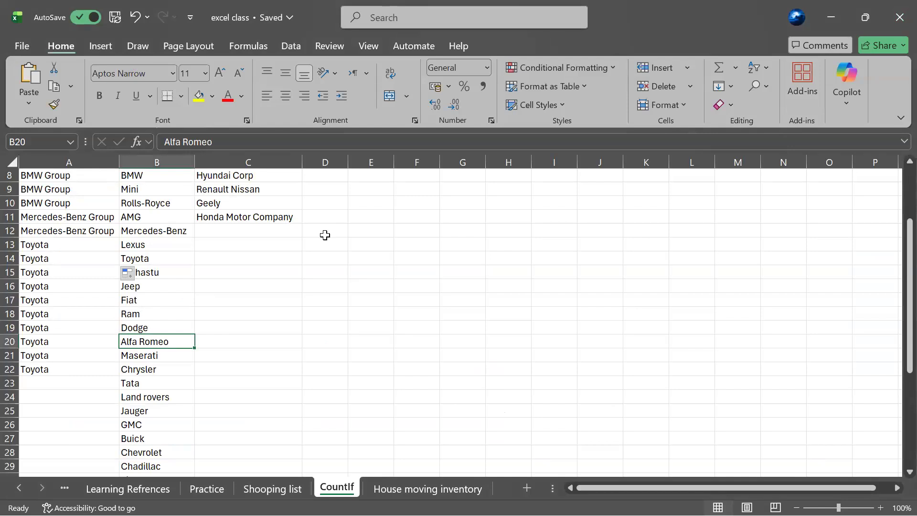
pyautogui.click(101, 274)
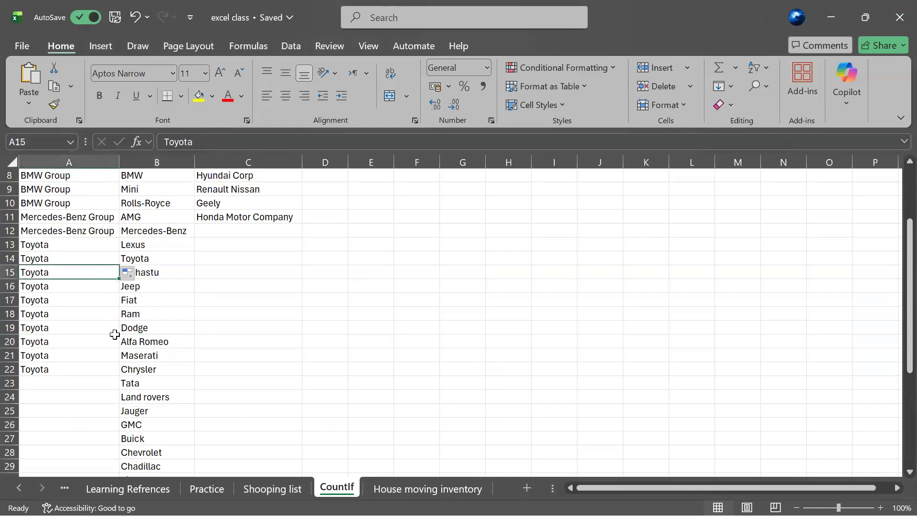
pyautogui.click(187, 280)
pyautogui.press('Left')
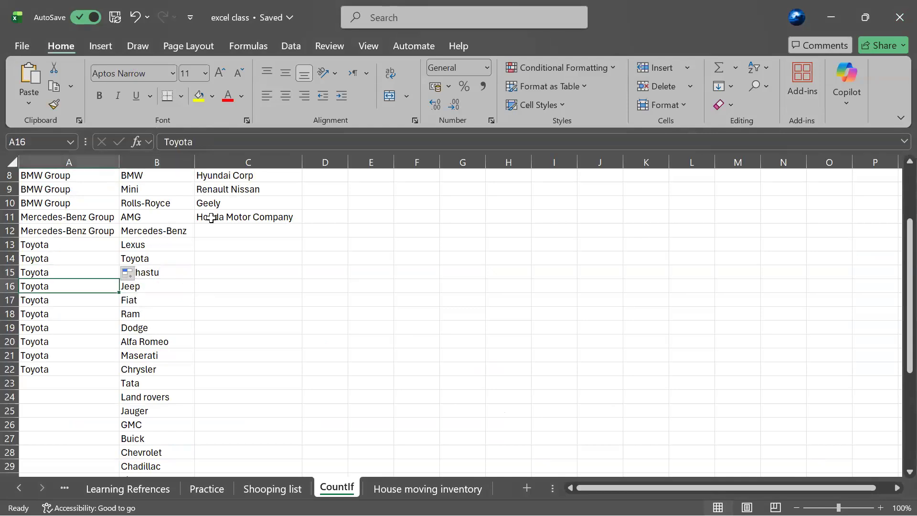
pyautogui.click(267, 175)
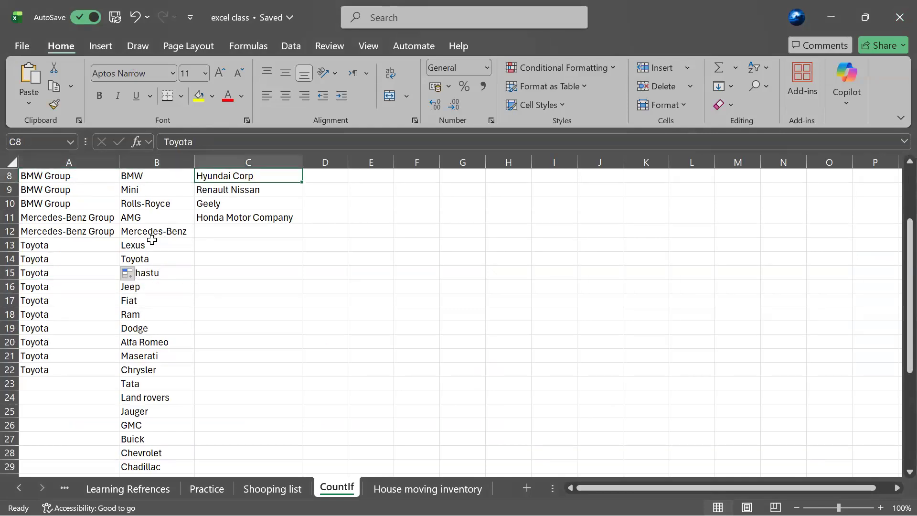
# Step: Replace the parent company in A16 and A17, beside Jeep and Fiat, with "Tata Motors"
pyautogui.click(86, 285)
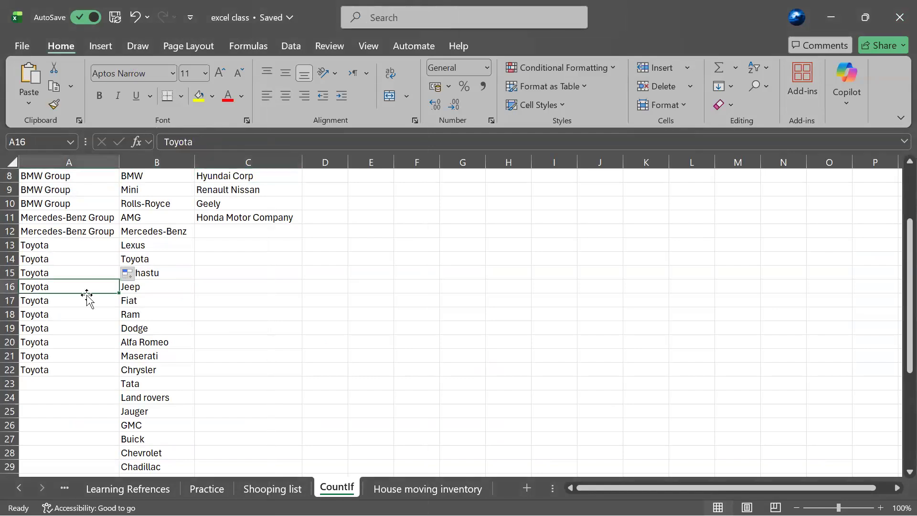
pyautogui.press('BackSpace')
pyautogui.write('Tata Motors')
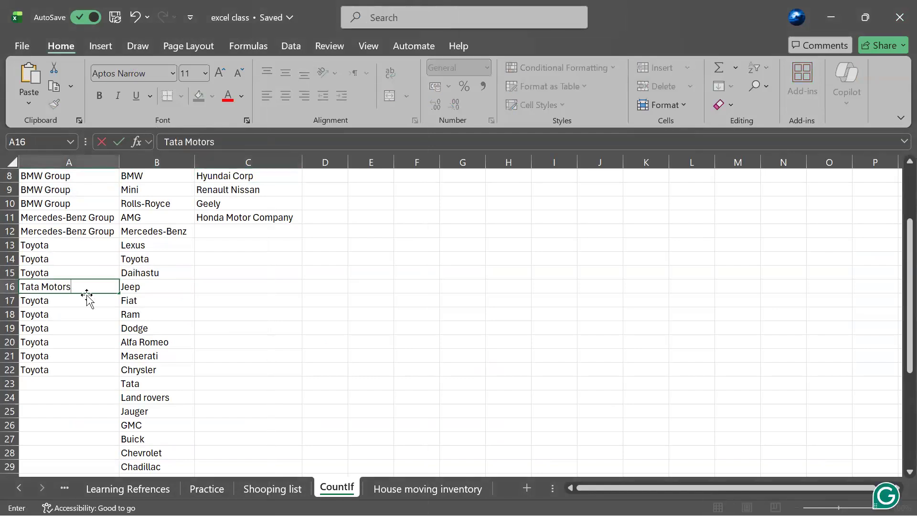
pyautogui.hotkey('ctrl', 'Return')
pyautogui.click(40, 303)
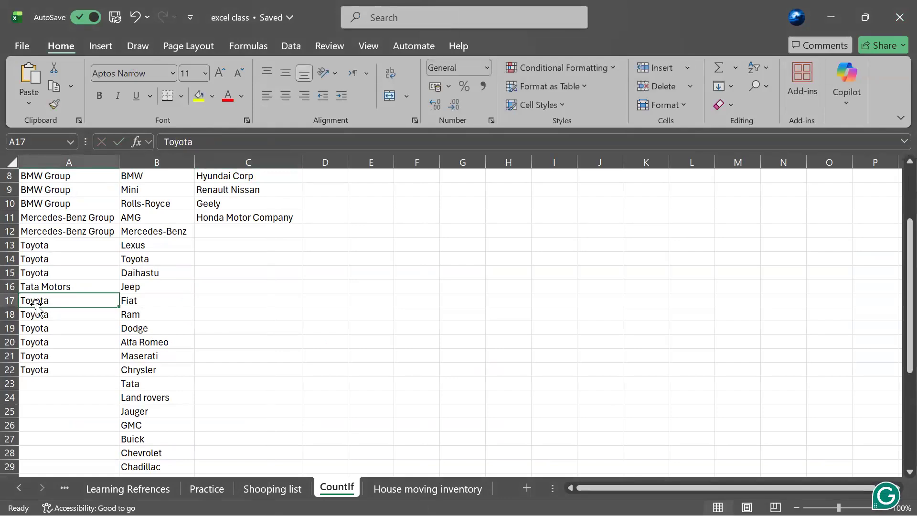
pyautogui.doubleClick(22, 301)
pyautogui.moveTo(57, 301); pyautogui.dragTo(10, 303)
pyautogui.press('BackSpace')
pyautogui.write('Tata Motors')
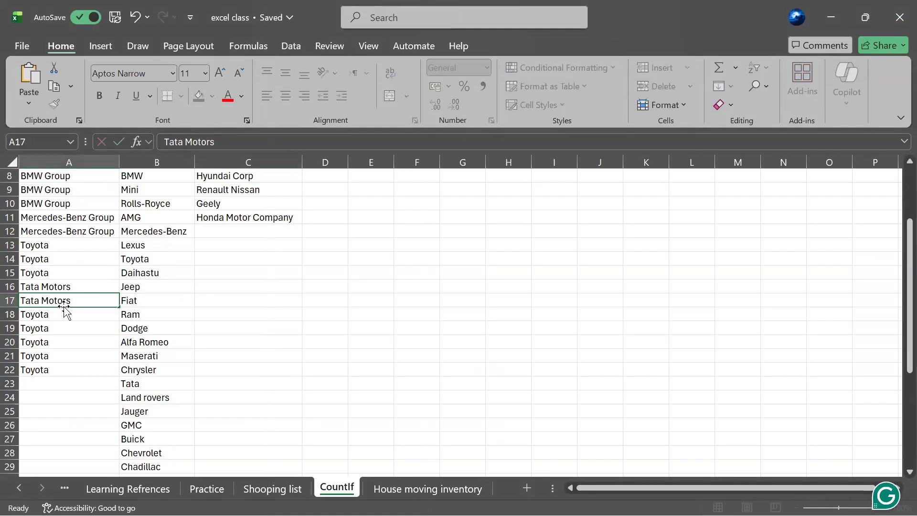
pyautogui.hotkey('ctrl', 'Return')
# Step: Replace the parent company in A18 and A19, beside Ram and Dodge, with "Tata Motors"
pyautogui.click(62, 313)
pyautogui.press('BackSpace')
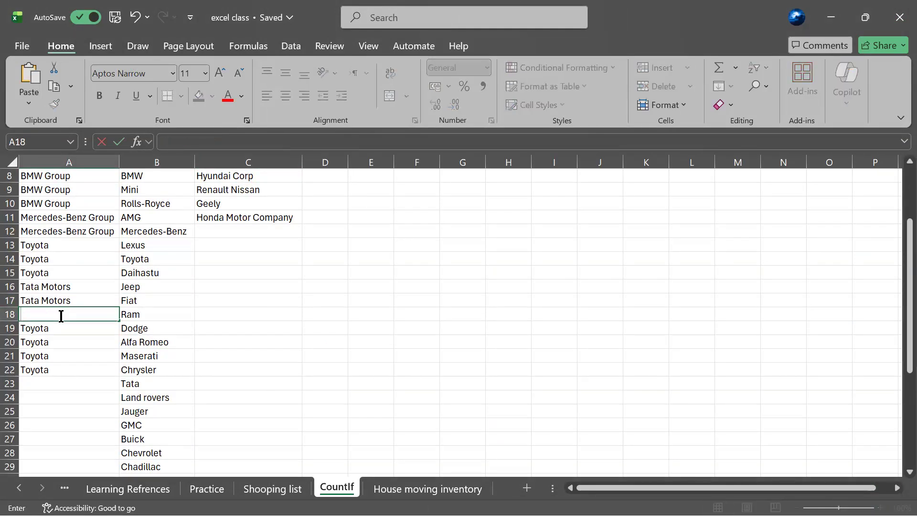
pyautogui.write('Tata Motors')
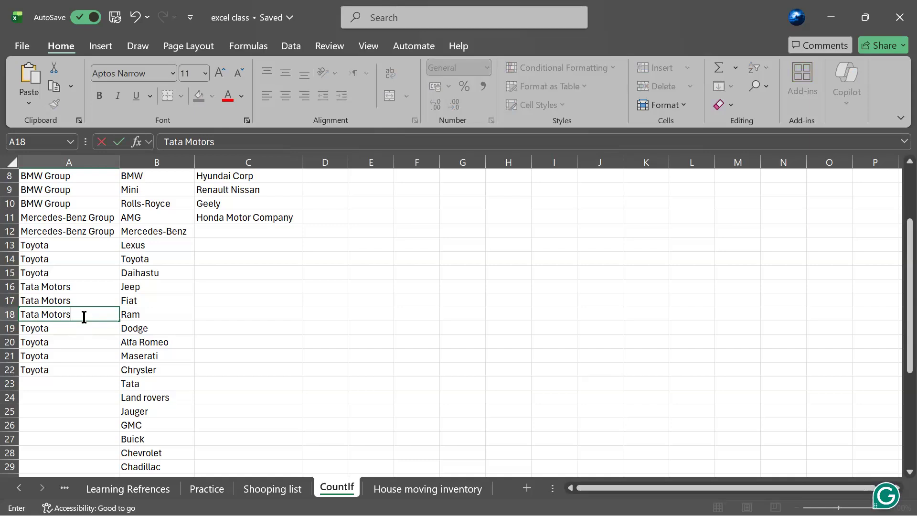
pyautogui.click(68, 327)
pyautogui.press('BackSpace')
pyautogui.write('Ta')
pyautogui.click(70, 382)
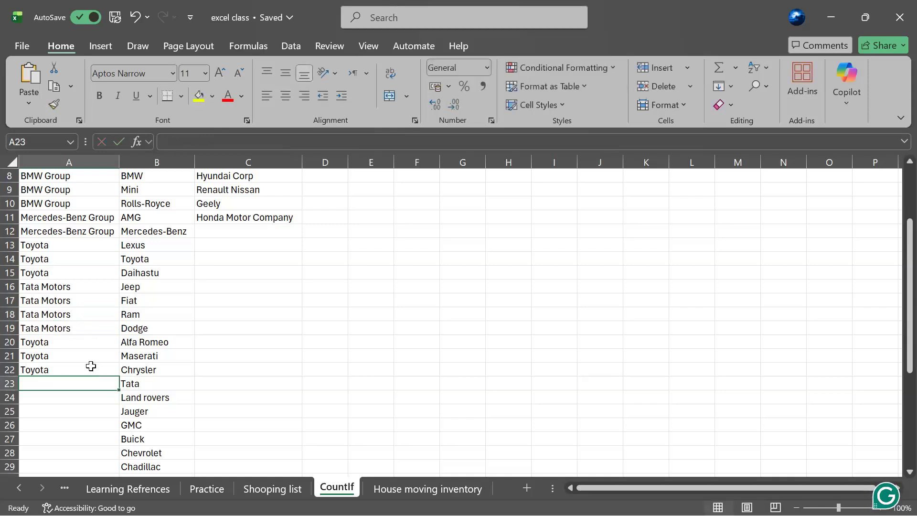
# Step: Replace the parent company in A20 and A21, beside Alfa Romeo and Maserati, with "Tata Motors"
pyautogui.click(63, 344)
pyautogui.press('BackSpace')
pyautogui.write('Tata Motors')
pyautogui.click(72, 352)
pyautogui.press('BackSpace')
pyautogui.write('Tata Motors')
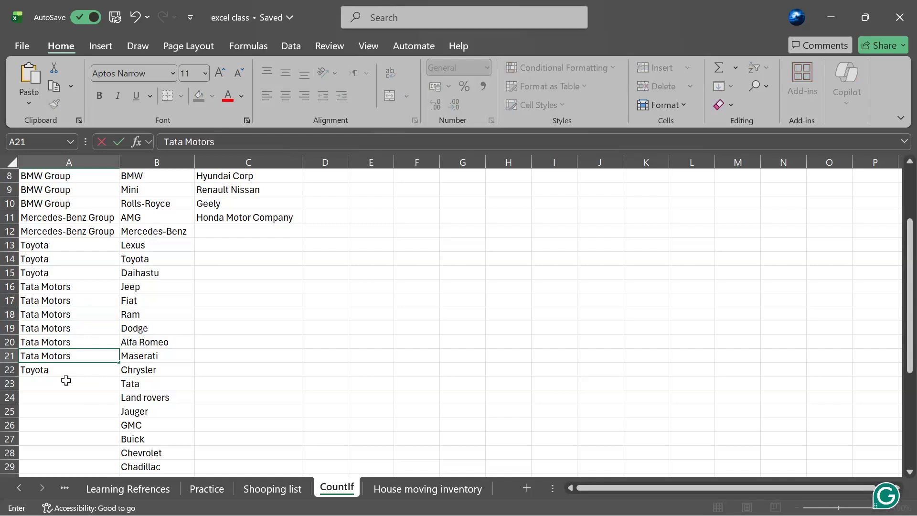
# Step: Enter "Tata Motors" as the parent company in A22 and A23, beside Chrysler and Tata
pyautogui.click(71, 365)
pyautogui.press('BackSpace')
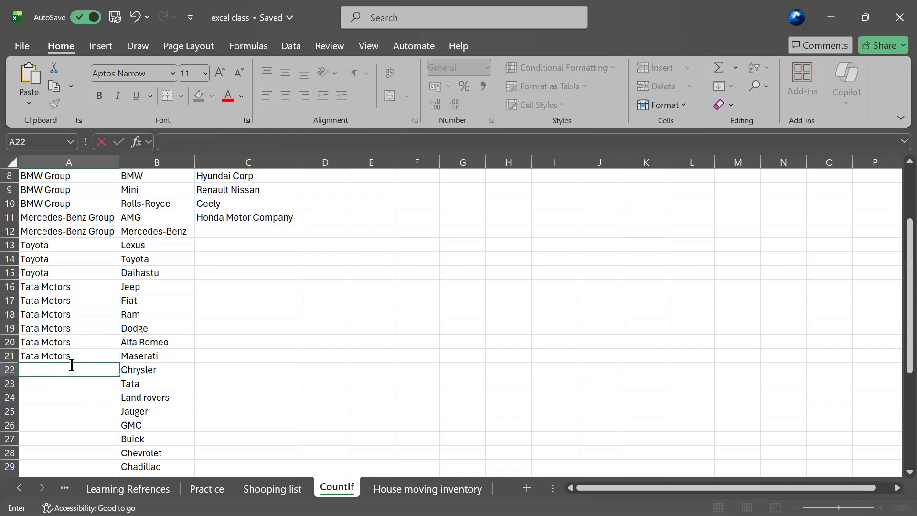
pyautogui.write('Tata Motors')
pyautogui.click(78, 385)
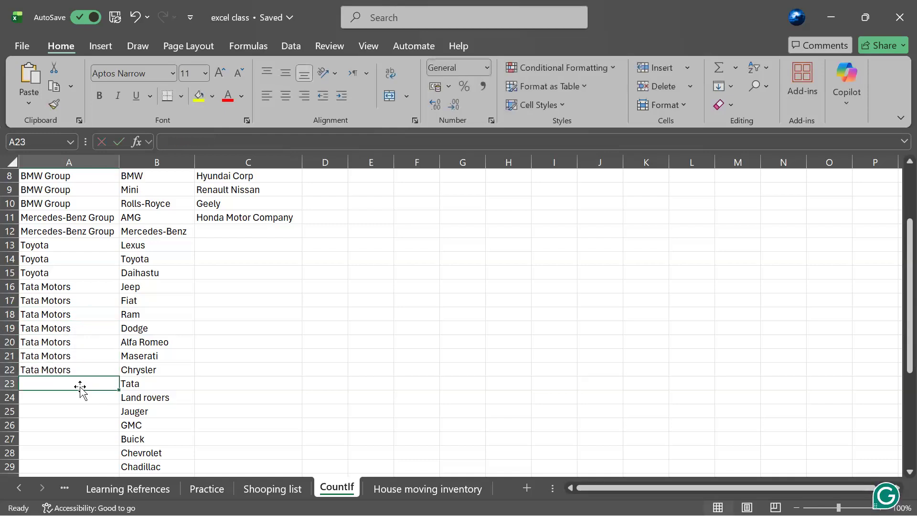
pyautogui.write('Tata Motors')
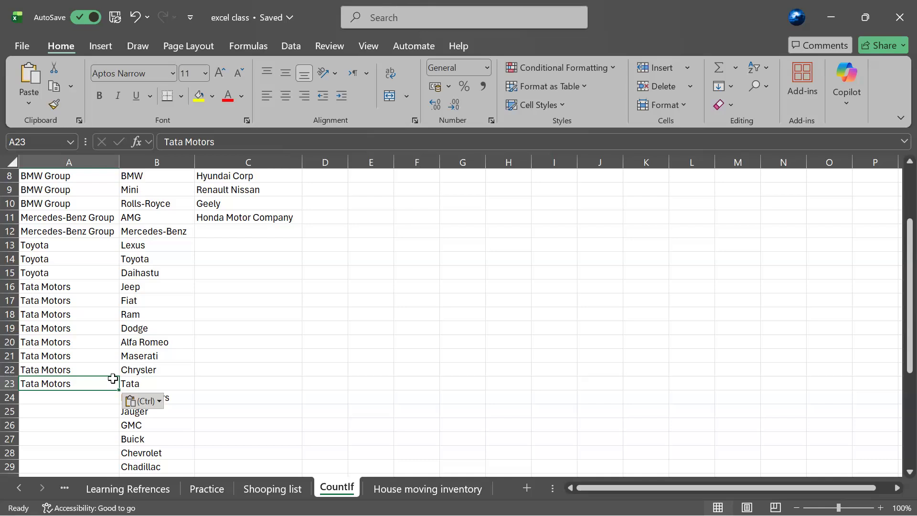
# Step: Clear the parent company entries in column A from row 23 up to row 16
pyautogui.press('Delete')
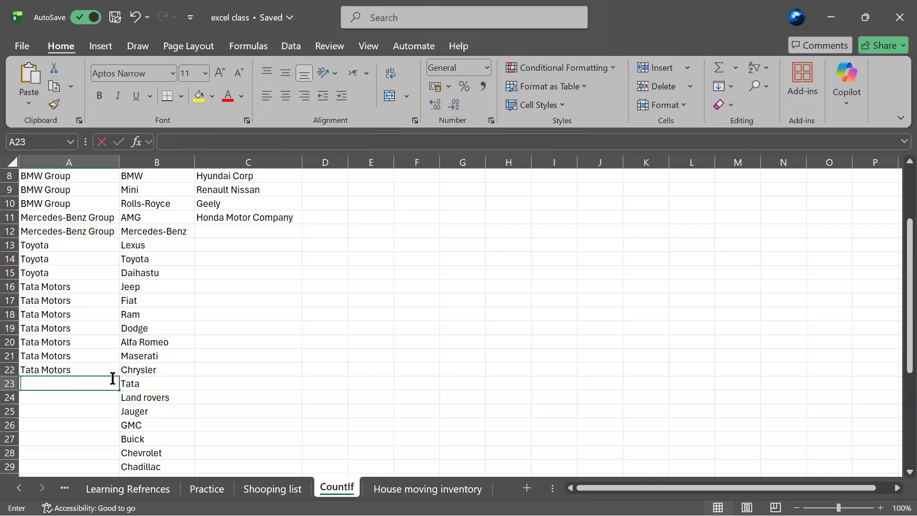
pyautogui.click(103, 371)
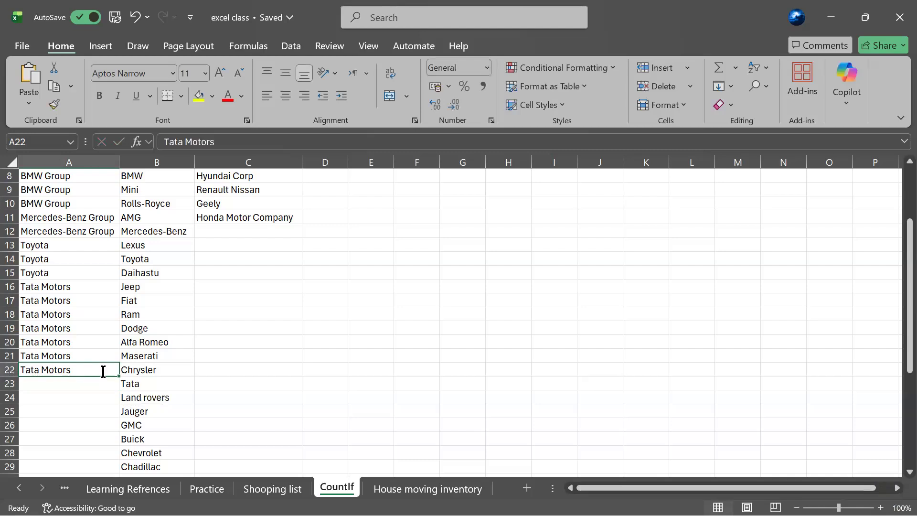
pyautogui.press('BackSpace')
pyautogui.click(94, 354)
pyautogui.press('BackSpace')
pyautogui.click(92, 342)
pyautogui.press('BackSpace')
pyautogui.click(89, 327)
pyautogui.press('BackSpace')
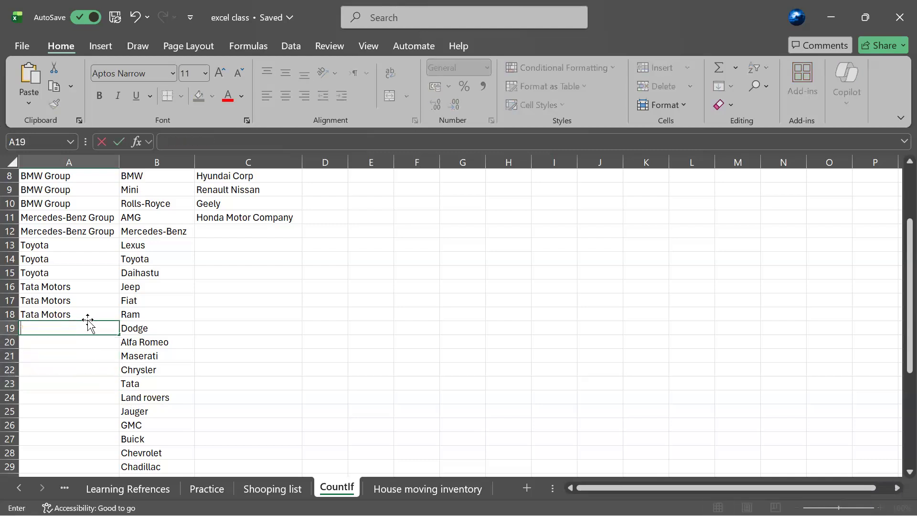
pyautogui.click(91, 313)
pyautogui.press('BackSpace')
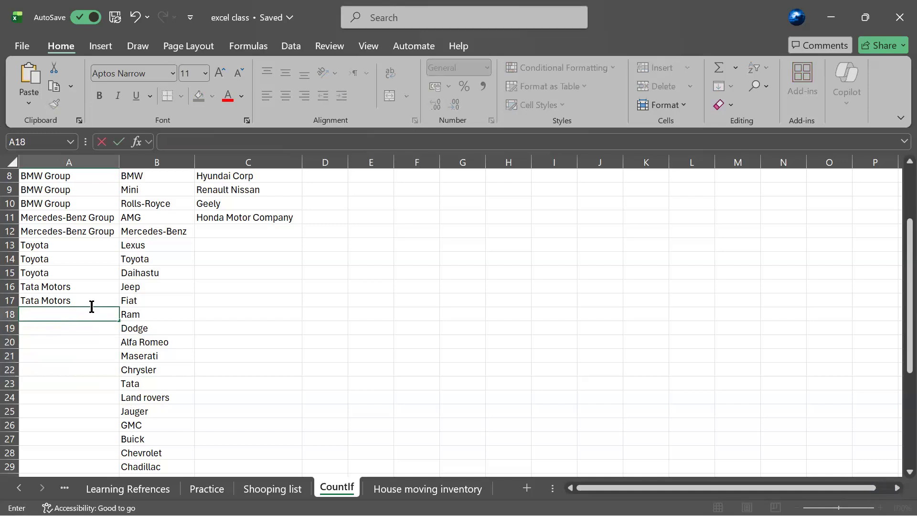
pyautogui.click(94, 304)
pyautogui.press('BackSpace')
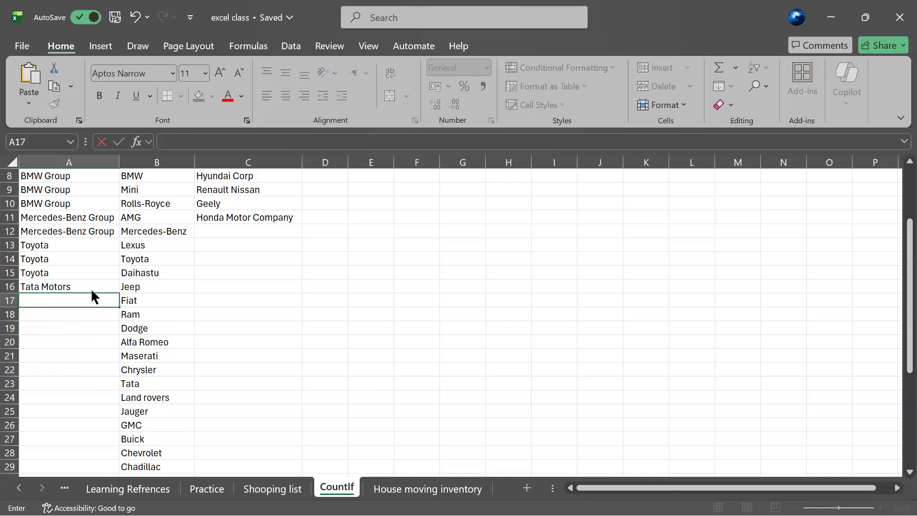
pyautogui.click(91, 288)
pyautogui.press('BackSpace')
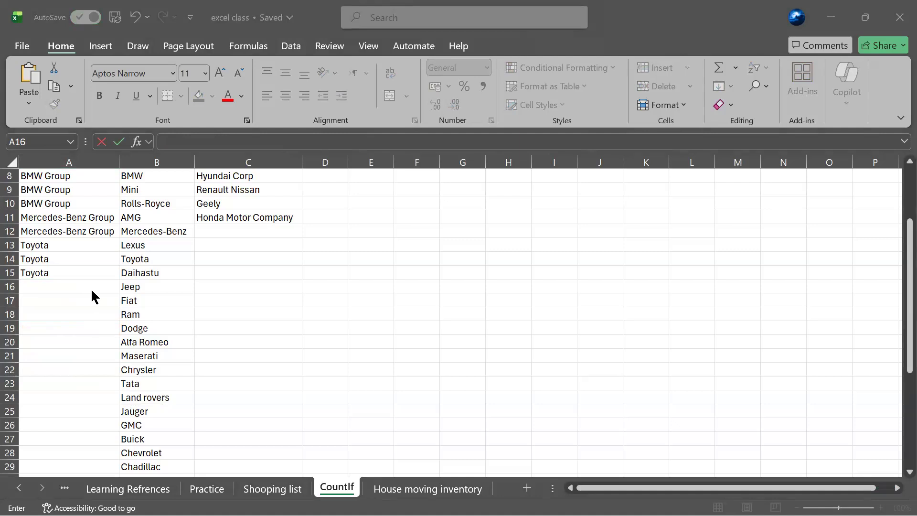
pyautogui.hotkey('alt', 'Tab')
pyautogui.hotkey('alt', 'Tab')
pyautogui.hotkey('alt', 'Tab')
pyautogui.hotkey('alt', 'Down')
pyautogui.hotkey('alt', 'Down')
pyautogui.hotkey('alt', 'Tab')
pyautogui.hotkey('alt', 'Tab')
pyautogui.hotkey('alt', 'Tab')
pyautogui.hotkey('alt', 'Tab')
pyautogui.hotkey('alt', 'Tab')
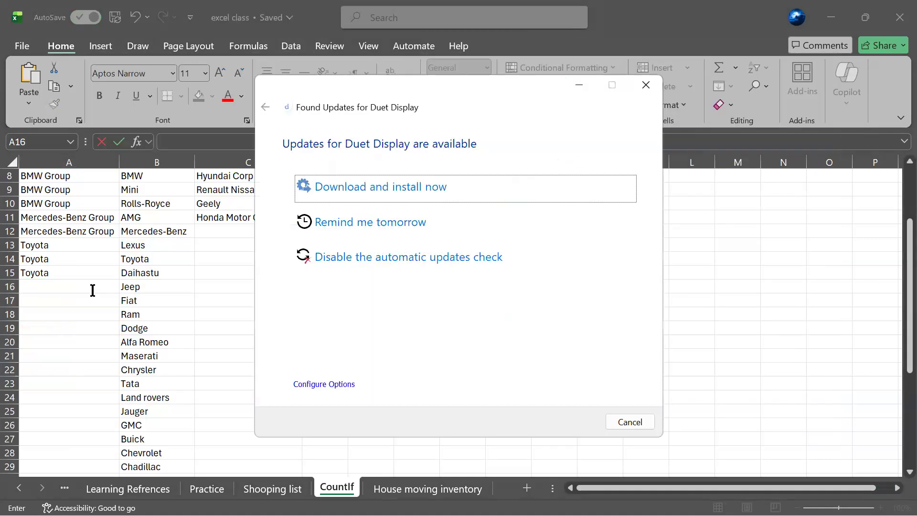
# Step: Dismiss the Duet Display update window without installing the update
pyautogui.press('super')
pyautogui.press('super')
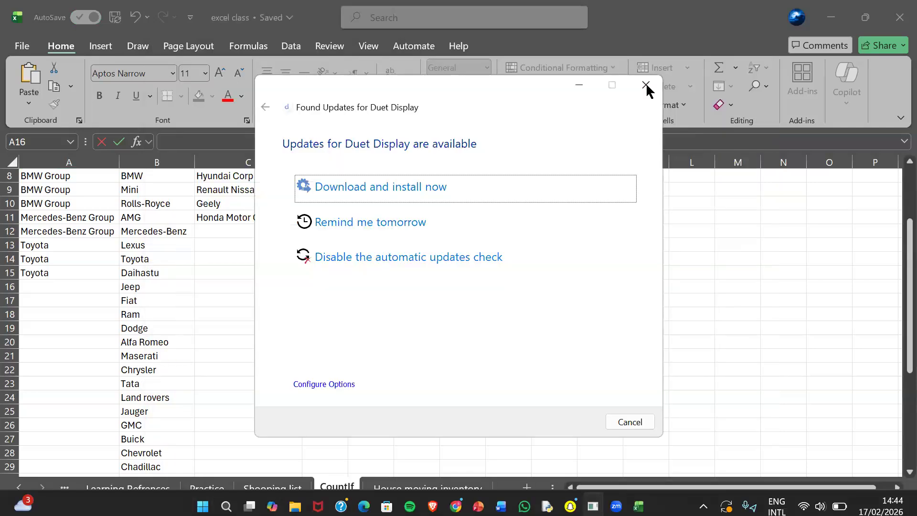
pyautogui.click(268, 106)
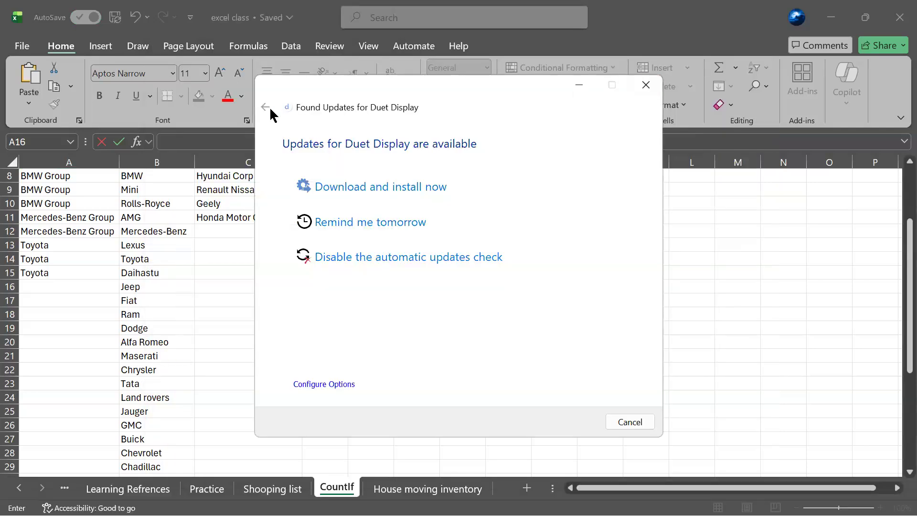
pyautogui.click(644, 85)
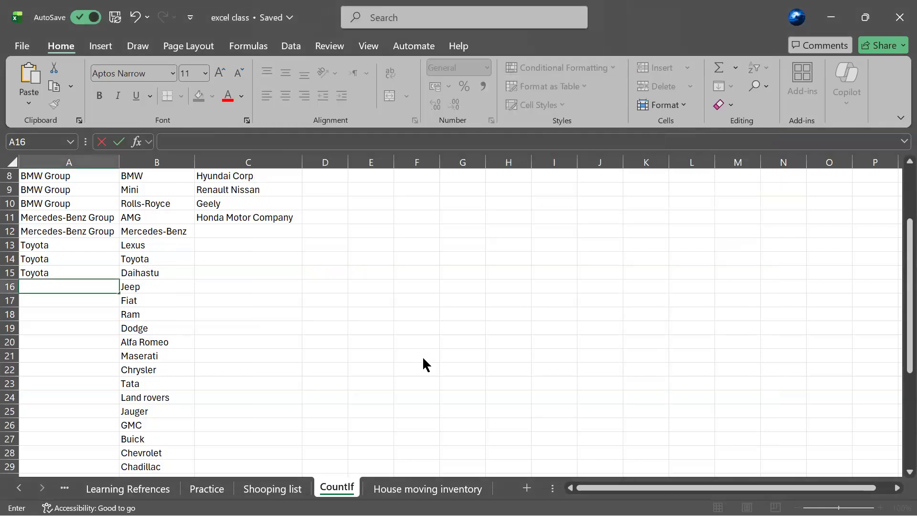
# Step: Find WhatsApp through the system search and switch to it
pyautogui.press('super')
pyautogui.write('w')
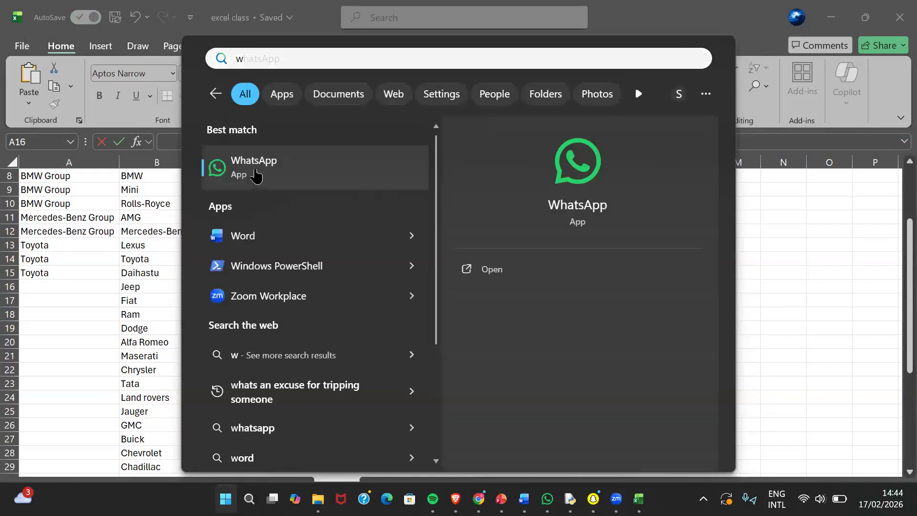
pyautogui.click(254, 175)
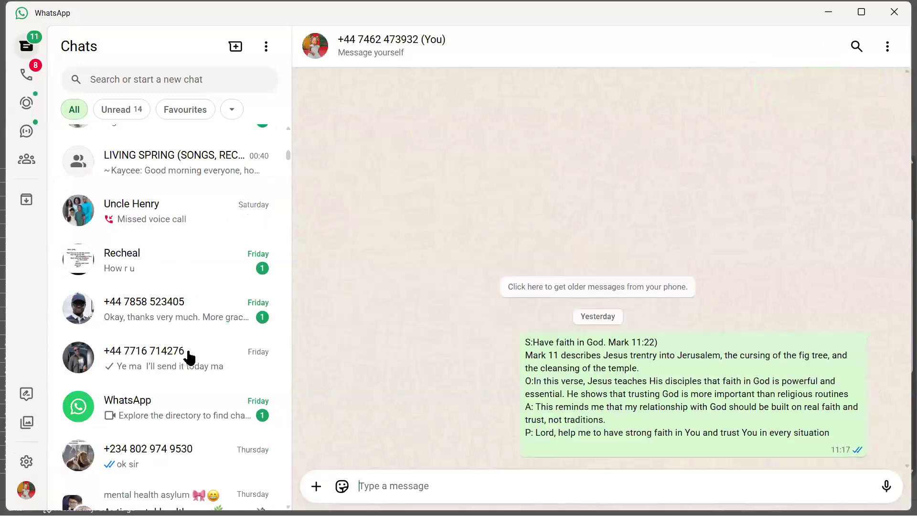
# Step: Look through the chat list for the conversation holding the car brand pictures and open the "Counsin vibes" group chat
pyautogui.scroll(2, 190, 358)
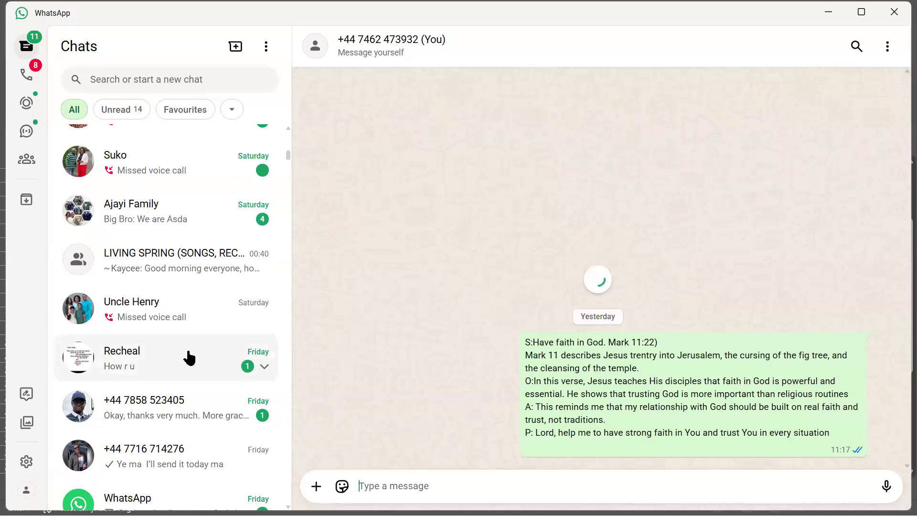
pyautogui.scroll(2, 190, 358)
pyautogui.scroll(1, 189, 358)
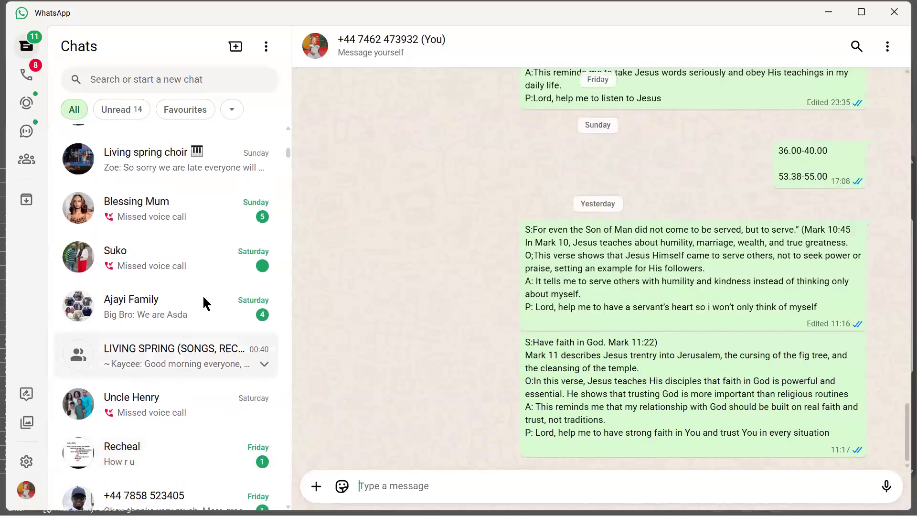
pyautogui.scroll(1, 704, 293)
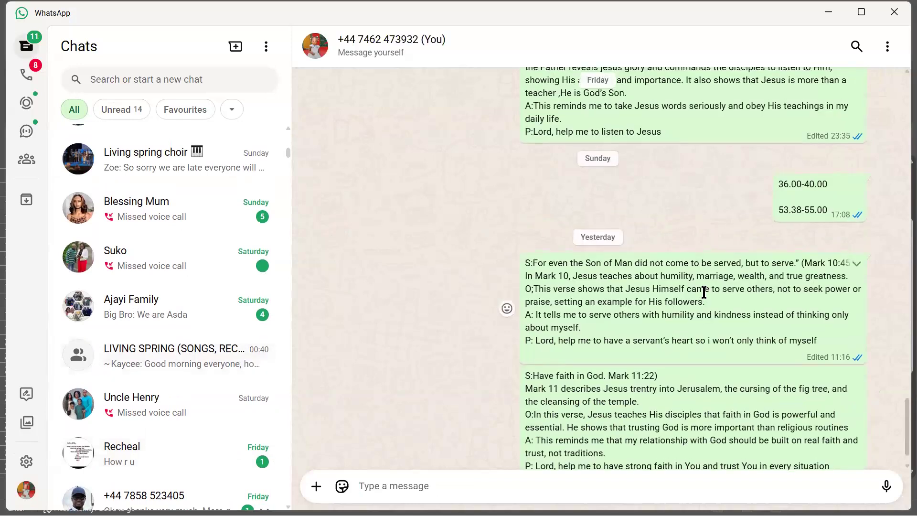
pyautogui.scroll(-8, 290, 143)
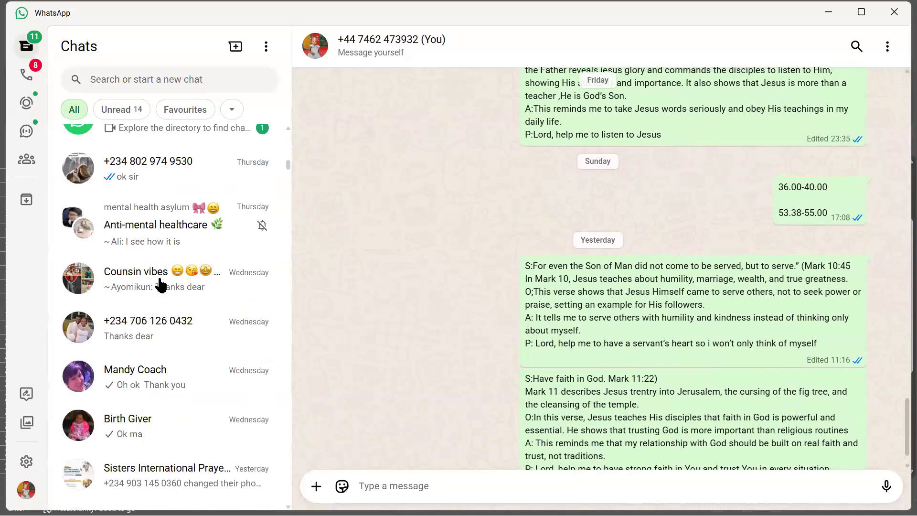
pyautogui.scroll(-2, 279, 167)
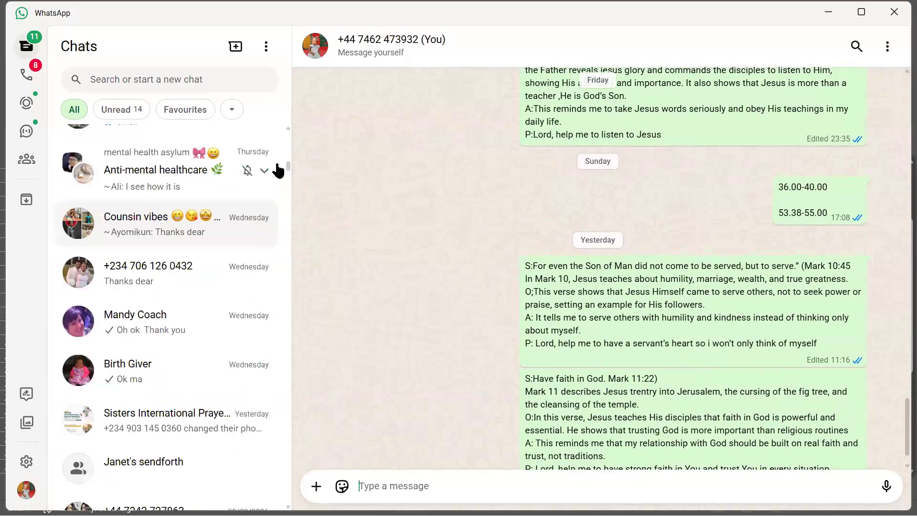
pyautogui.click(279, 168)
# Step: Search the chat list for the coding tutor's conversation from Thursday and open it
pyautogui.scroll(-7, 278, 167)
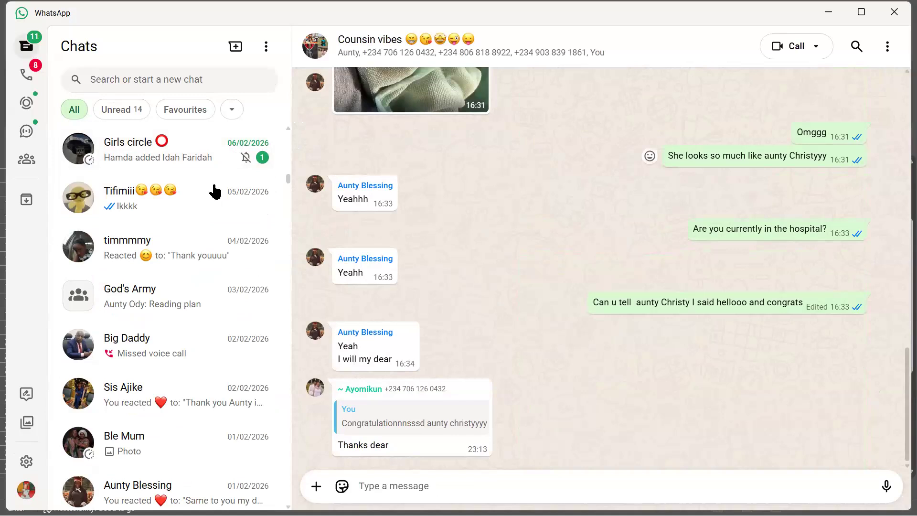
pyautogui.scroll(10, 213, 190)
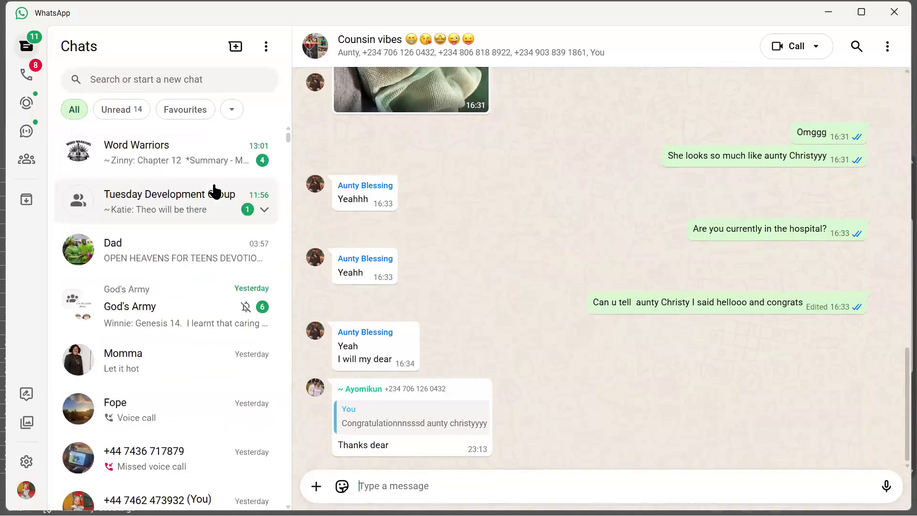
pyautogui.scroll(-5, 214, 191)
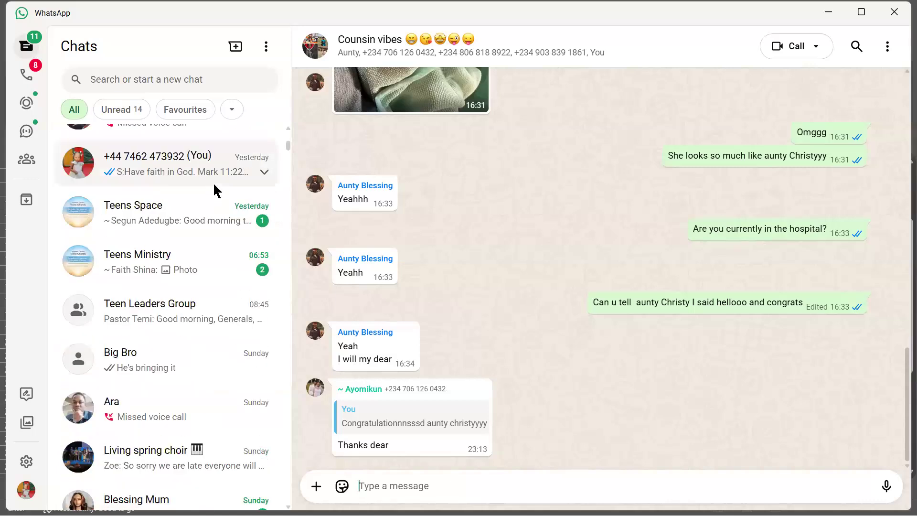
pyautogui.scroll(1, 214, 186)
pyautogui.scroll(-2, 214, 187)
pyautogui.scroll(2, 214, 189)
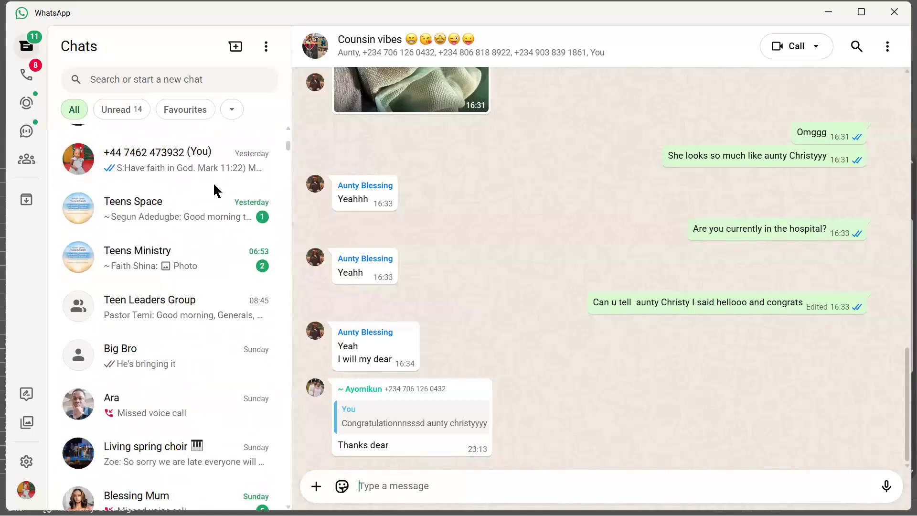
pyautogui.scroll(3, 214, 187)
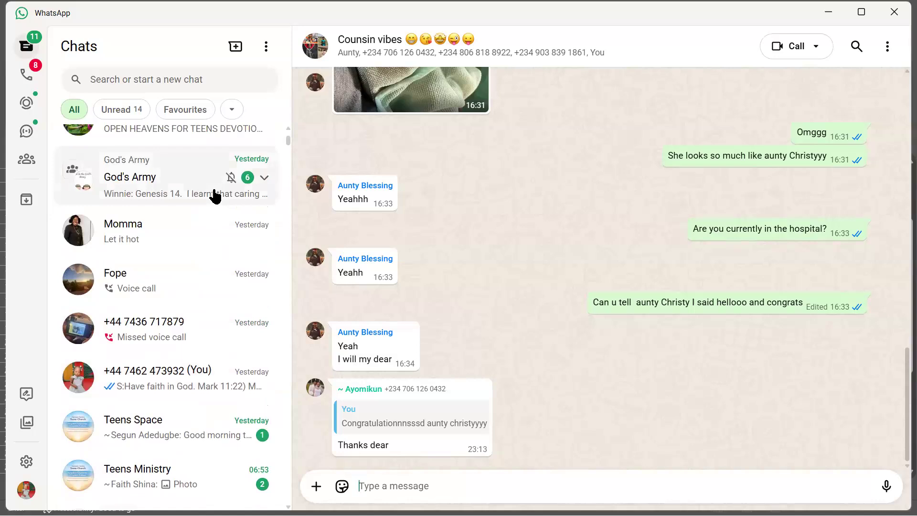
pyautogui.scroll(-10, 213, 195)
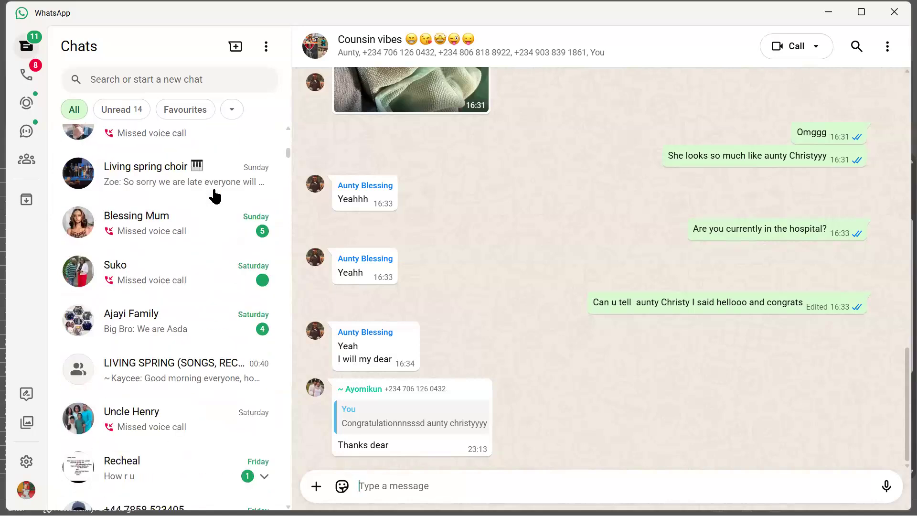
pyautogui.scroll(-8, 191, 287)
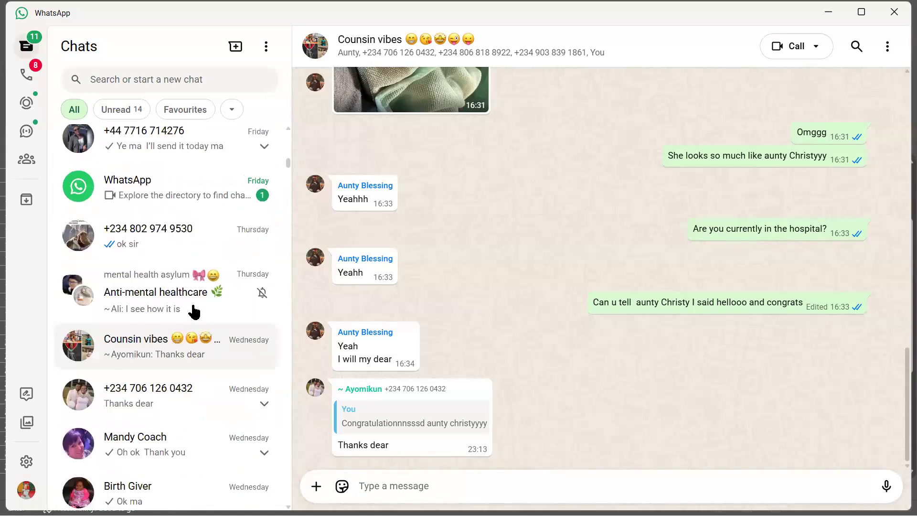
pyautogui.click(192, 256)
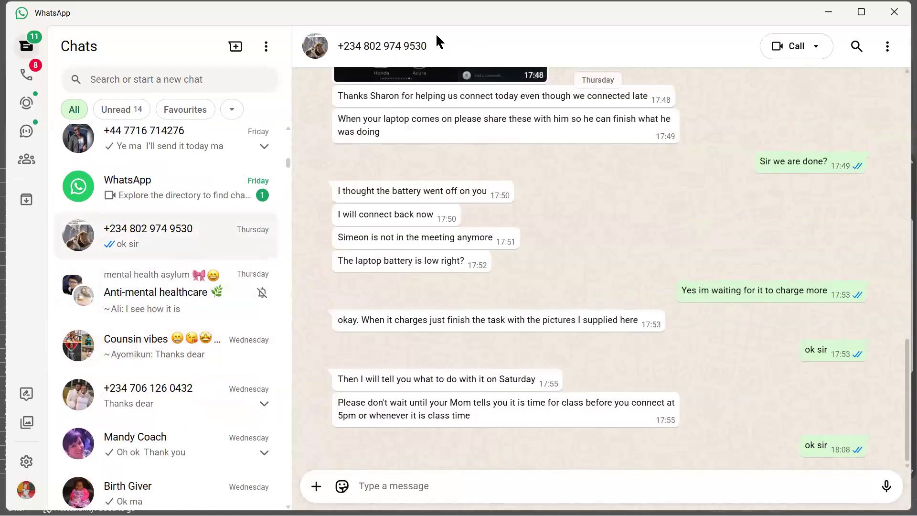
# Step: View the tutor's contact info, close it, and find the car company pictures in the conversation
pyautogui.click(404, 49)
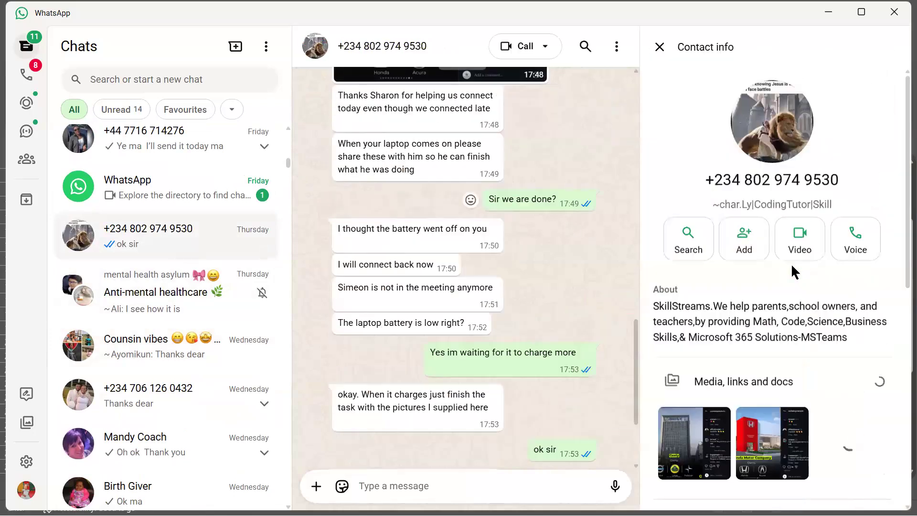
pyautogui.click(658, 55)
pyautogui.scroll(7, 578, 250)
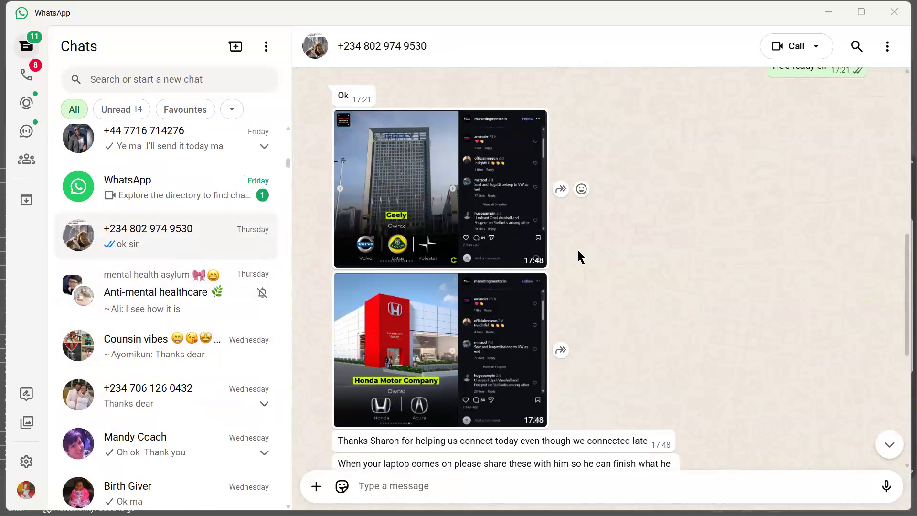
# Step: Check the CountIf sheet in Excel, return to WhatsApp, and view the Geely picture for the brands it owns
pyautogui.hotkey('alt', 'Tab')
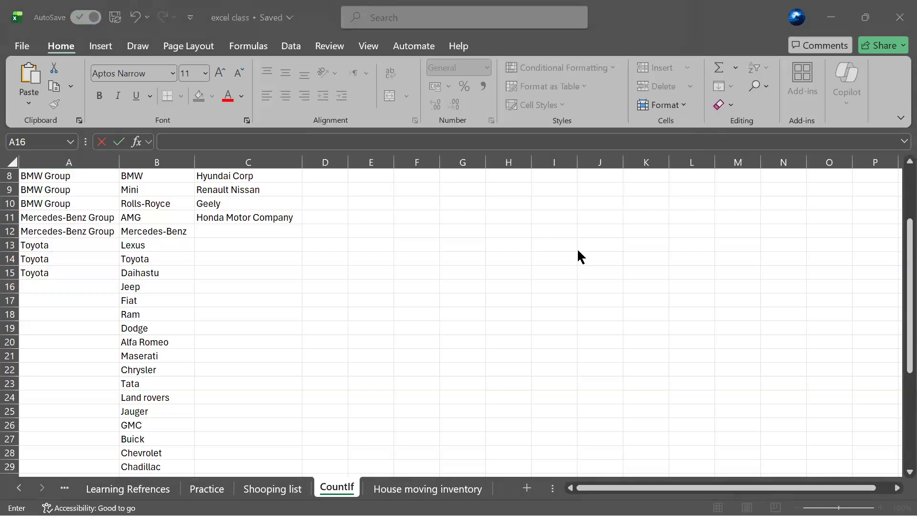
pyautogui.hotkey('alt', 'Tab')
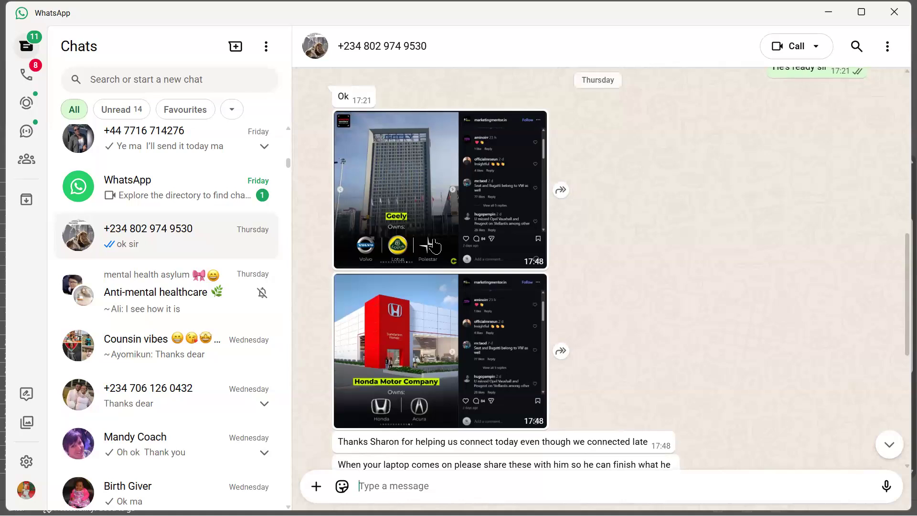
pyautogui.click(435, 246)
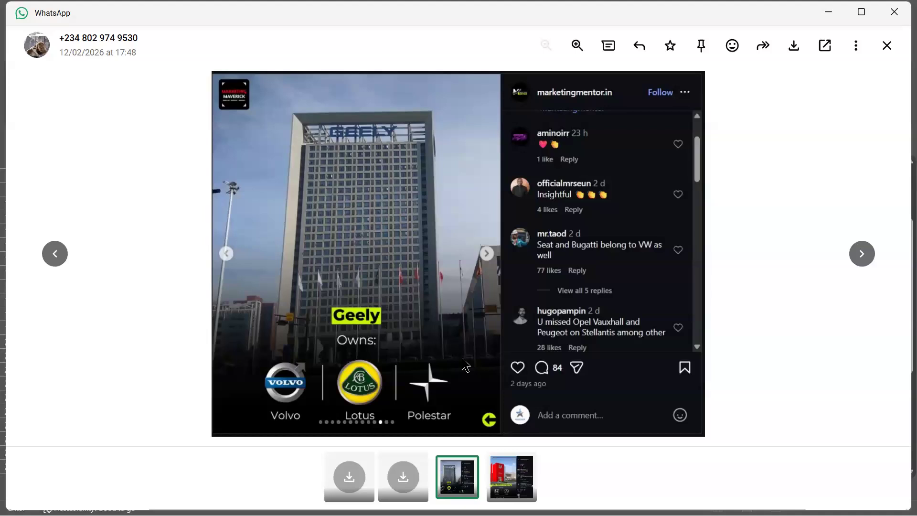
pyautogui.press('Escape')
# Step: Open the Honda Motor Company picture, zoom in to examine it, and close it
pyautogui.click(486, 301)
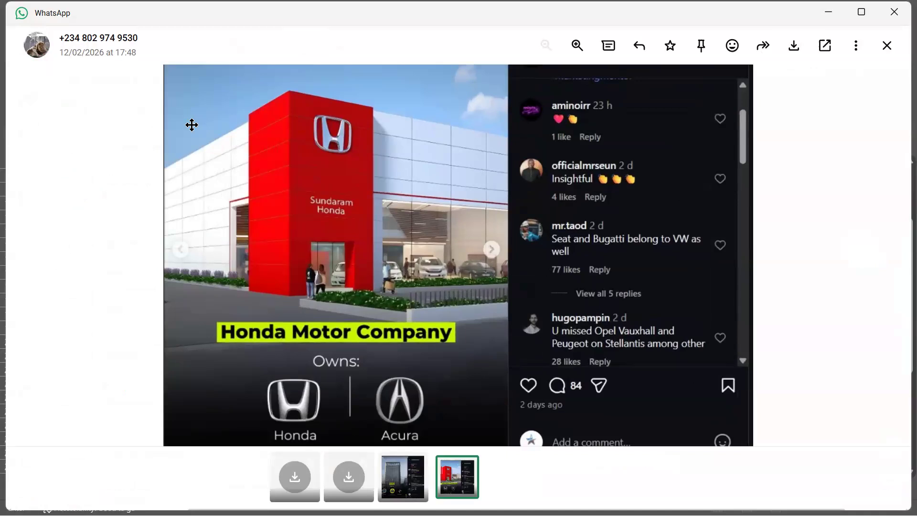
pyautogui.scroll(1, 391, 187)
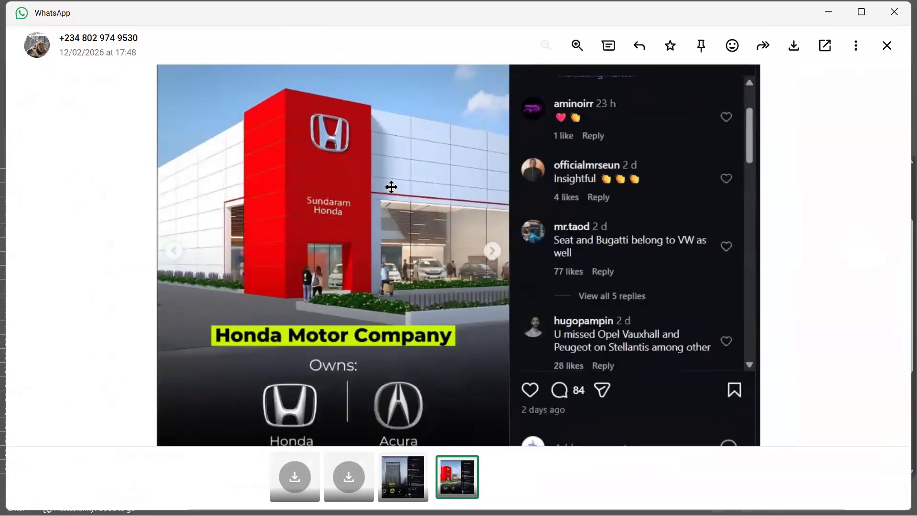
pyautogui.scroll(2, 392, 186)
pyautogui.scroll(-3, 391, 187)
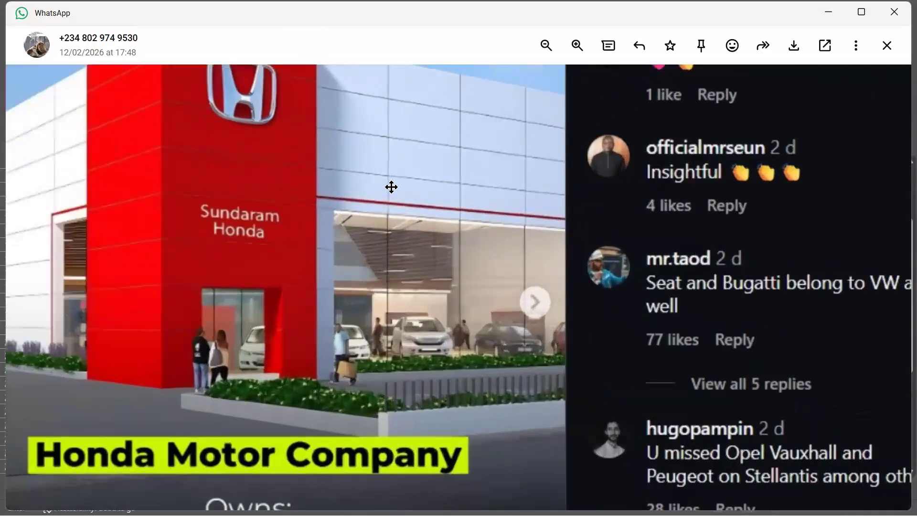
pyautogui.click(886, 51)
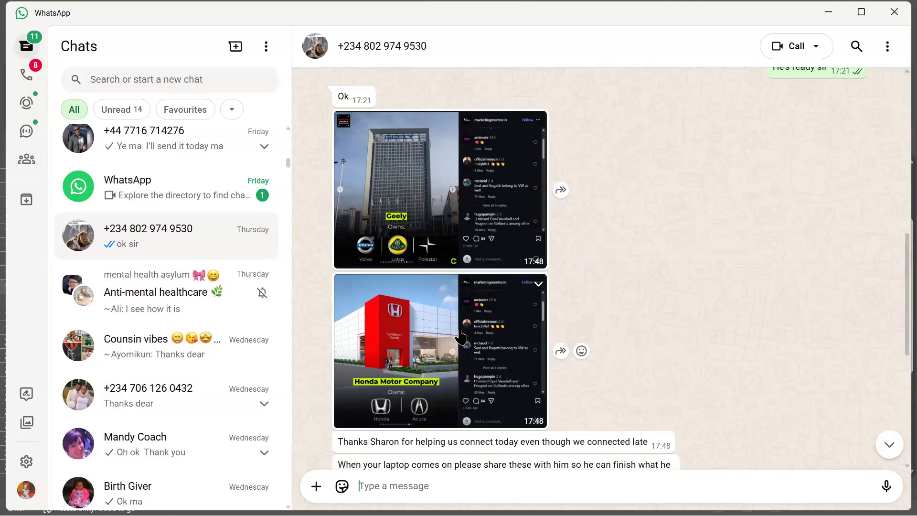
# Step: Review the Geely and Honda Motor Company pictures again, along with the tutor's messages below them
pyautogui.click(443, 203)
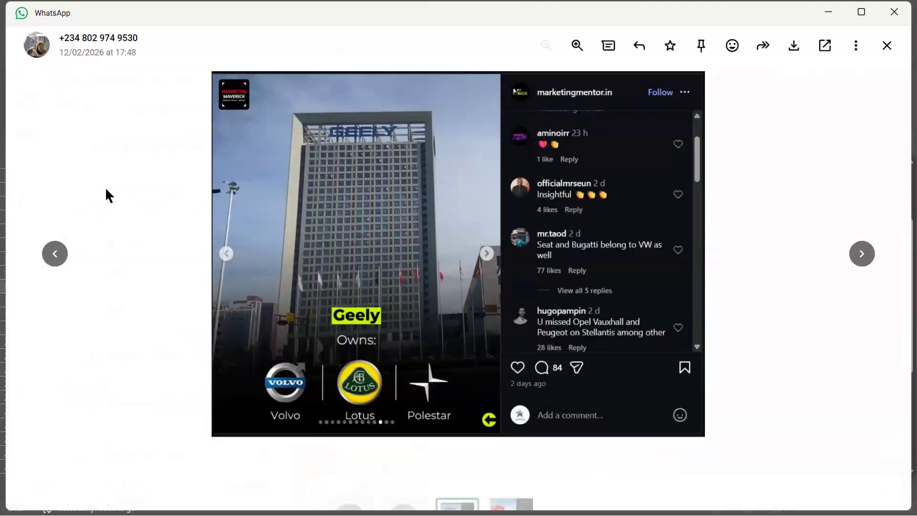
pyautogui.click(883, 45)
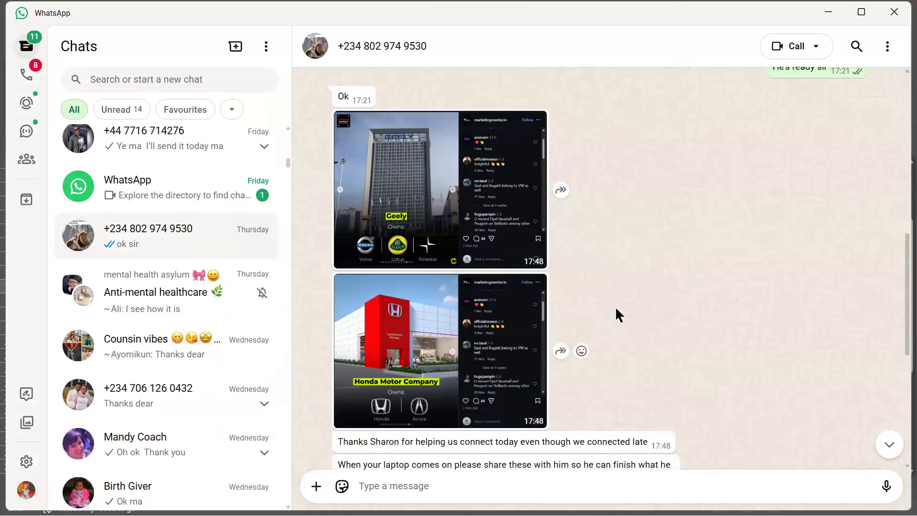
pyautogui.scroll(-6, 616, 309)
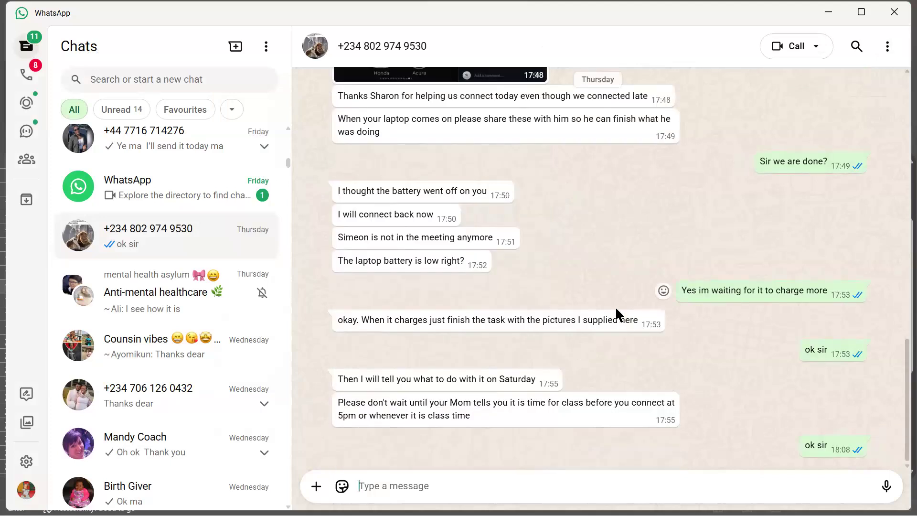
pyautogui.scroll(6, 615, 310)
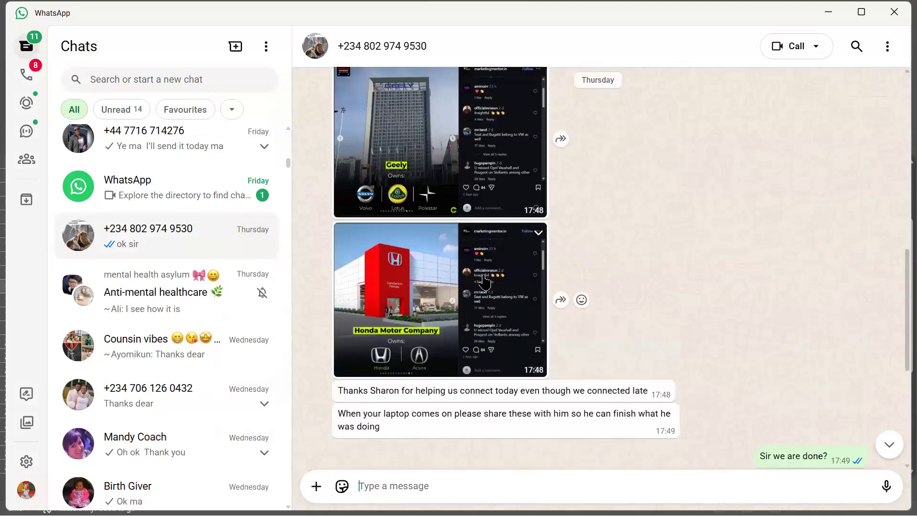
pyautogui.click(485, 283)
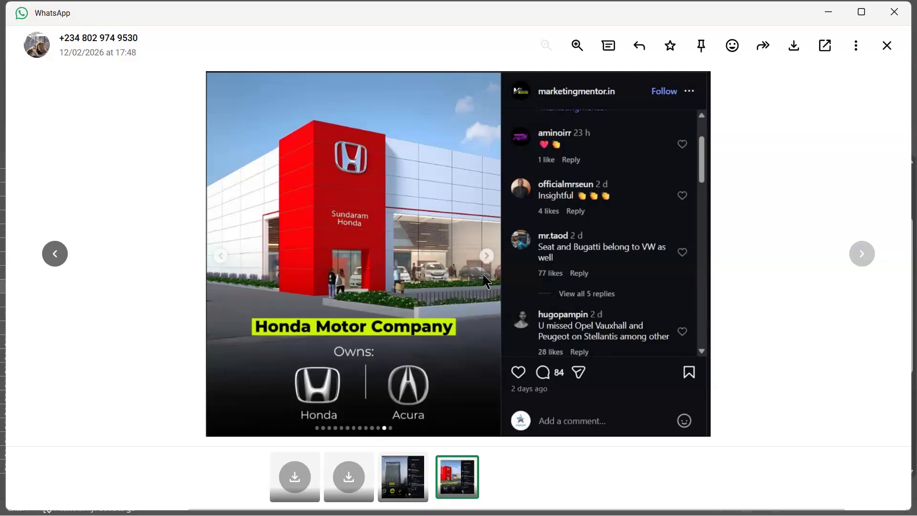
pyautogui.click(885, 46)
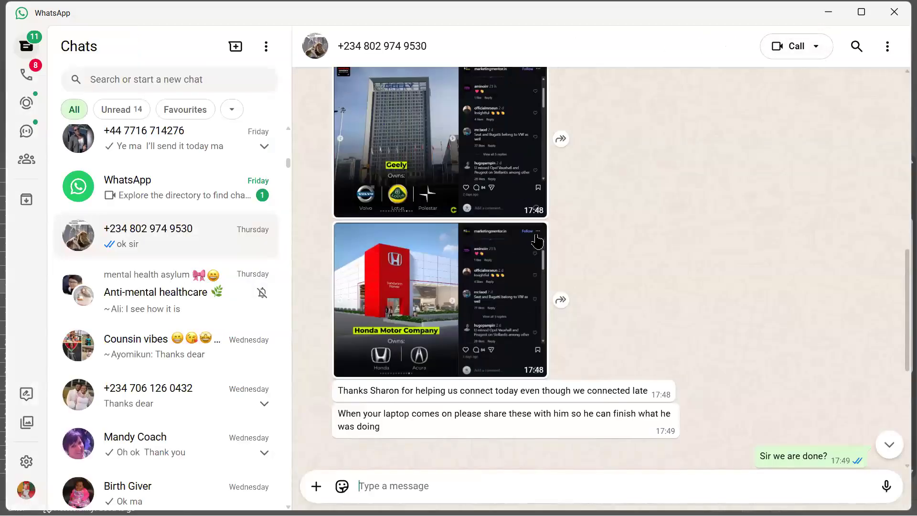
# Step: Check the chat listed just below "Counsin vibes" and return to the tutor's conversation
pyautogui.scroll(-5, 207, 264)
pyautogui.scroll(4, 207, 264)
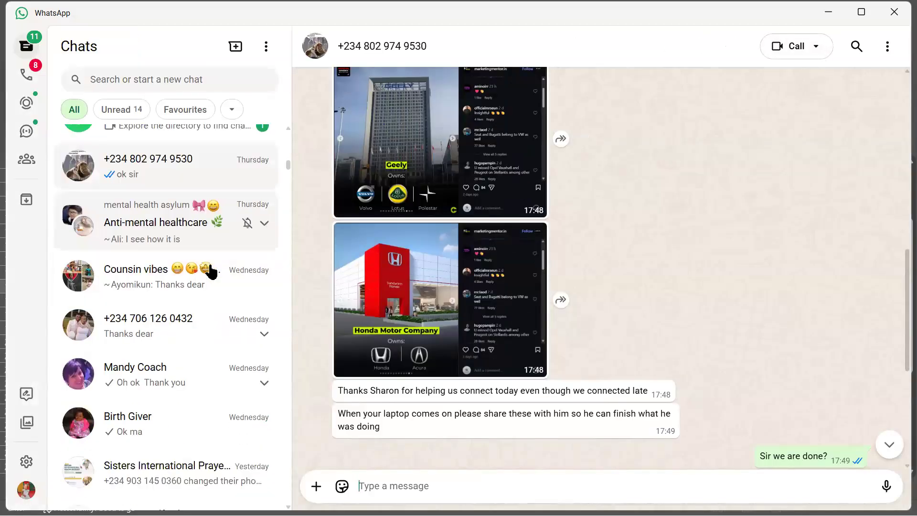
pyautogui.click(79, 340)
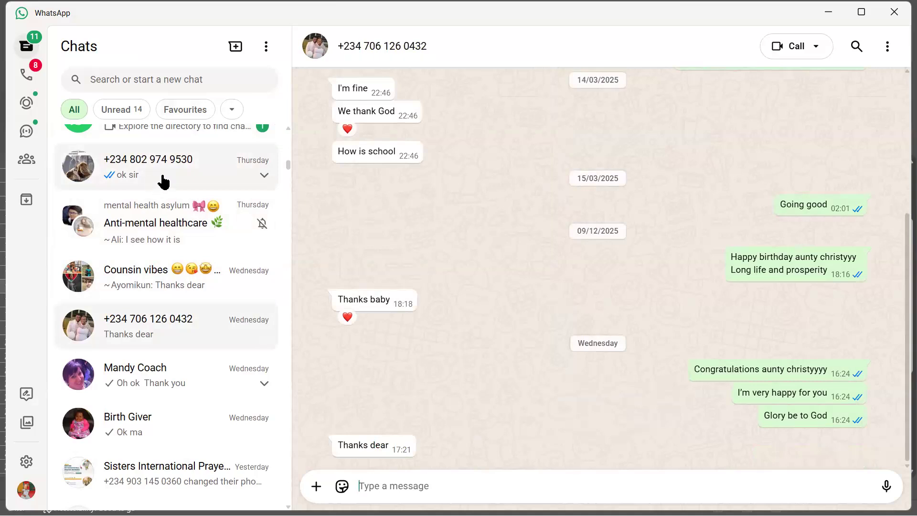
pyautogui.click(163, 182)
# Step: Look through the chat list and the tutor's messages again and reopen the Honda Motor Company picture
pyautogui.scroll(5, 207, 247)
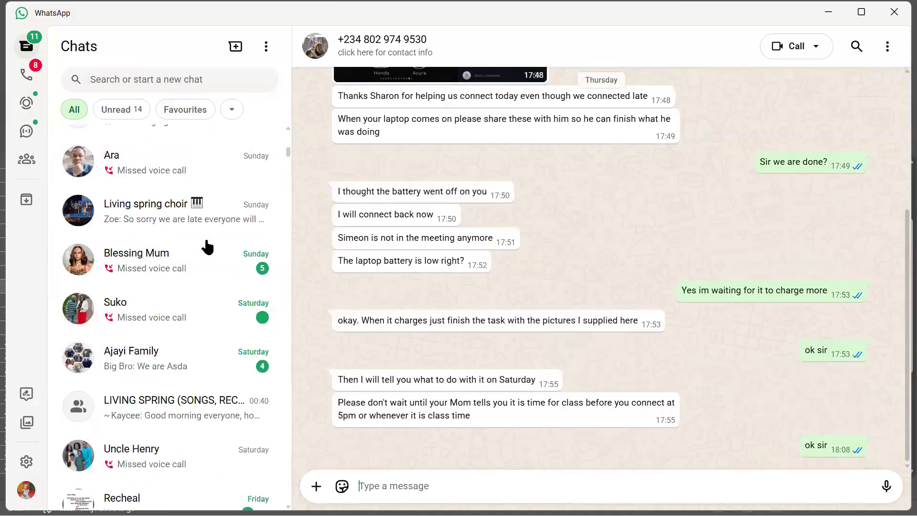
pyautogui.scroll(10, 206, 247)
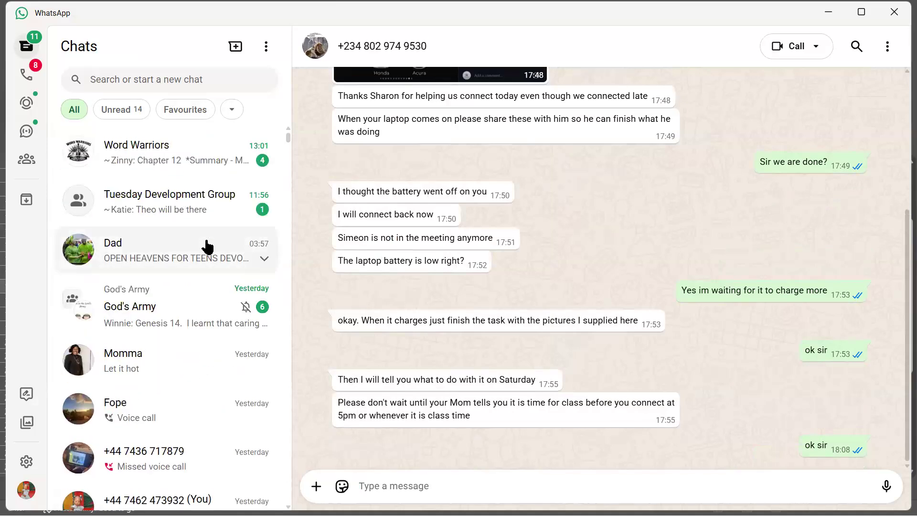
pyautogui.scroll(-10, 206, 246)
pyautogui.scroll(4, 484, 322)
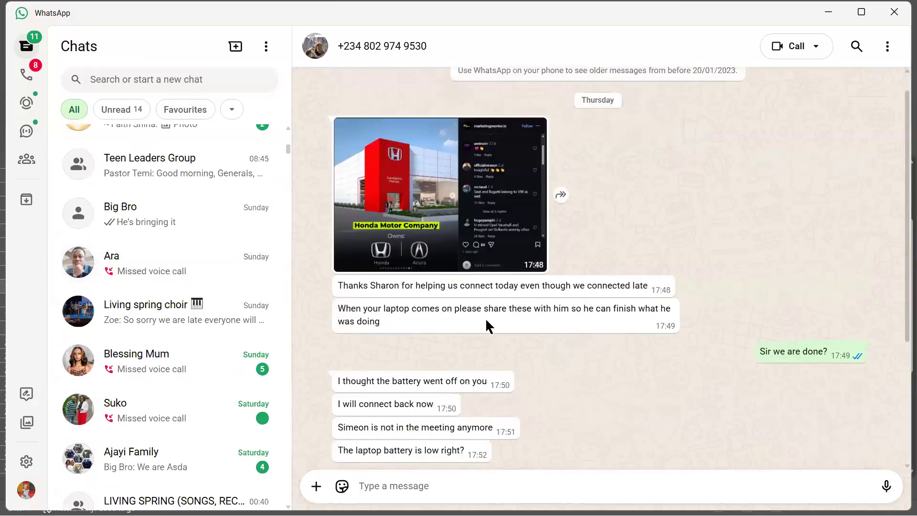
pyautogui.scroll(1, 487, 327)
pyautogui.scroll(-3, 477, 268)
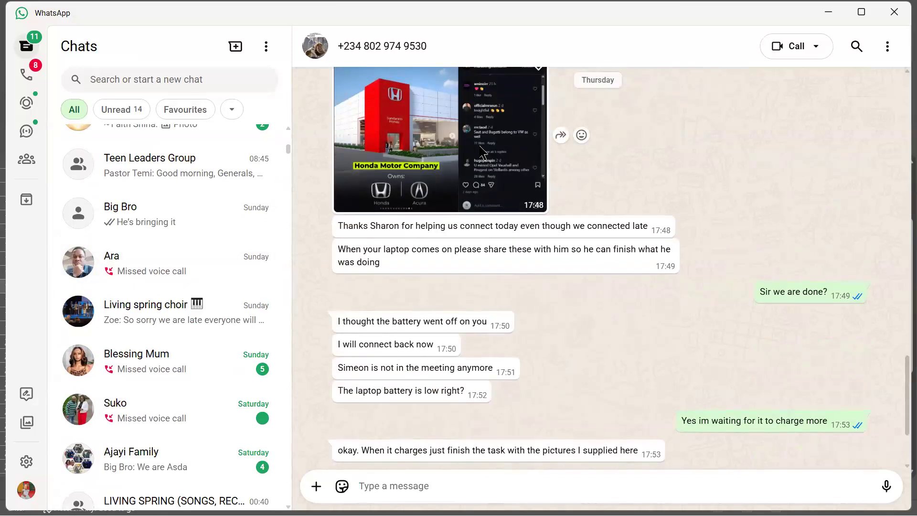
pyautogui.click(480, 152)
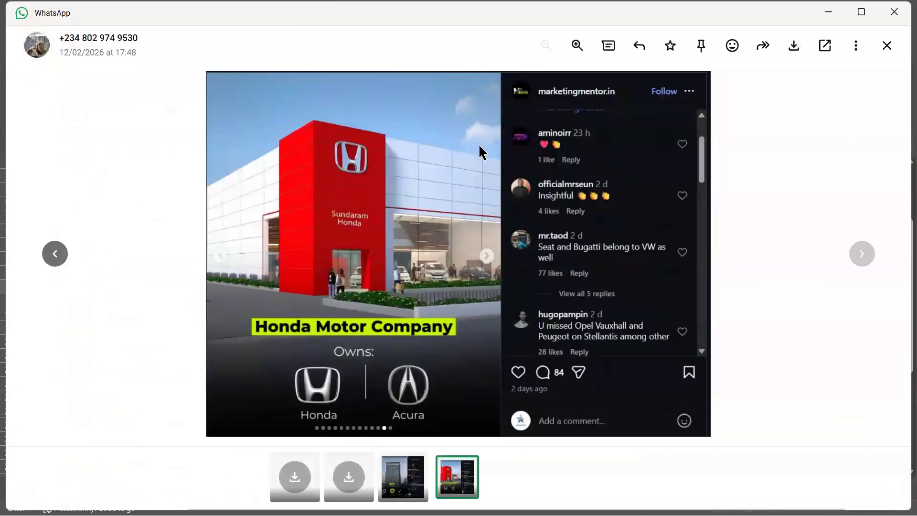
# Step: Download the two earlier pictures from the viewer's thumbnails and check the Geely picture before closing the viewer
pyautogui.click(293, 481)
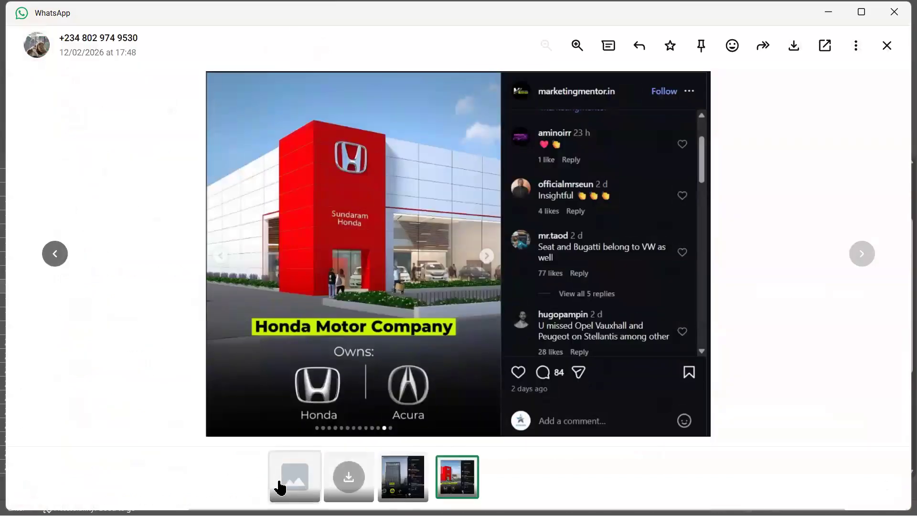
pyautogui.click(349, 476)
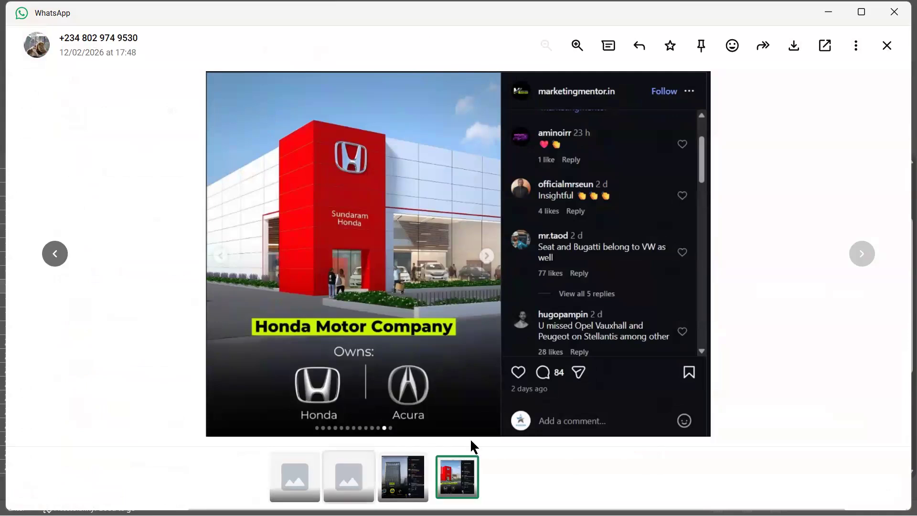
pyautogui.click(425, 475)
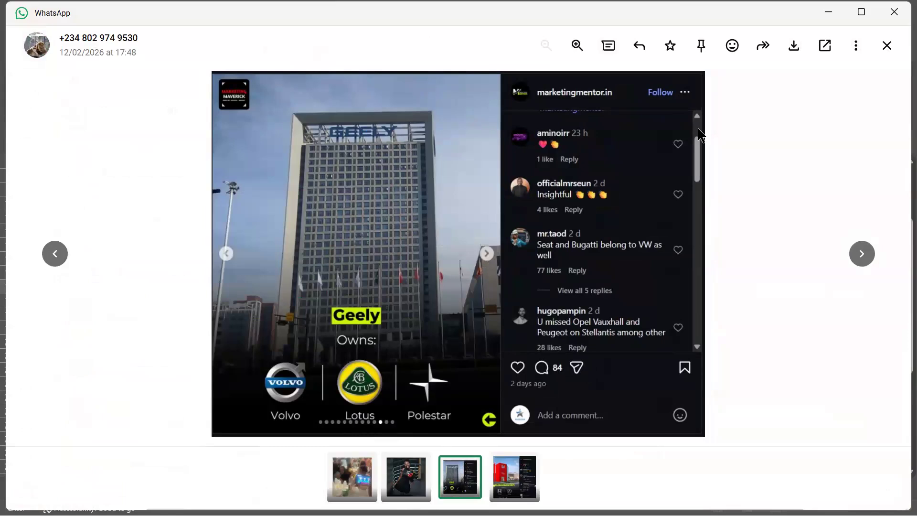
pyautogui.click(885, 53)
# Step: Look through the tutor's earlier and latest messages and return to the CountIf sheet in Excel
pyautogui.scroll(10, 667, 279)
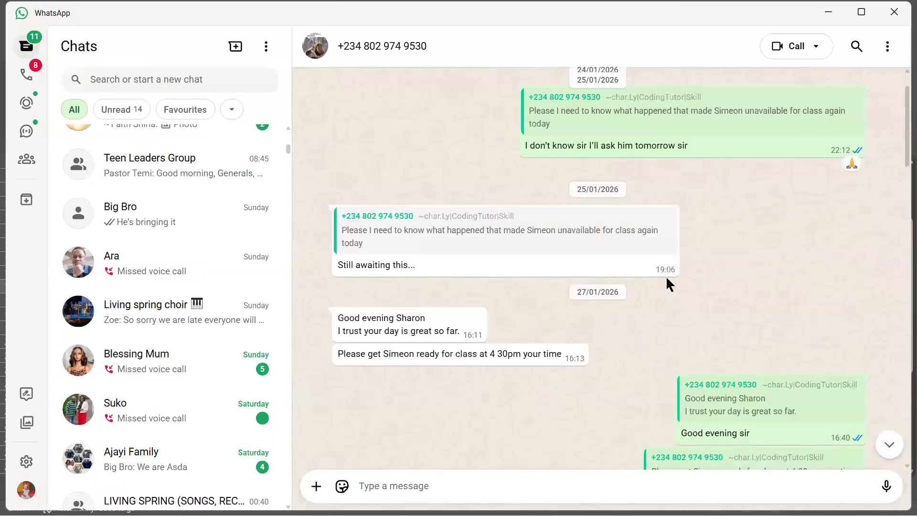
pyautogui.scroll(5, 666, 276)
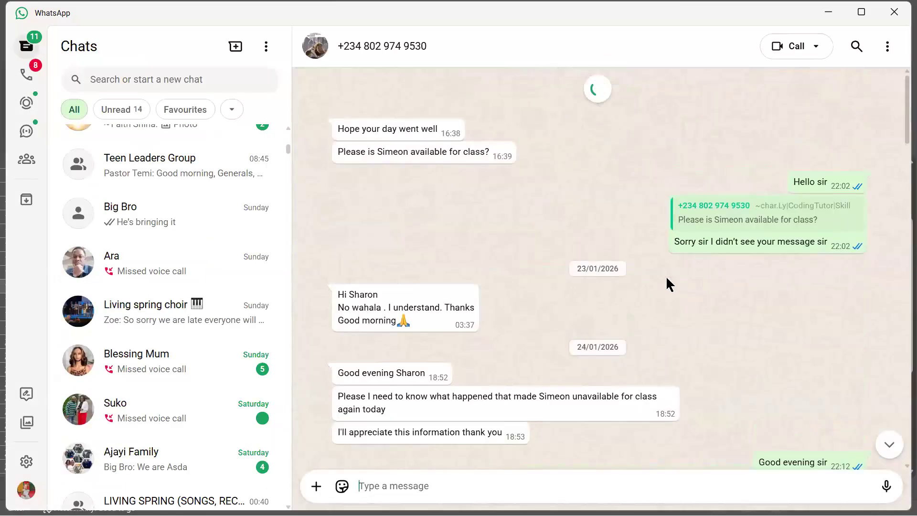
pyautogui.scroll(-15, 666, 276)
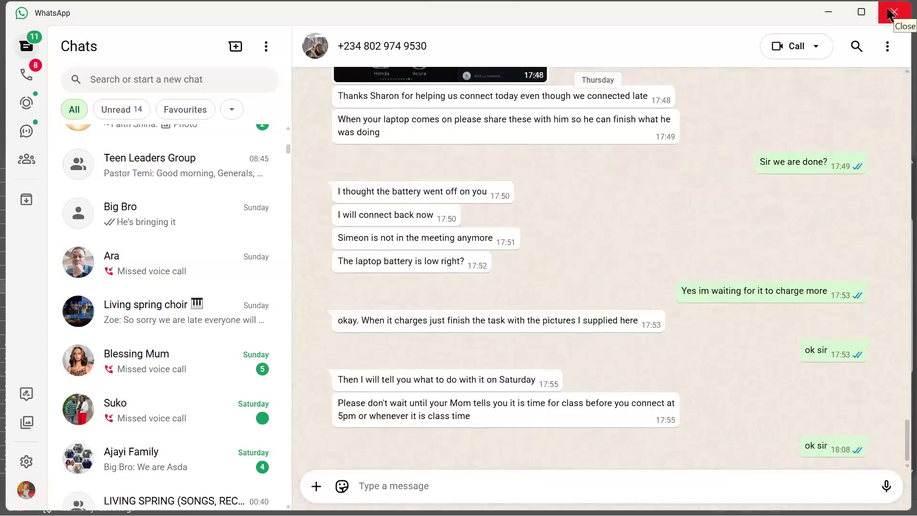
pyautogui.hotkey('alt', 'Tab')
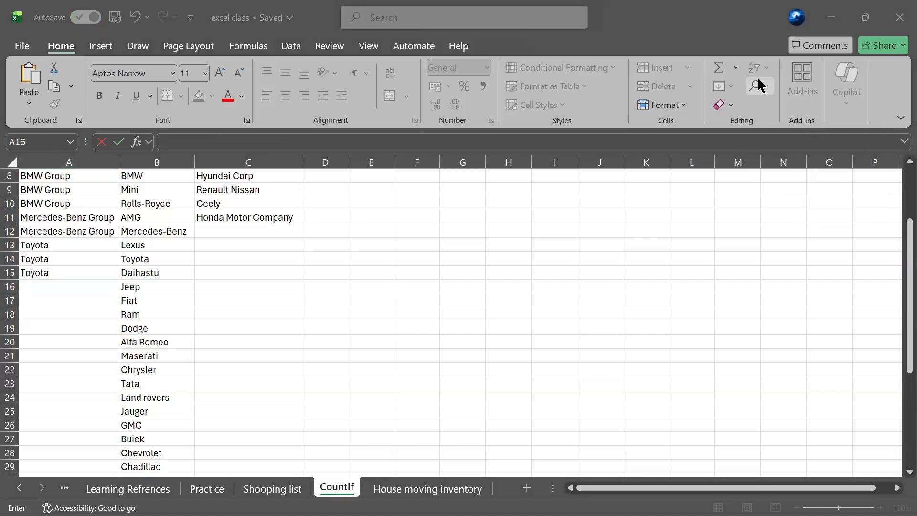
pyautogui.press('super')
pyautogui.press('super')
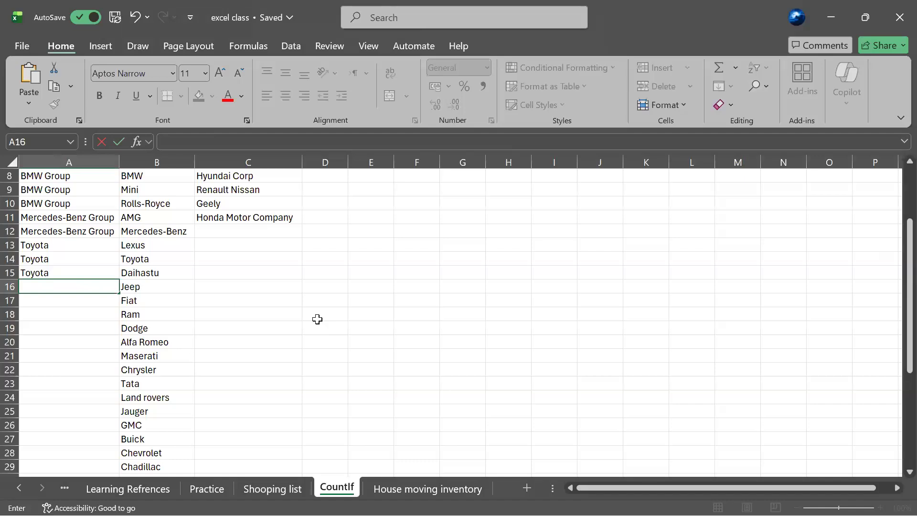
# Step: Enter Tata Motors as Jeep's parent company in A16 and clear the cell again
pyautogui.scroll(3, 318, 320)
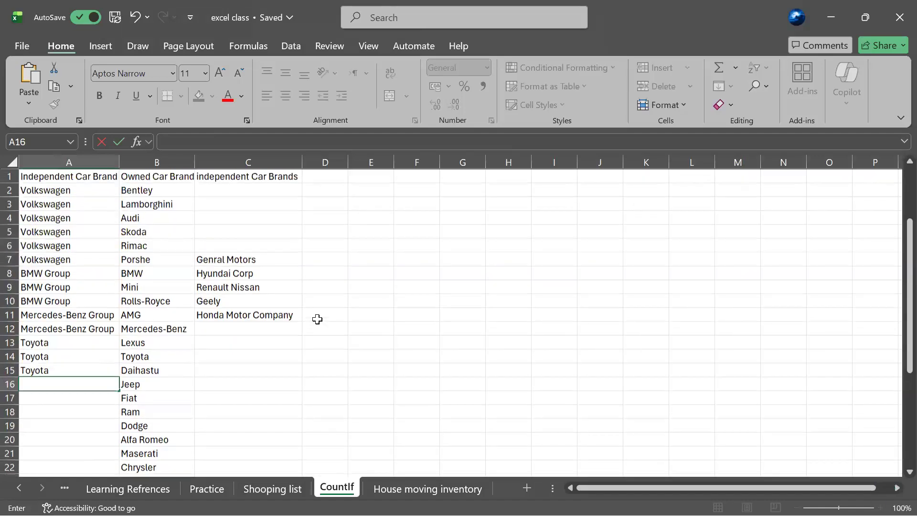
pyautogui.write('Tata Motors')
pyautogui.click(317, 319)
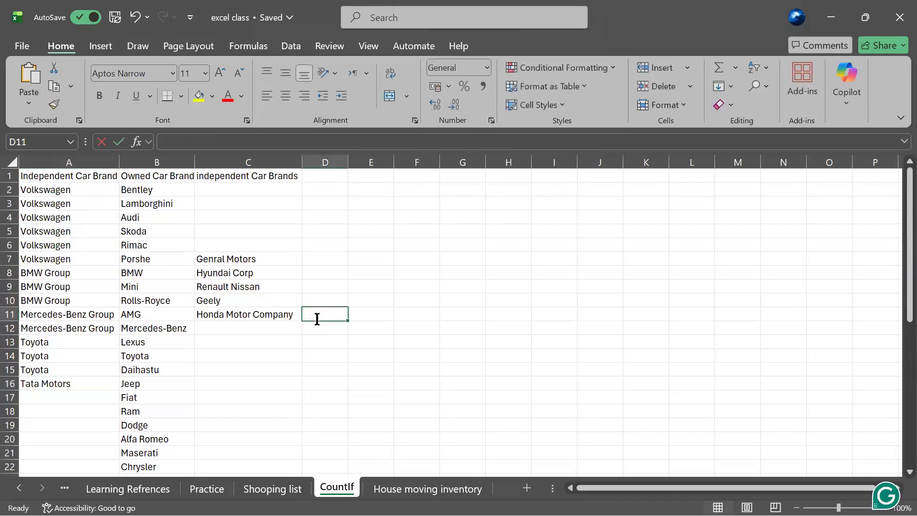
pyautogui.click(78, 388)
pyautogui.press('BackSpace')
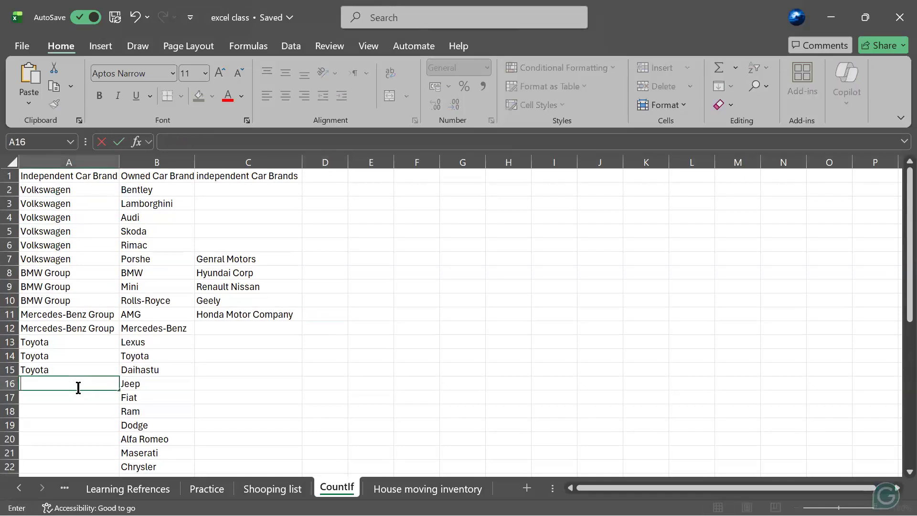
# Step: Open Google Chrome from the system search using the first listed profile
pyautogui.press('super')
pyautogui.write('f')
pyautogui.press('BackSpace')
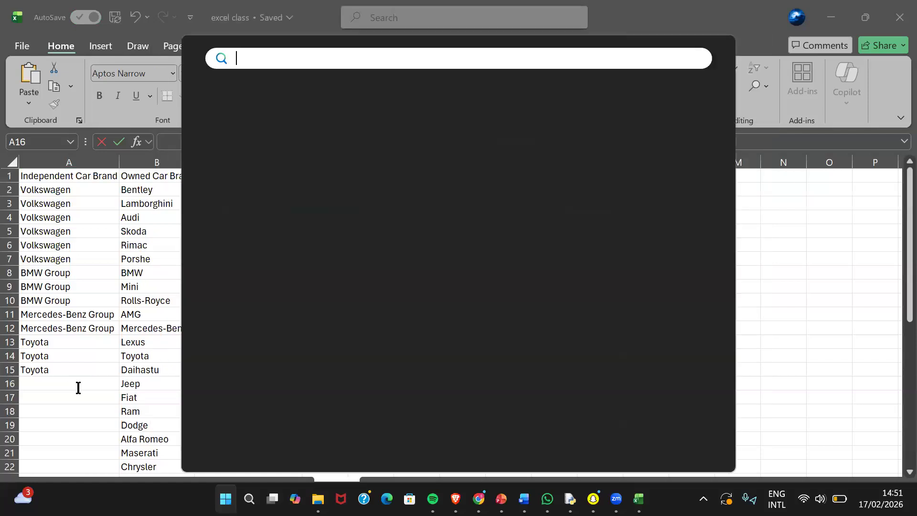
pyautogui.write('g')
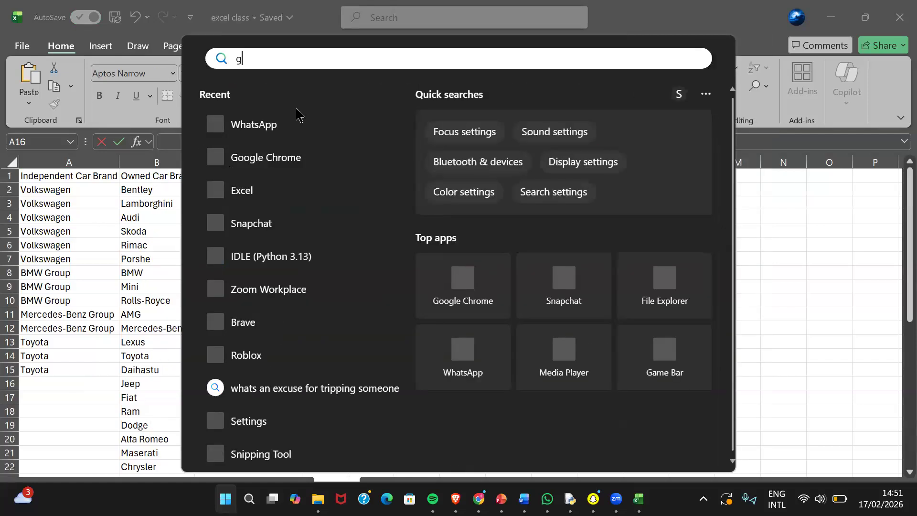
pyautogui.press('Escape')
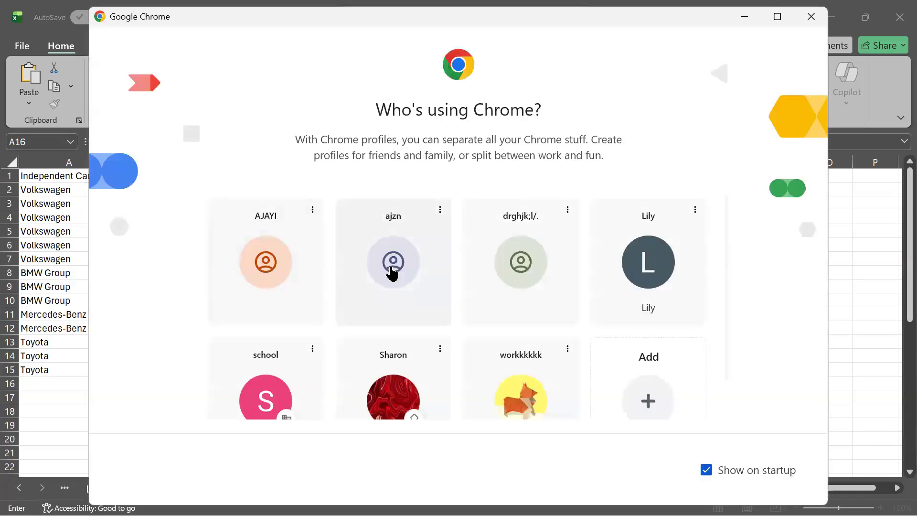
pyautogui.scroll(-1, 391, 273)
pyautogui.scroll(1, 391, 273)
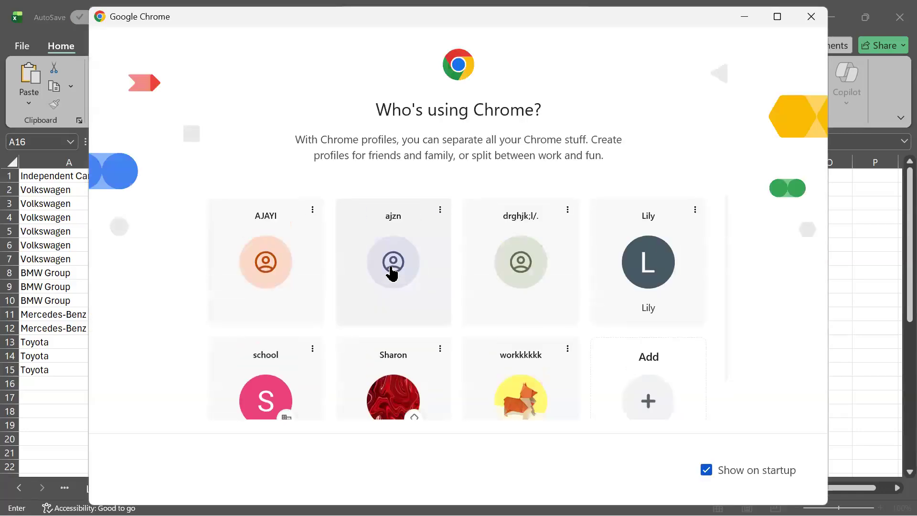
pyautogui.click(264, 278)
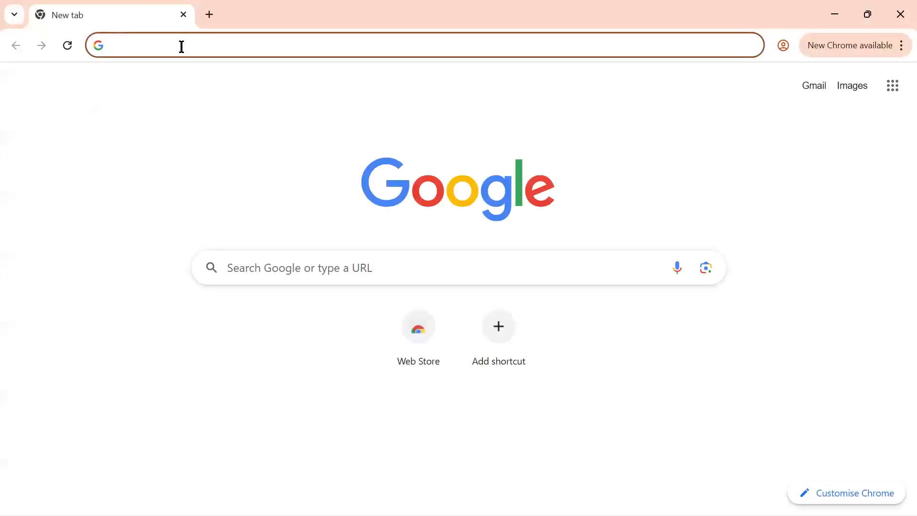
# Step: Search Google for "what brand does tata motors own" and read the full AI Overview
pyautogui.click(181, 46)
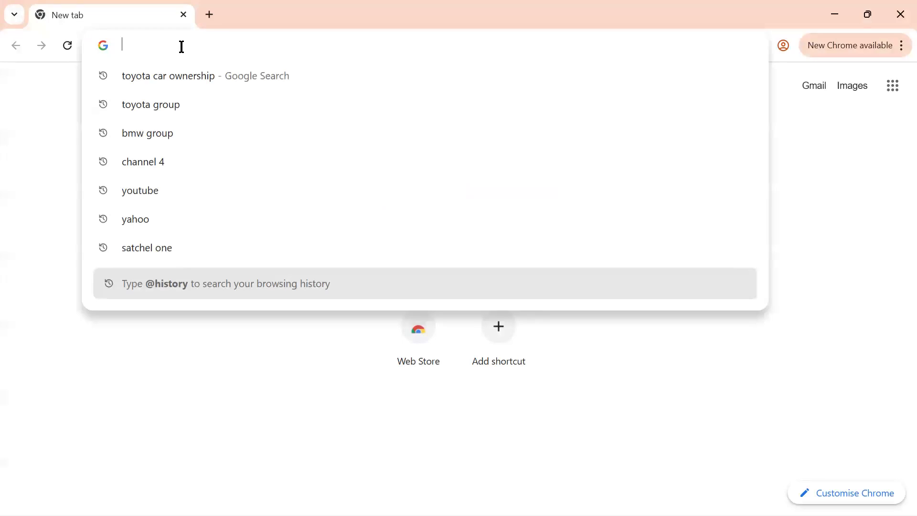
pyautogui.write('wha')
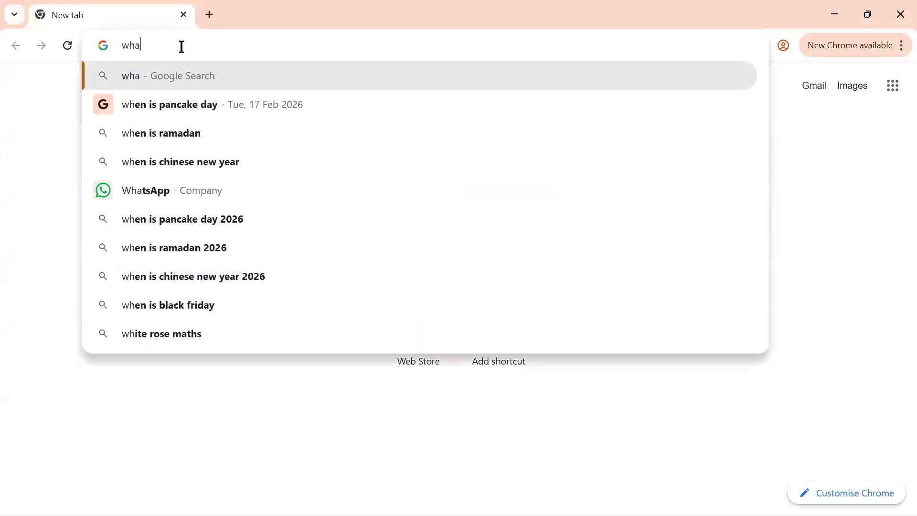
pyautogui.write('t b')
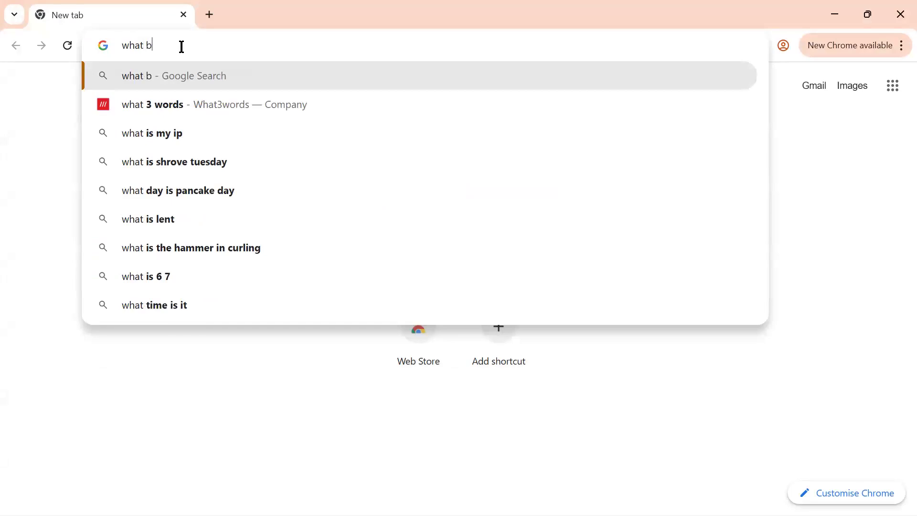
pyautogui.write('rand does tata')
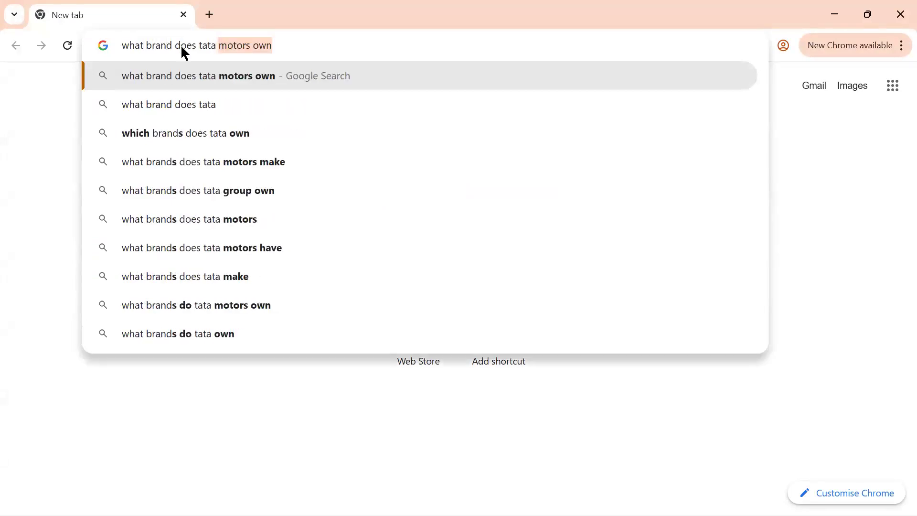
pyautogui.click(185, 77)
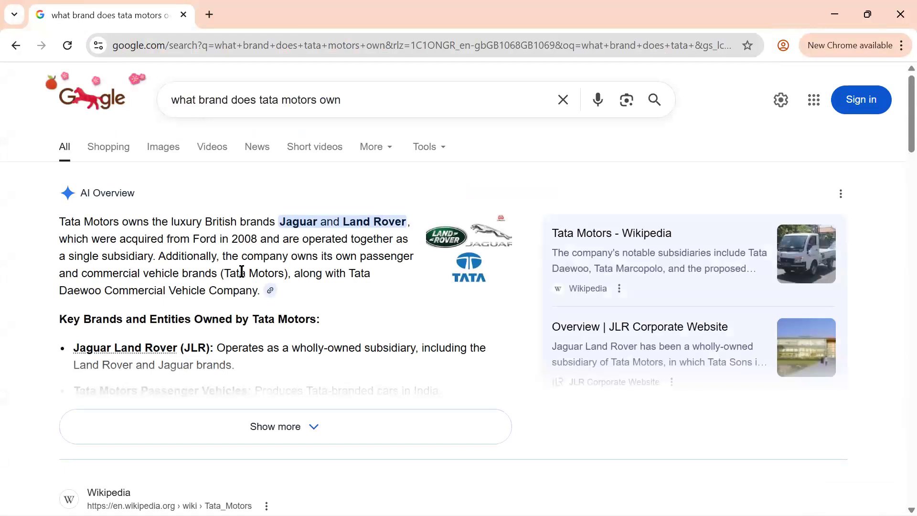
pyautogui.scroll(-1, 150, 357)
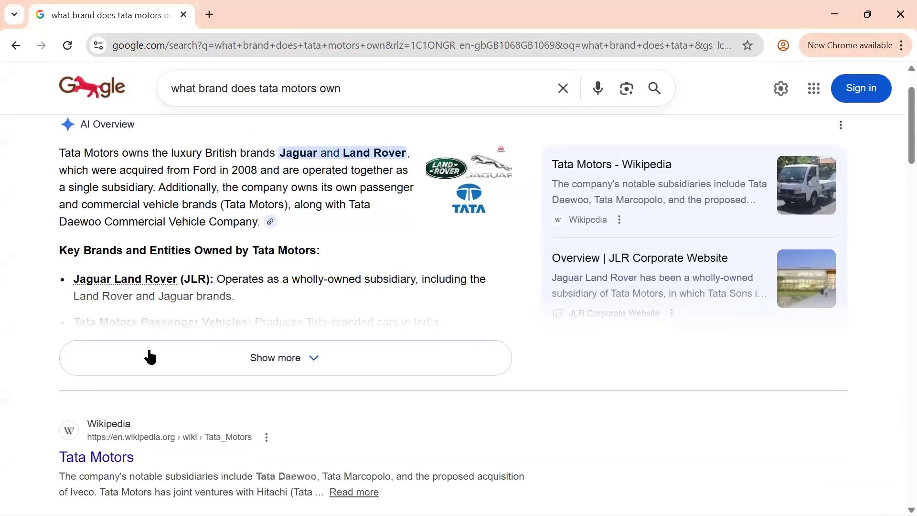
pyautogui.click(150, 355)
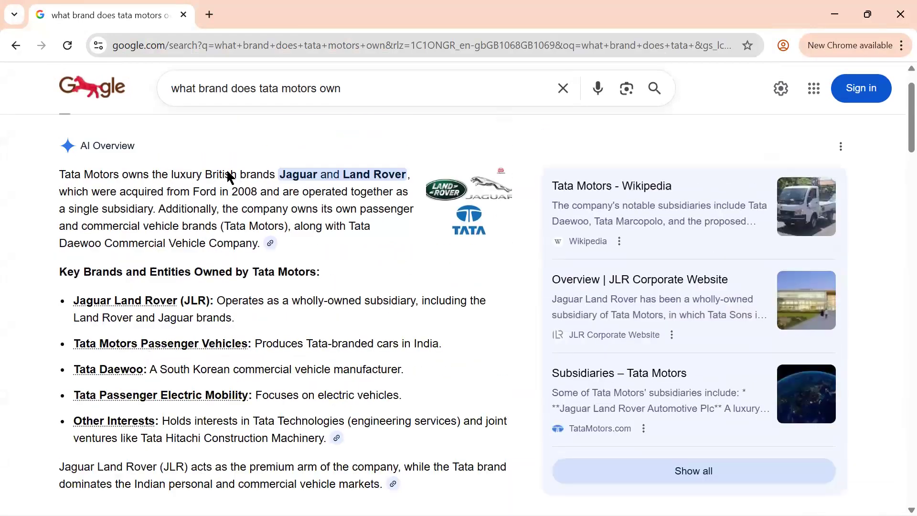
pyautogui.scroll(1, 254, 240)
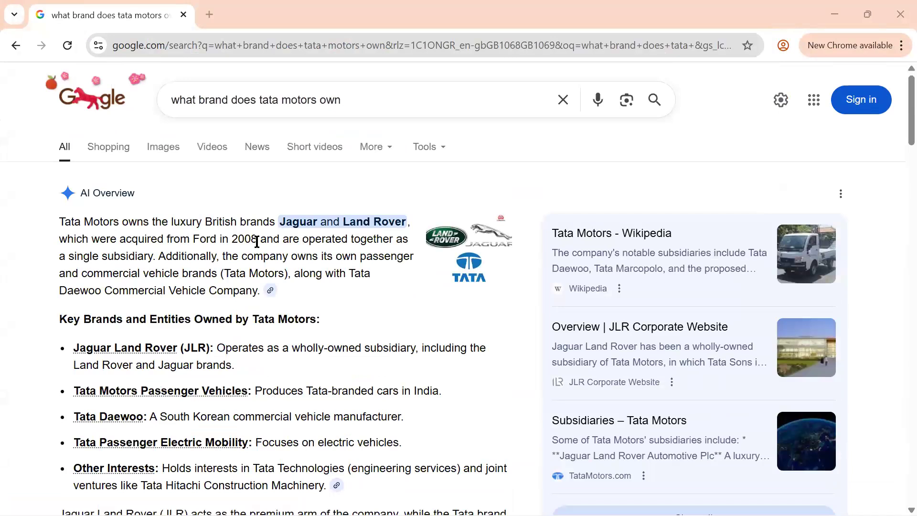
# Step: Return to the CountIf sheet in Excel and enter Tata Motors in A25 as the parent company of Jauger
pyautogui.hotkey('alt', 'Tab')
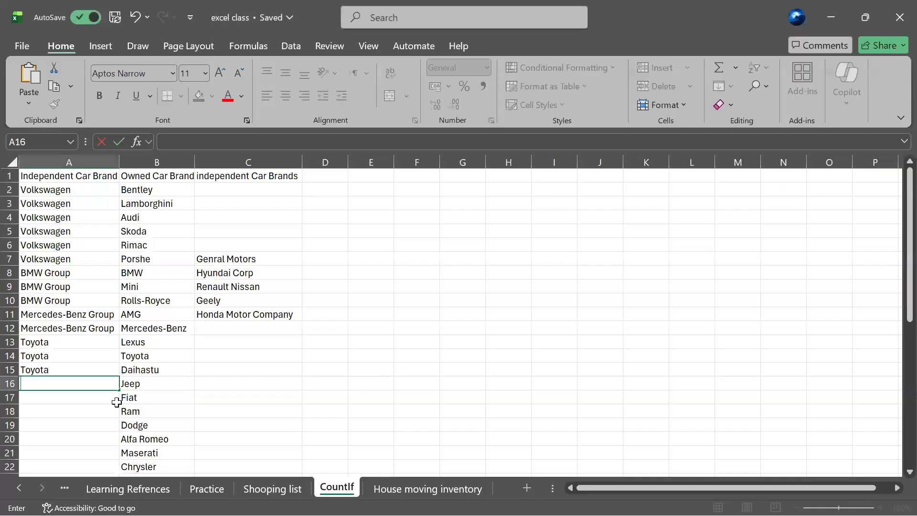
pyautogui.scroll(-3, 116, 403)
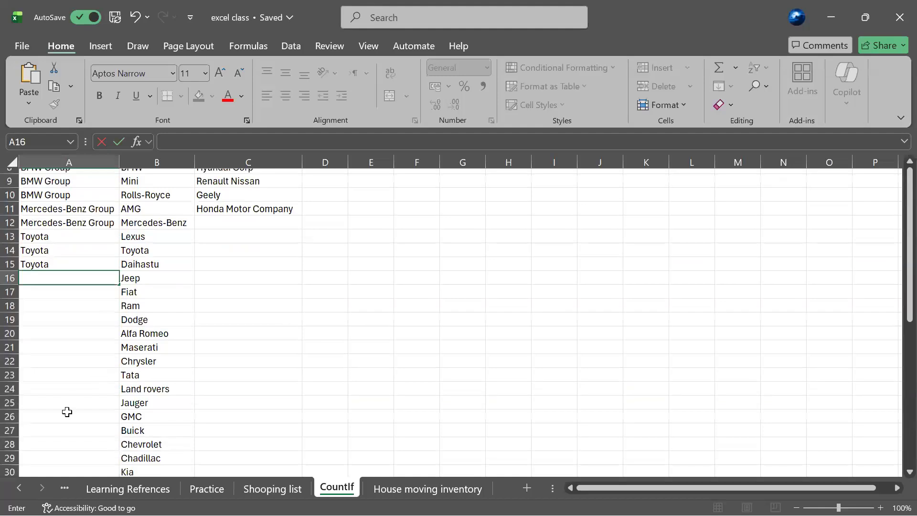
pyautogui.click(80, 402)
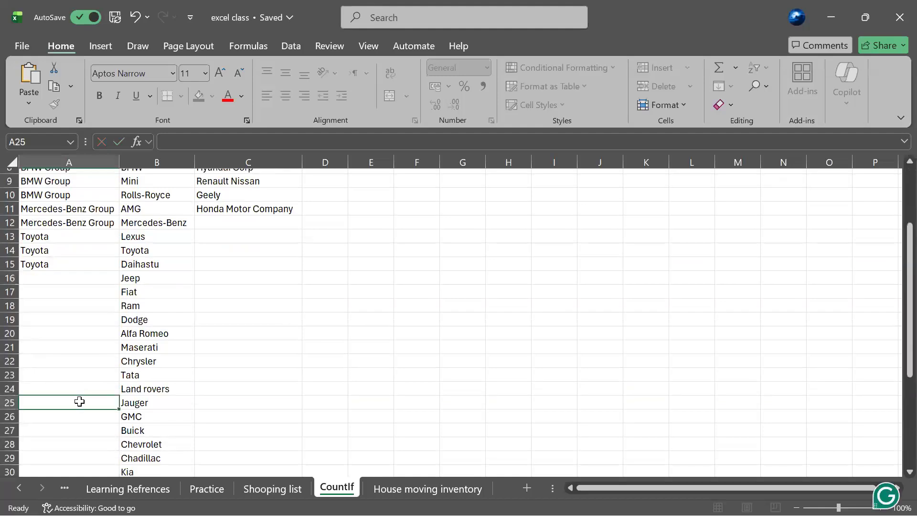
pyautogui.write('Tata Motors')
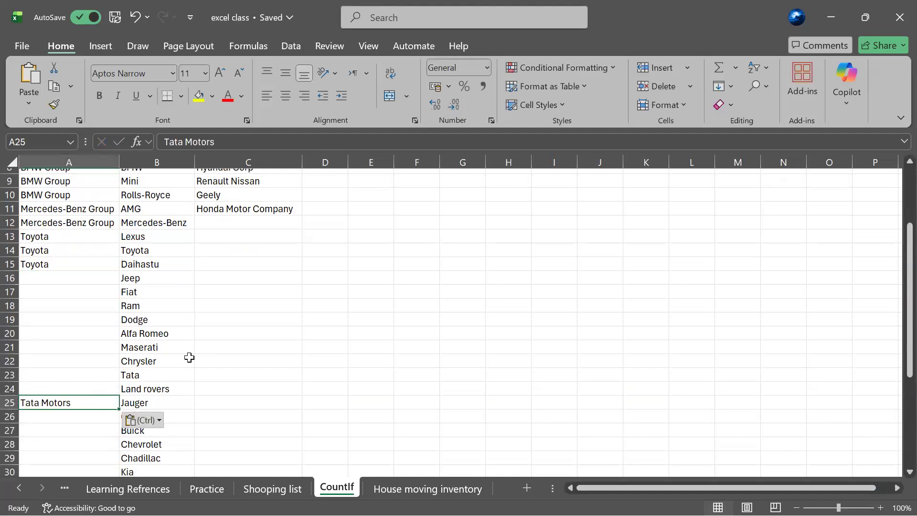
# Step: Recheck the Tata Motors search results in Chrome and enter Tata Motors in A24 for Land rovers
pyautogui.hotkey('alt', 'Tab')
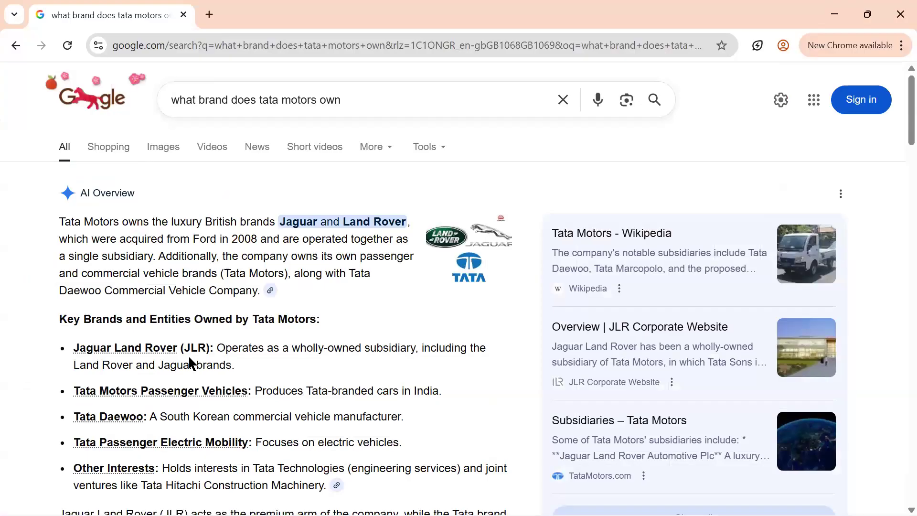
pyautogui.hotkey('alt', 'Tab')
pyautogui.scroll(-2, 190, 357)
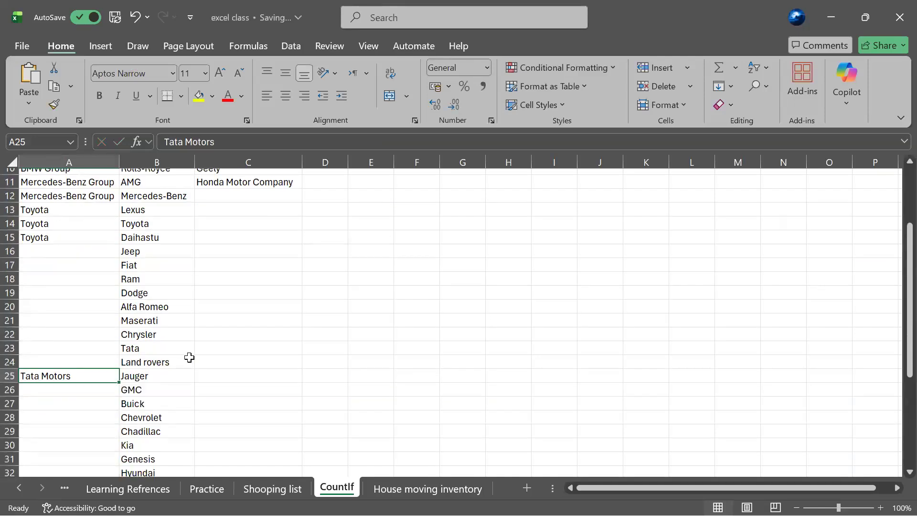
pyautogui.scroll(-2, 189, 357)
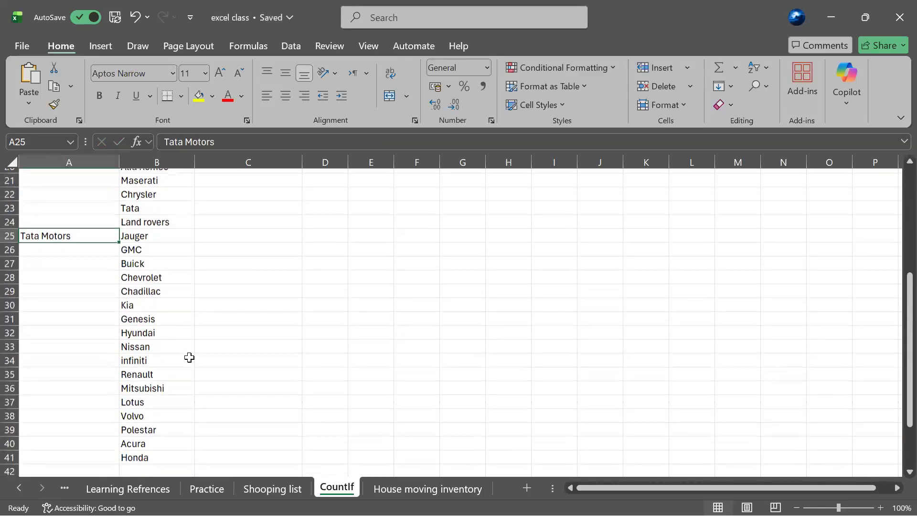
pyautogui.scroll(3, 189, 357)
pyautogui.scroll(-3, 189, 357)
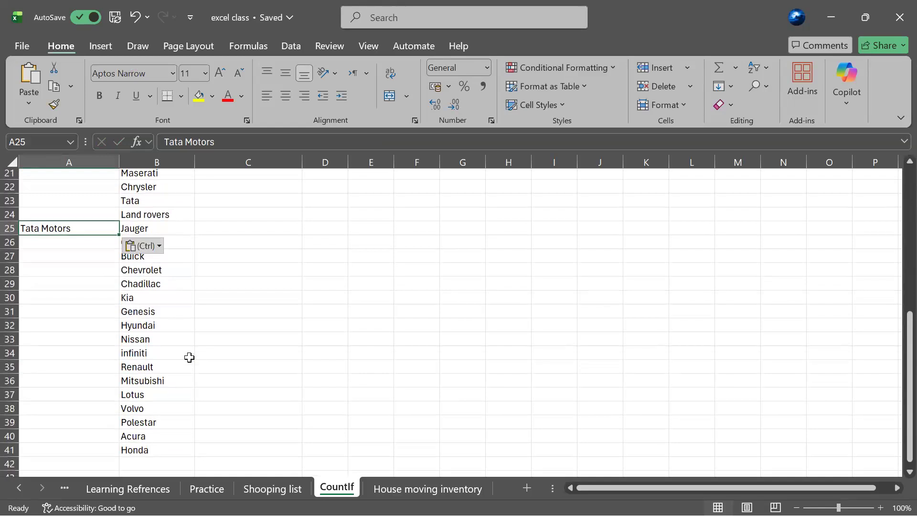
pyautogui.click(98, 216)
pyautogui.write('Tata Motors')
pyautogui.scroll(6, 97, 217)
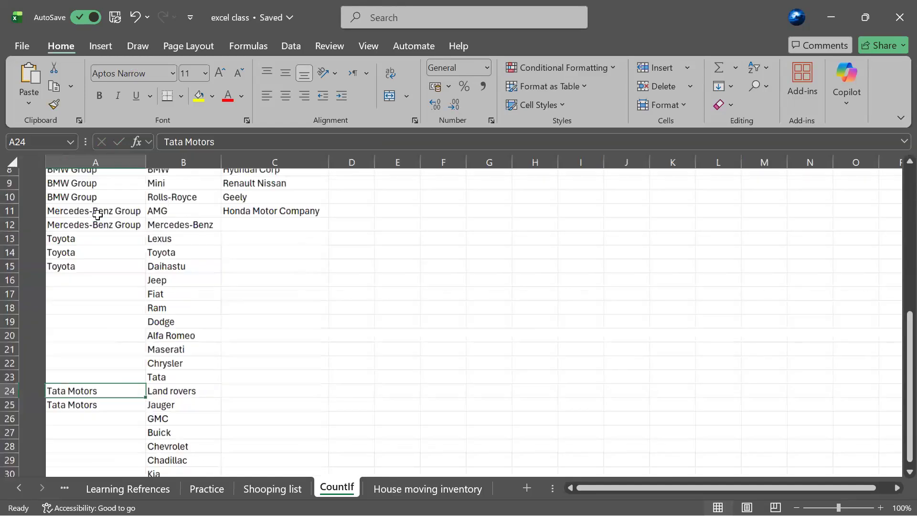
pyautogui.scroll(-1, 97, 219)
pyautogui.hotkey('alt', 'Tab')
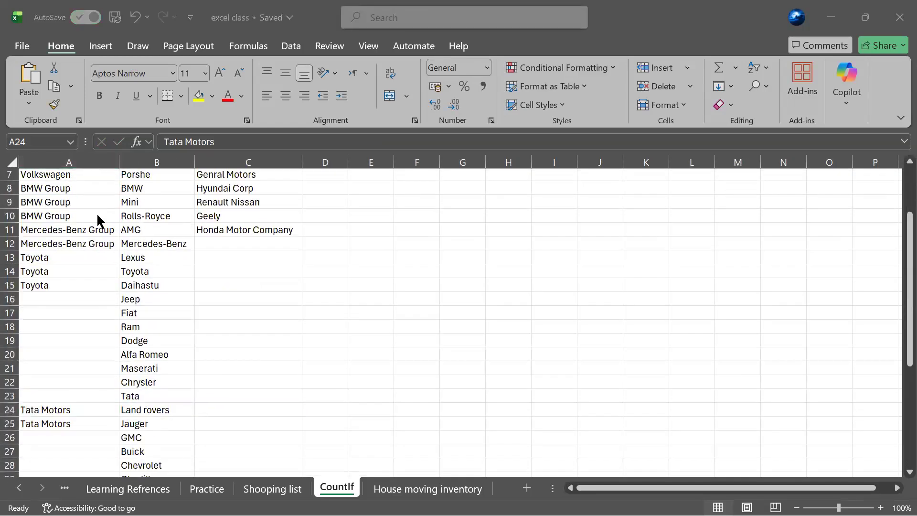
pyautogui.press('super')
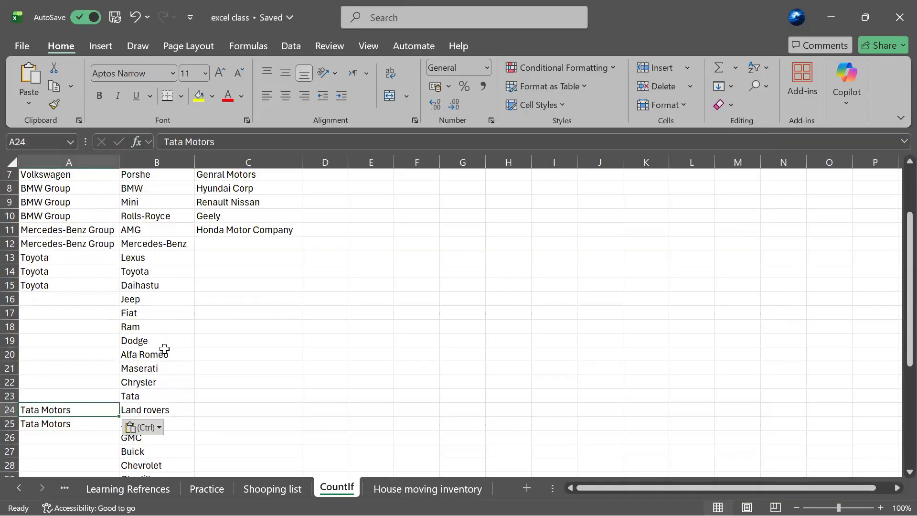
# Step: Switch to Chrome and search Google for "what brand does toyota own", replacing Tata Motors in the existing query
pyautogui.hotkey('alt', 'Tab')
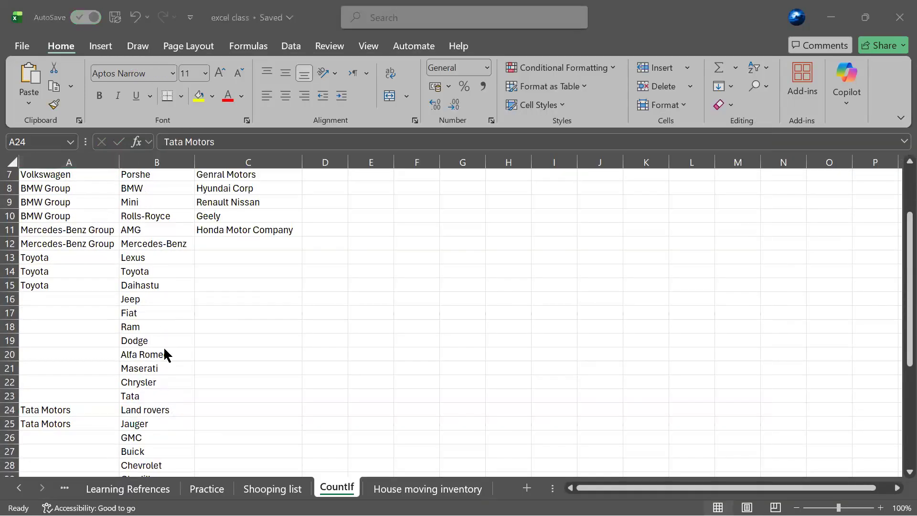
pyautogui.scroll(-3, 164, 350)
pyautogui.scroll(3, 471, 161)
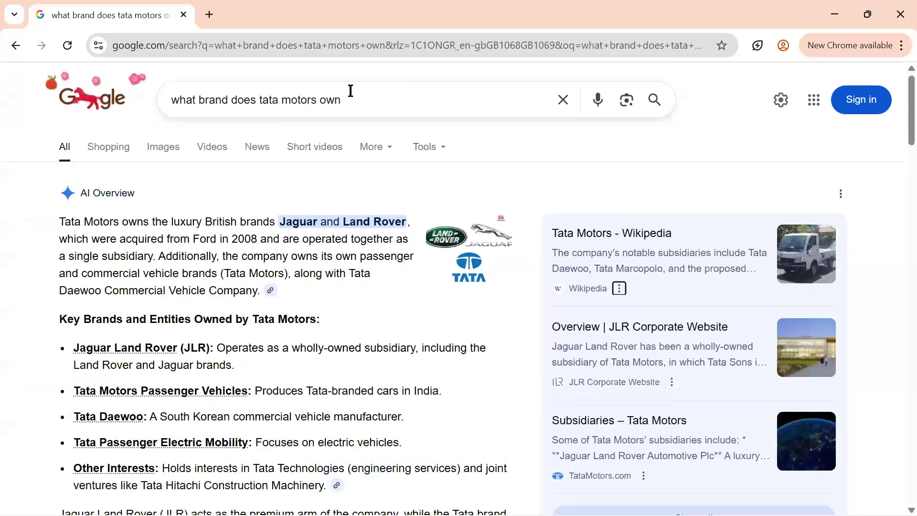
pyautogui.moveTo(287, 99); pyautogui.dragTo(258, 100)
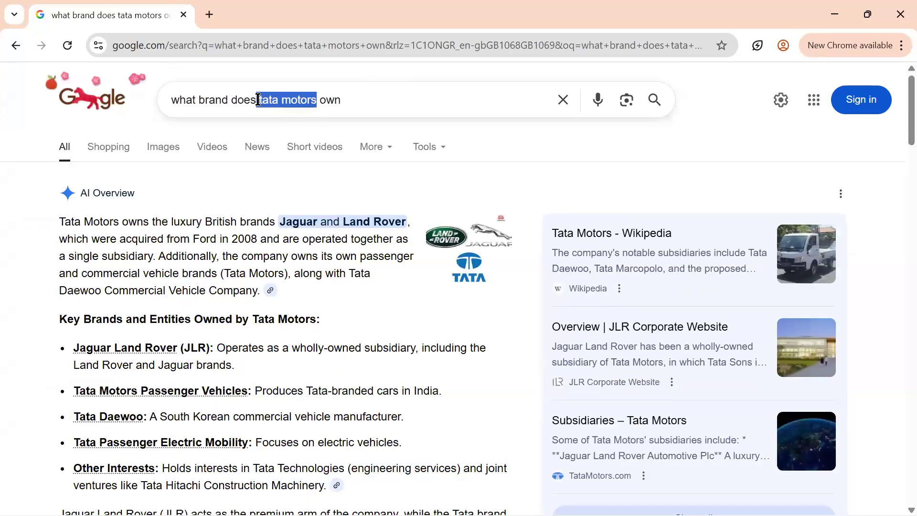
pyautogui.press('BackSpace')
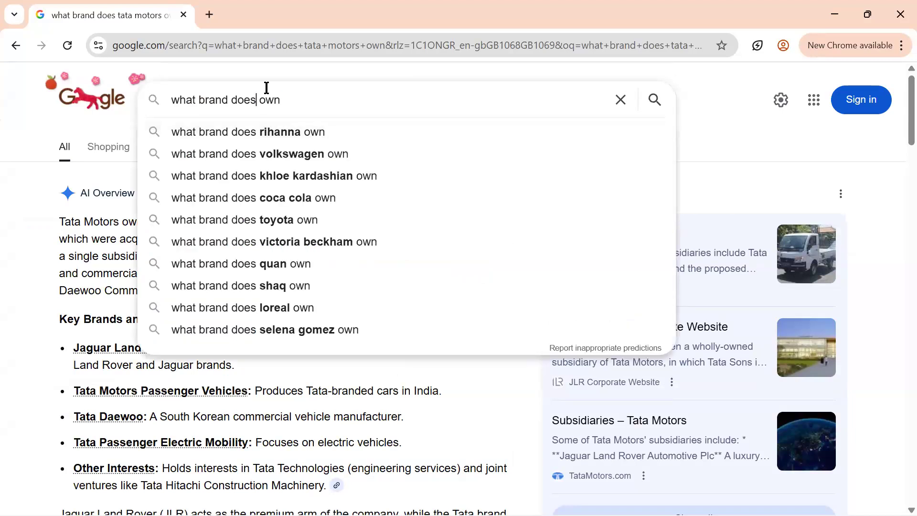
pyautogui.write('t')
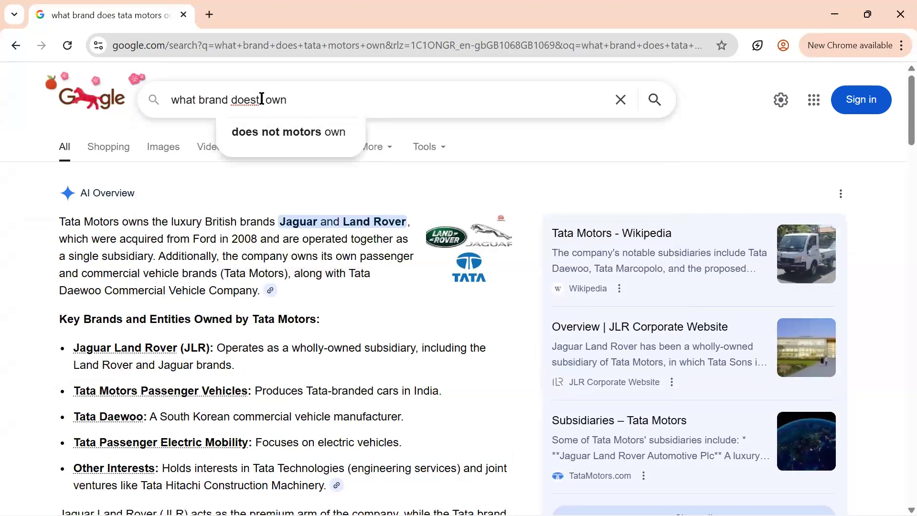
pyautogui.press('BackSpace')
pyautogui.write('t')
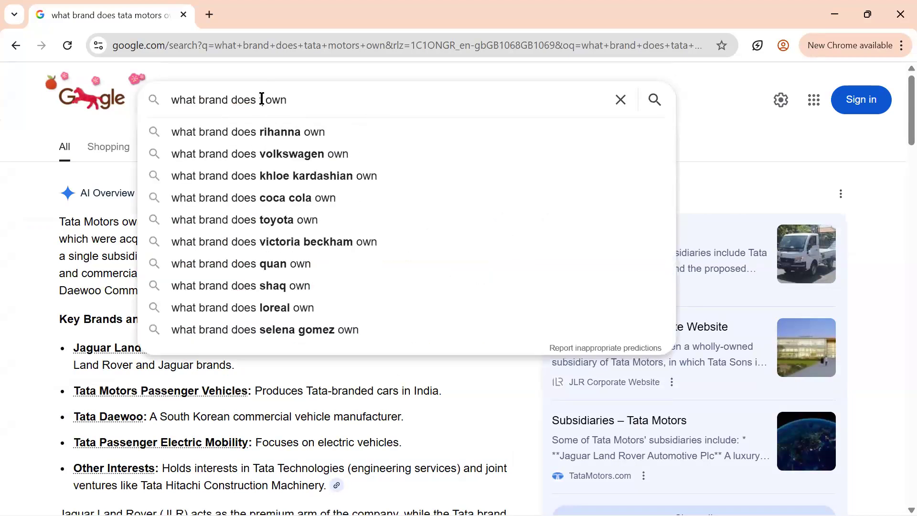
pyautogui.write('oy')
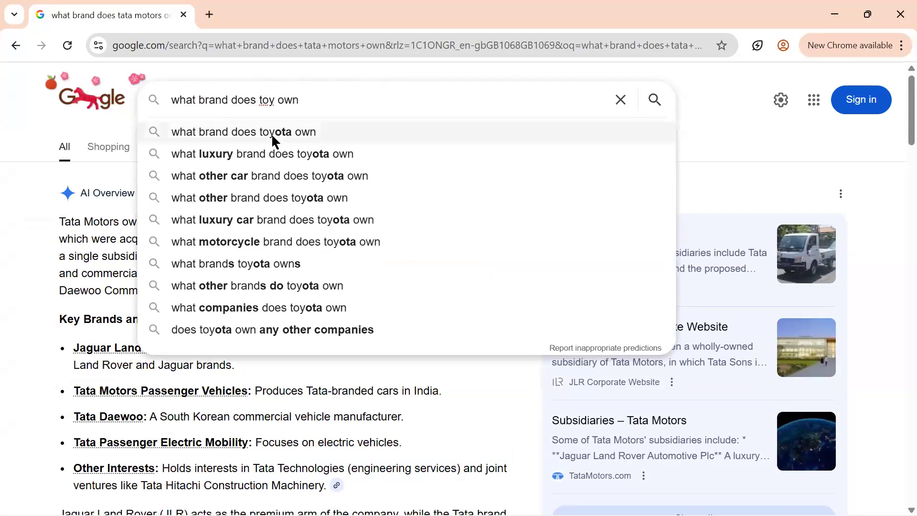
pyautogui.press('Return')
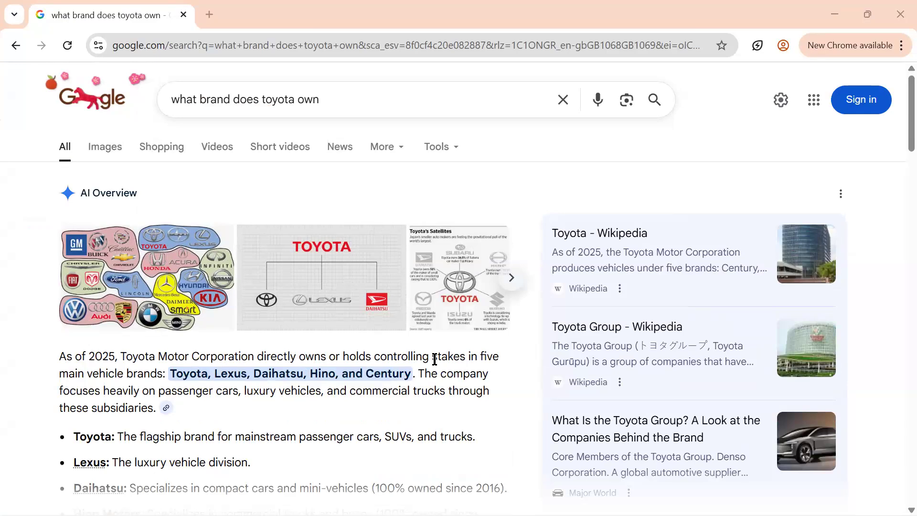
# Step: Return to the CountIf sheet in Excel and review which brands in column B still lack a parent company
pyautogui.hotkey('alt', 'Tab')
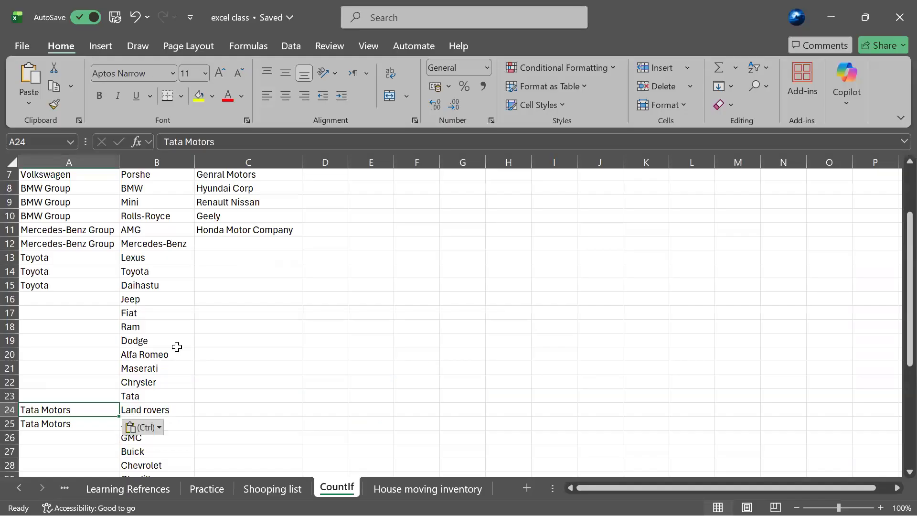
pyautogui.scroll(-5, 179, 311)
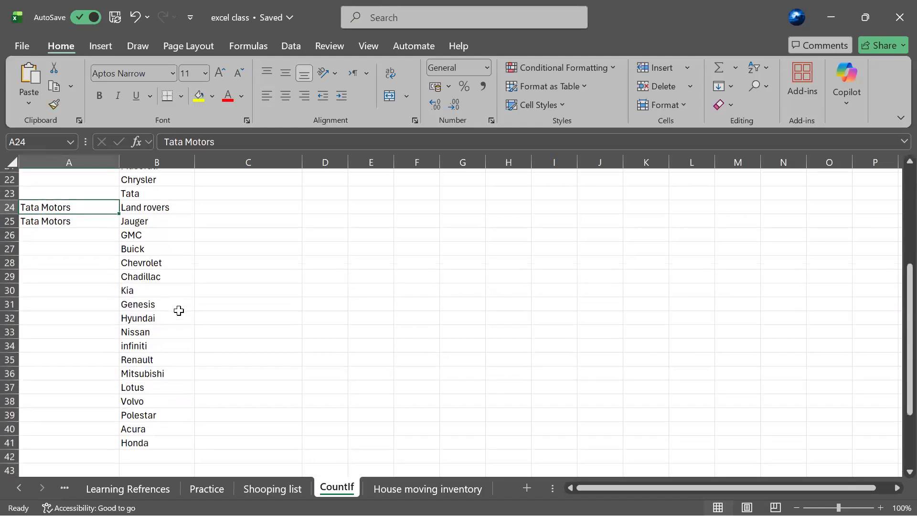
pyautogui.scroll(6, 179, 311)
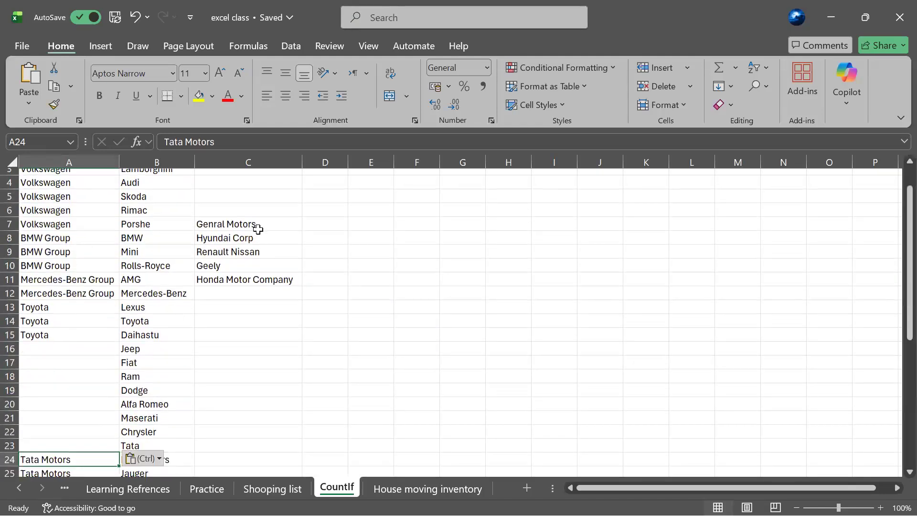
pyautogui.press('alt')
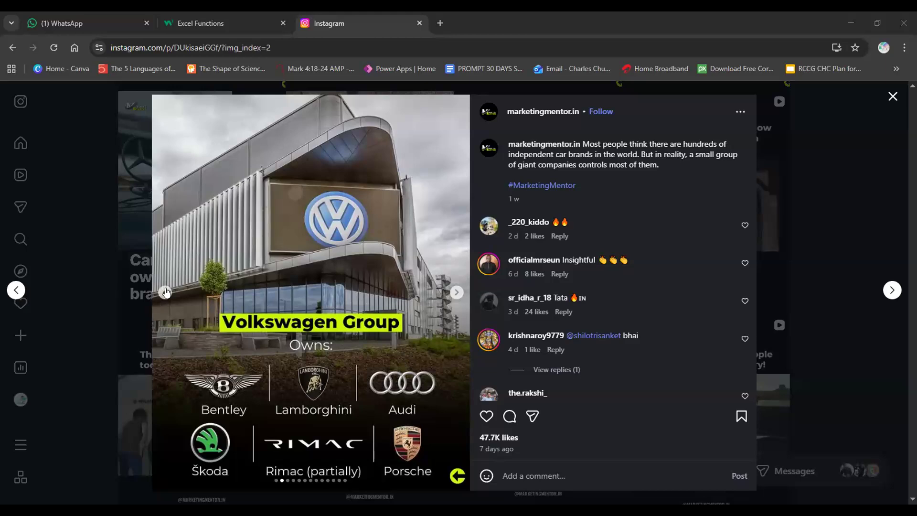
# Step: Step through the Instagram carousel on car brand ownership and read which brands each group owns, from Volkswagen Group to Honda Motor Company
pyautogui.click(165, 292)
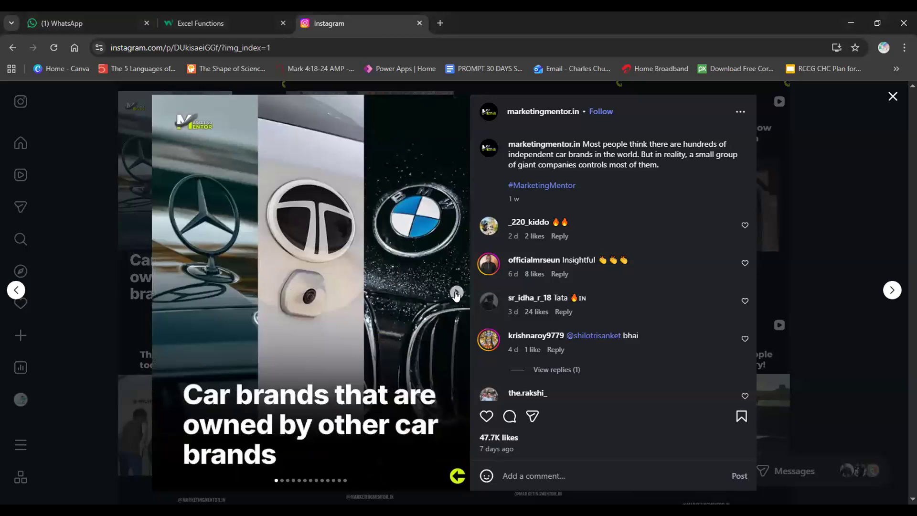
pyautogui.click(457, 293)
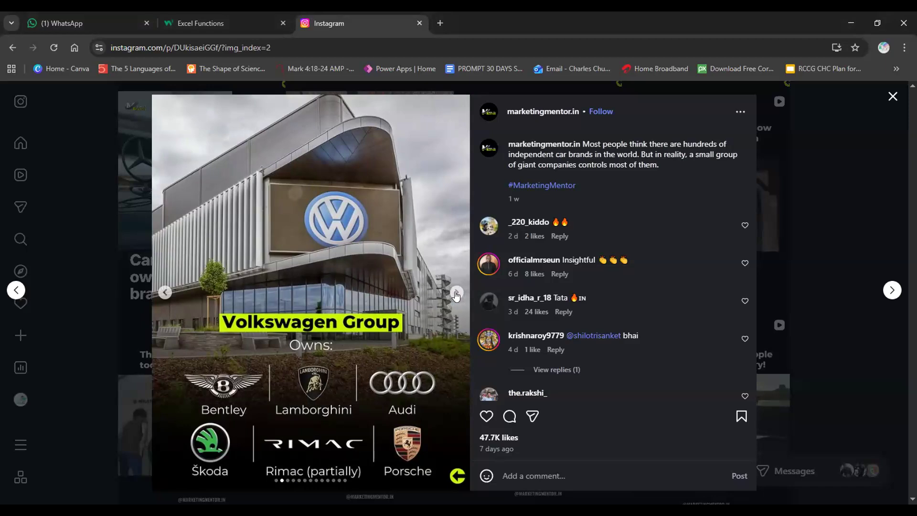
pyautogui.click(456, 293)
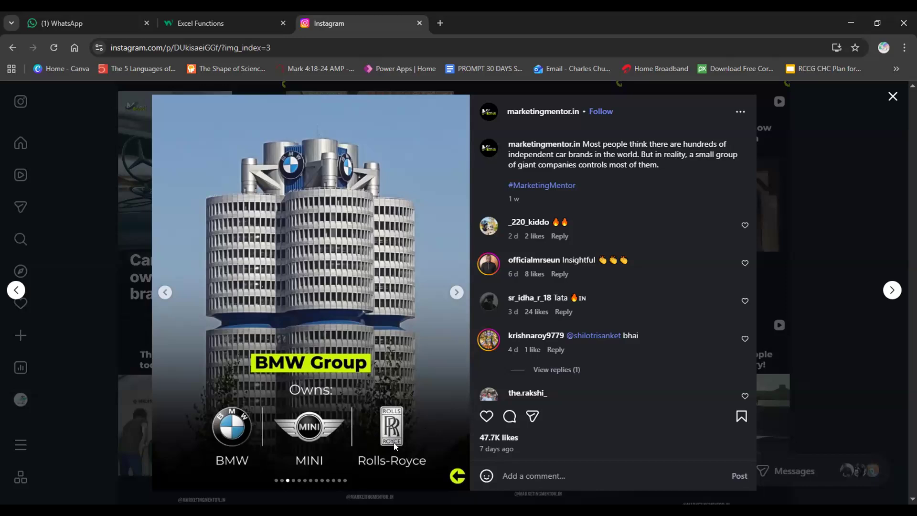
pyautogui.click(457, 294)
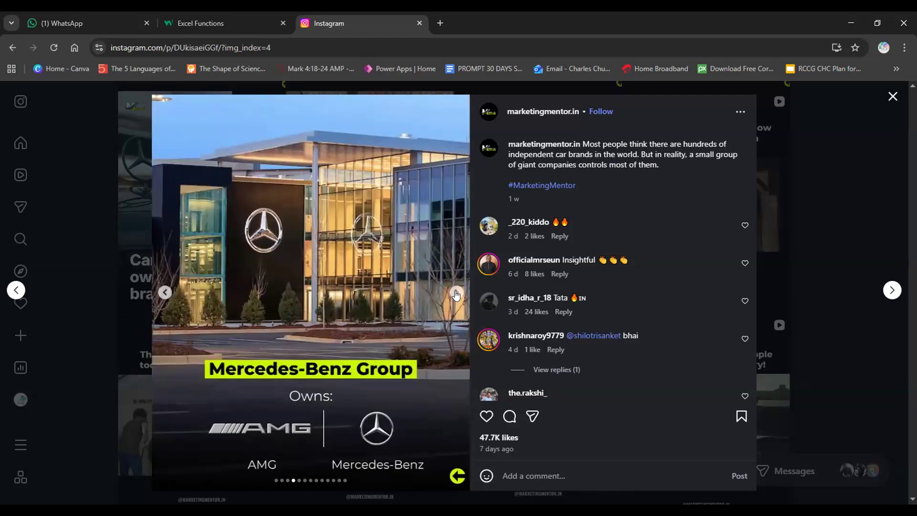
pyautogui.click(456, 293)
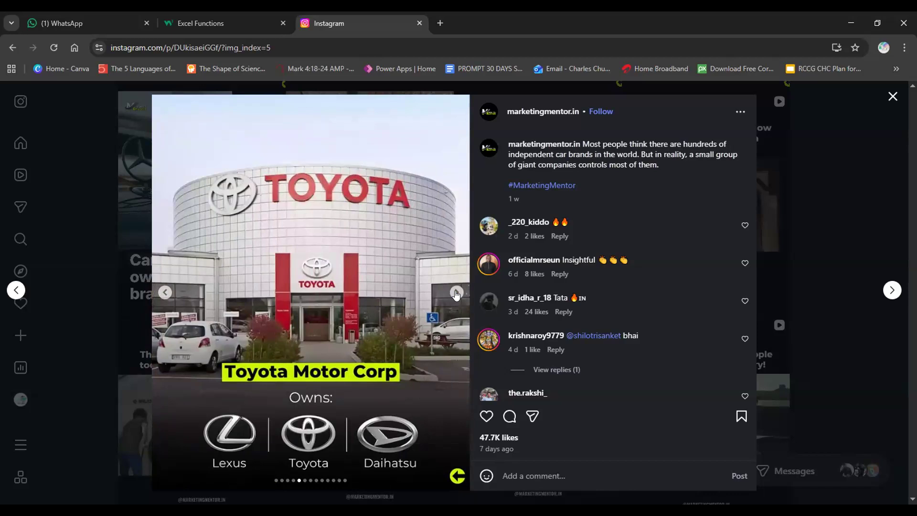
pyautogui.click(457, 294)
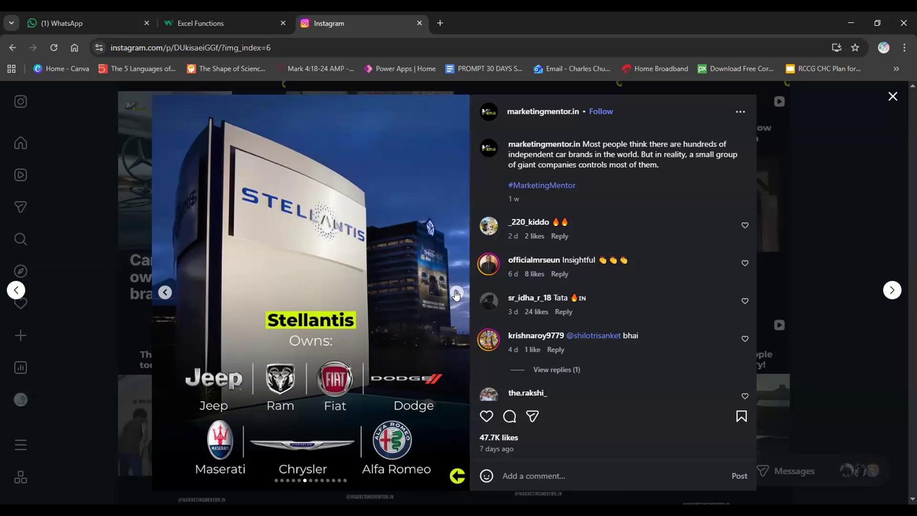
pyautogui.click(456, 293)
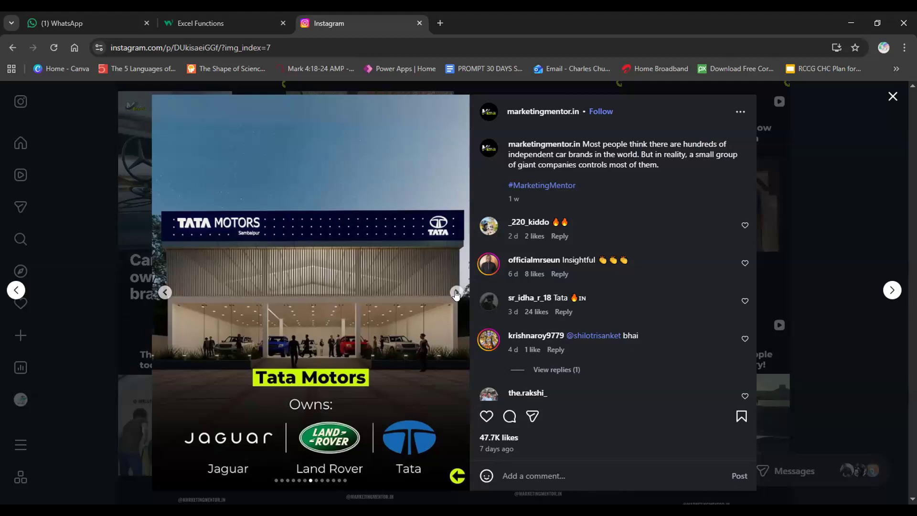
pyautogui.click(456, 293)
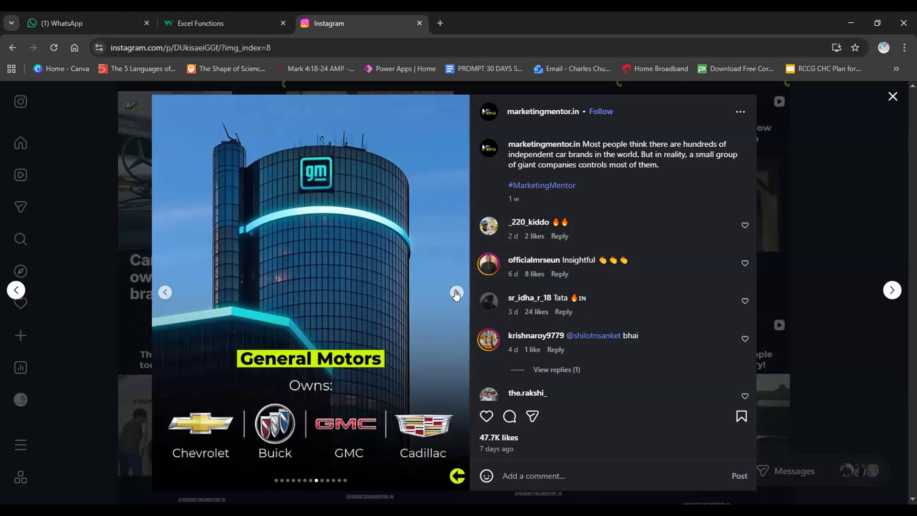
pyautogui.click(457, 293)
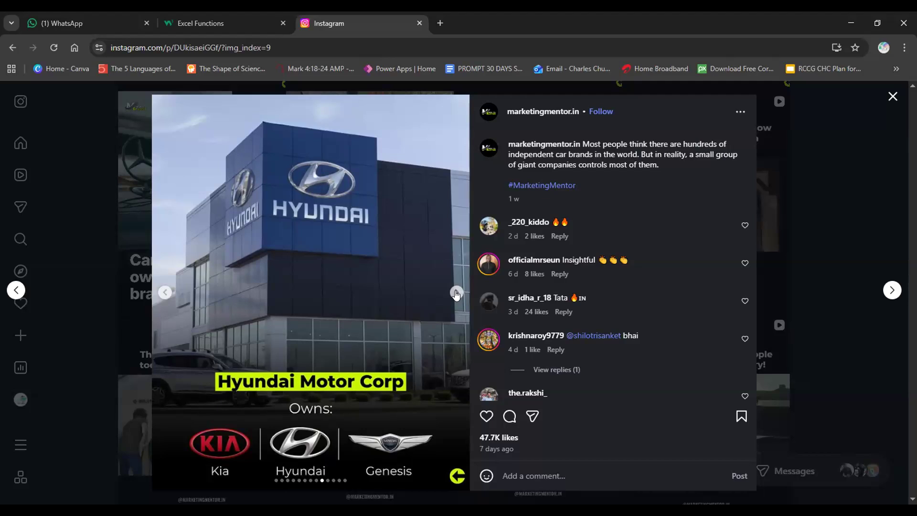
pyautogui.click(457, 292)
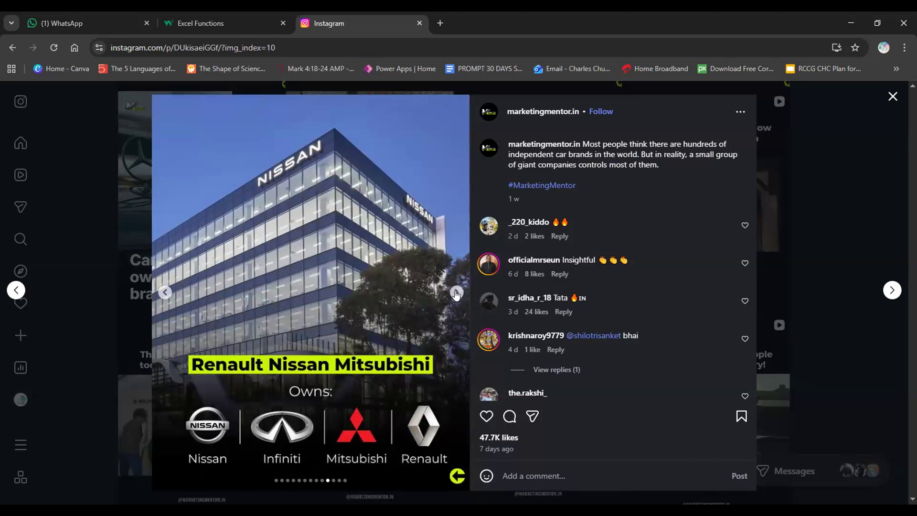
pyautogui.click(456, 293)
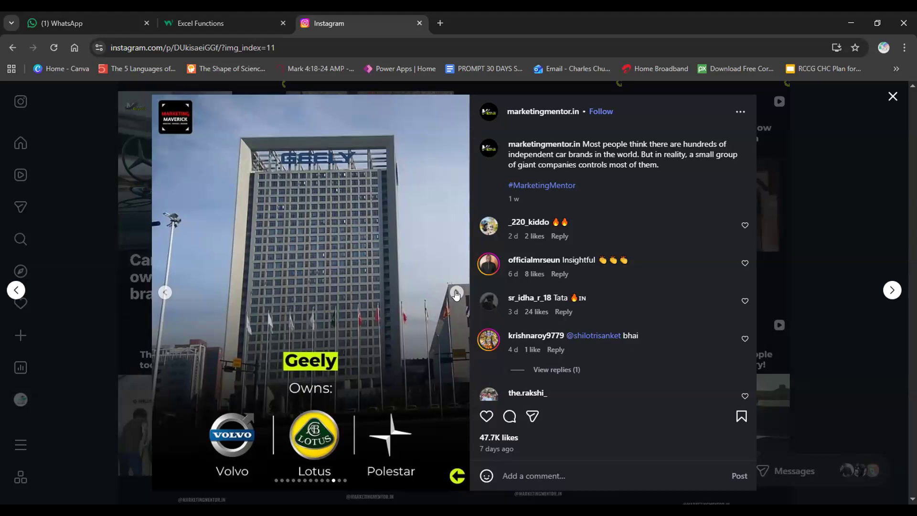
pyautogui.click(456, 292)
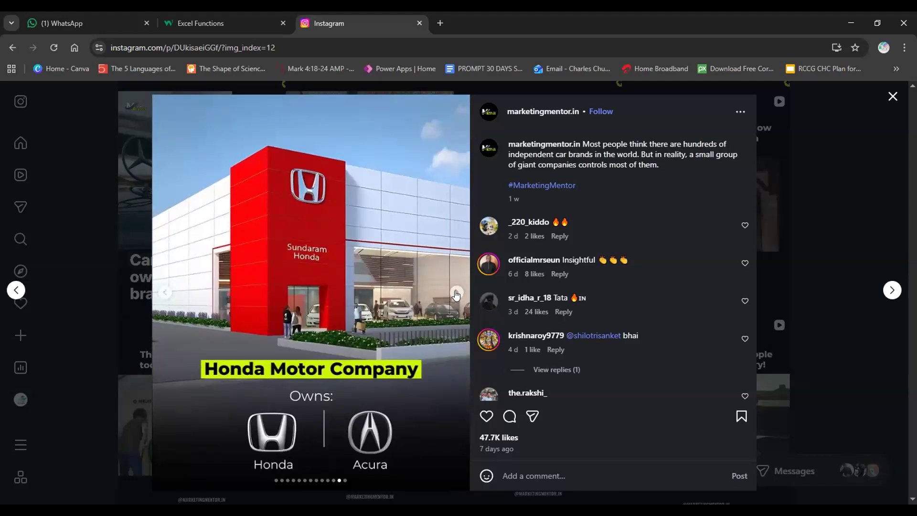
pyautogui.click(457, 293)
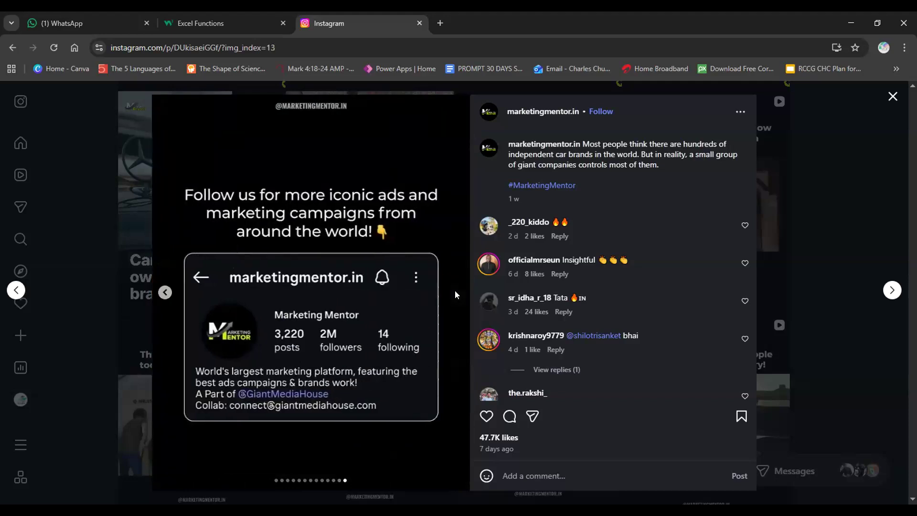
pyautogui.click(165, 293)
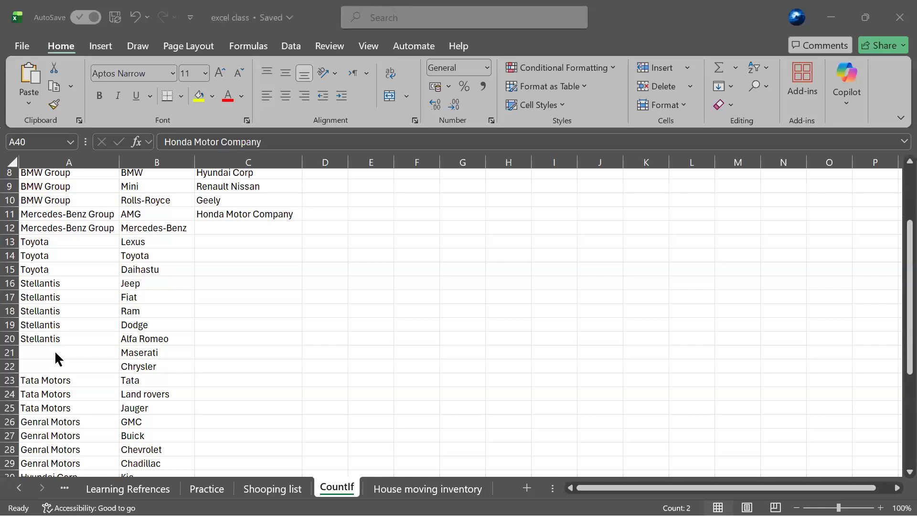
# Step: Select the empty parent company cell A21 beside Maserati in Excel and switch to the Google results in Chrome
pyautogui.click(90, 353)
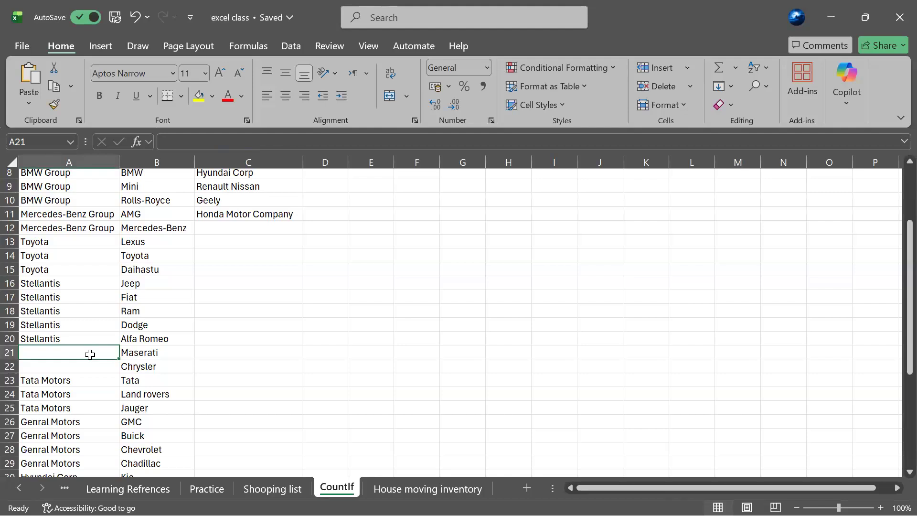
pyautogui.click(89, 354)
pyautogui.hotkey('alt', 'Tab')
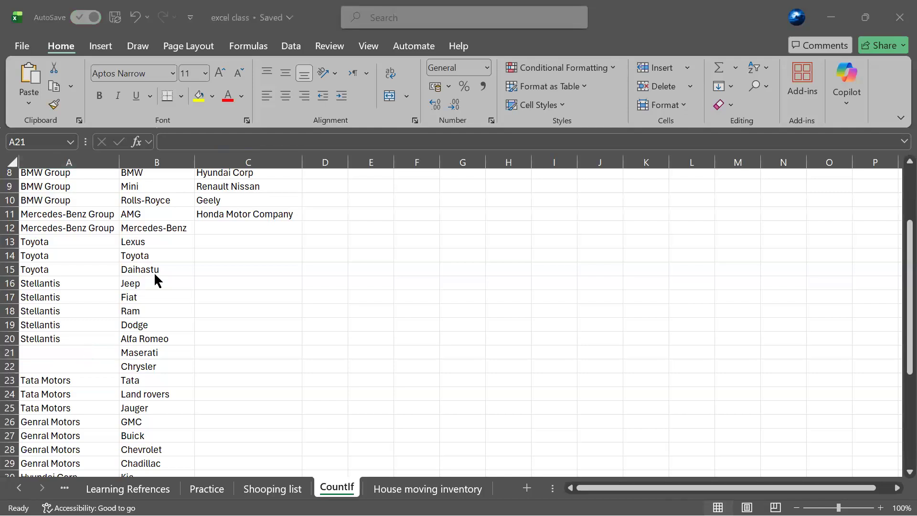
pyautogui.hotkey('alt', 'Tab')
pyautogui.hotkey('alt', 'Tab')
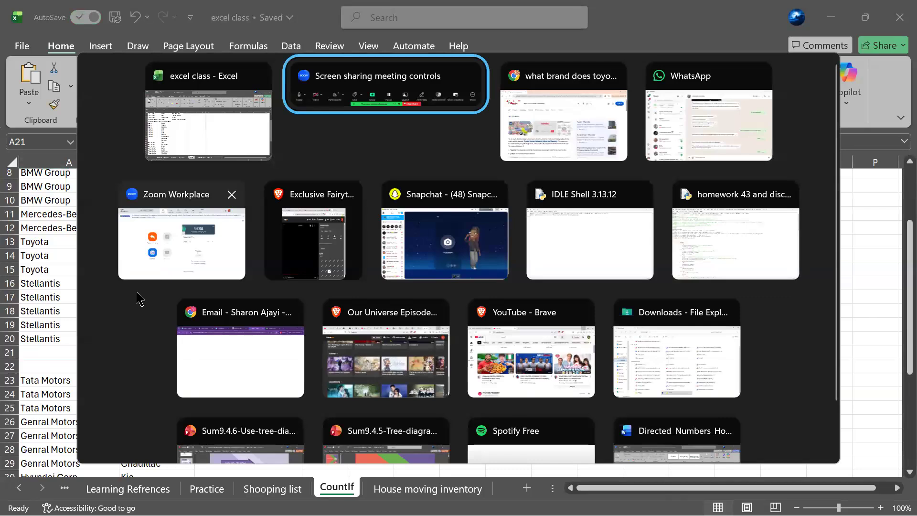
pyautogui.hotkey('alt', 'Tab')
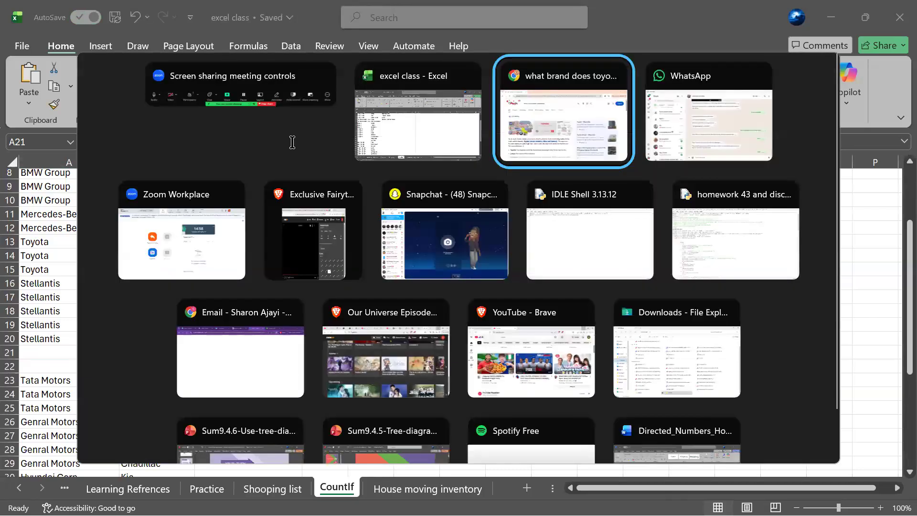
# Step: Search Google for "what brand owns maserati", checking the brand's name on the Excel sheet on the way
pyautogui.moveTo(335, 99); pyautogui.dragTo(237, 107)
pyautogui.press('BackSpace')
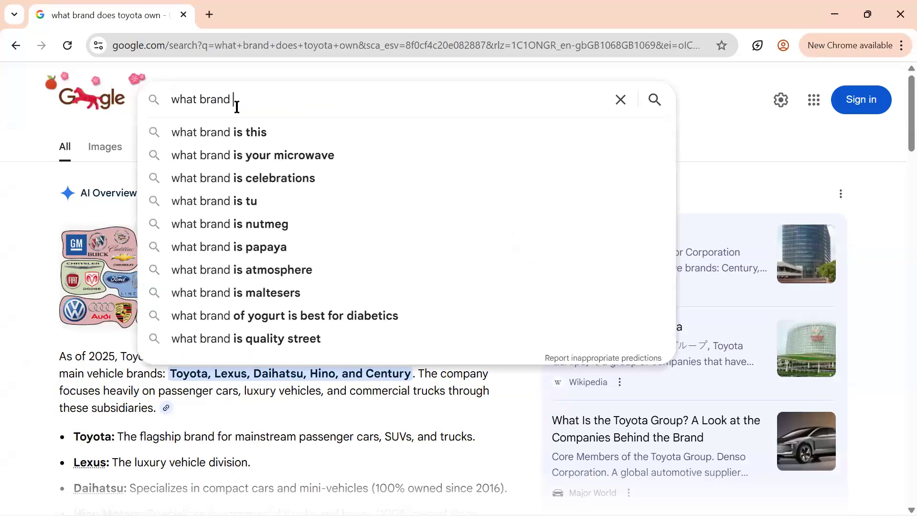
pyautogui.write('owne')
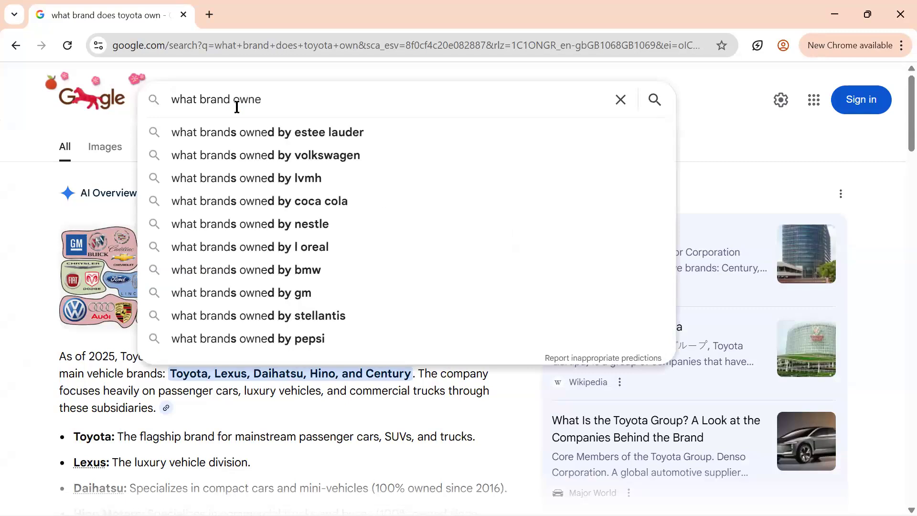
pyautogui.press('BackSpace')
pyautogui.write('s')
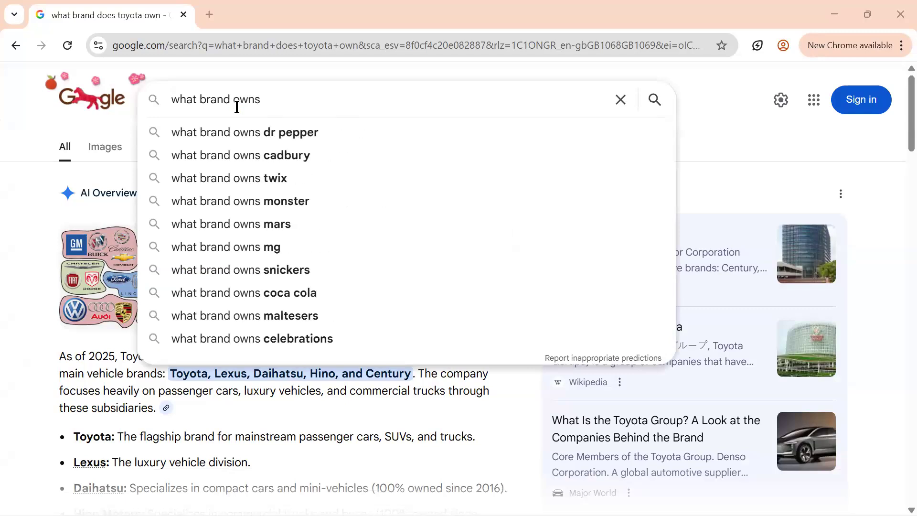
pyautogui.hotkey('alt', 'Tab')
pyautogui.hotkey('alt', 'Tab')
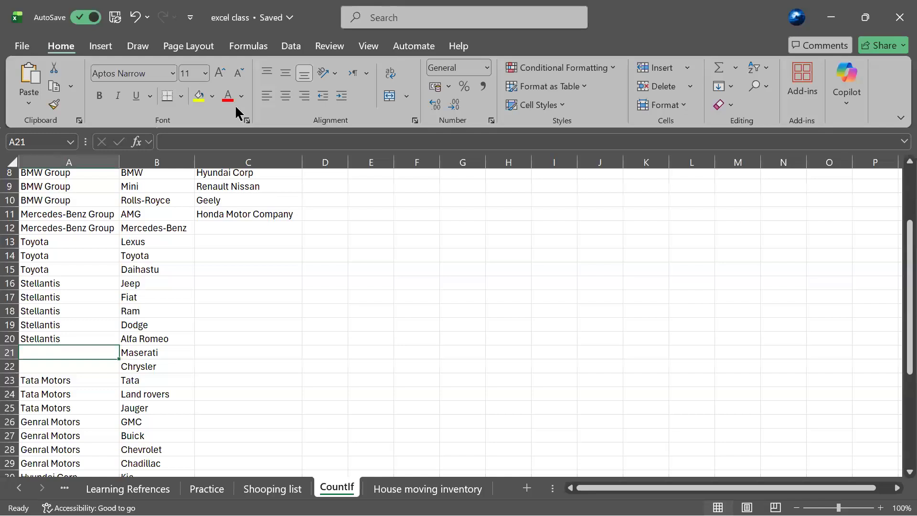
pyautogui.hotkey('alt', 'Tab')
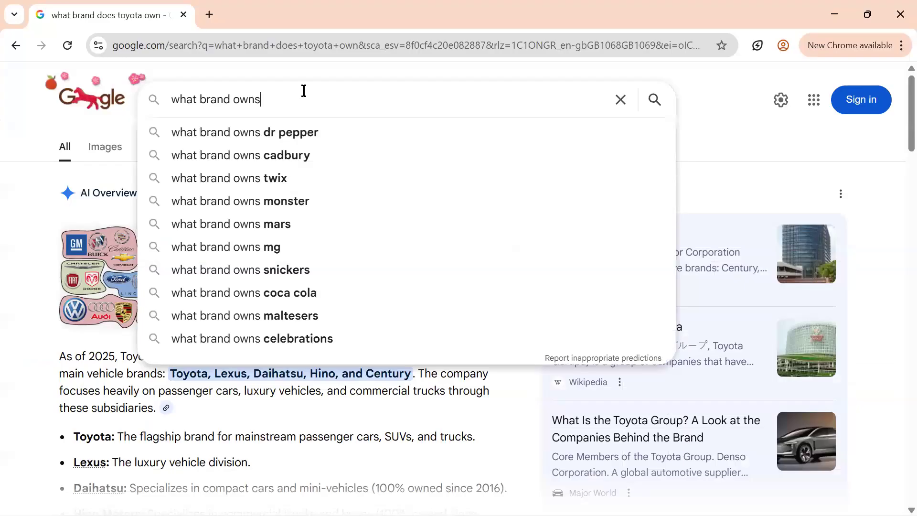
pyautogui.write('maserati')
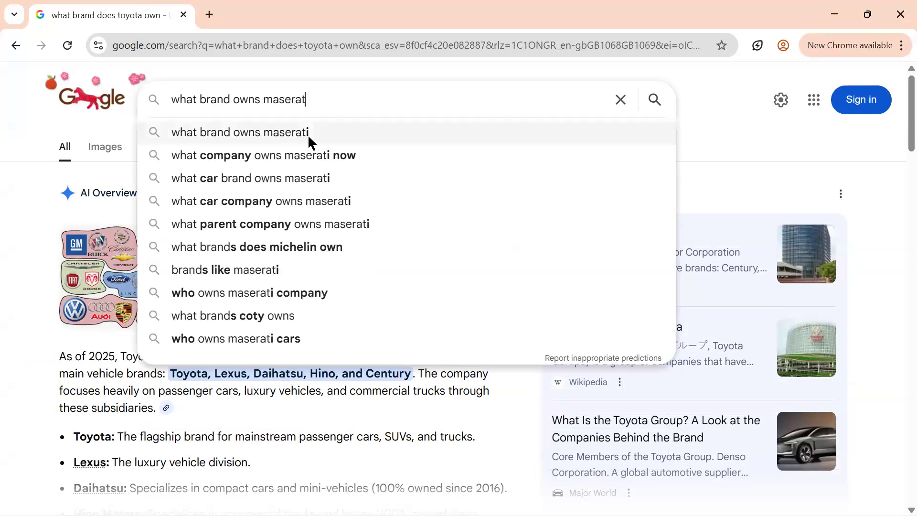
pyautogui.click(325, 135)
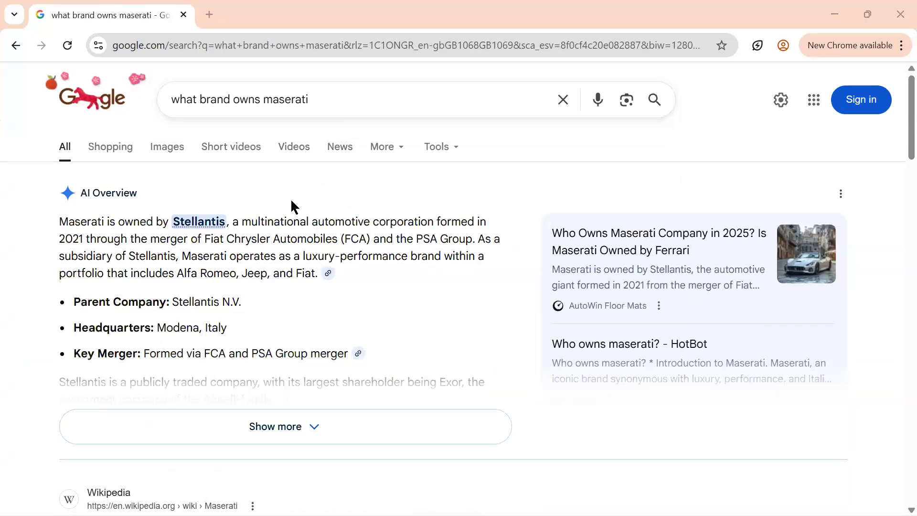
# Step: Switch to Excel and fill Stellantis down from A20 into A21 beside Maserati
pyautogui.hotkey('alt', 'Tab')
pyautogui.click(105, 340)
pyautogui.moveTo(120, 353); pyautogui.dragTo(120, 359)
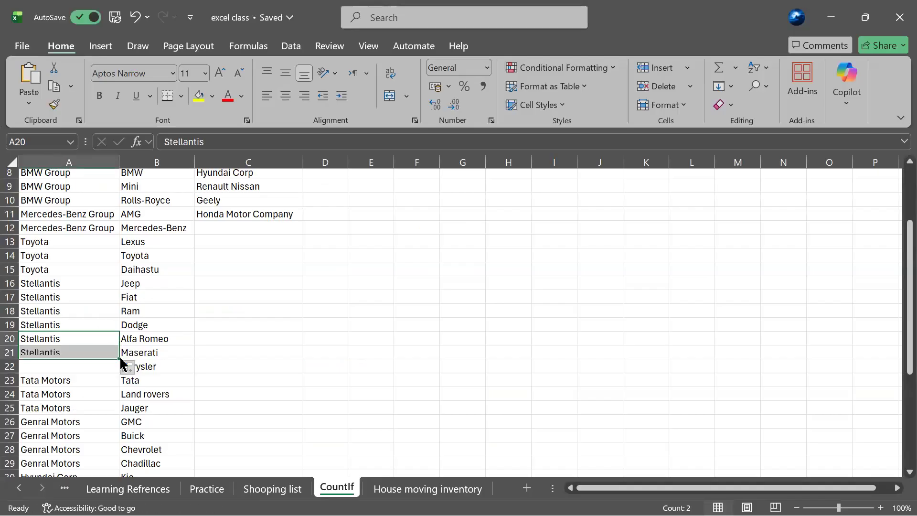
# Step: Copy the brand name Chrysler from B22 and search Google in Chrome for "what brand owns Chrysler", replacing maserati in the existing query
pyautogui.click(166, 364)
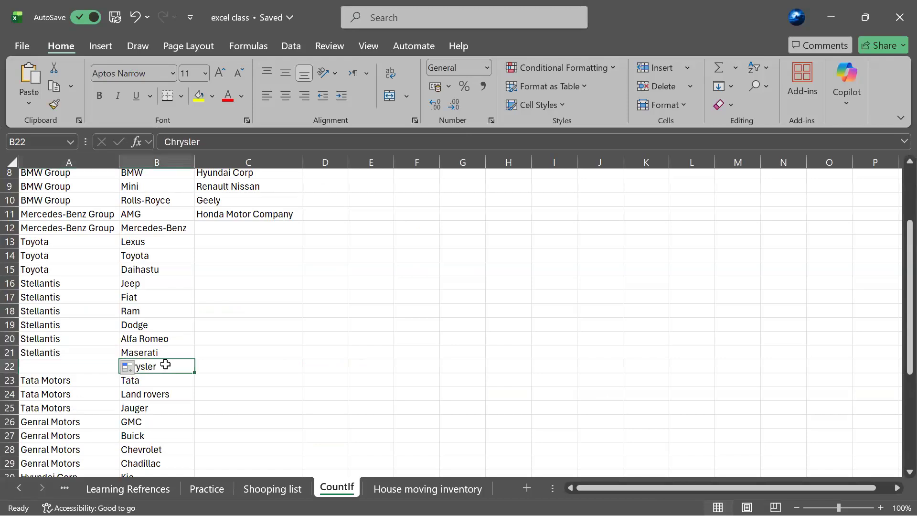
pyautogui.doubleClick(117, 367)
pyautogui.hotkey('ctrl', 'c')
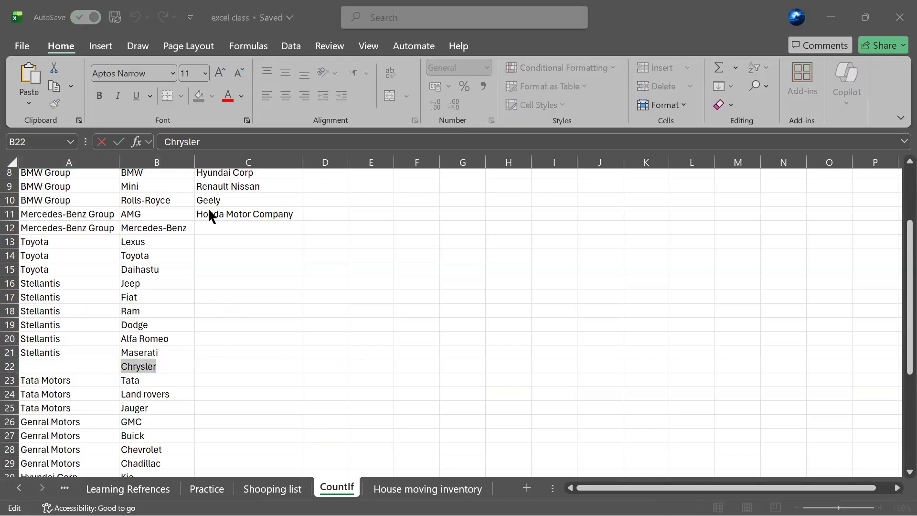
pyautogui.hotkey('alt', 'Tab')
pyautogui.moveTo(339, 95); pyautogui.dragTo(265, 96)
pyautogui.press('BackSpace')
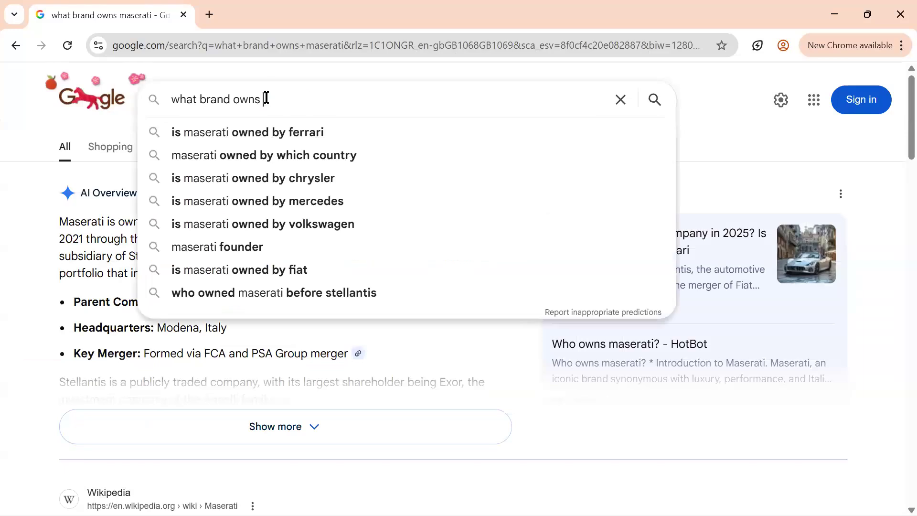
pyautogui.hotkey('ctrl', 'v')
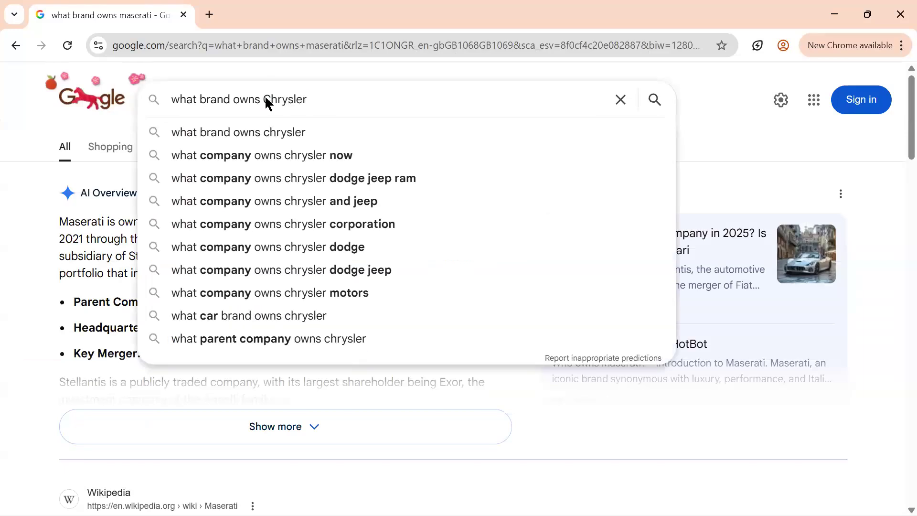
pyautogui.press('Return')
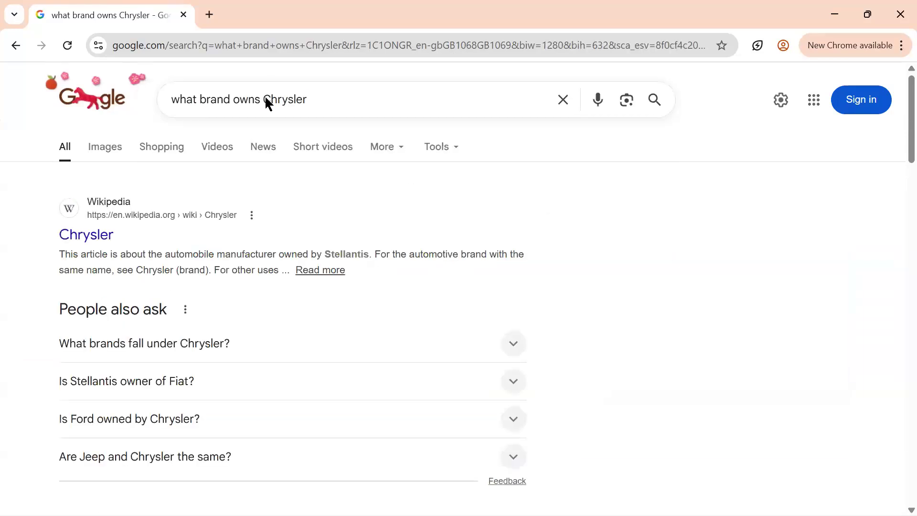
# Step: Return to Excel and fill Stellantis down from A21 into A22 beside Chrysler
pyautogui.hotkey('alt', 'Tab')
pyautogui.click(86, 353)
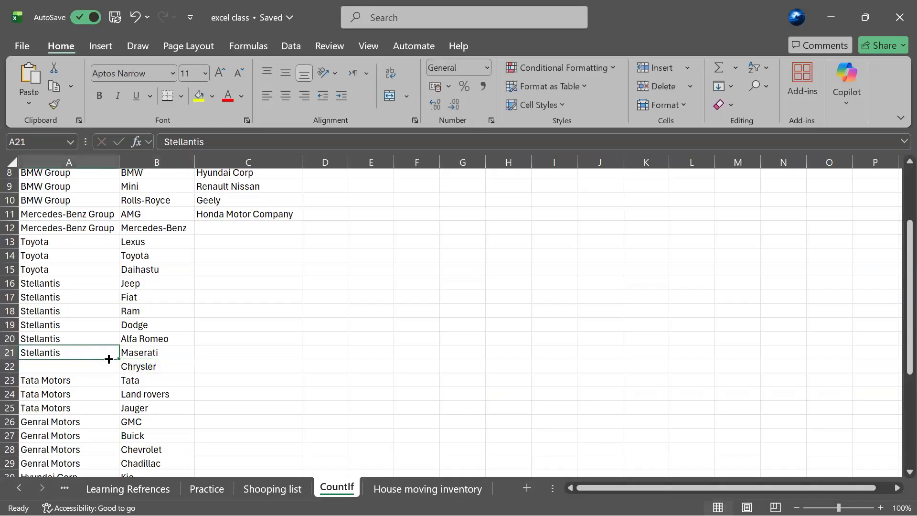
pyautogui.moveTo(123, 363); pyautogui.dragTo(116, 368)
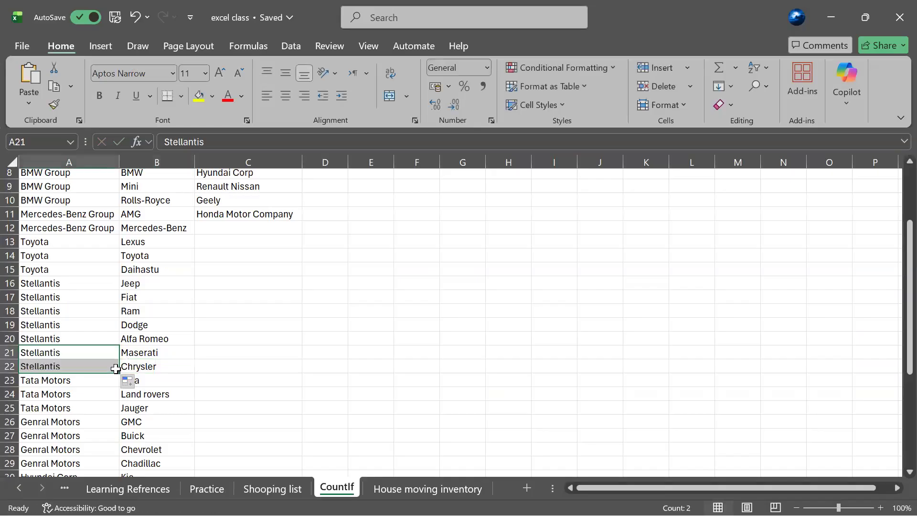
# Step: Review the parent companies in column A against the owned brands in column B, and dismiss the low battery notice
pyautogui.click(247, 358)
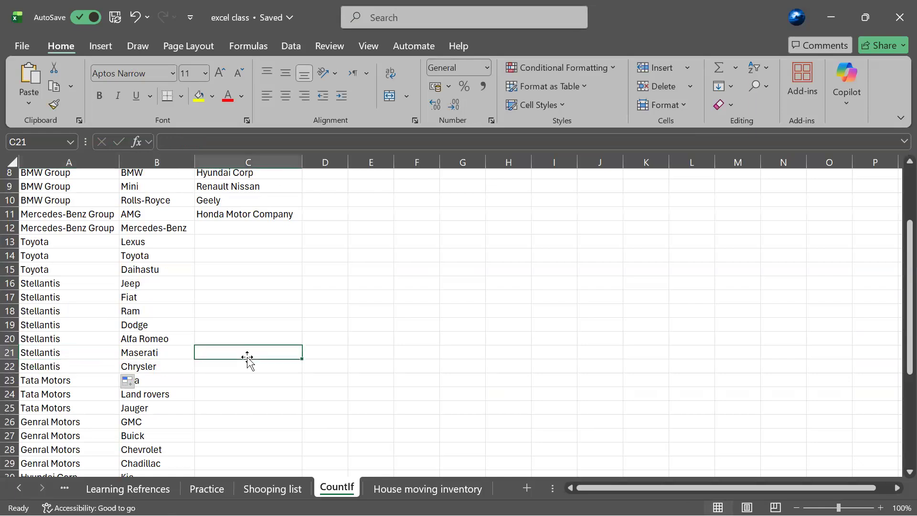
pyautogui.click(12, 356)
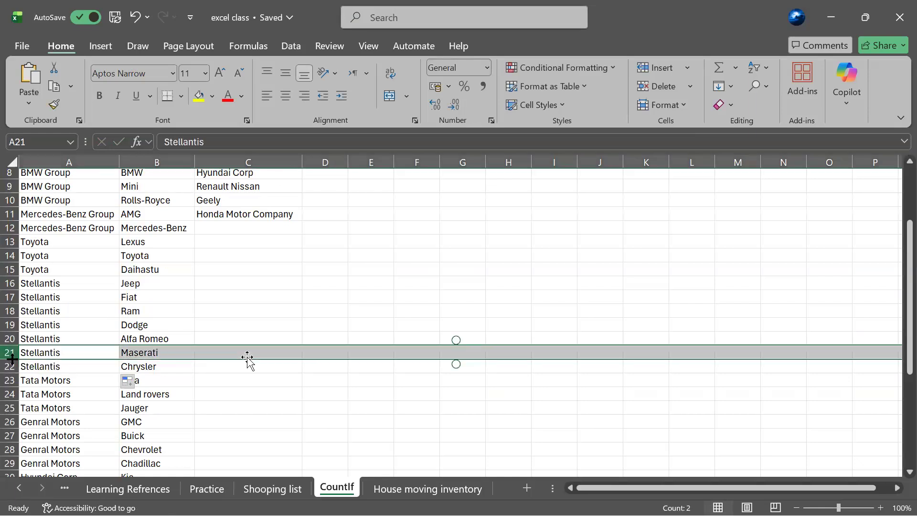
pyautogui.click(75, 405)
pyautogui.scroll(3, 261, 364)
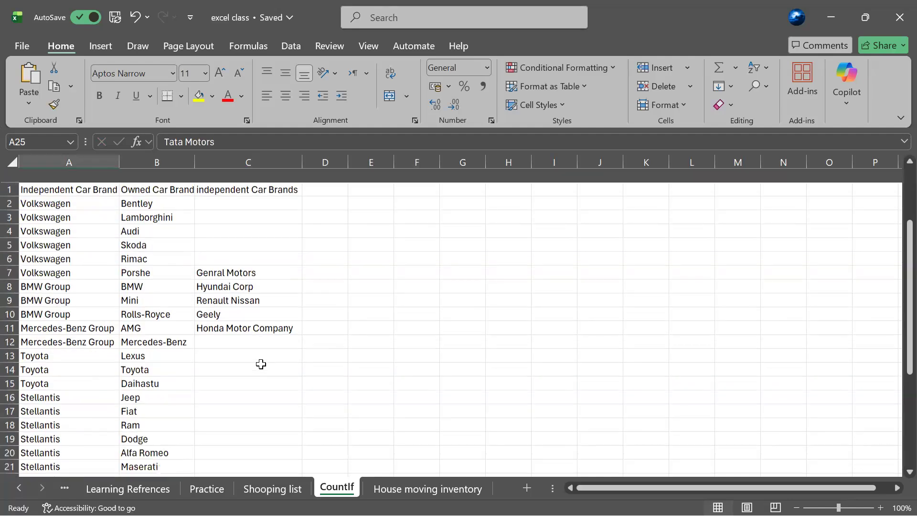
pyautogui.scroll(-3, 260, 364)
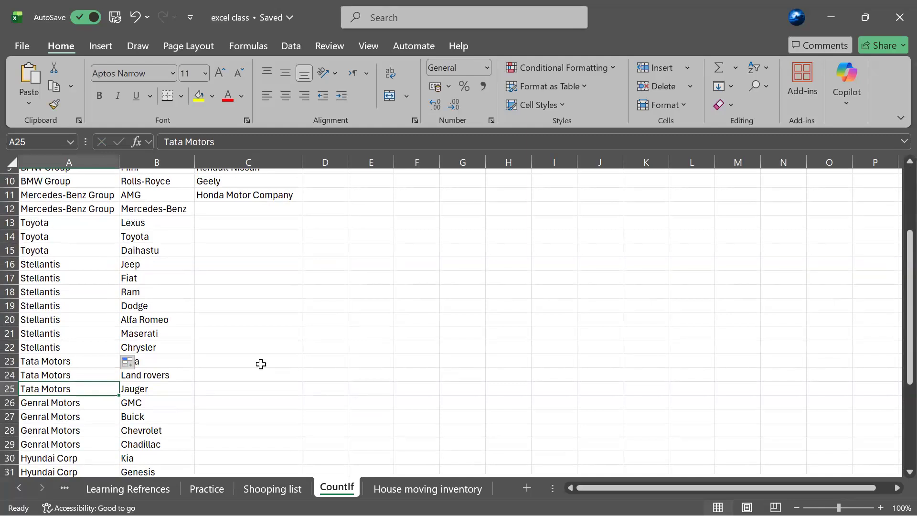
pyautogui.scroll(2, 261, 364)
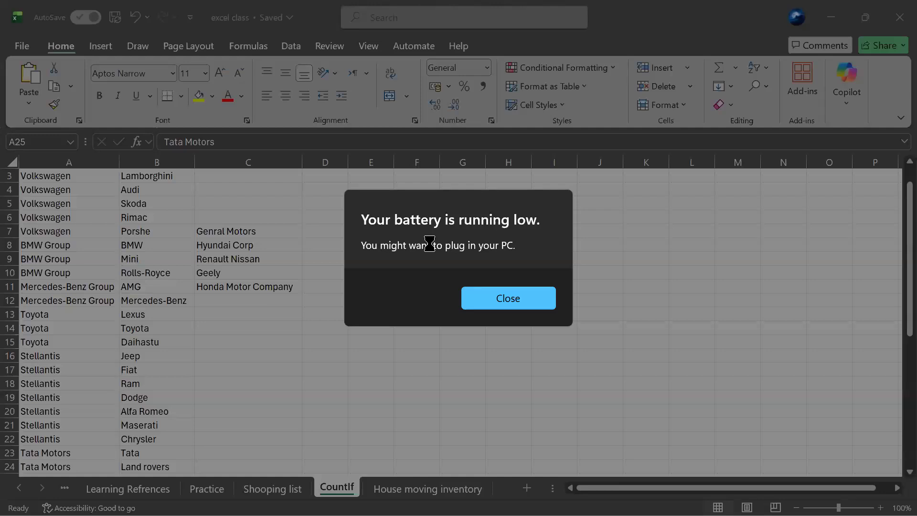
pyautogui.press('Return')
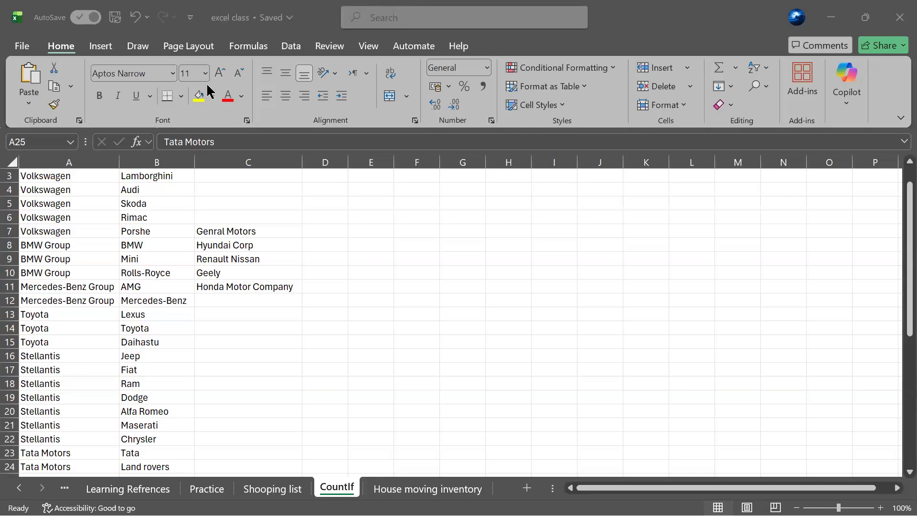
# Step: Open the Practice sheet and inspect the COUNTIF formula in J2 beside the Vegetables label
pyautogui.click(215, 486)
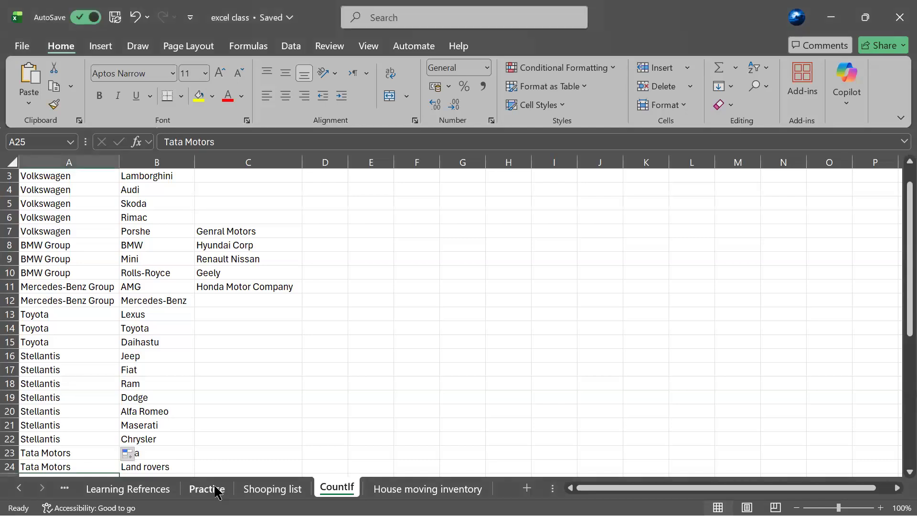
pyautogui.click(201, 490)
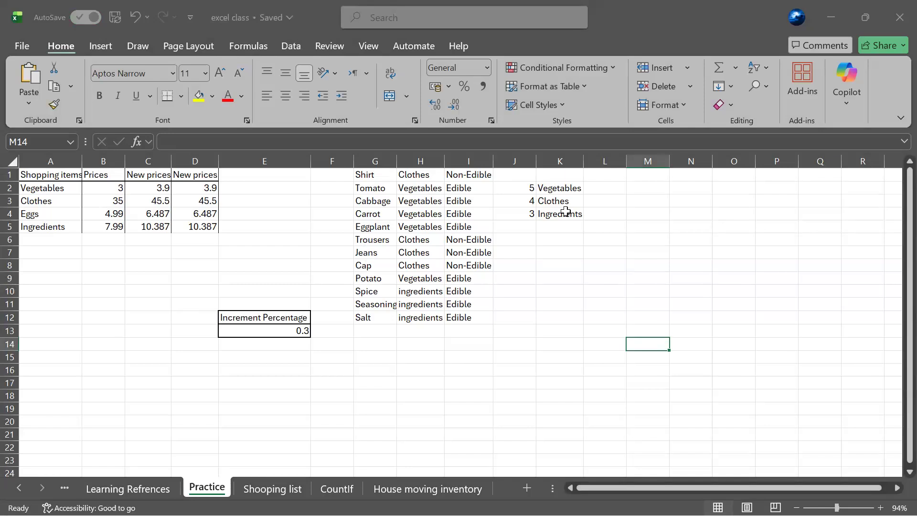
pyautogui.click(562, 201)
pyautogui.click(544, 186)
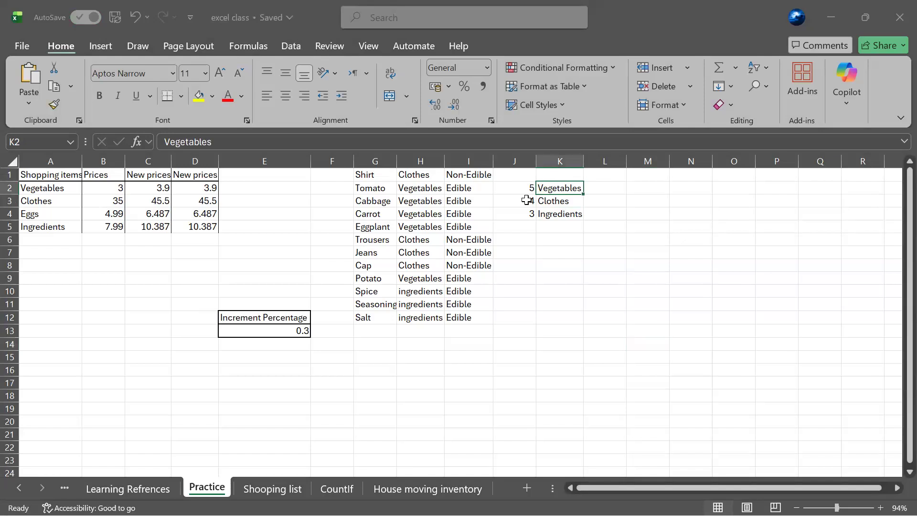
pyautogui.click(529, 191)
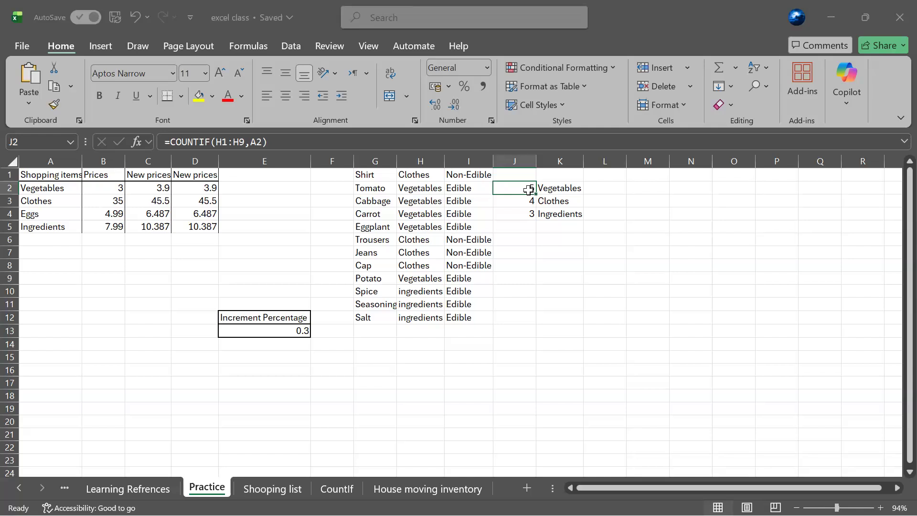
# Step: Trace the COUNTIF formula in J2 by checking its range H1:H9 and its criterion cell A2
pyautogui.doubleClick(420, 174)
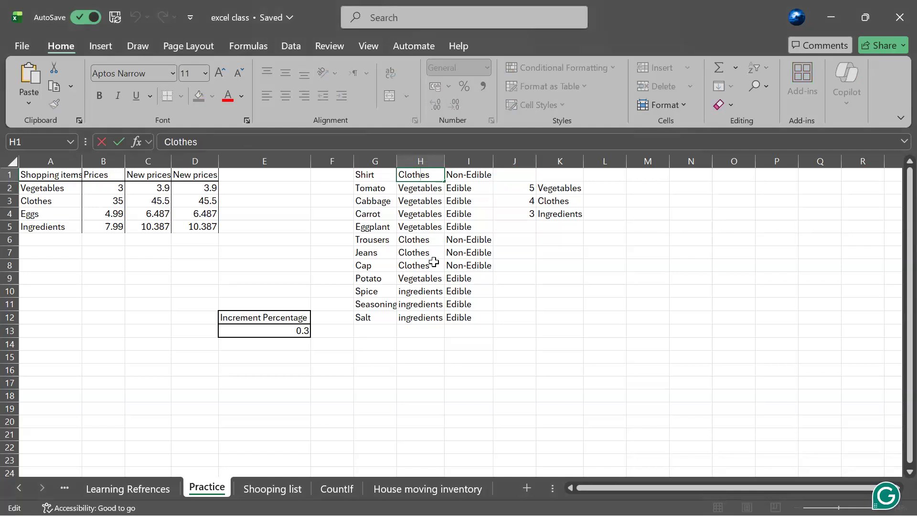
pyautogui.click(426, 274)
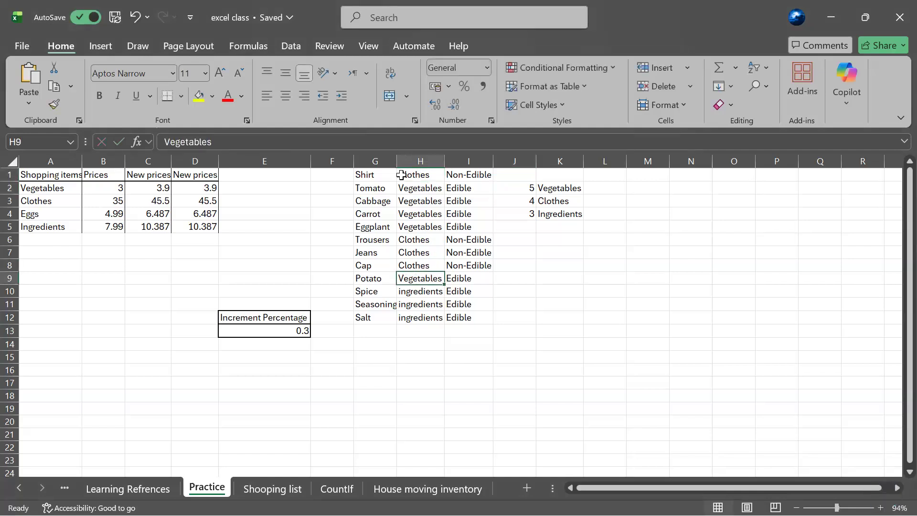
pyautogui.click(420, 162)
pyautogui.click(411, 177)
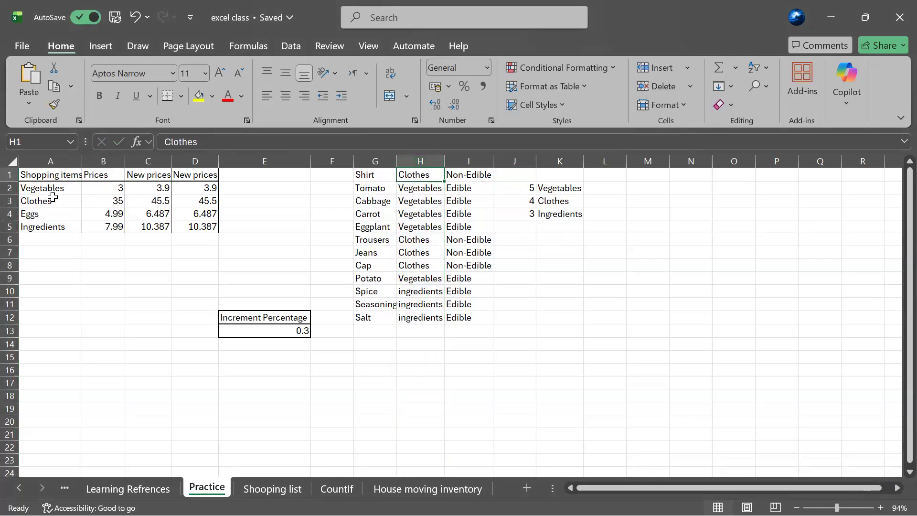
pyautogui.doubleClick(41, 187)
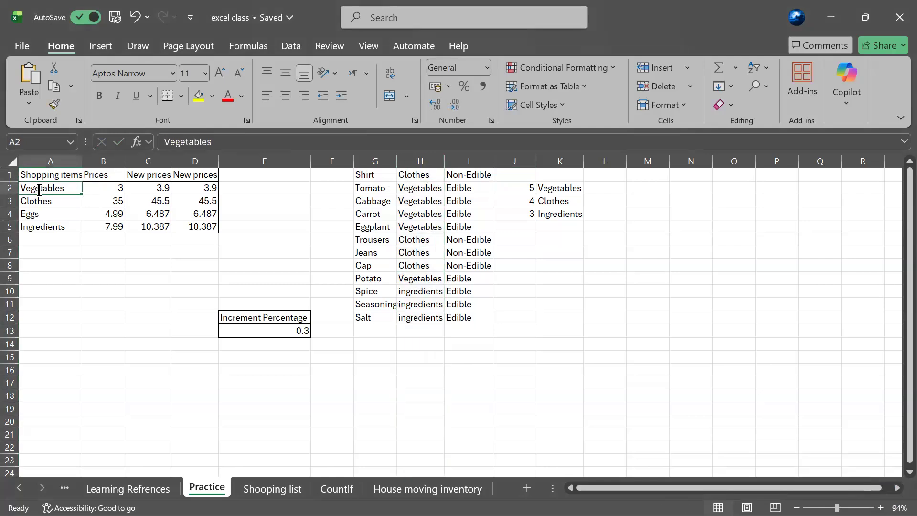
pyautogui.click(407, 188)
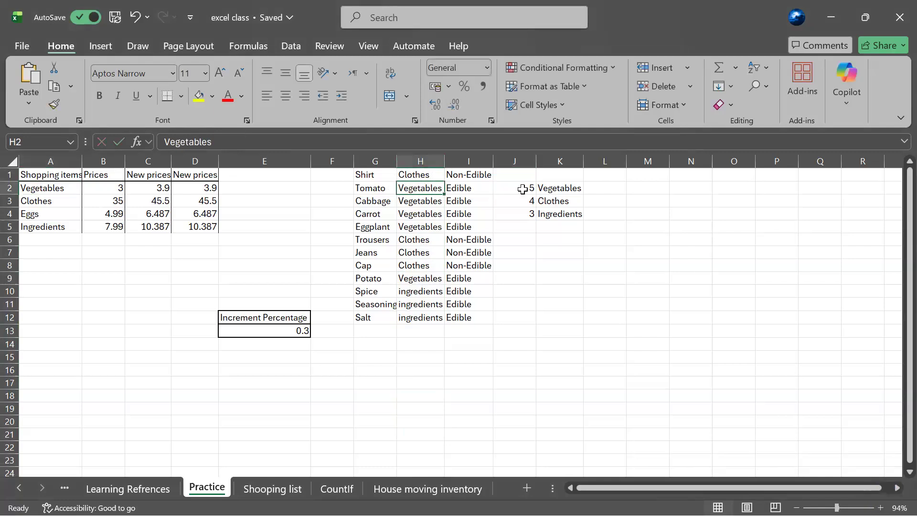
pyautogui.click(523, 189)
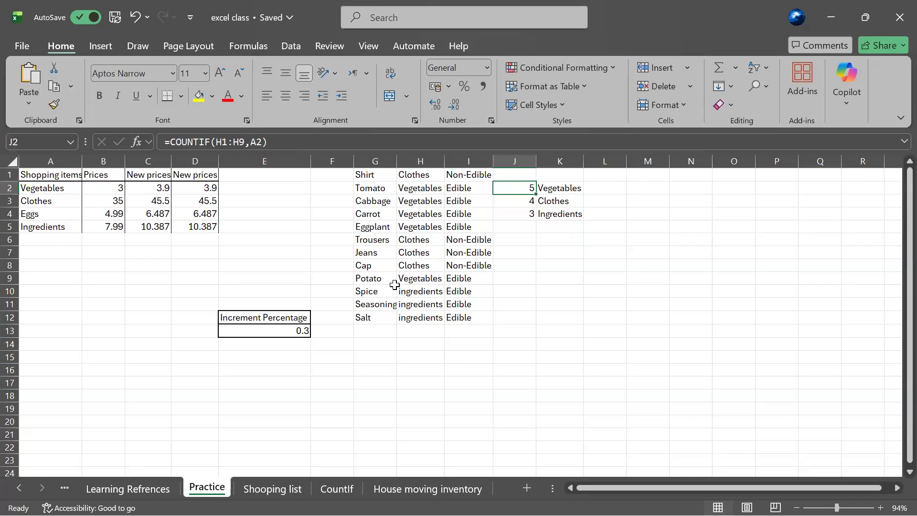
pyautogui.hotkey('alt', 'Tab')
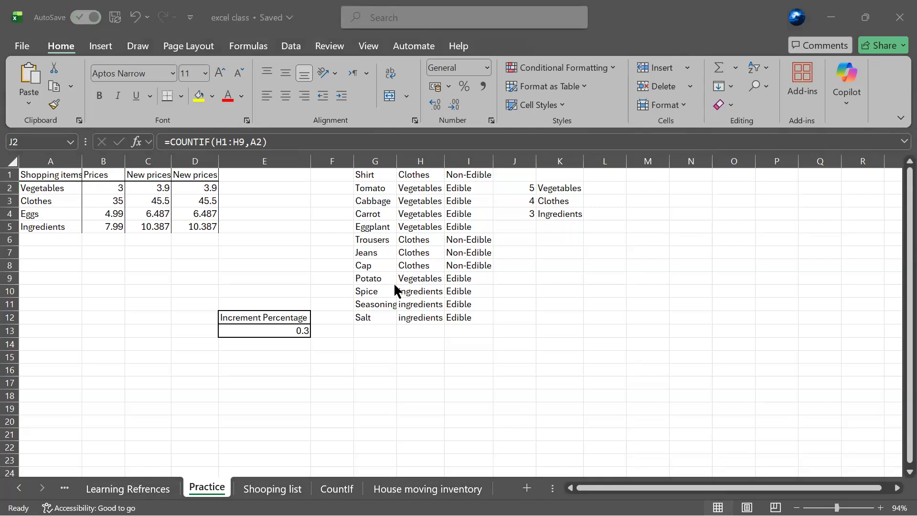
pyautogui.press('super')
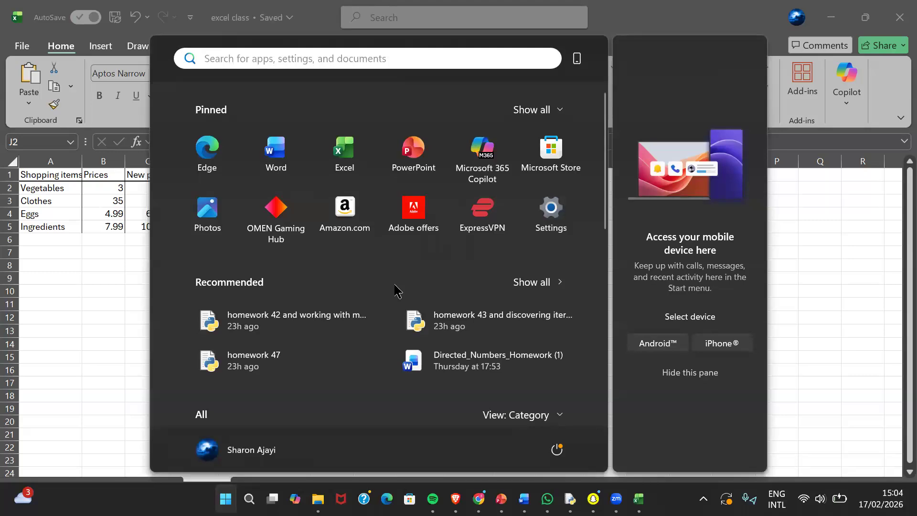
pyautogui.press('Escape')
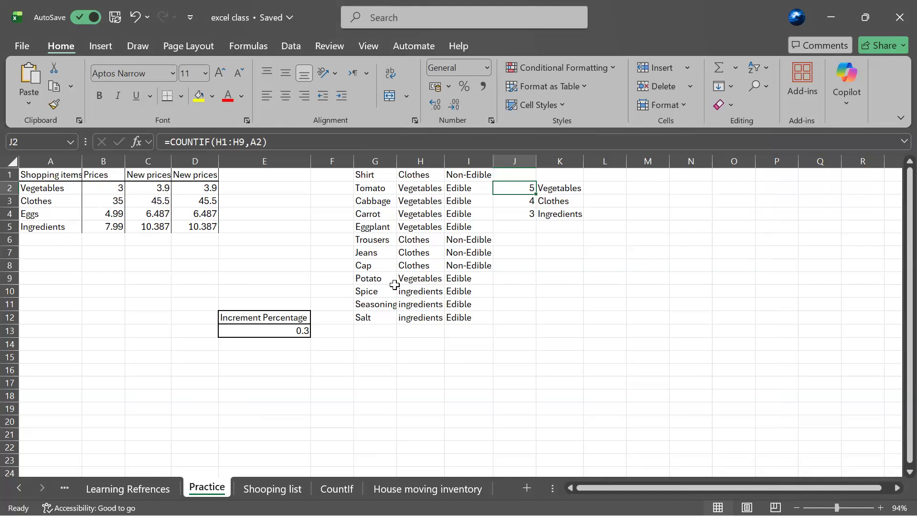
# Step: Check the Vegetables cell A2 that the COUNTIF formula uses as its criterion
pyautogui.click(25, 187)
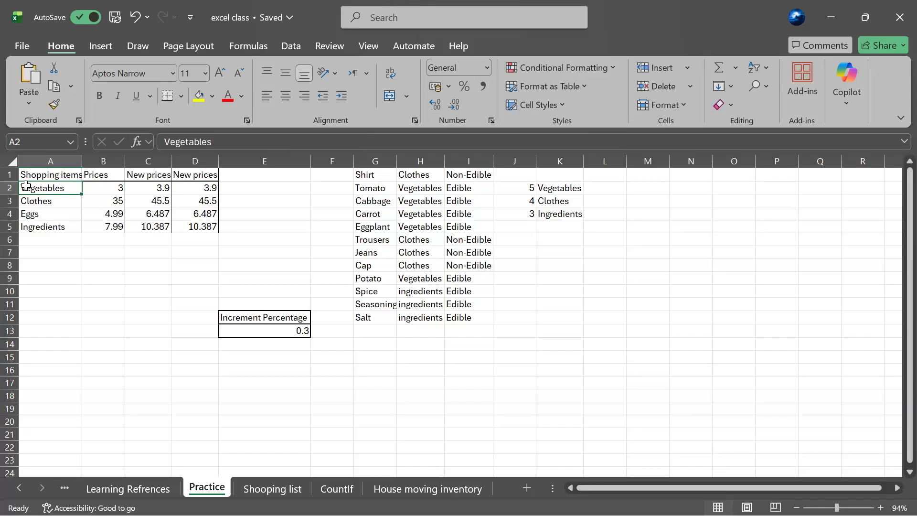
# Step: Return to the CountIf sheet and review the parent companies listed in column A from Volkswagen down to Honda Motor Company
pyautogui.click(325, 487)
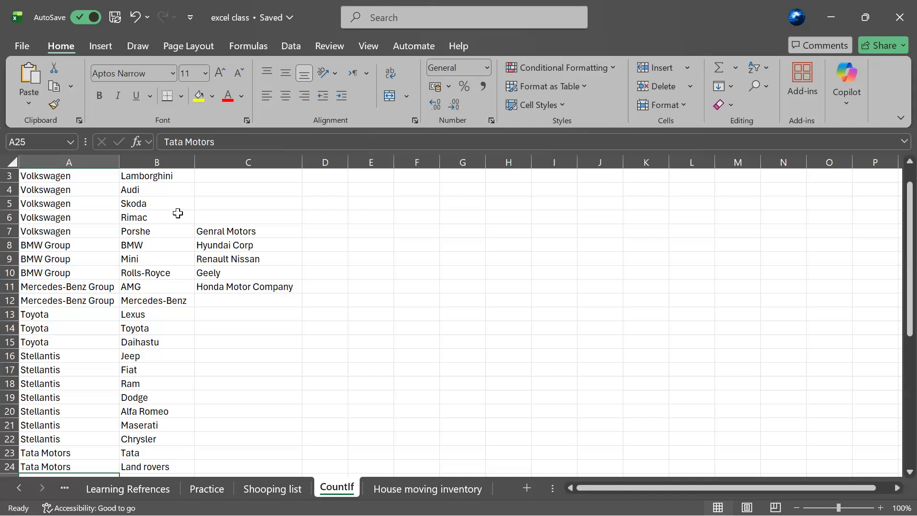
pyautogui.scroll(1, 178, 213)
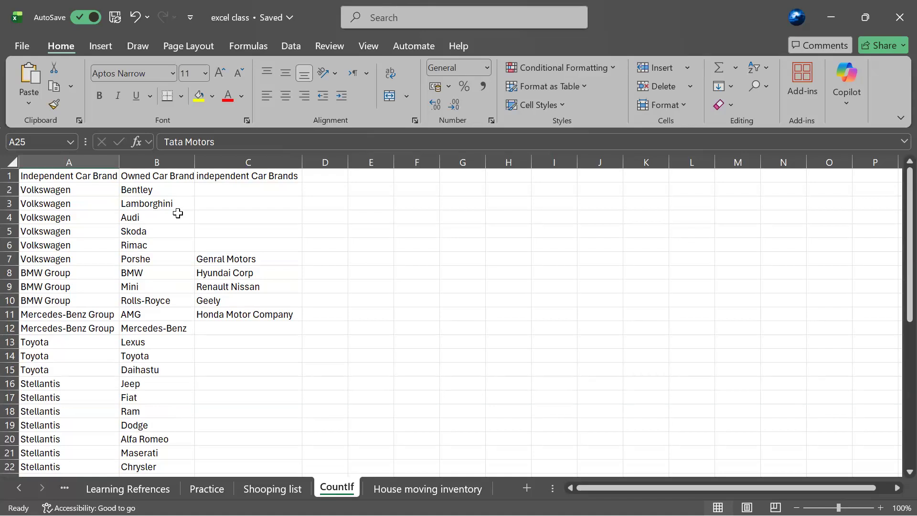
pyautogui.click(77, 193)
pyautogui.scroll(-2, 74, 256)
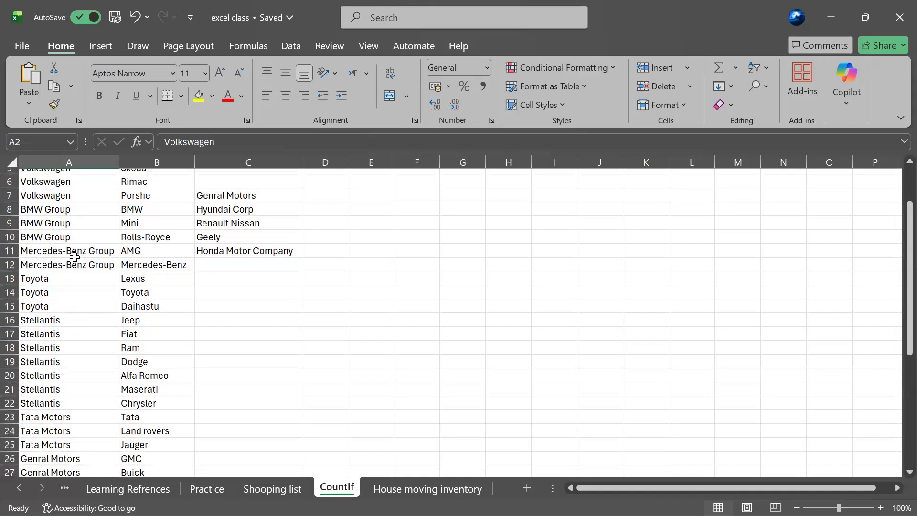
pyautogui.scroll(-2, 74, 256)
pyautogui.scroll(-9, 74, 257)
pyautogui.scroll(2, 74, 257)
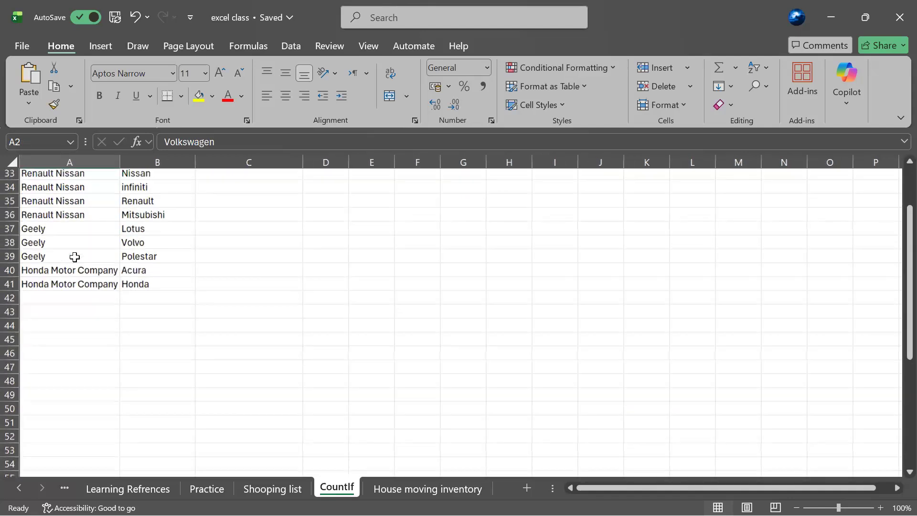
pyautogui.scroll(1, 75, 257)
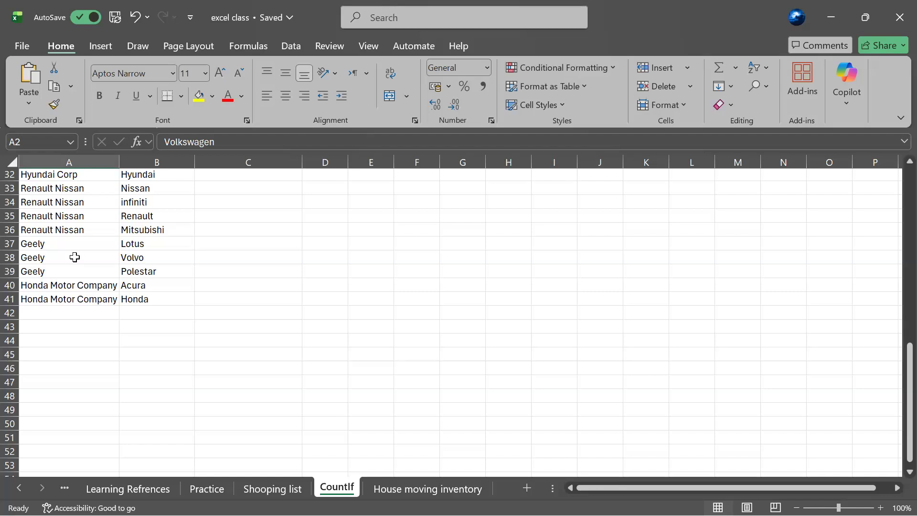
pyautogui.scroll(10, 86, 300)
pyautogui.scroll(-1, 57, 298)
pyautogui.scroll(1, 342, 244)
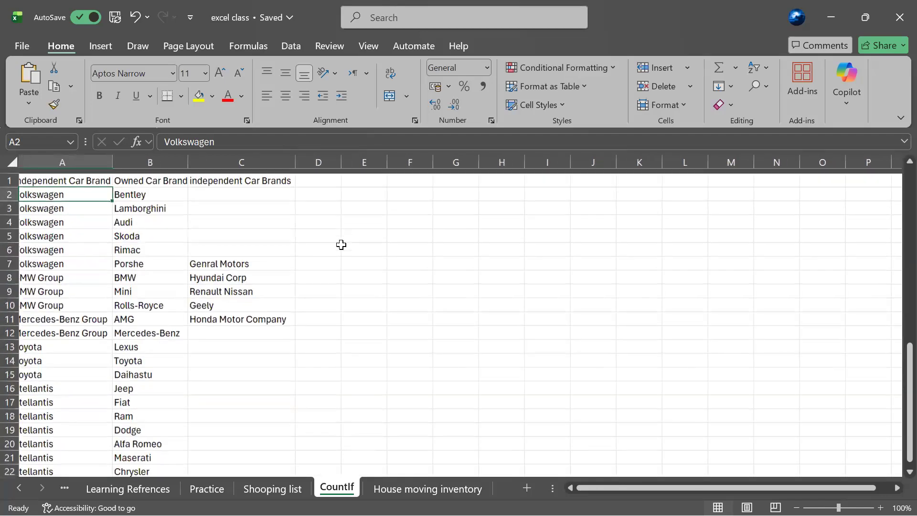
pyautogui.click(268, 255)
pyautogui.write('\\')
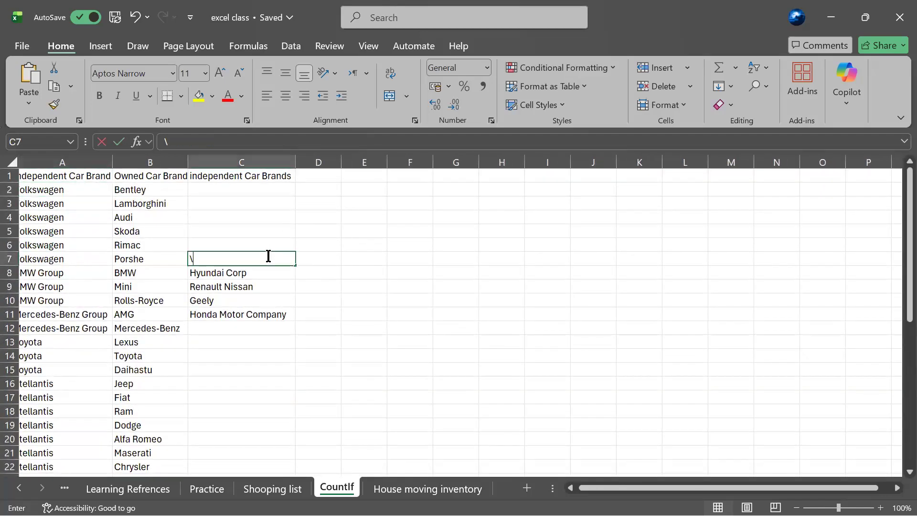
pyautogui.click(260, 275)
pyautogui.press('BackSpace')
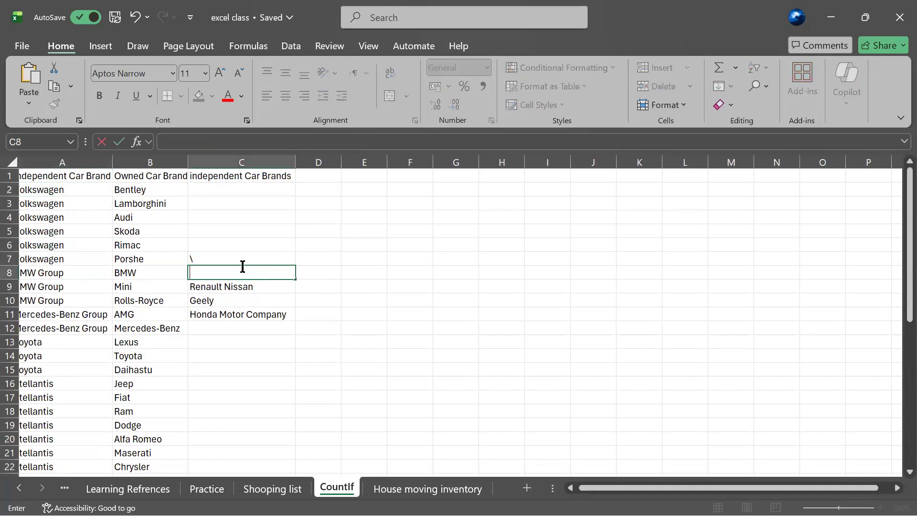
pyautogui.click(229, 261)
pyautogui.press('BackSpace')
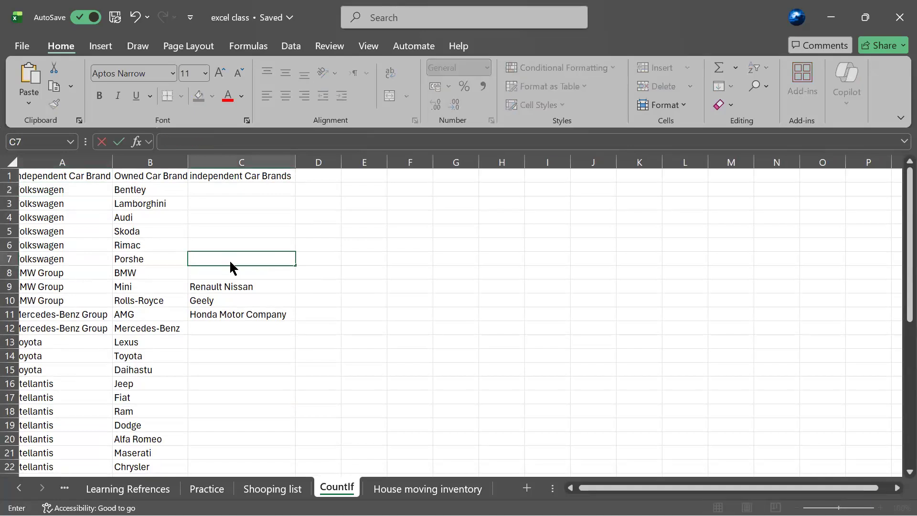
pyautogui.write('\\')
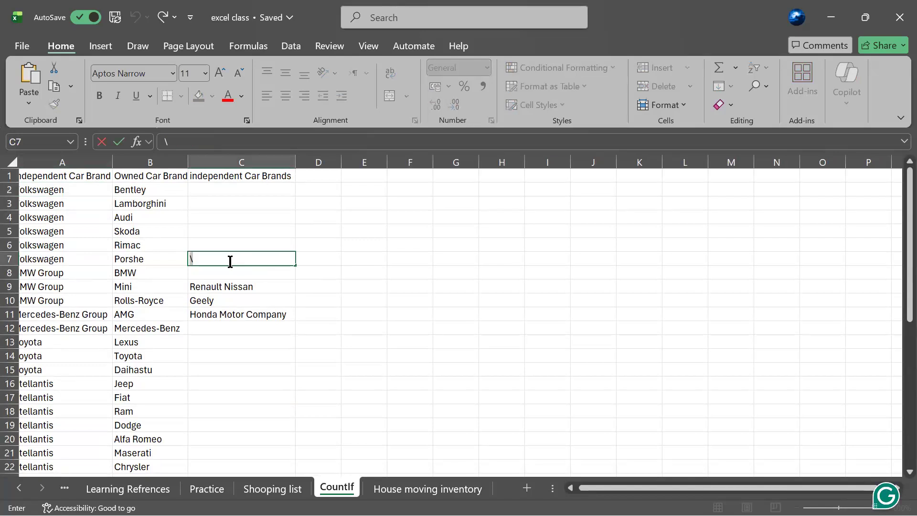
pyautogui.press('BackSpace')
pyautogui.write('\\')
pyautogui.press('BackSpace')
pyautogui.write('zz')
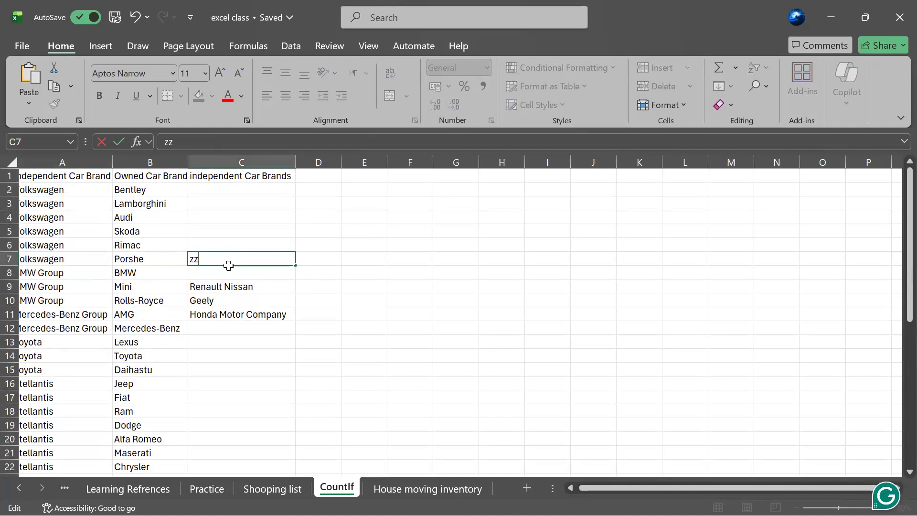
pyautogui.click(228, 272)
pyautogui.hotkey('ctrl', 'z')
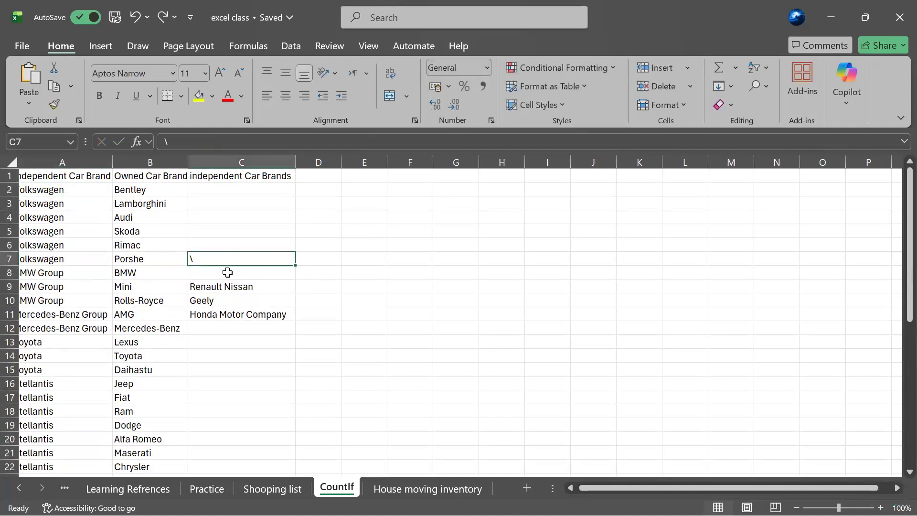
pyautogui.hotkey('ctrl', 'z')
pyautogui.hotkey('ctrl', 'z')
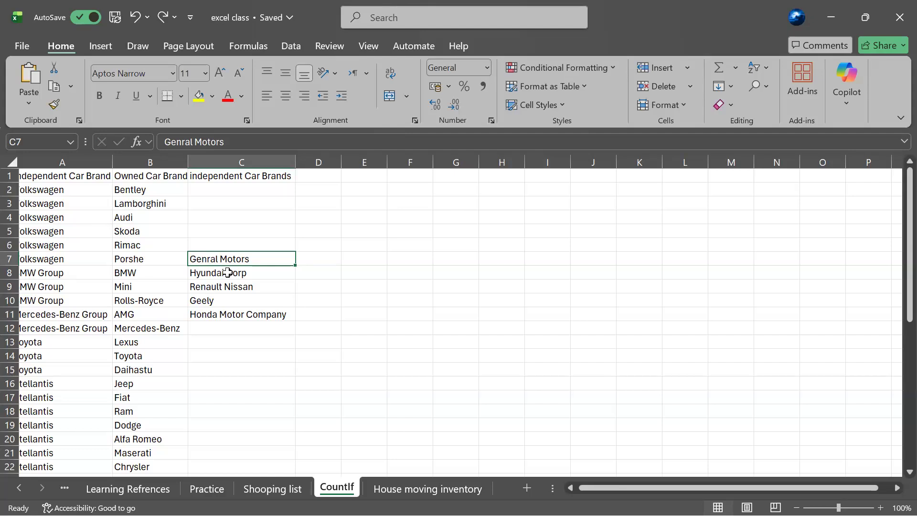
# Step: Enter Volkswagen in C2 and Bmw Group in C3 under the independent Car Brands heading
pyautogui.click(252, 193)
pyautogui.write('Vol')
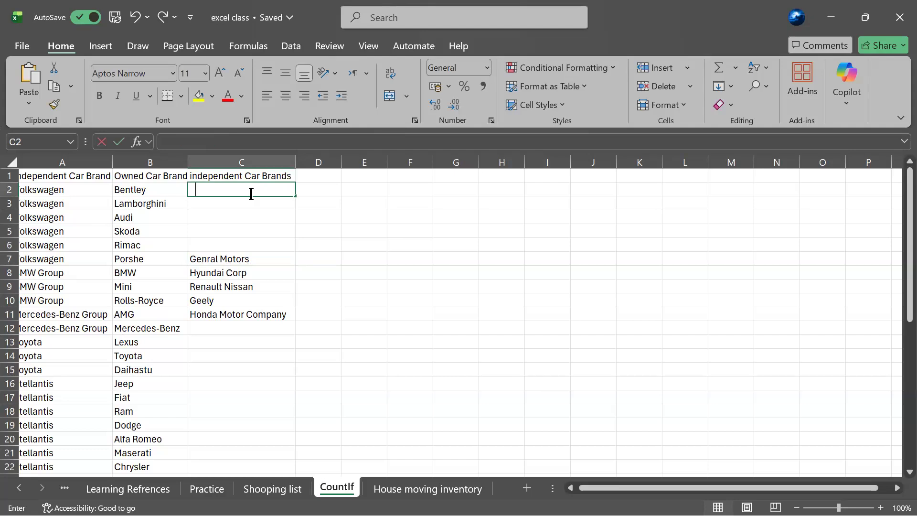
pyautogui.write('ksw')
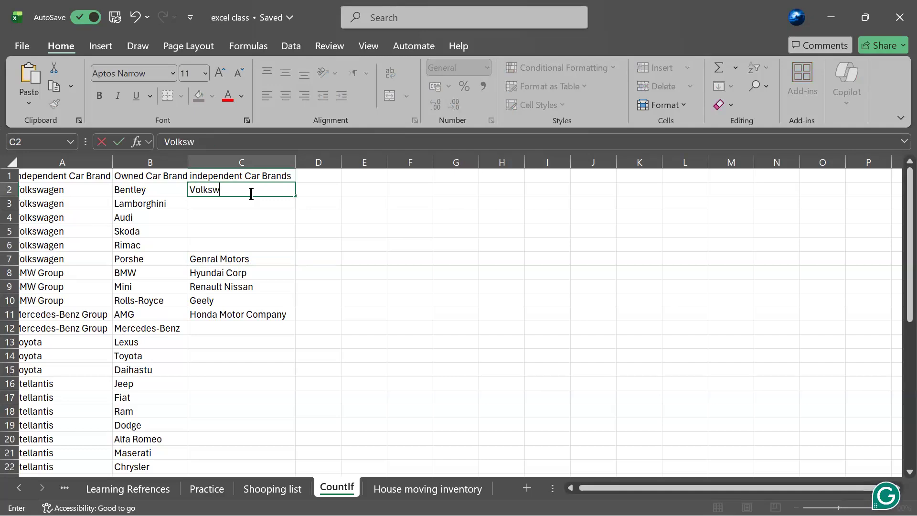
pyautogui.write('agen')
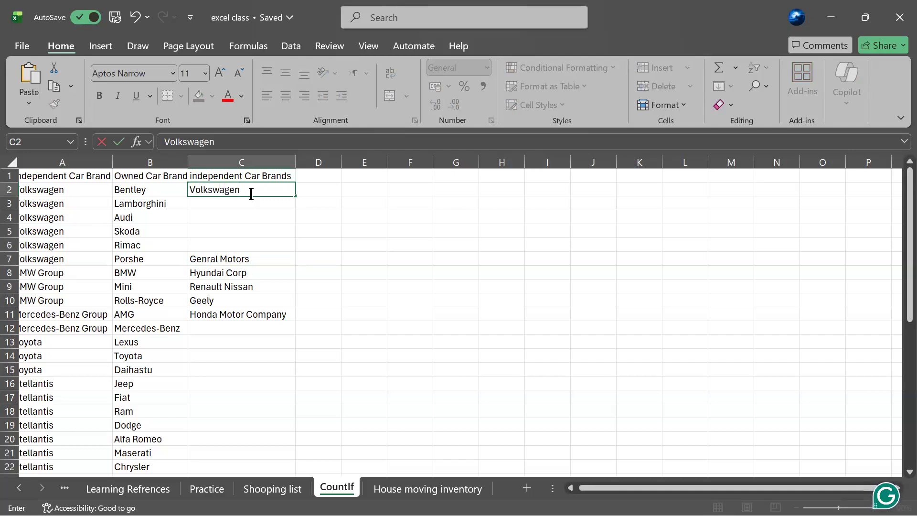
pyautogui.click(223, 203)
pyautogui.doubleClick(222, 203)
pyautogui.write('Bmw')
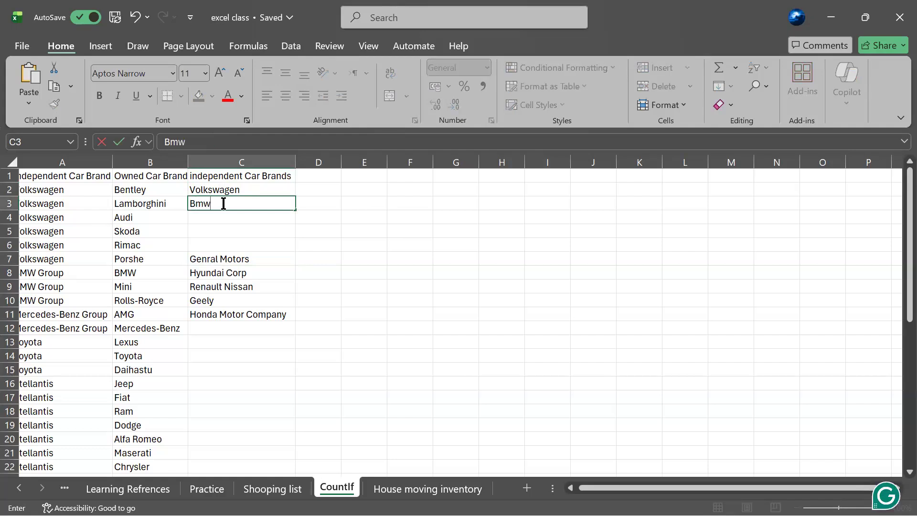
pyautogui.write(' G')
pyautogui.write('ropu')
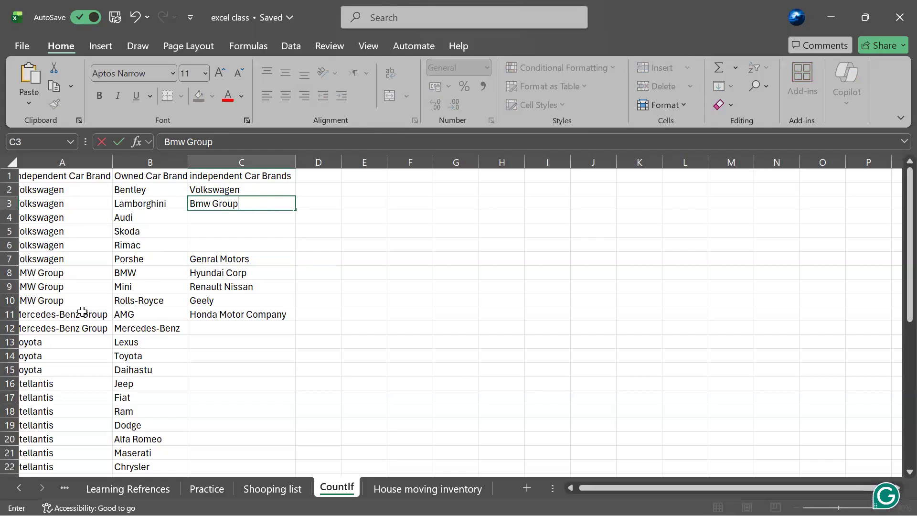
# Step: Copy the text Mercedes-Benz Group from A11 into C4
pyautogui.click(109, 318)
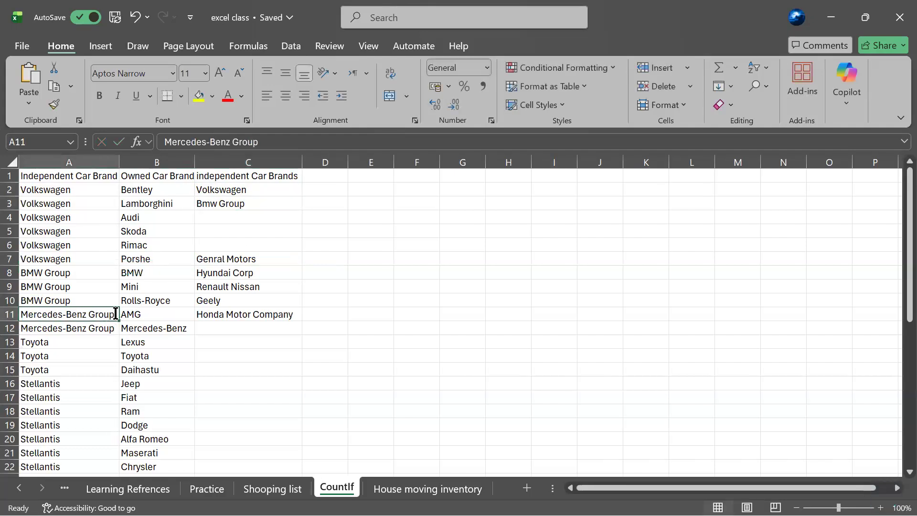
pyautogui.doubleClick(115, 314)
pyautogui.tripleClick(13, 314)
pyautogui.hotkey('ctrl', 'c')
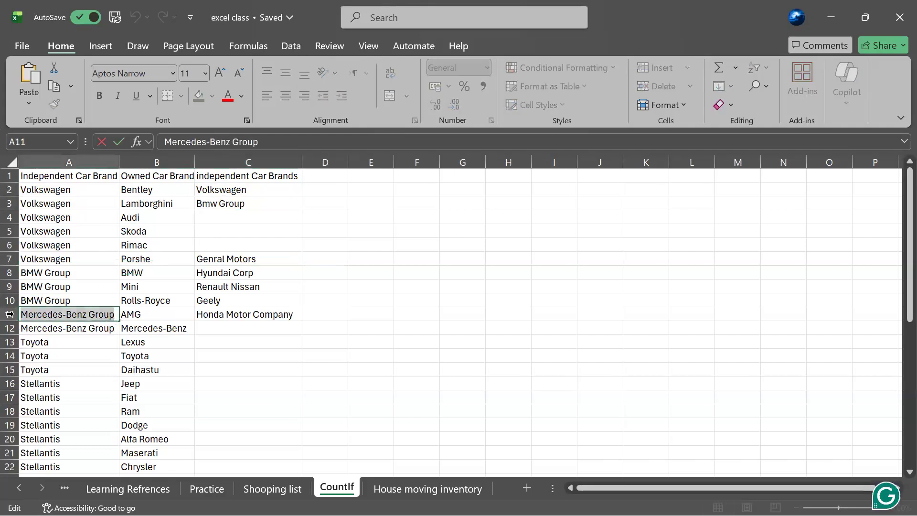
pyautogui.click(230, 229)
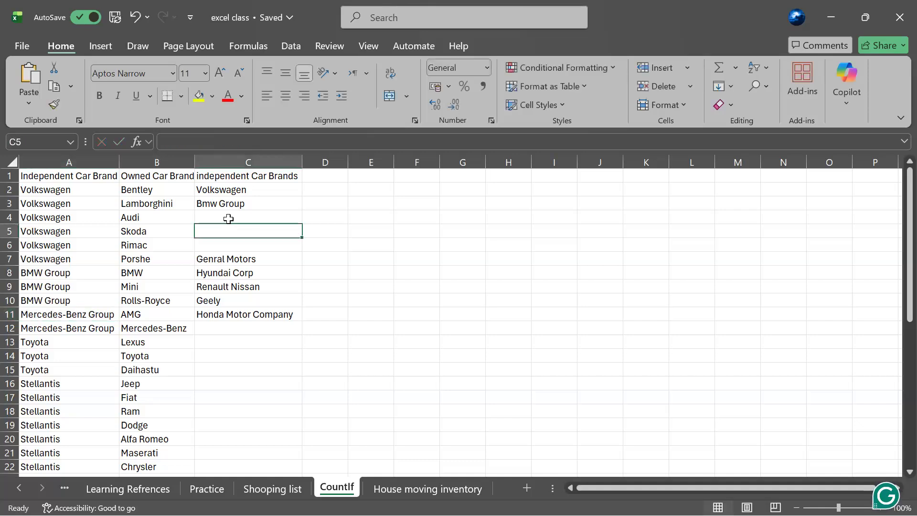
pyautogui.click(229, 219)
pyautogui.hotkey('ctrl', 'v')
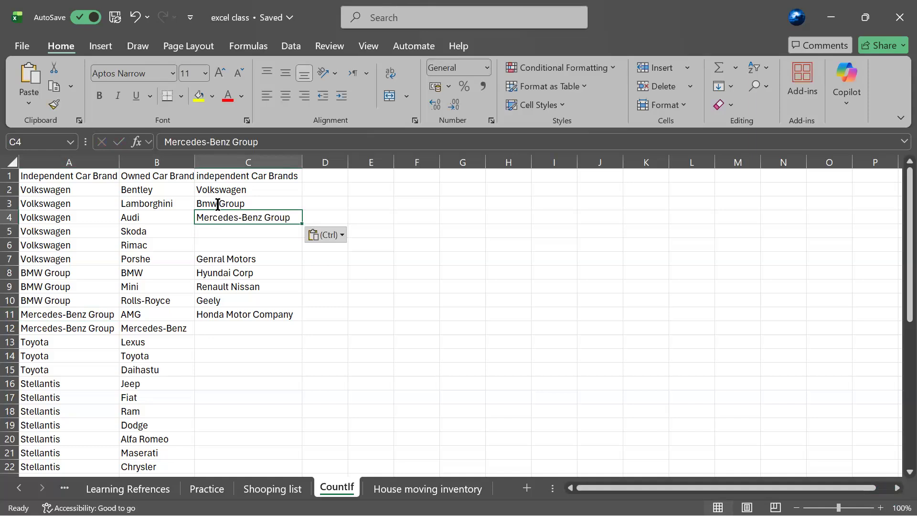
# Step: Correct the capitalization in C3 so the entry reads BMW Group
pyautogui.doubleClick(217, 204)
pyautogui.press('BackSpace')
pyautogui.press('BackSpace')
pyautogui.write('MW')
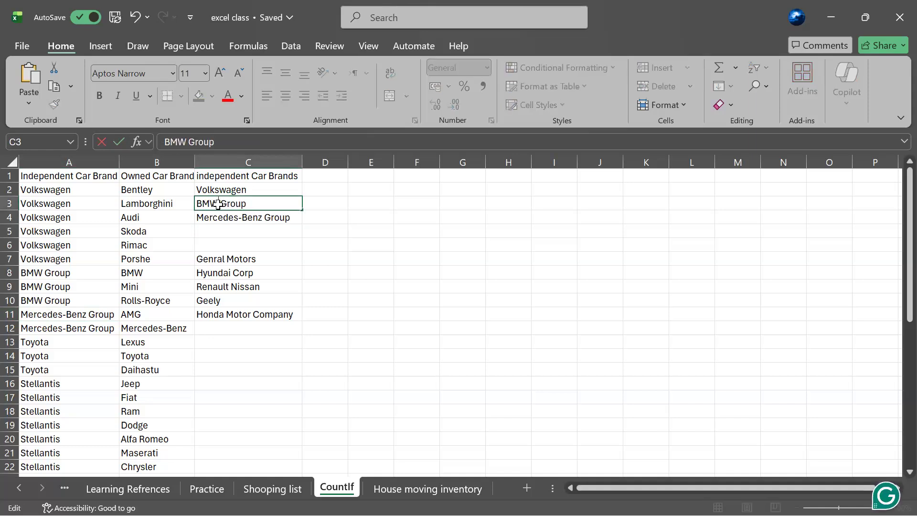
pyautogui.click(228, 313)
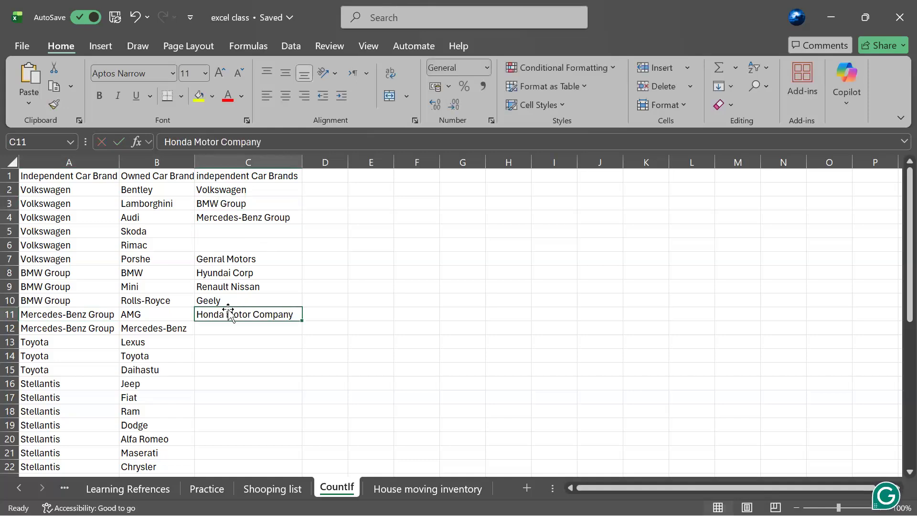
# Step: Copy the text Toyota from A13 into C5, below Mercedes-Benz Group
pyautogui.click(225, 230)
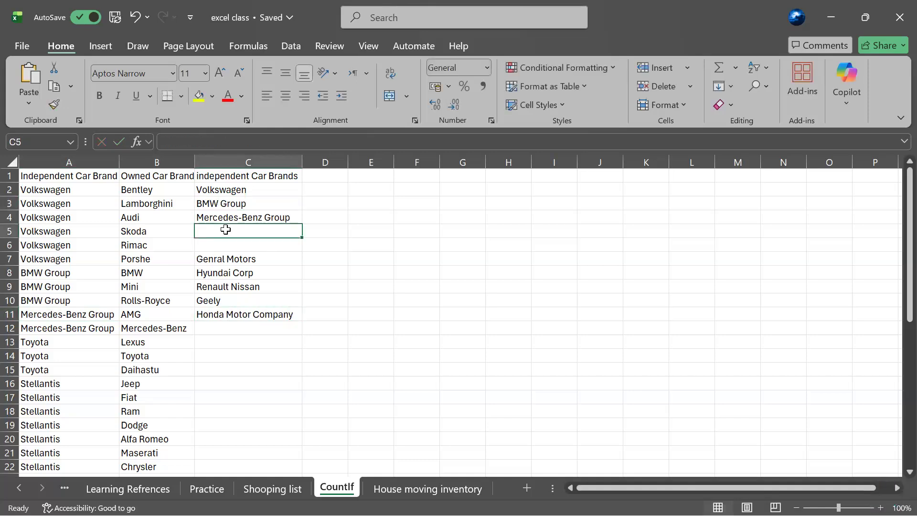
pyautogui.doubleClick(74, 342)
pyautogui.moveTo(74, 342); pyautogui.dragTo(11, 340)
pyautogui.hotkey('ctrl', 'c')
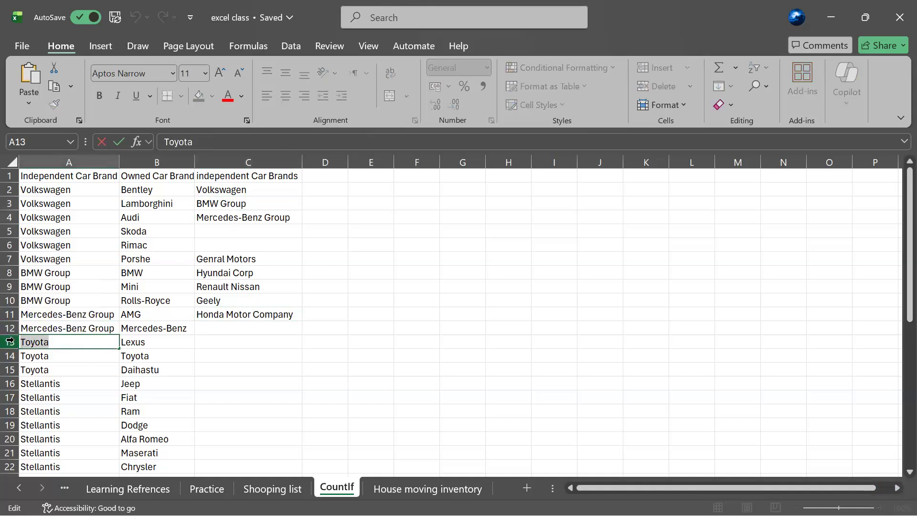
pyautogui.click(207, 231)
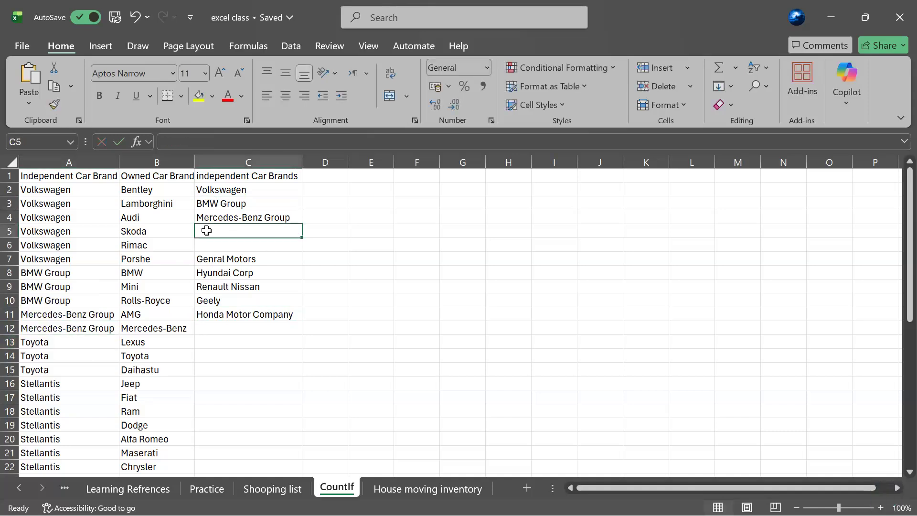
pyautogui.hotkey('ctrl', 'v')
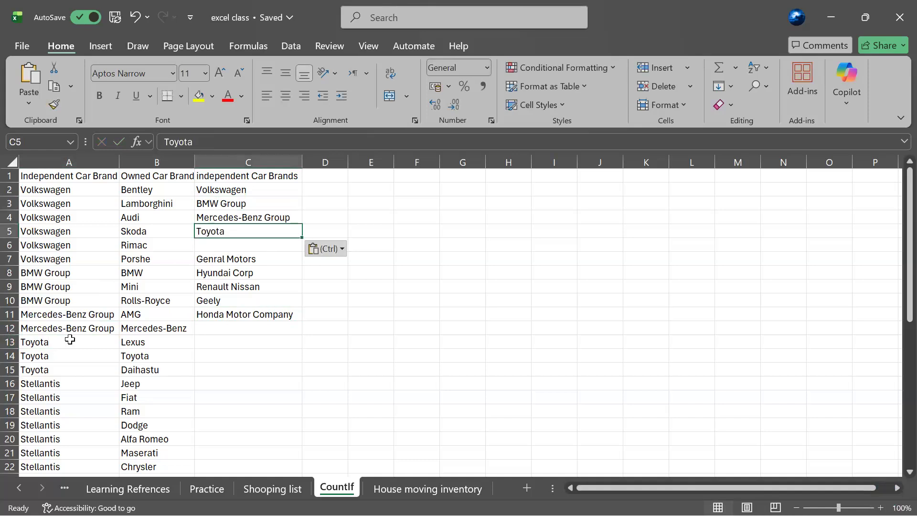
# Step: Copy the text Stellantis from A16 into C6, below Toyota
pyautogui.doubleClick(69, 386)
pyautogui.moveTo(70, 386); pyautogui.dragTo(10, 387)
pyautogui.hotkey('ctrl', 'c')
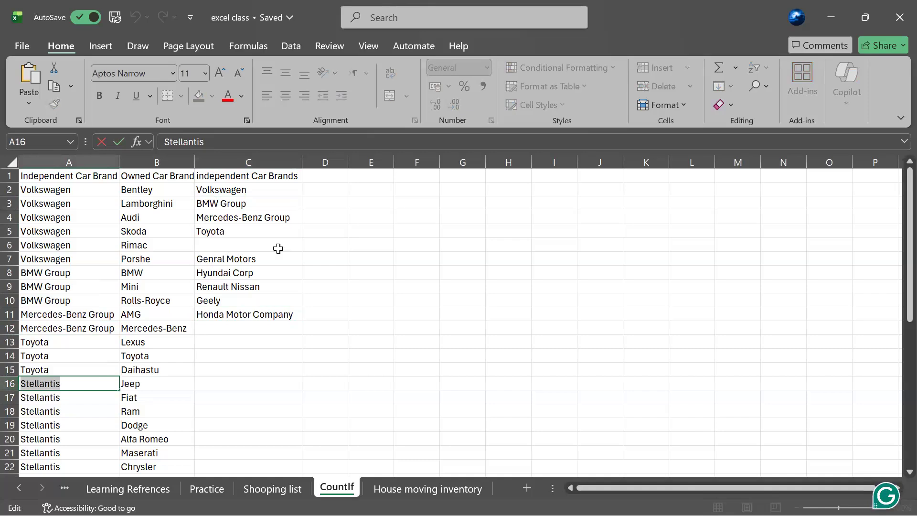
pyautogui.click(250, 238)
pyautogui.click(249, 242)
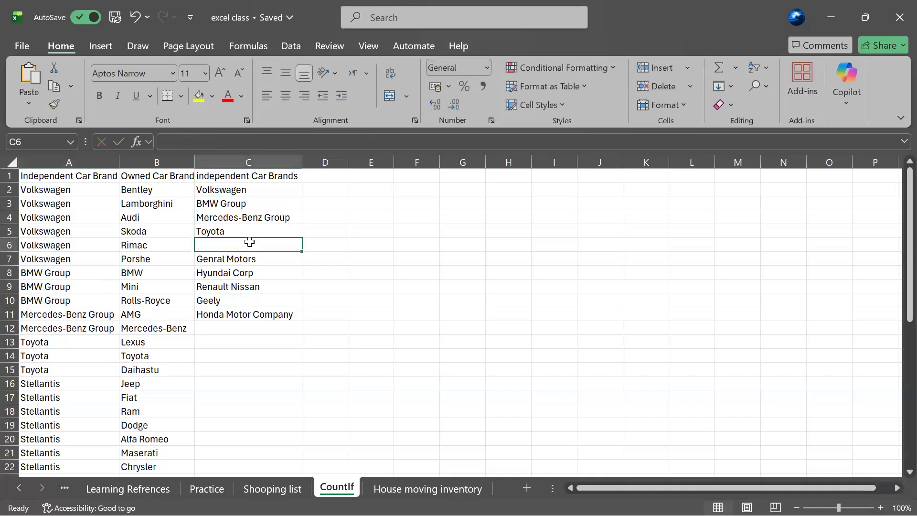
pyautogui.hotkey('ctrl', 'v')
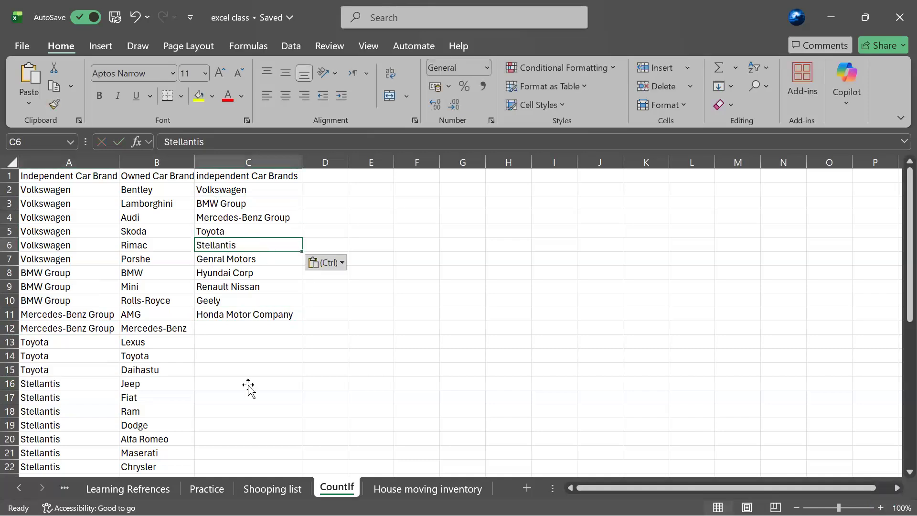
pyautogui.click(294, 233)
pyautogui.scroll(-2, 162, 338)
pyautogui.scroll(1, 162, 337)
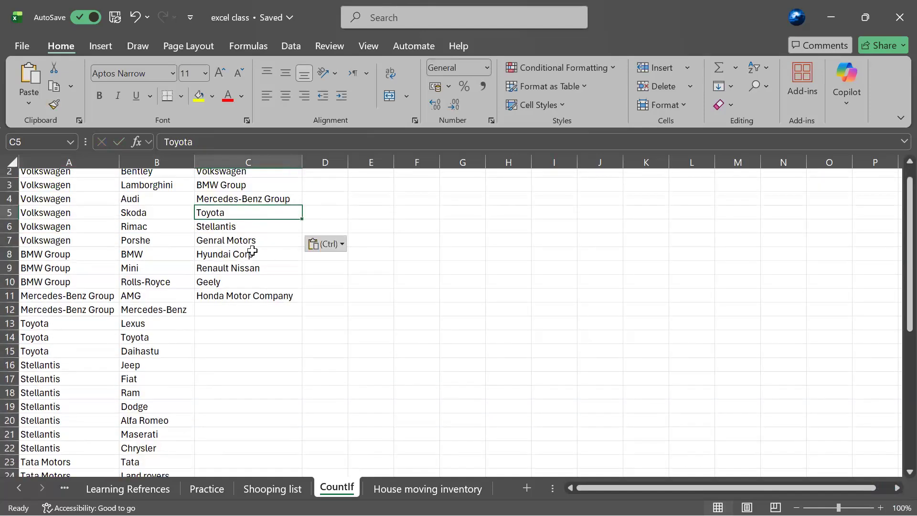
pyautogui.click(264, 242)
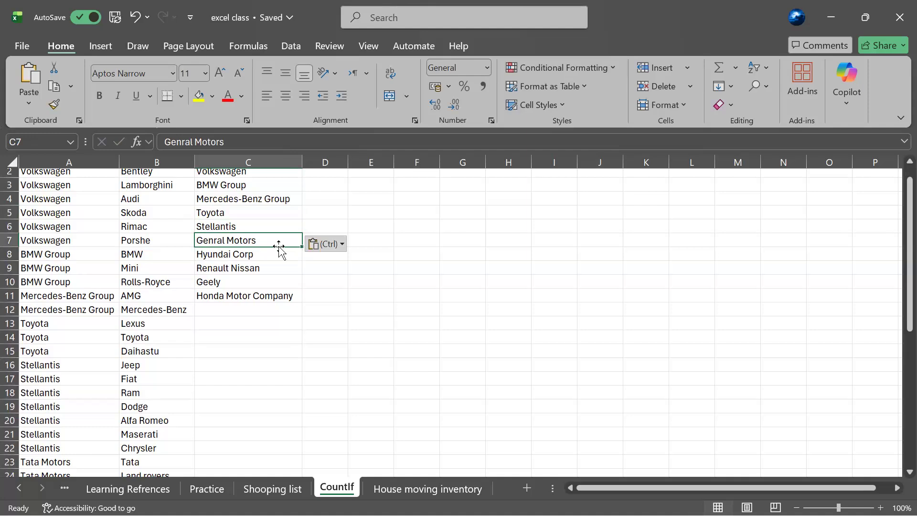
pyautogui.moveTo(278, 247); pyautogui.dragTo(299, 223)
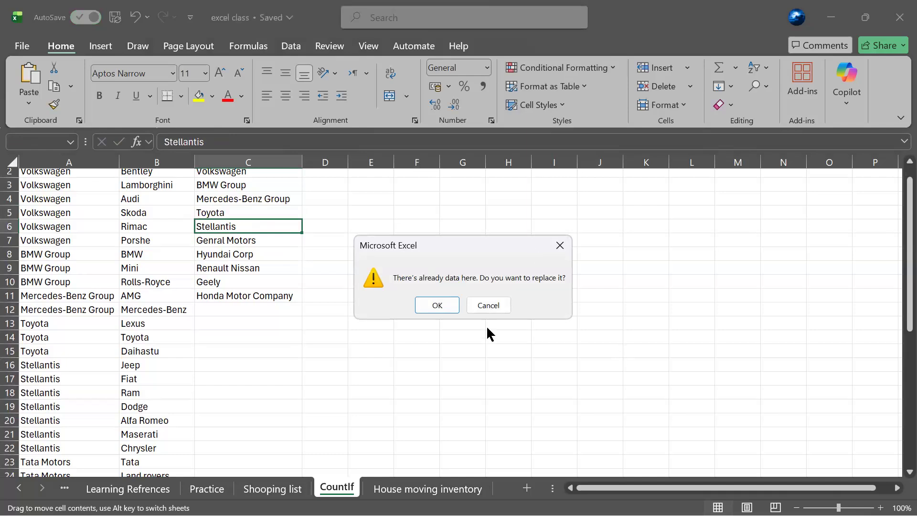
pyautogui.click(487, 305)
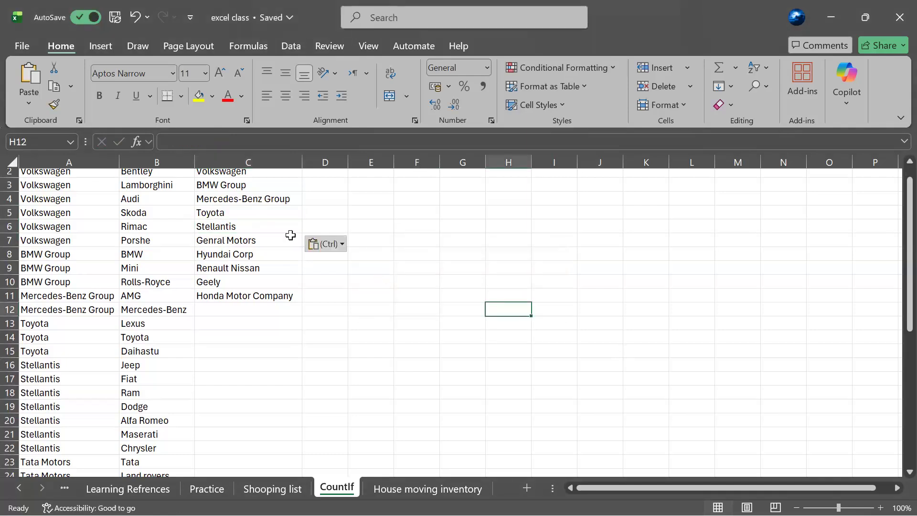
pyautogui.click(287, 235)
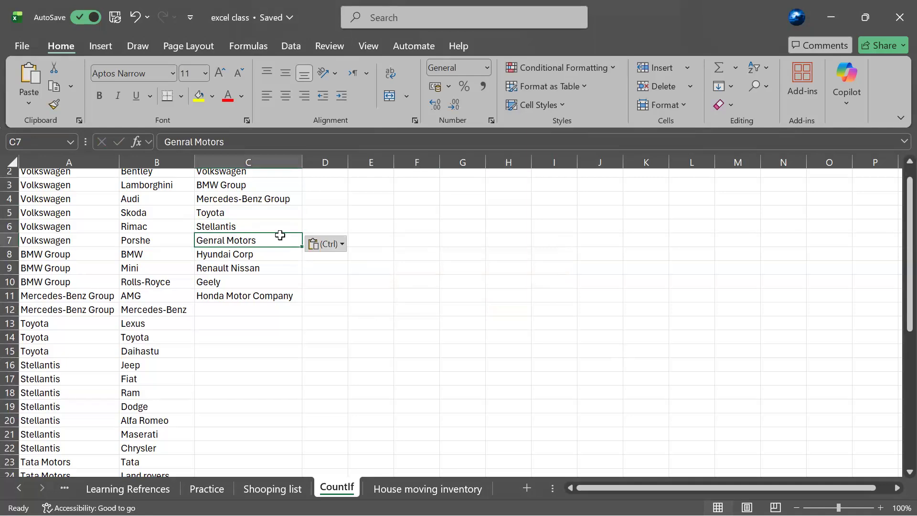
pyautogui.doubleClick(255, 240)
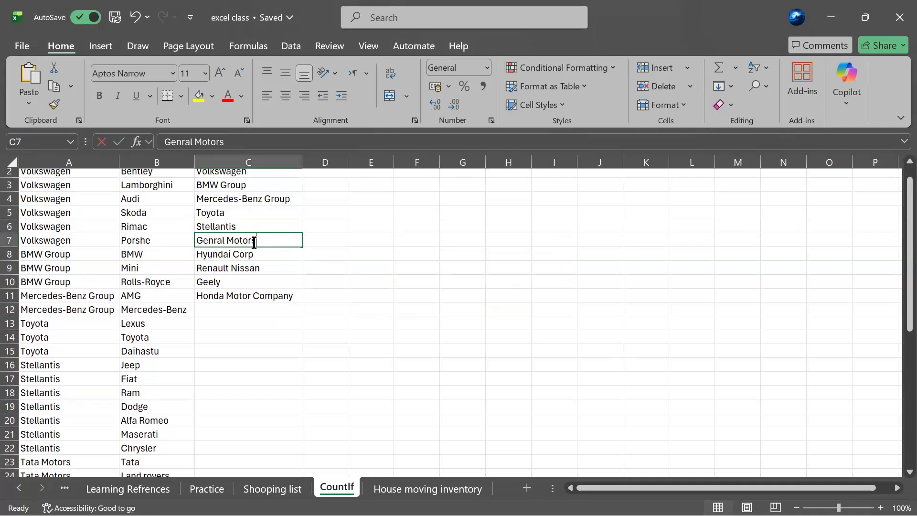
pyautogui.doubleClick(302, 247)
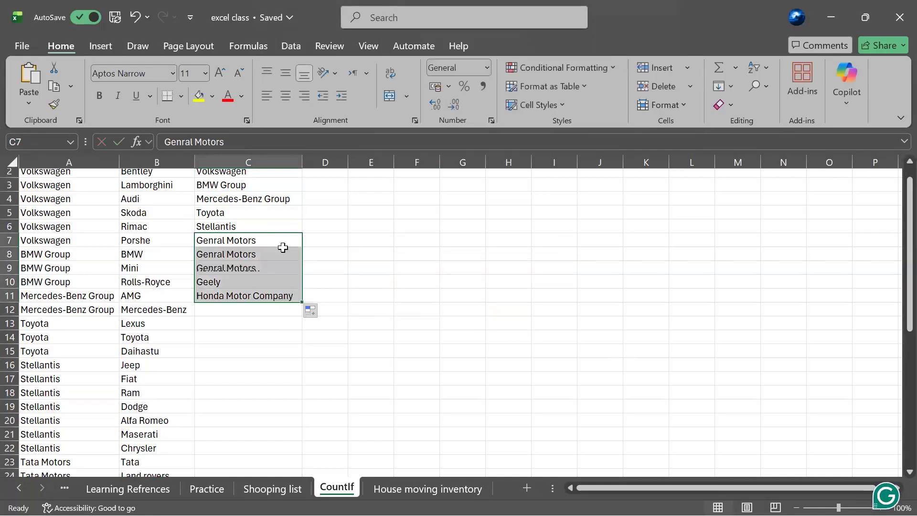
pyautogui.hotkey('ctrl', 'z')
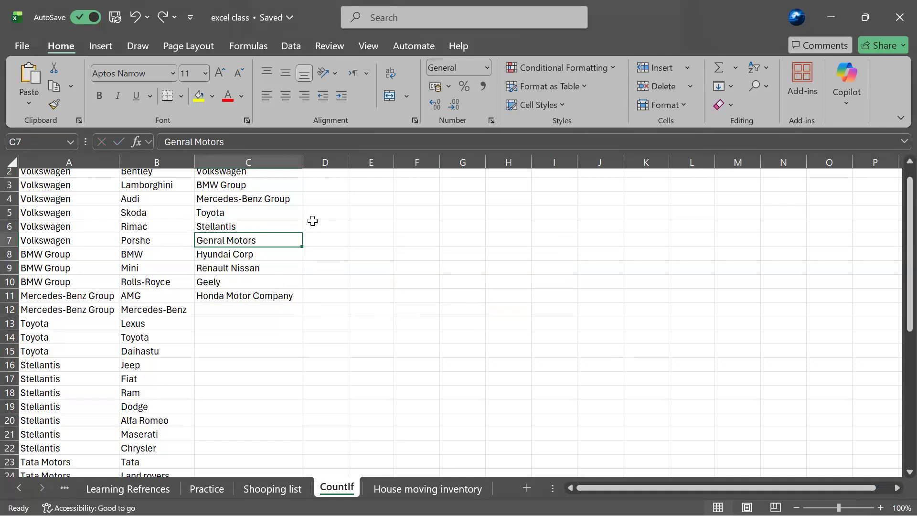
# Step: Replace the text in C7 with Tata Motors
pyautogui.doubleClick(275, 239)
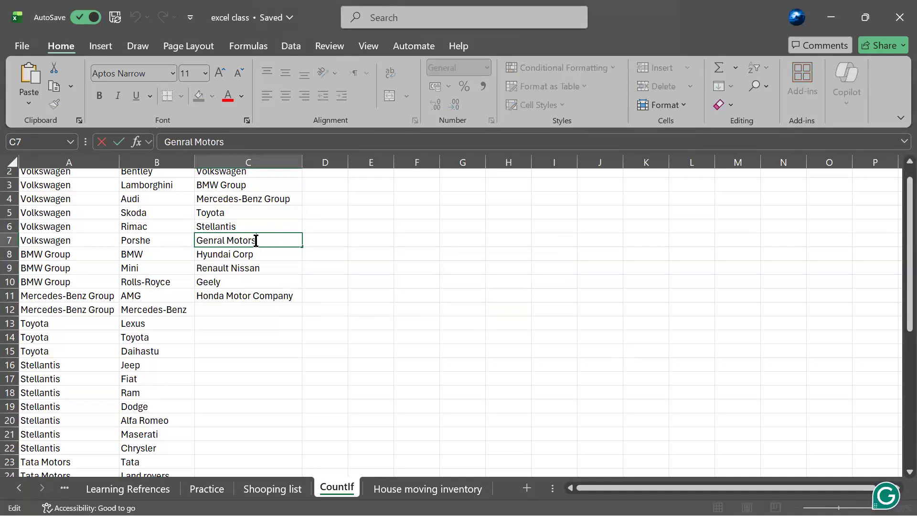
pyautogui.moveTo(266, 240); pyautogui.dragTo(196, 241)
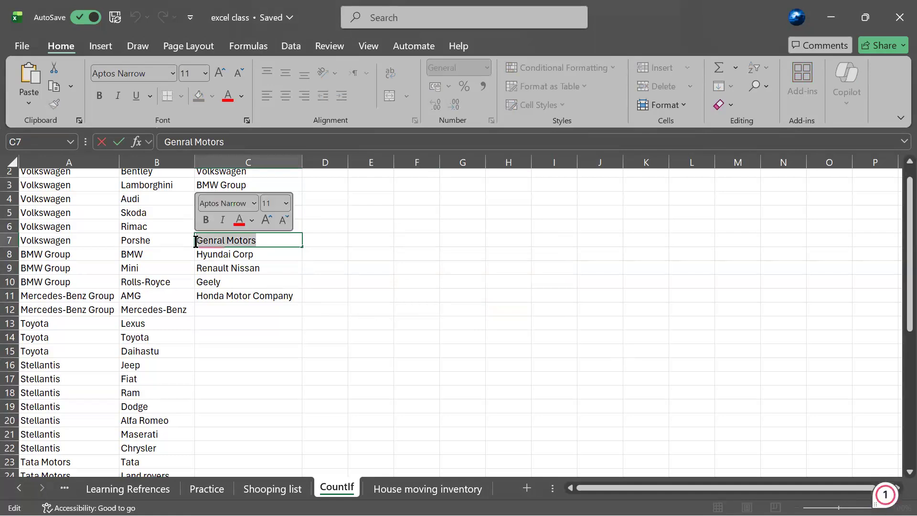
pyautogui.press('BackSpace')
pyautogui.write('Tat')
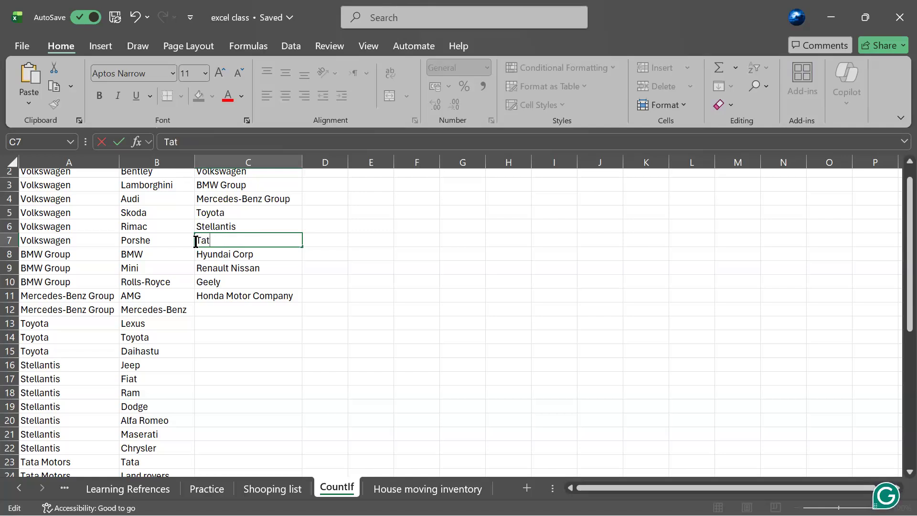
pyautogui.write('a Motors')
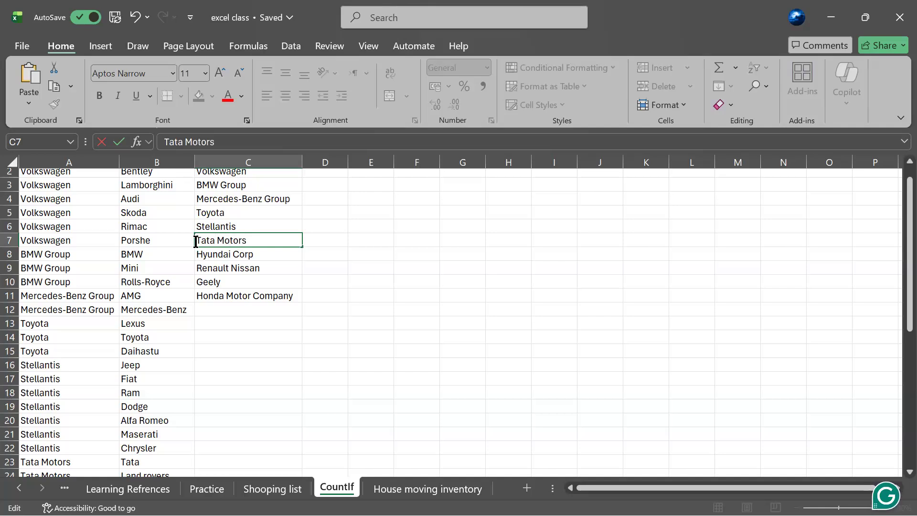
# Step: Clear the Hyundai Corp entry from C8, below Tata Motors
pyautogui.scroll(-2, 234, 351)
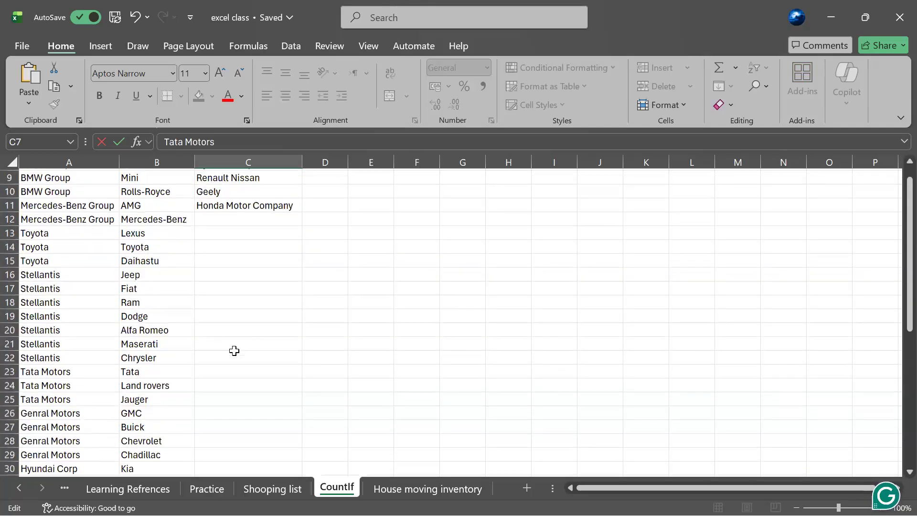
pyautogui.scroll(3, 242, 329)
pyautogui.moveTo(248, 274); pyautogui.dragTo(177, 273)
pyautogui.doubleClick(269, 274)
pyautogui.moveTo(268, 274); pyautogui.dragTo(179, 275)
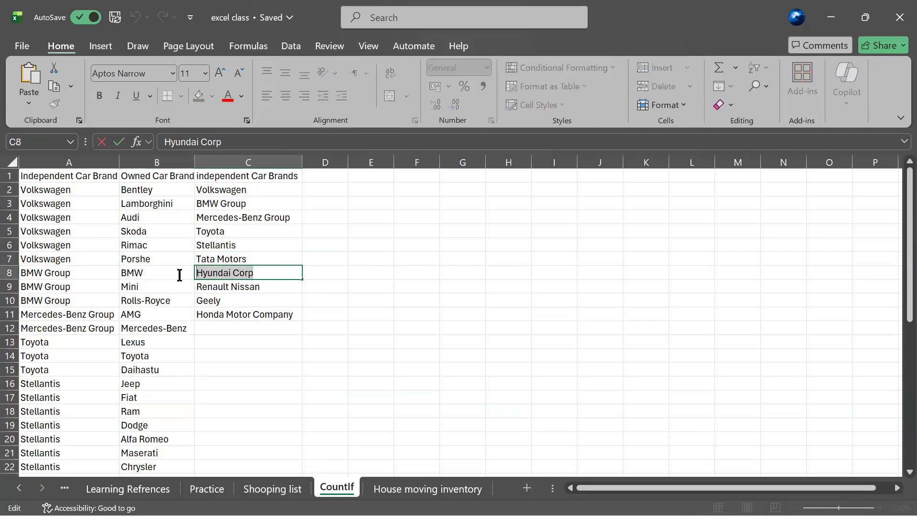
pyautogui.press('BackSpace')
# Step: Copy the text Genral Motors from A26 into the empty cell C8
pyautogui.scroll(-6, 88, 270)
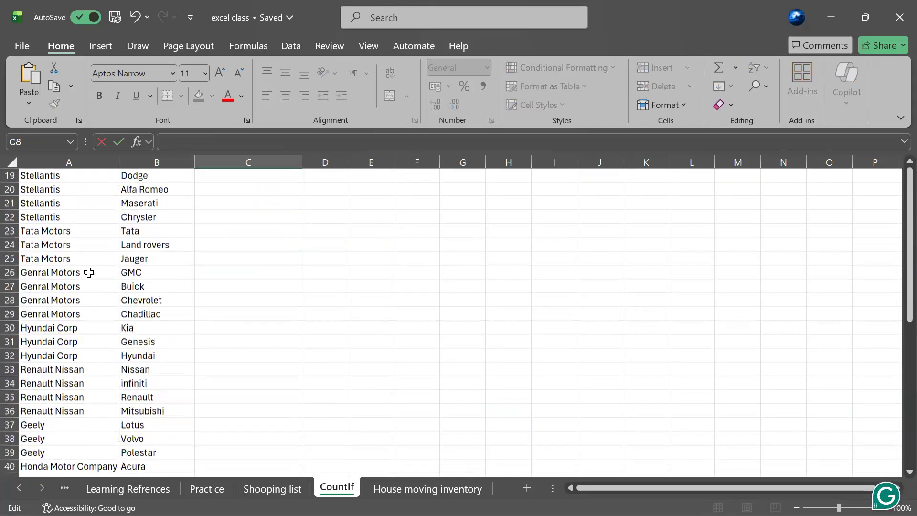
pyautogui.doubleClick(81, 270)
pyautogui.moveTo(82, 270); pyautogui.dragTo(10, 277)
pyautogui.hotkey('ctrl', 'c')
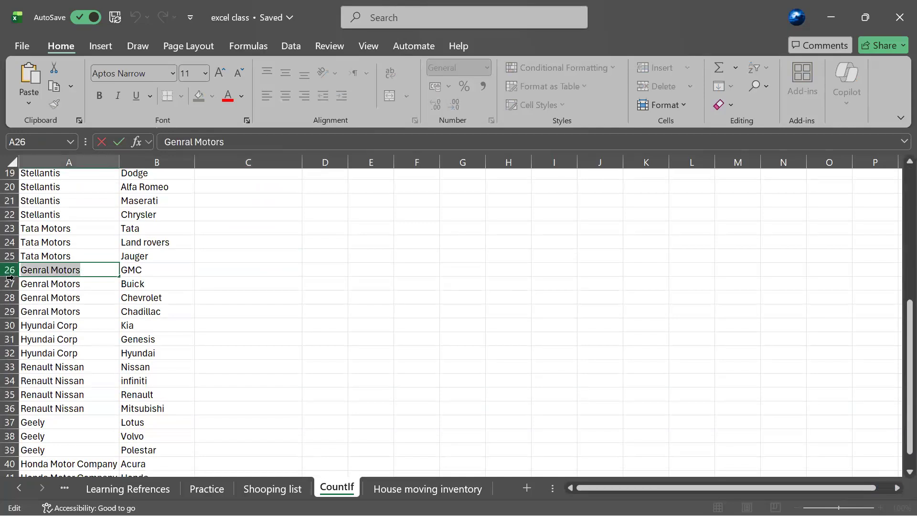
pyautogui.scroll(6, 241, 244)
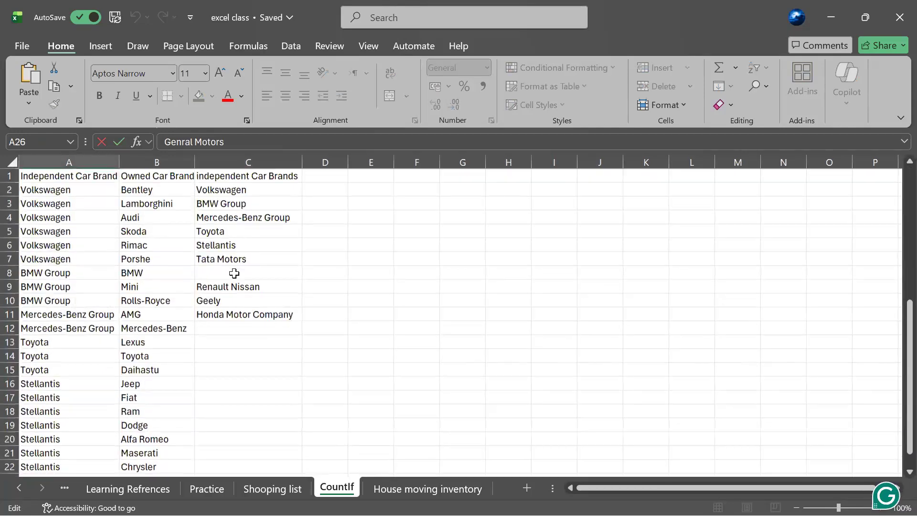
pyautogui.click(234, 273)
pyautogui.click(234, 273)
pyautogui.scroll(2, 234, 273)
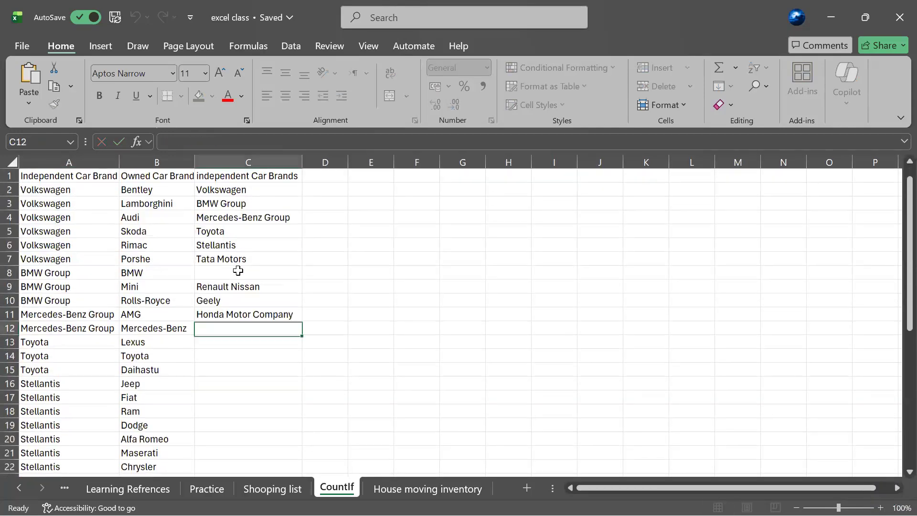
pyautogui.click(237, 274)
pyautogui.hotkey('ctrl', 'v')
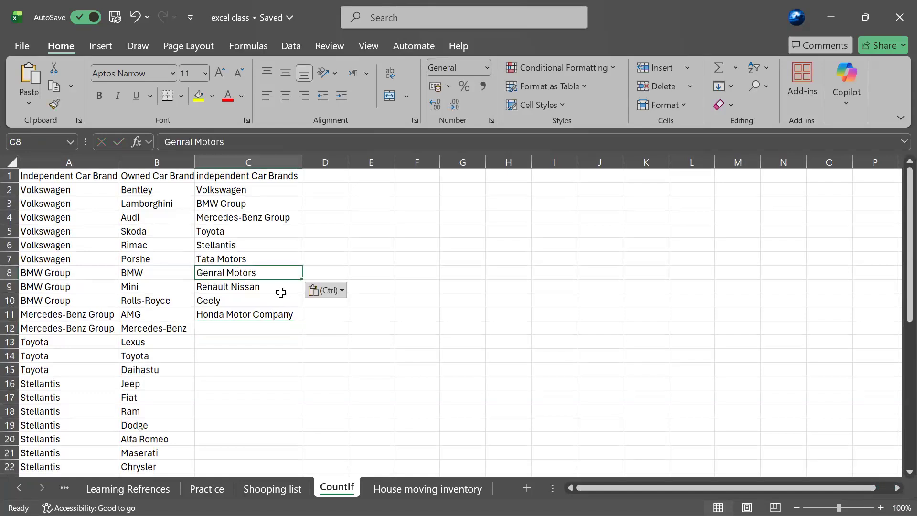
# Step: Replace the text in C9 with Hyundai Corp, taken from A31
pyautogui.scroll(-5, 281, 288)
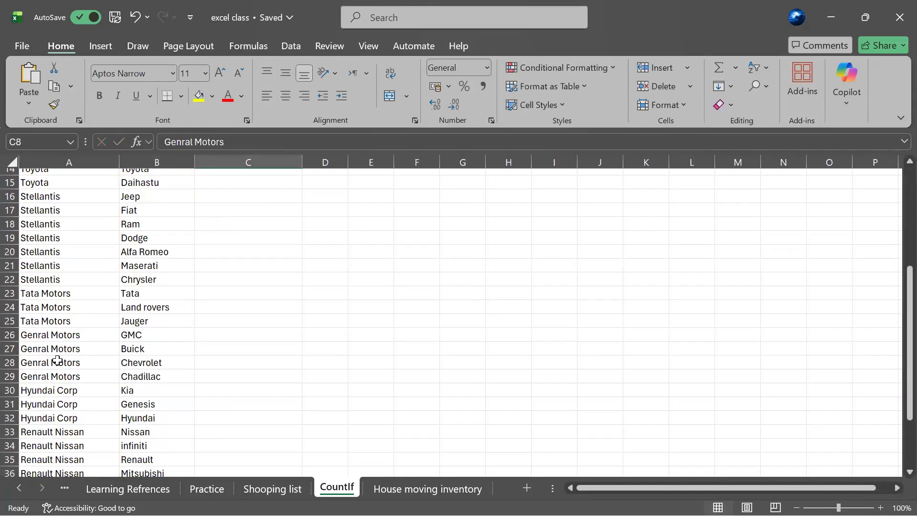
pyautogui.click(83, 397)
pyautogui.hotkey('ctrl', 'Down')
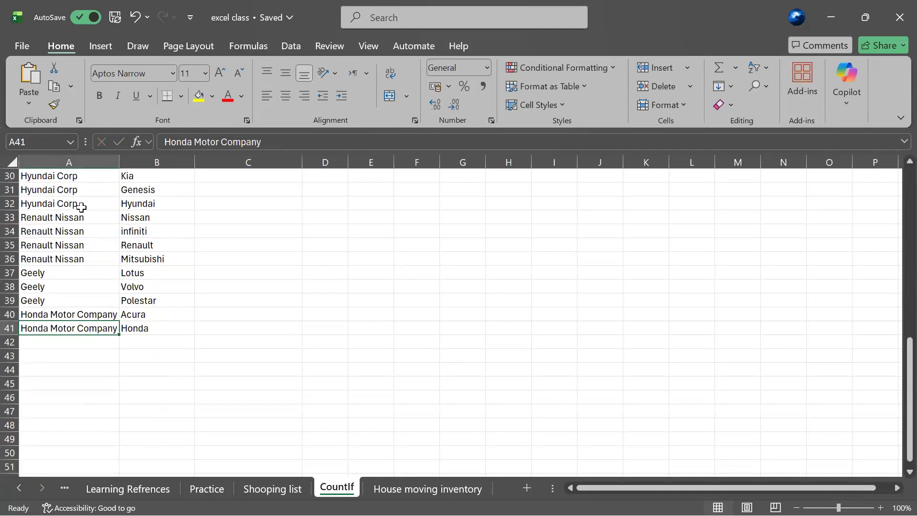
pyautogui.doubleClick(79, 189)
pyautogui.moveTo(80, 189); pyautogui.dragTo(12, 190)
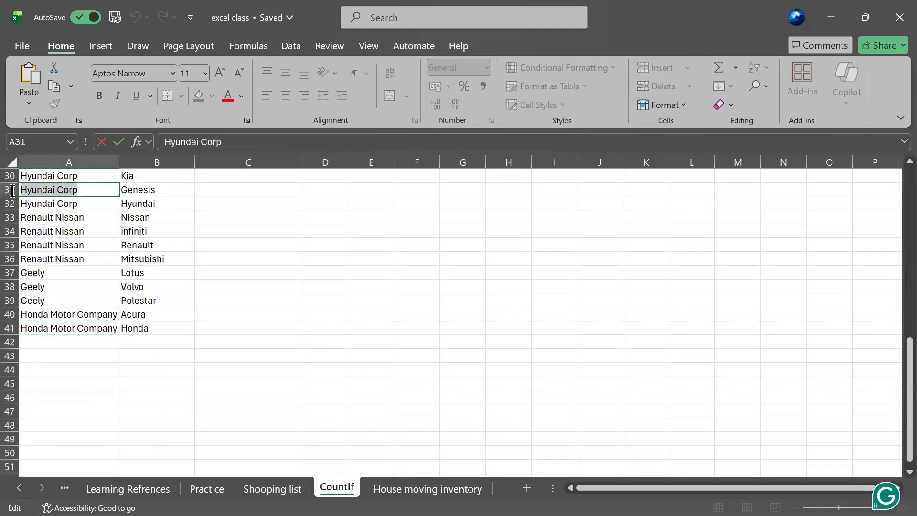
pyautogui.scroll(-10, 180, 266)
pyautogui.scroll(20, 180, 266)
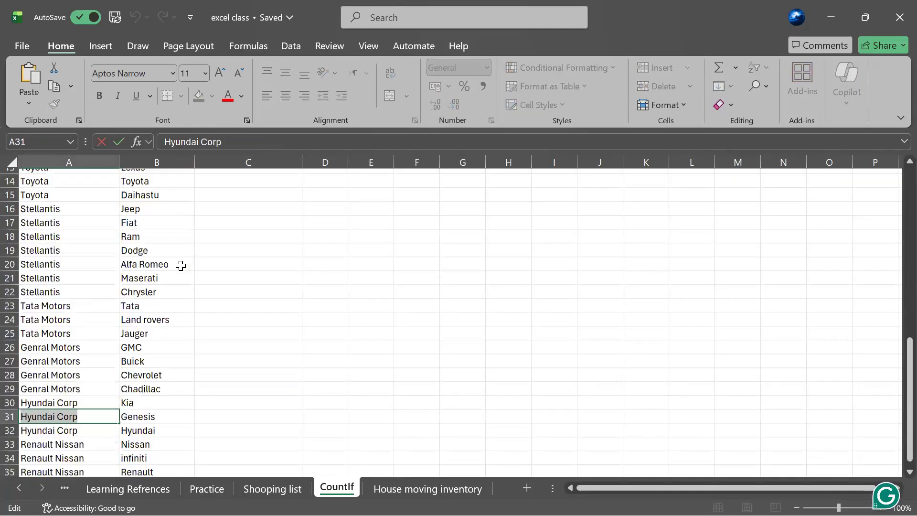
pyautogui.click(258, 289)
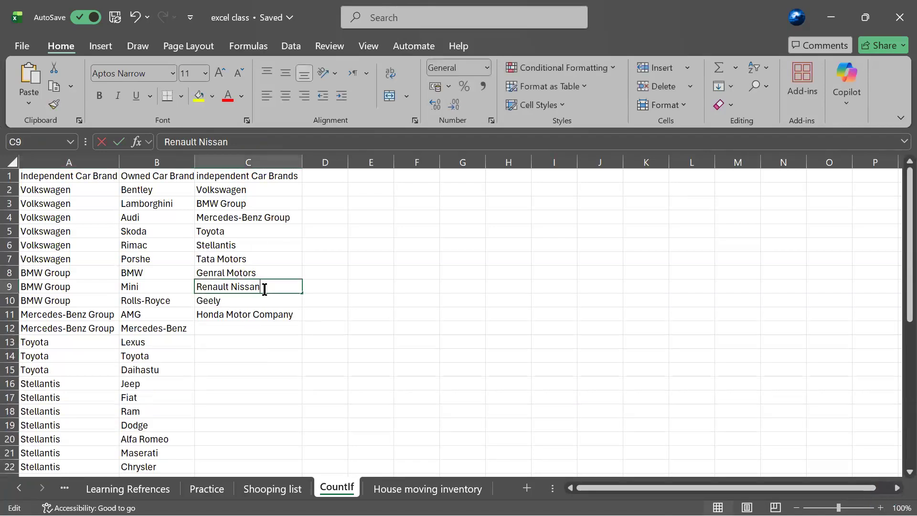
pyautogui.moveTo(264, 290); pyautogui.dragTo(174, 292)
pyautogui.press('BackSpace')
pyautogui.write('Hyundai Corp')
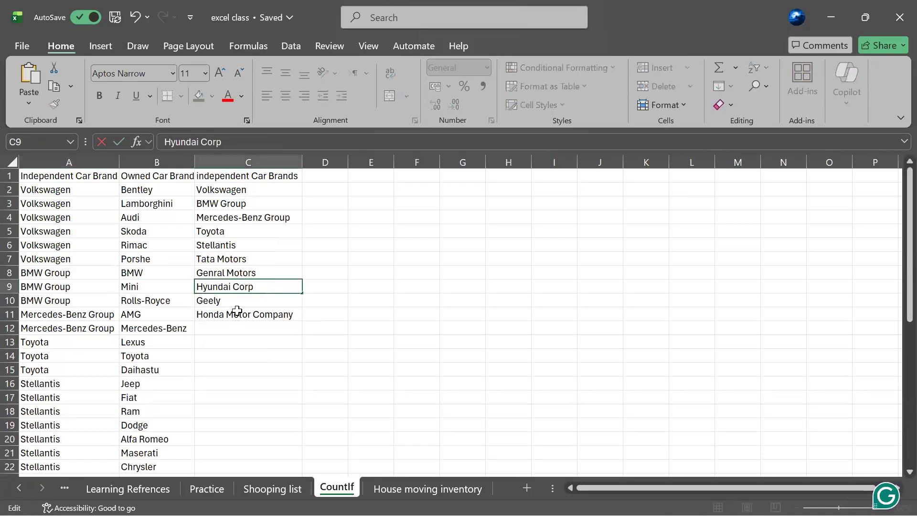
pyautogui.press('Return')
# Step: Clear the Geely entry from C10, below Hyundai Corp
pyautogui.doubleClick(238, 304)
pyautogui.press('BackSpace')
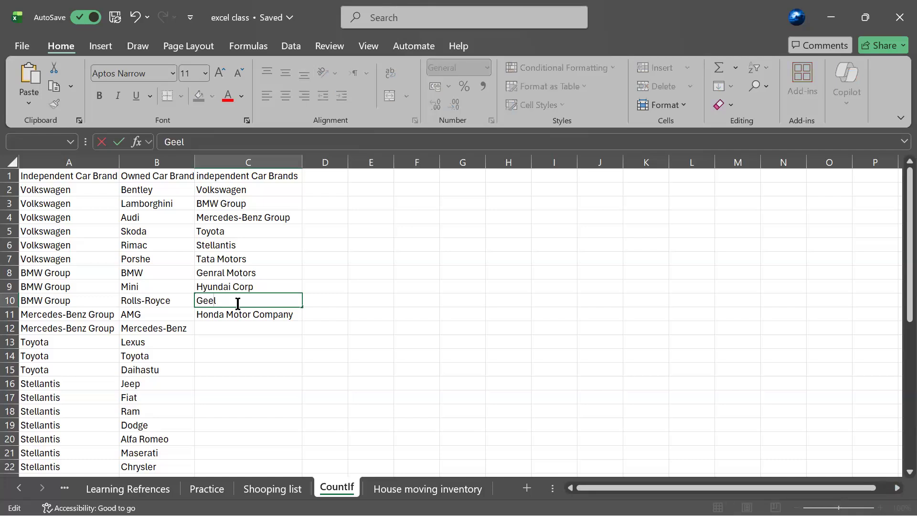
pyautogui.press('BackSpace')
pyautogui.press('BackSpace')
pyautogui.press('BackSpace')
pyautogui.press('BackSpace')
# Step: Copy the text Renault Nissan from A33 into the empty cell C10
pyautogui.scroll(-10, 238, 303)
pyautogui.scroll(10, 237, 304)
pyautogui.scroll(-6, 231, 356)
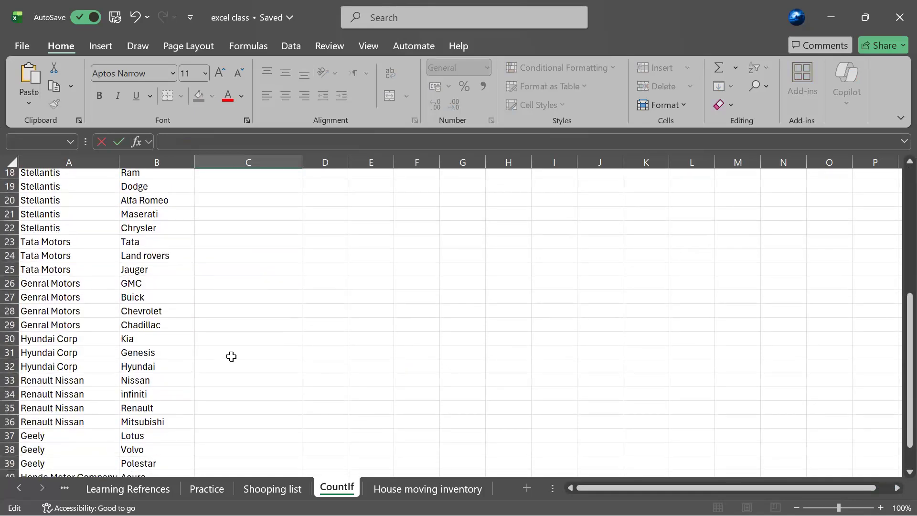
pyautogui.scroll(2, 231, 356)
pyautogui.scroll(4, 232, 349)
pyautogui.scroll(-5, 225, 339)
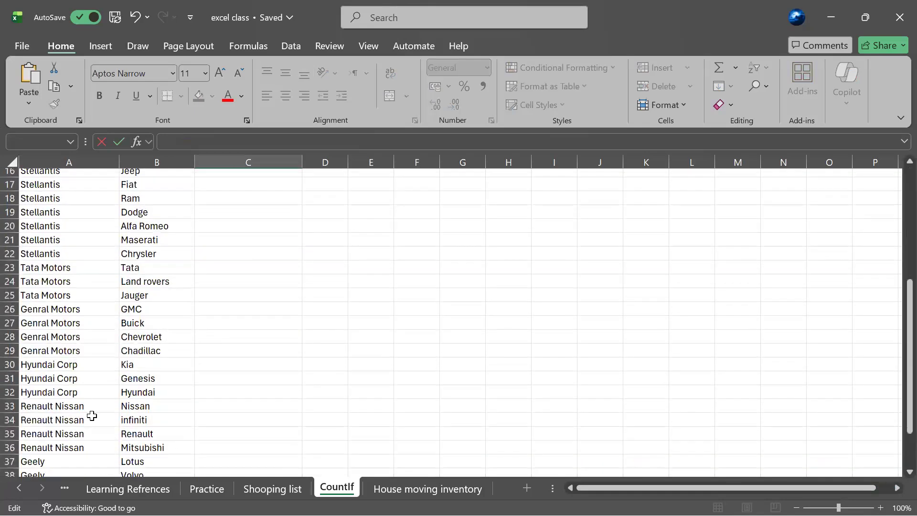
pyautogui.doubleClick(97, 407)
pyautogui.moveTo(85, 407); pyautogui.dragTo(10, 416)
pyautogui.hotkey('ctrl', 'c')
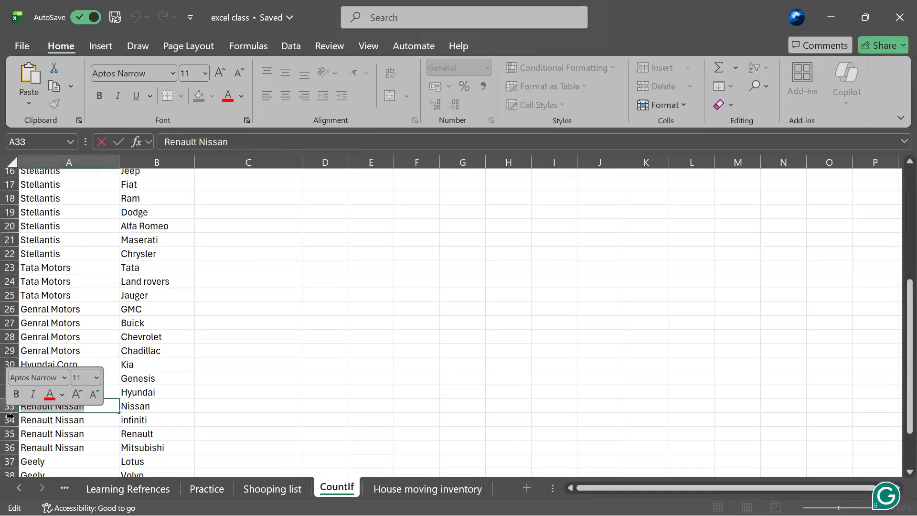
pyautogui.scroll(5, 45, 425)
pyautogui.click(278, 303)
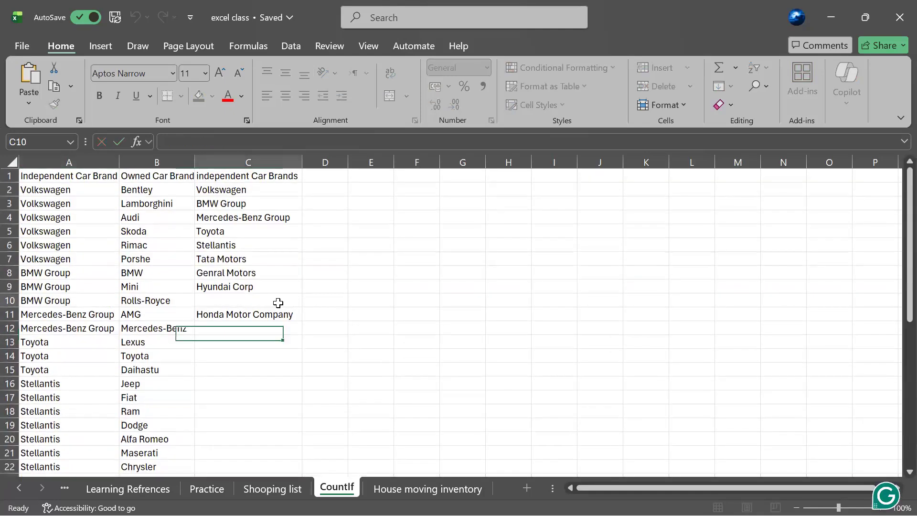
pyautogui.hotkey('ctrl', 'v')
# Step: Replace the text in C11 with Geely
pyautogui.doubleClick(293, 313)
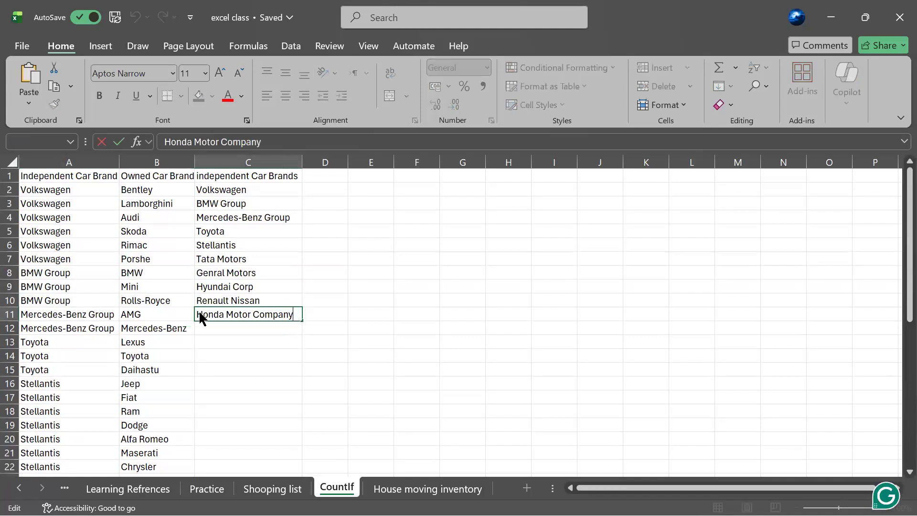
pyautogui.moveTo(297, 315); pyautogui.dragTo(183, 322)
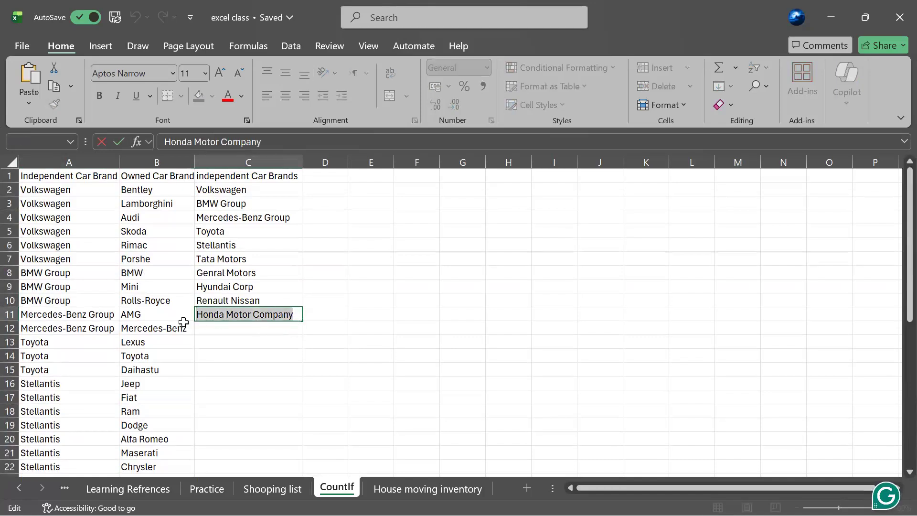
pyautogui.press('BackSpace')
pyautogui.write('Geely')
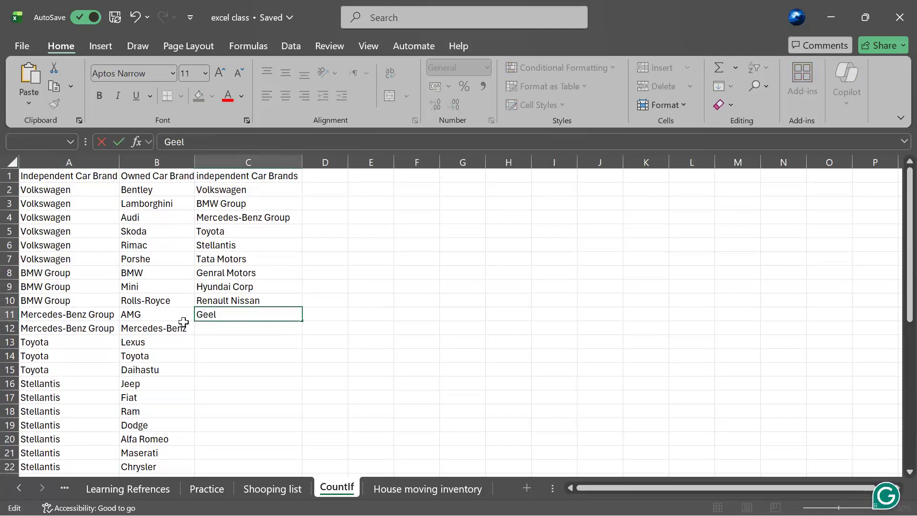
pyautogui.click(212, 331)
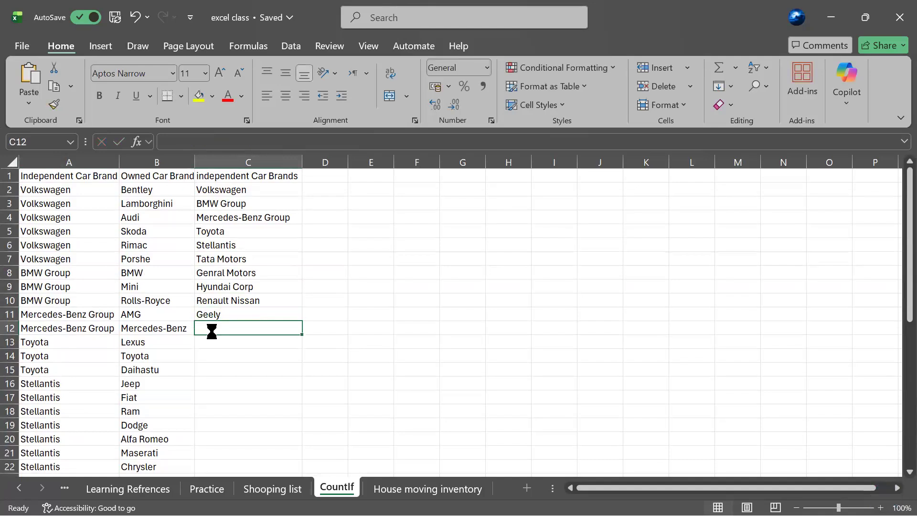
pyautogui.hotkey('ctrl', 'c')
pyautogui.hotkey('ctrl', 'v')
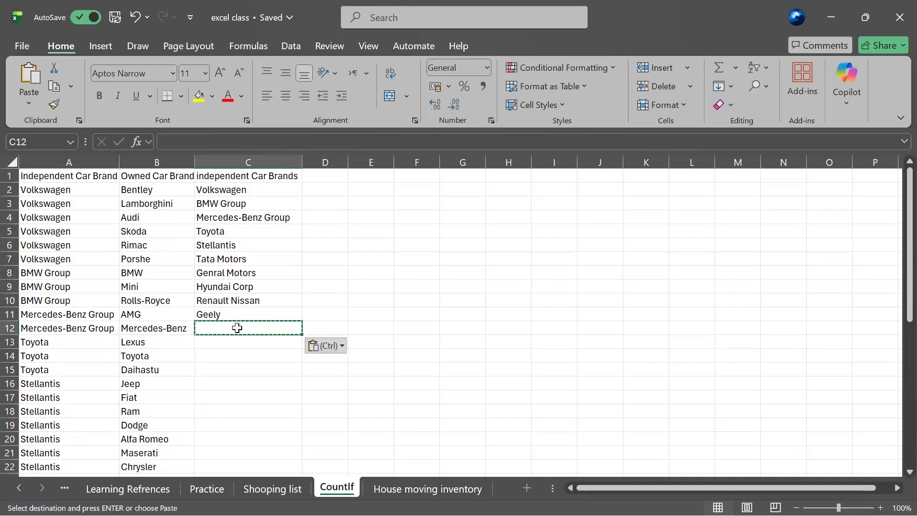
pyautogui.doubleClick(237, 329)
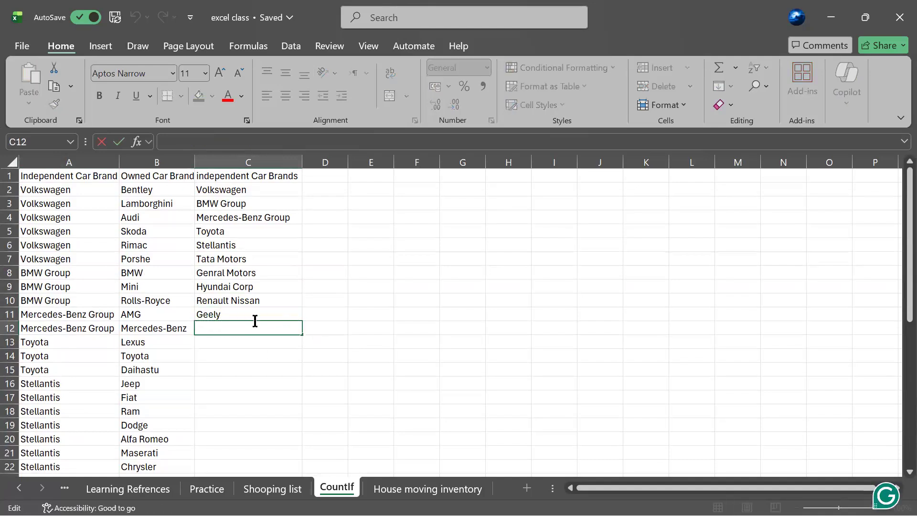
# Step: Copy the text Honda Motor Company from A41 into the empty cell C12
pyautogui.scroll(-9, 255, 321)
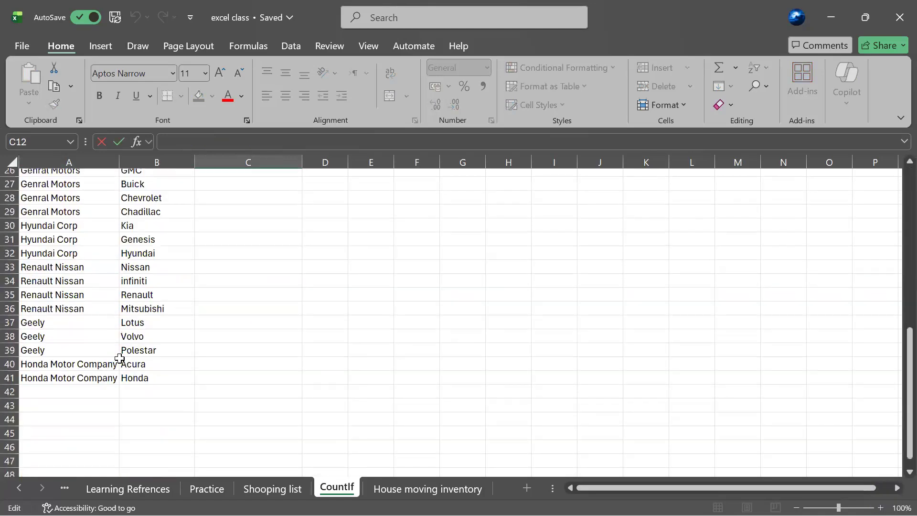
pyautogui.click(120, 373)
pyautogui.click(114, 372)
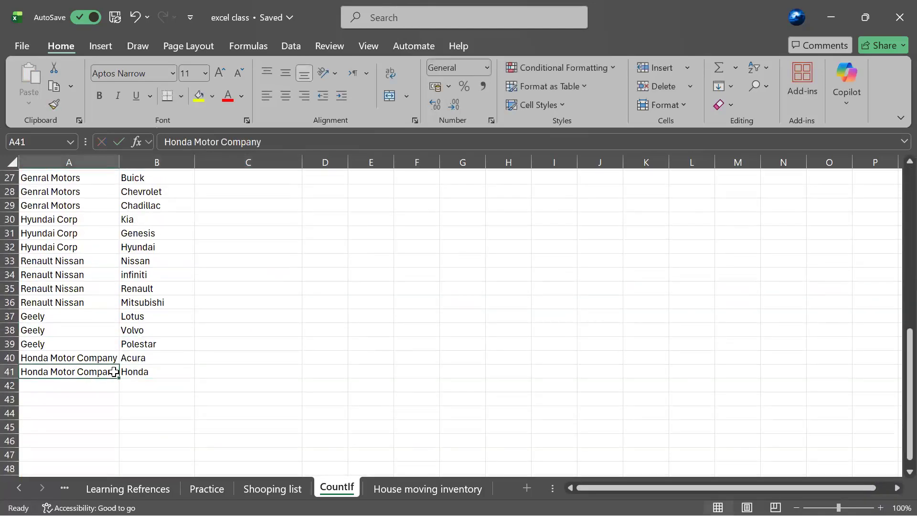
pyautogui.doubleClick(114, 372)
pyautogui.moveTo(114, 372); pyautogui.dragTo(10, 377)
pyautogui.hotkey('ctrl', 'c')
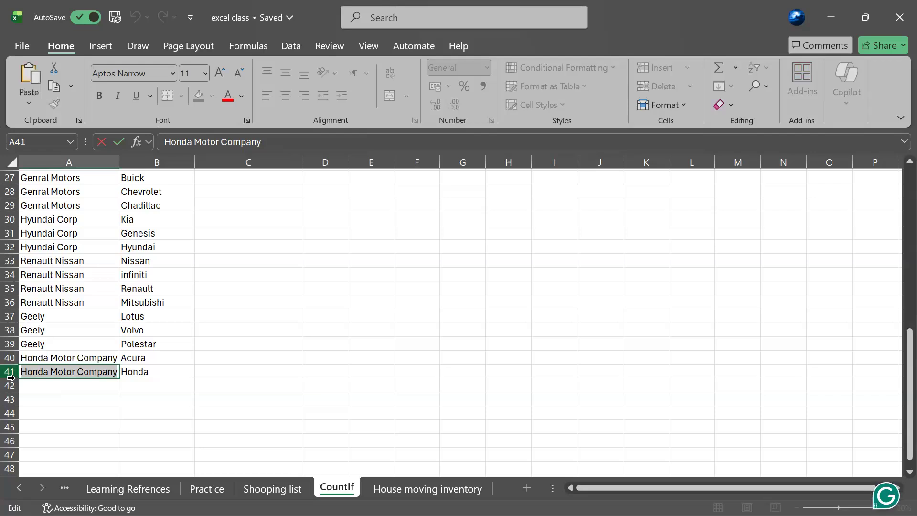
pyautogui.scroll(5, 178, 370)
pyautogui.scroll(4, 177, 370)
pyautogui.click(220, 330)
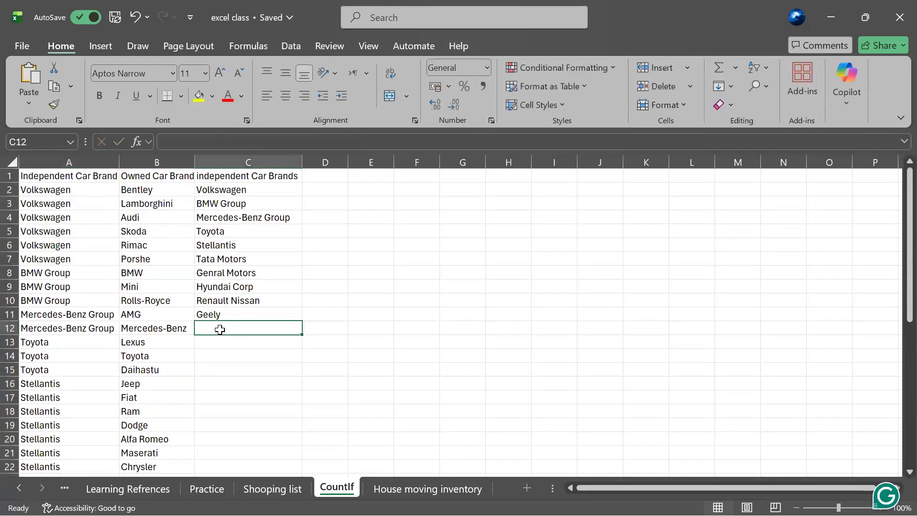
pyautogui.write('v')
pyautogui.press('BackSpace')
pyautogui.press('BackSpace')
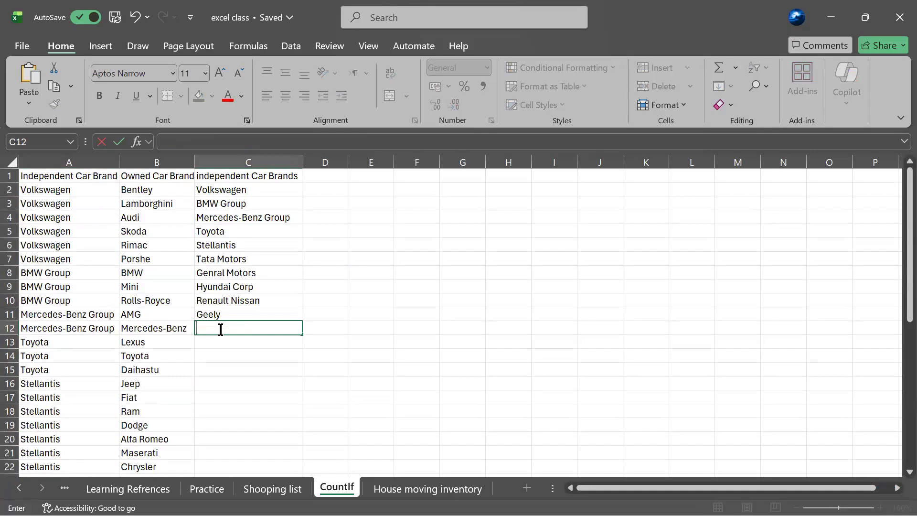
pyautogui.hotkey('ctrl', 'v')
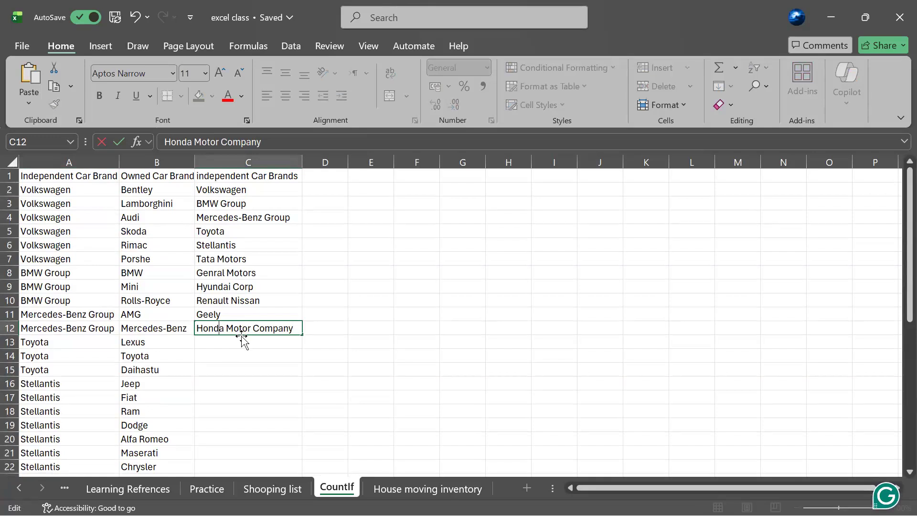
# Step: Widen the empty column D slightly, beside the list of parent companies
pyautogui.scroll(-4, 341, 251)
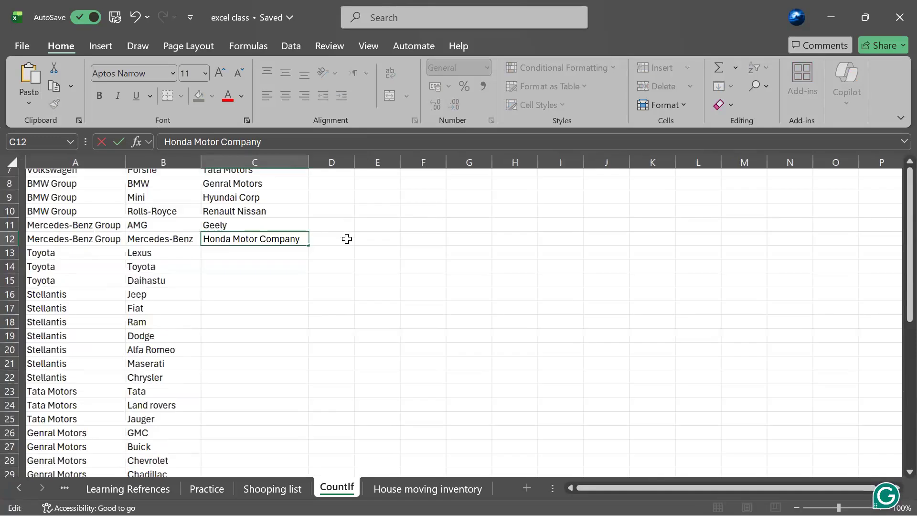
pyautogui.scroll(4, 306, 286)
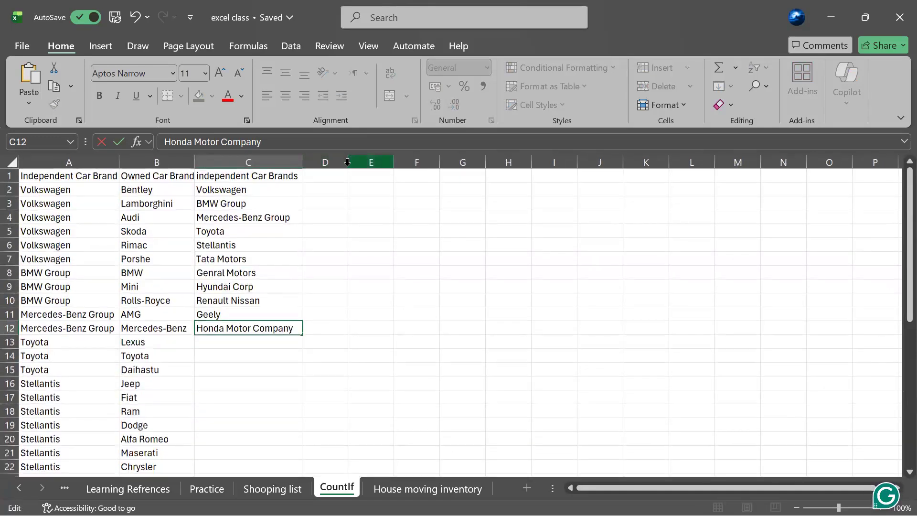
pyautogui.click(340, 162)
pyautogui.moveTo(348, 162); pyautogui.dragTo(369, 163)
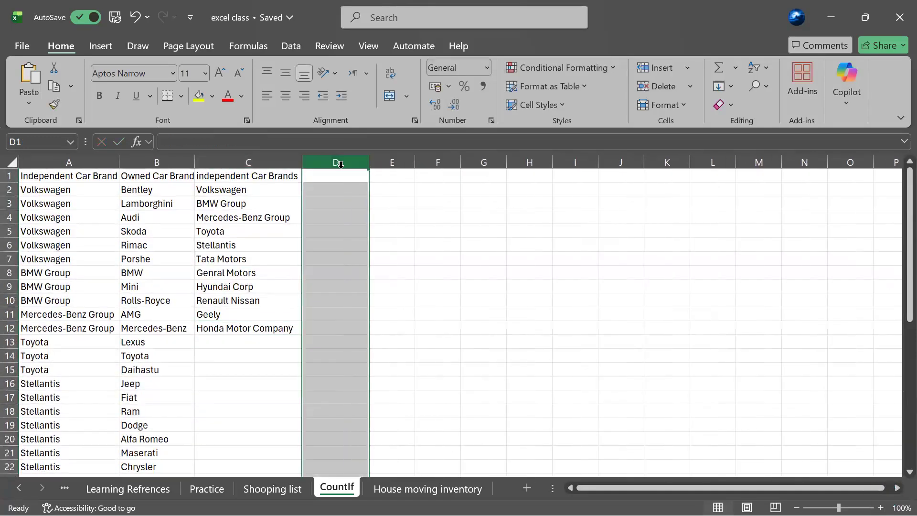
# Step: Enter the formula =COUNTIF(A2:A41,C2) in D2 to count how many brands Volkswagen owns
pyautogui.click(320, 191)
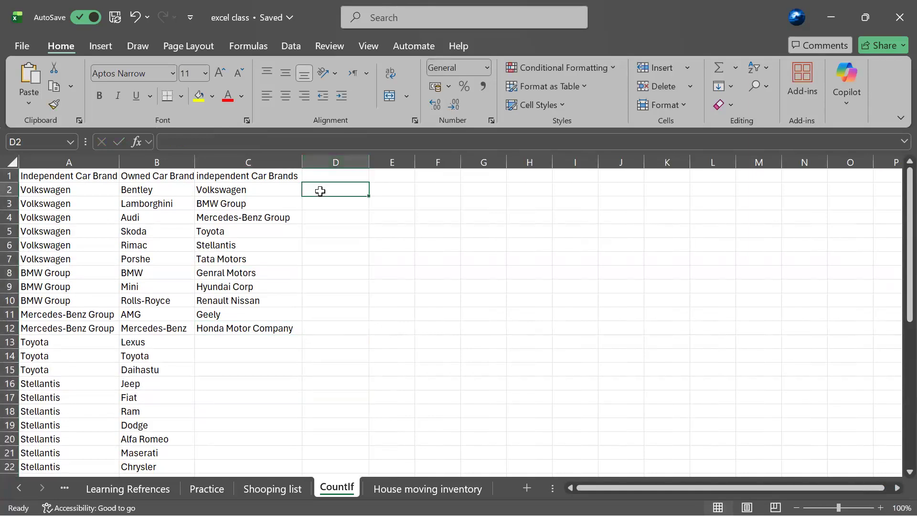
pyautogui.write('=C')
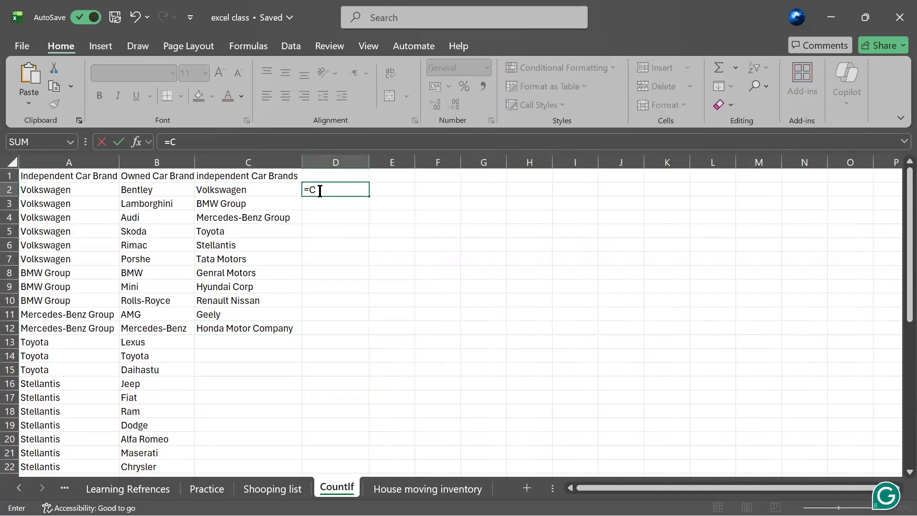
pyautogui.write('ountif')
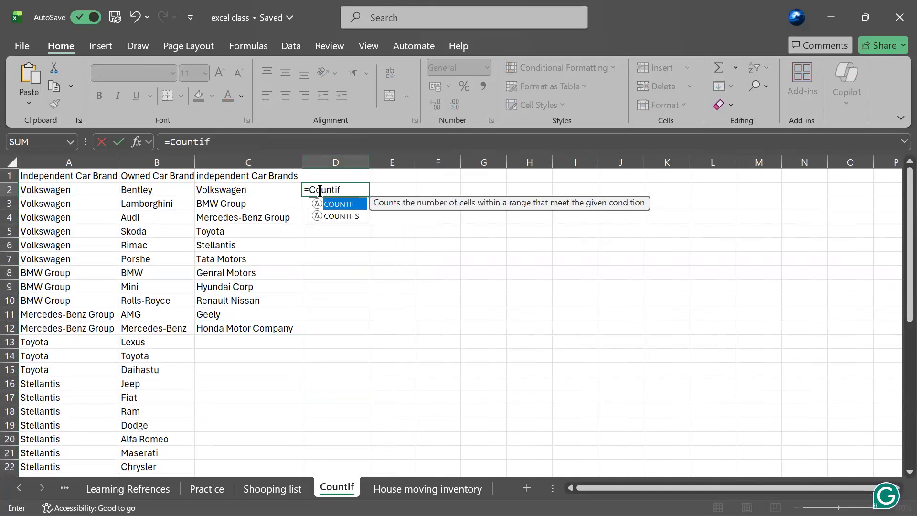
pyautogui.doubleClick(336, 206)
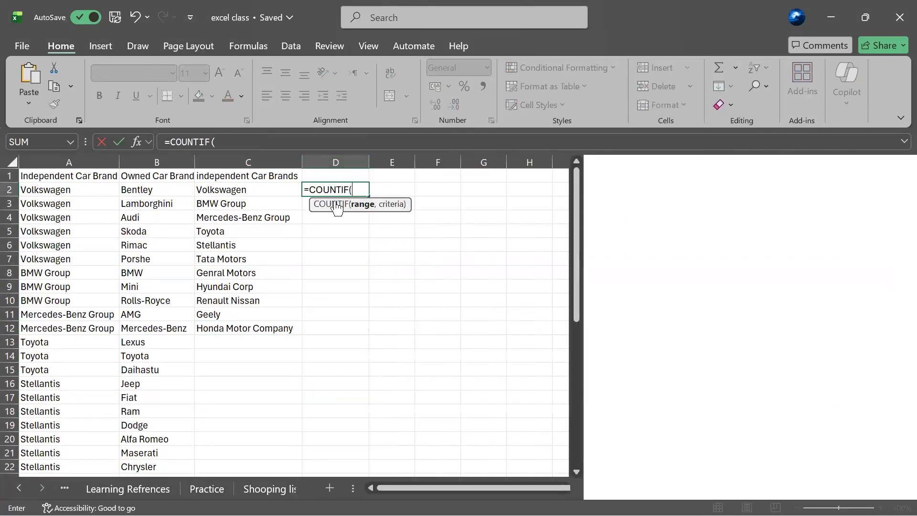
pyautogui.click(333, 205)
pyautogui.click(901, 170)
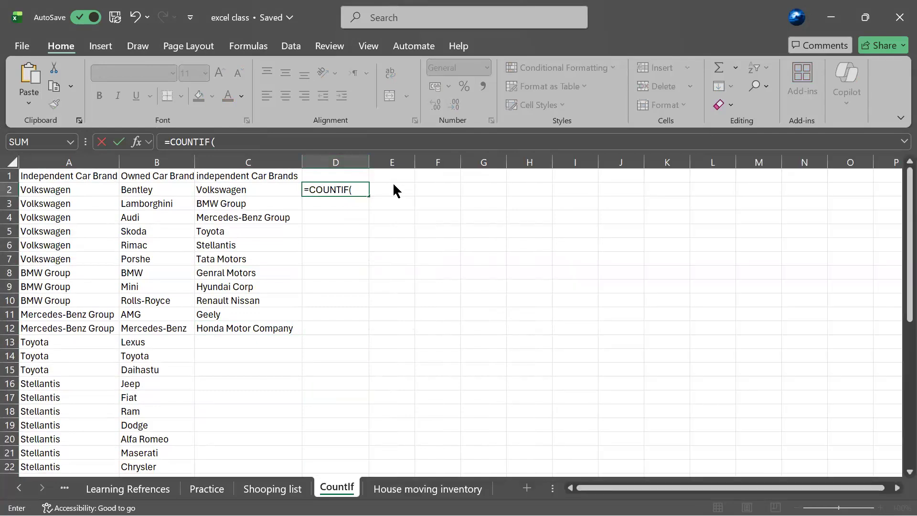
pyautogui.write('A')
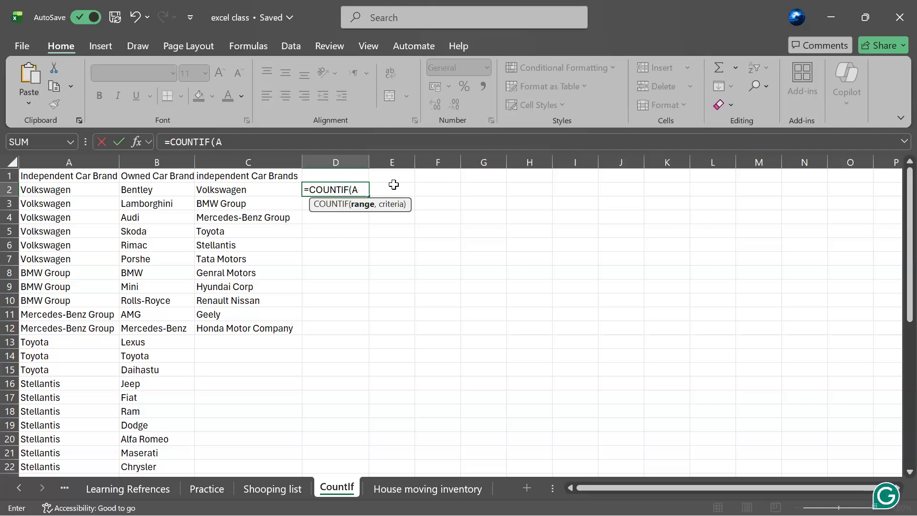
pyautogui.write('A2')
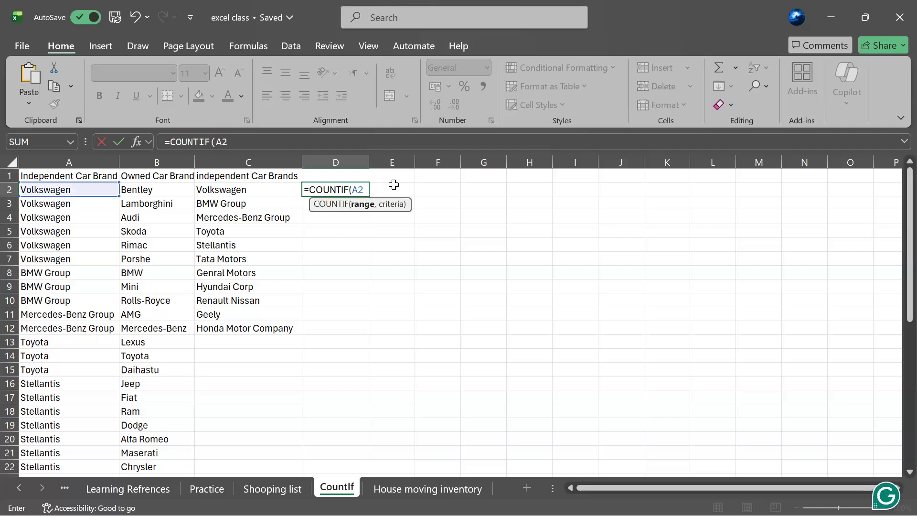
pyautogui.write(':A')
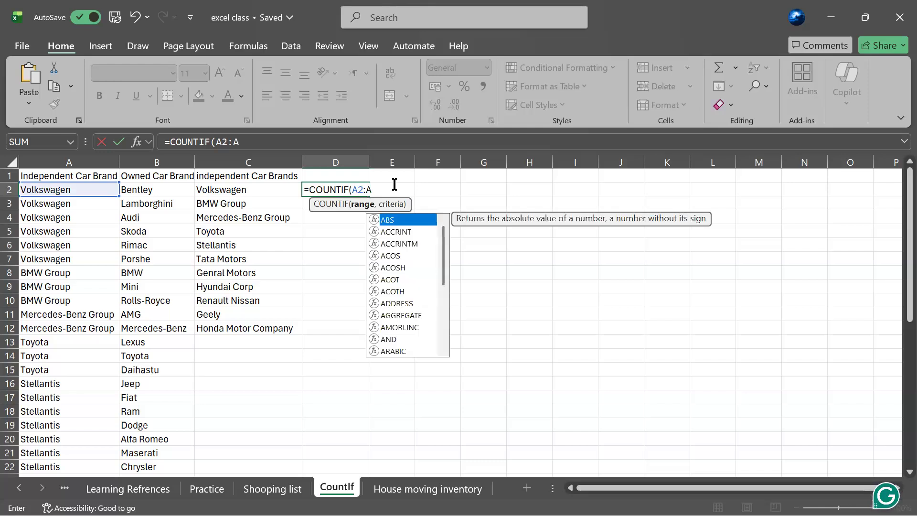
pyautogui.write('41,C2')
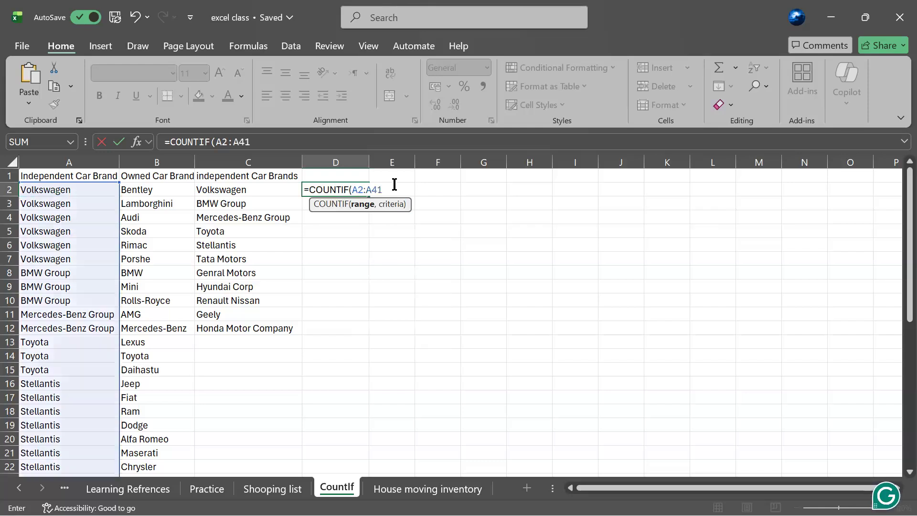
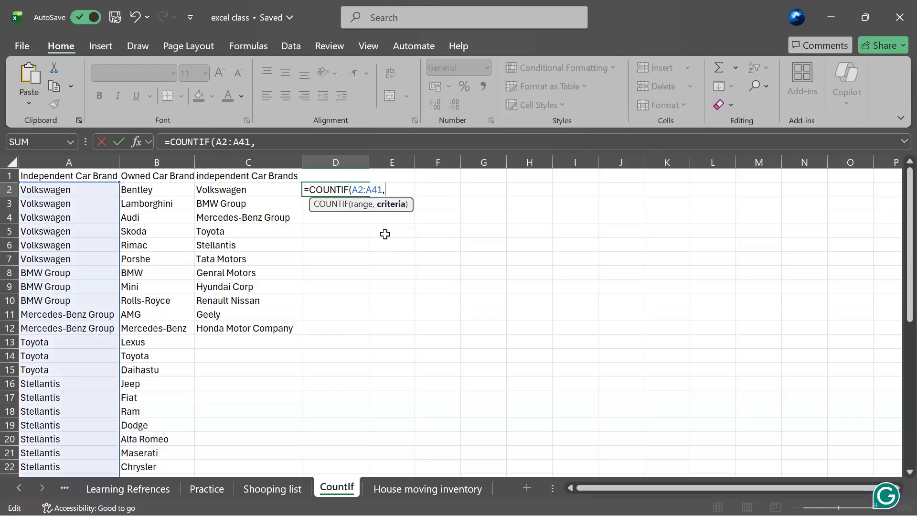
pyautogui.write('C2')
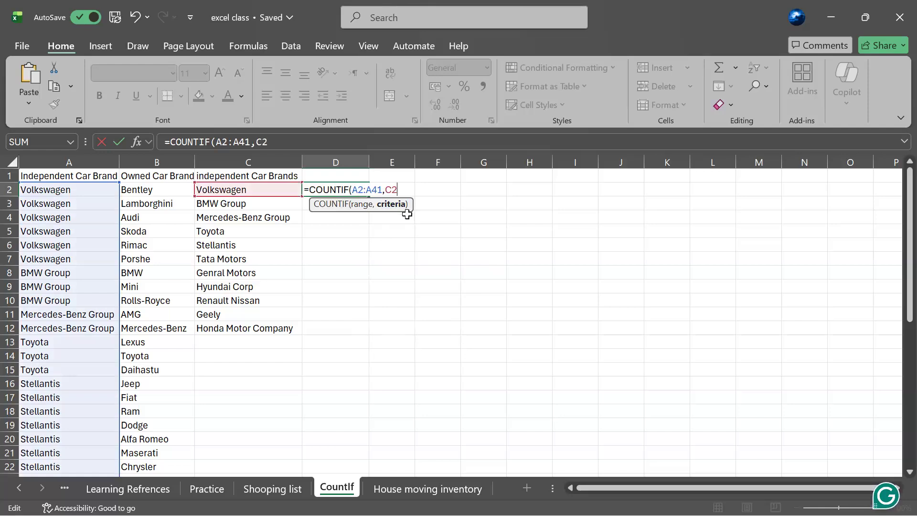
pyautogui.write(')')
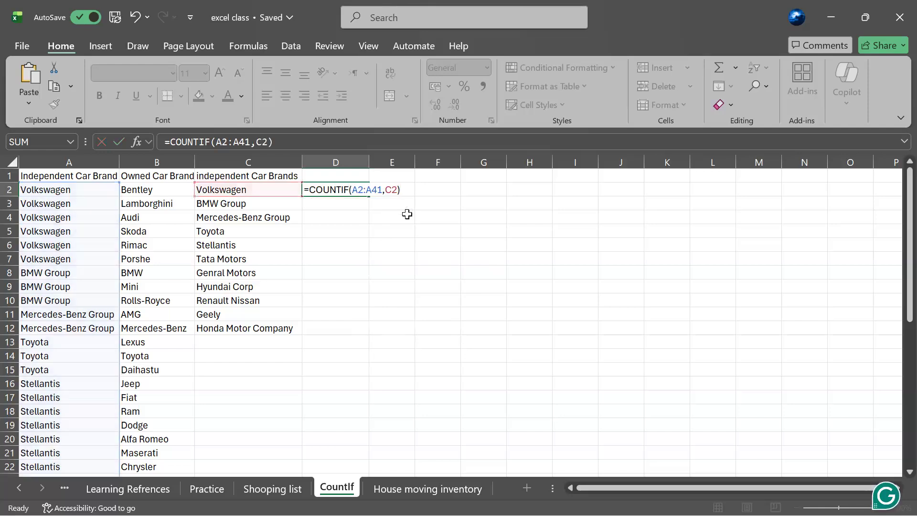
pyautogui.press('Return')
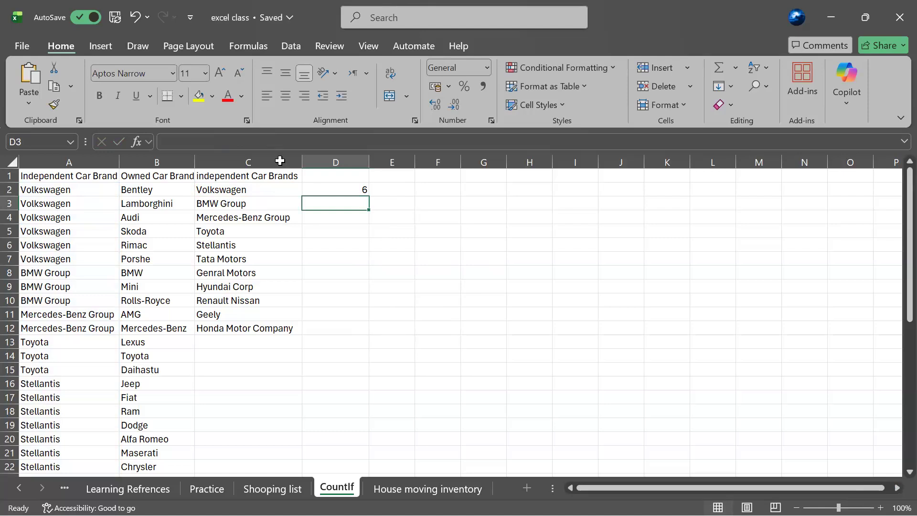
# Step: Try to copy the =COUNTIF part of the formula in D2 for reuse, and undo the accidental change to D2
pyautogui.click(344, 191)
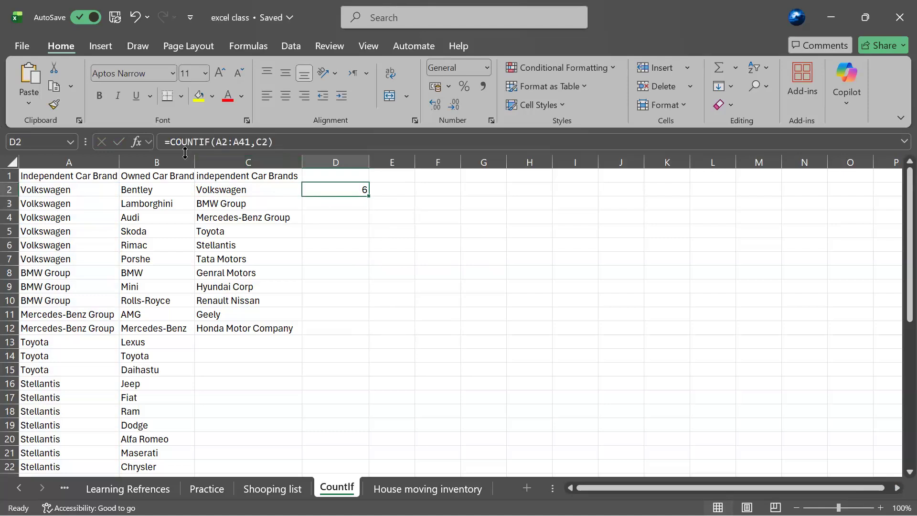
pyautogui.click(182, 148)
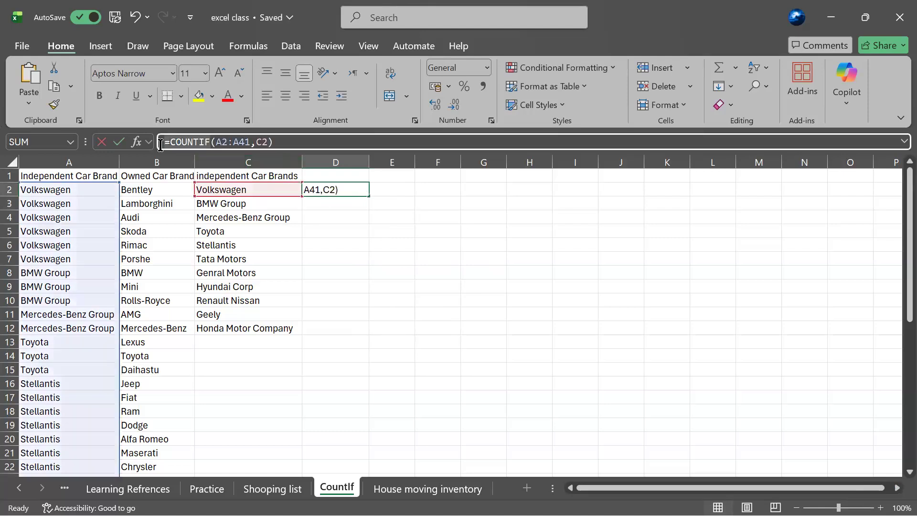
pyautogui.click(331, 206)
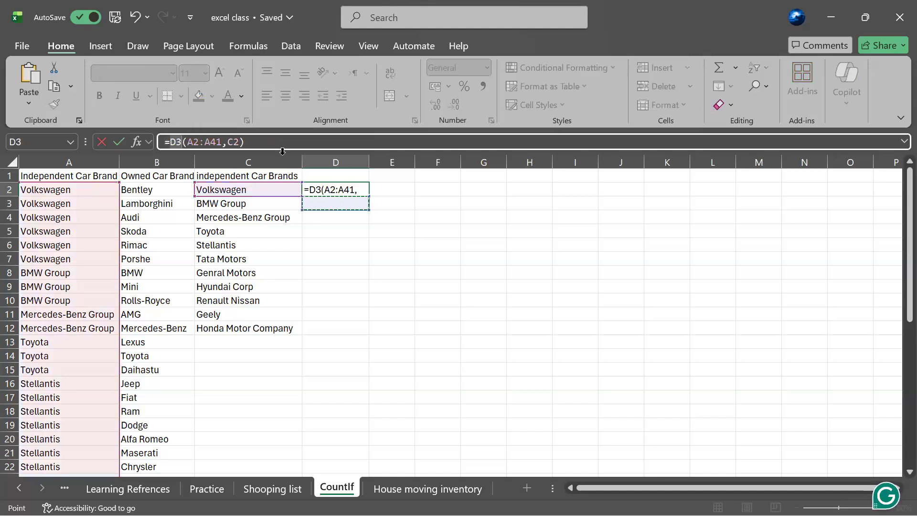
pyautogui.click(309, 190)
pyautogui.click(329, 186)
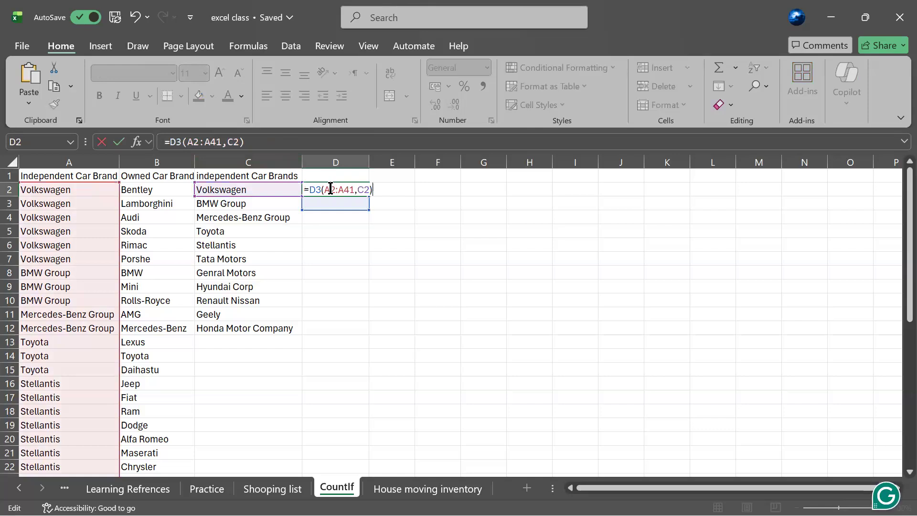
pyautogui.click(338, 217)
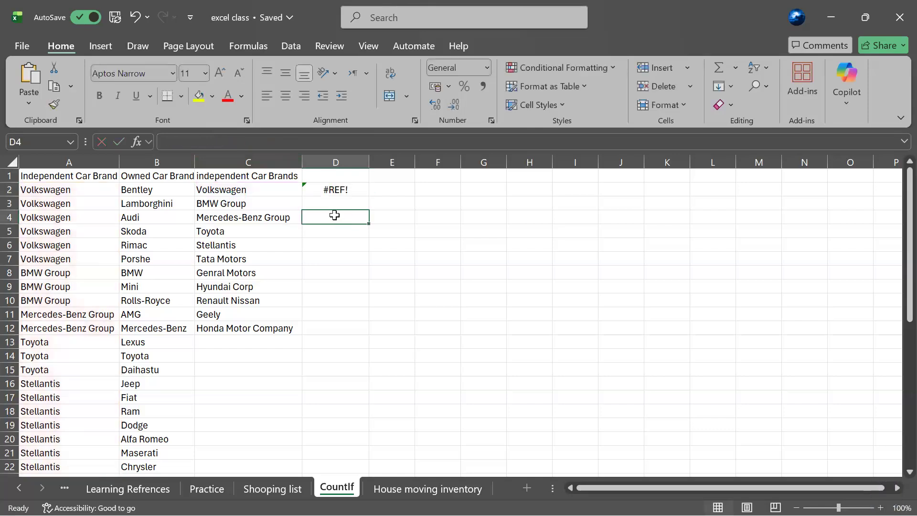
pyautogui.hotkey('ctrl', 'z')
# Step: Try to paste the copied =COUNTIF text into D3, and clear the cell again
pyautogui.click(333, 201)
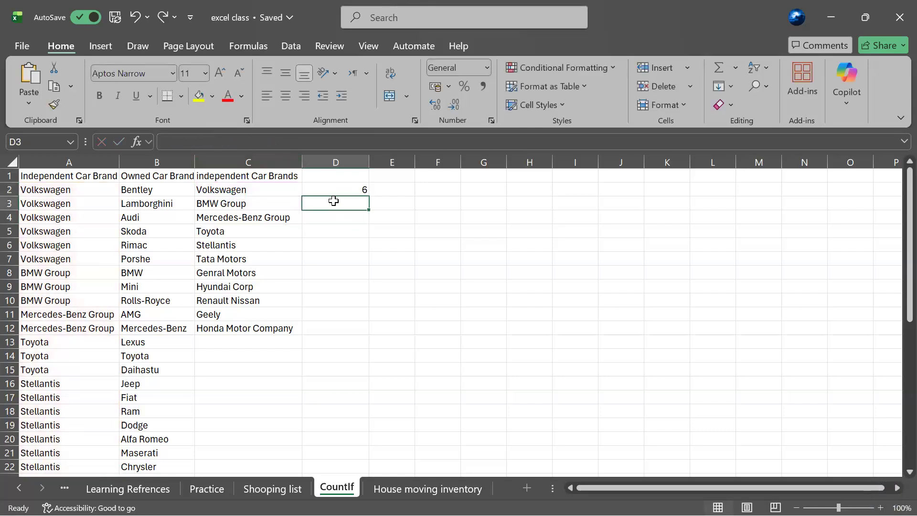
pyautogui.write('=COUNTIF')
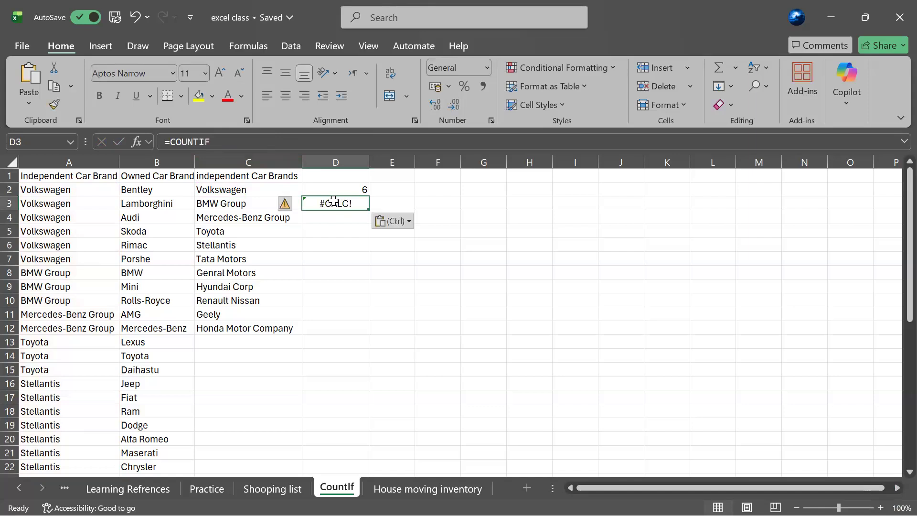
pyautogui.press('BackSpace')
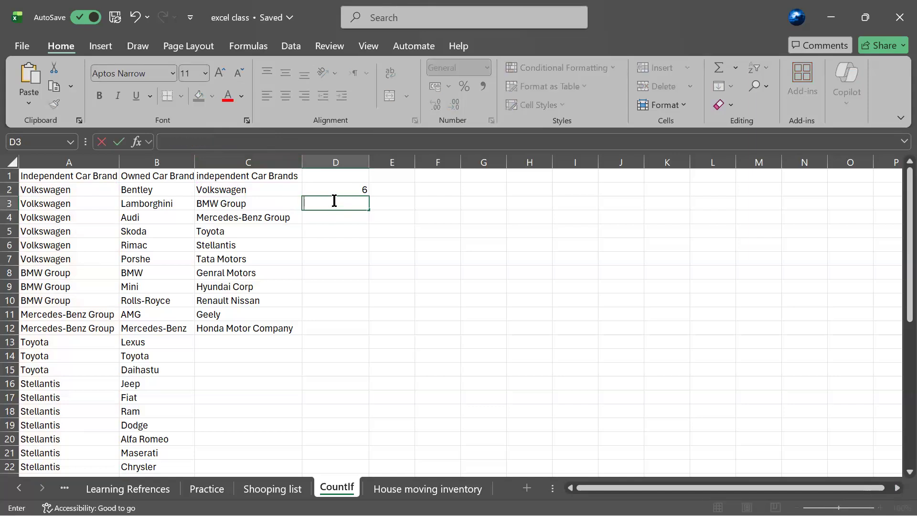
# Step: Enter the formula =COUNTIF(A2:A41,C3) in D3 to count how many brands BMW Group owns
pyautogui.write('=')
pyautogui.write('C')
pyautogui.write('oin')
pyautogui.press('BackSpace')
pyautogui.press('BackSpace')
pyautogui.press('BackSpace')
pyautogui.write('ount')
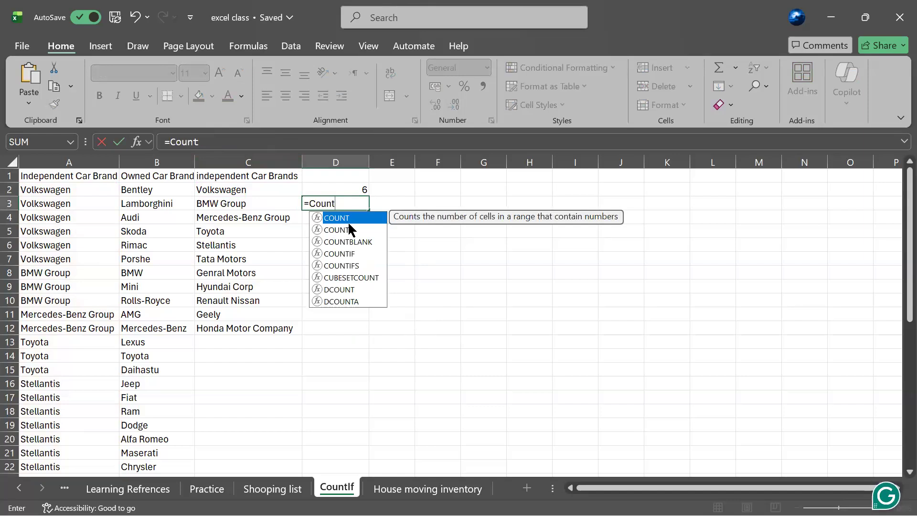
pyautogui.write('if')
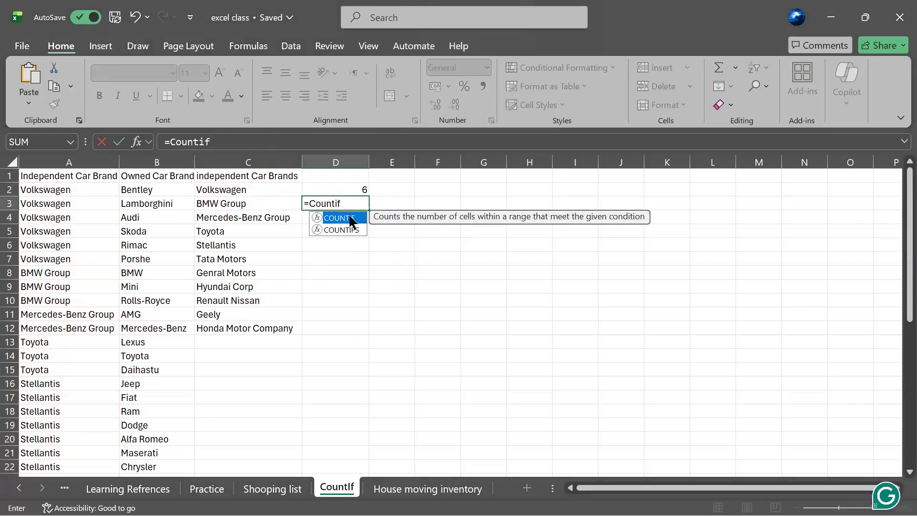
pyautogui.doubleClick(358, 218)
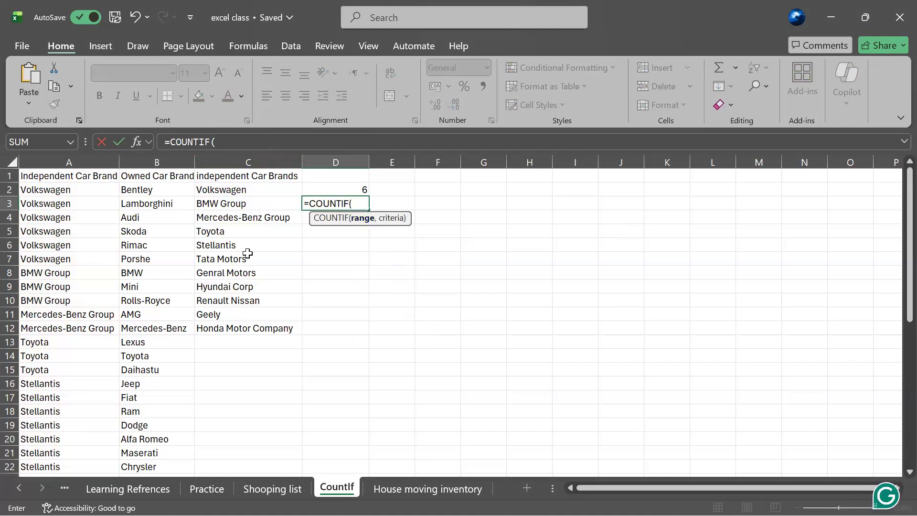
pyautogui.write('A2:')
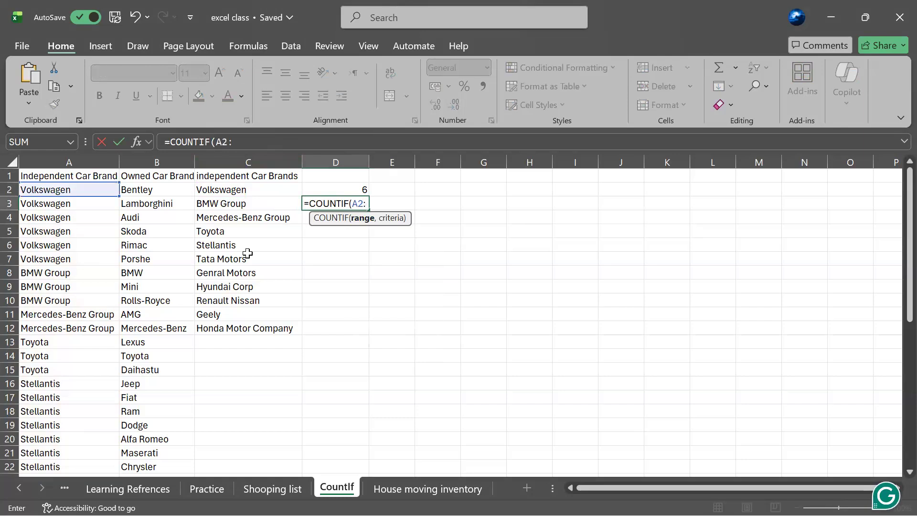
pyautogui.write('A')
pyautogui.write('4')
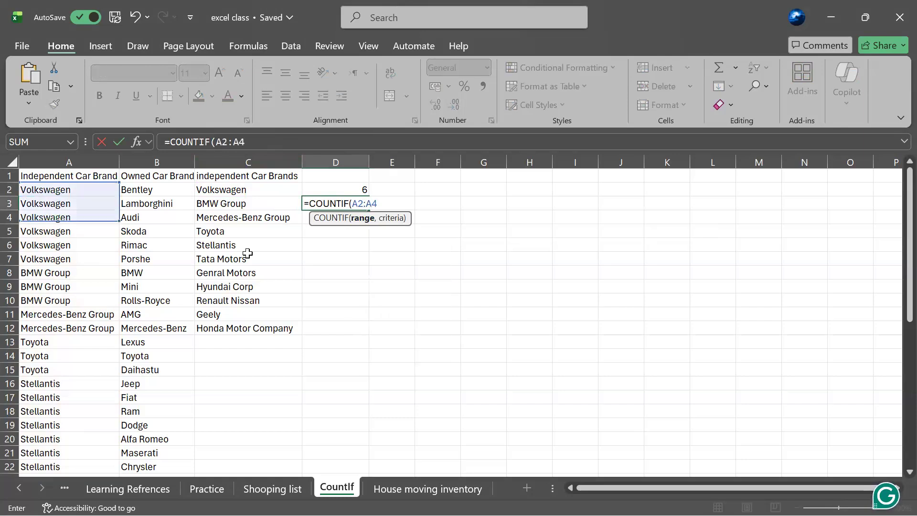
pyautogui.write('1,')
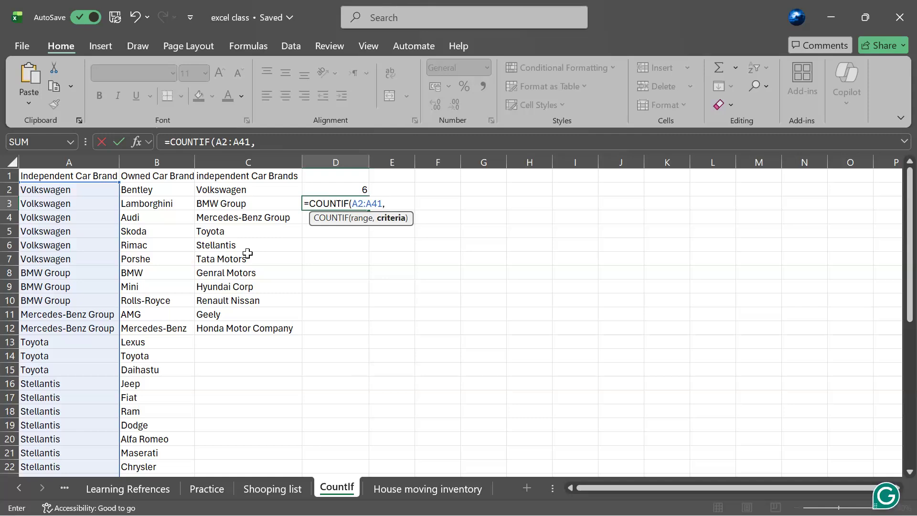
pyautogui.write('C3)')
pyautogui.press('Return')
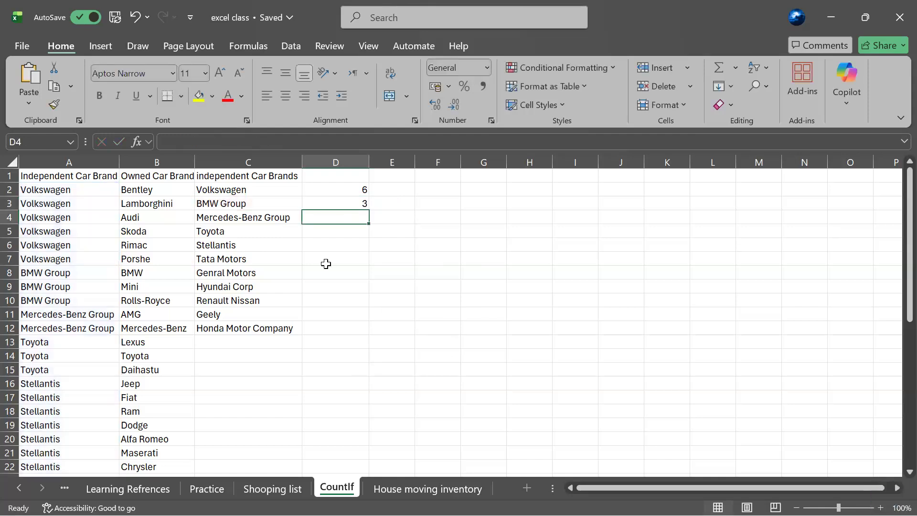
# Step: Enter the formula =COUNTIF(A2:A41,C4) in D4 to count how many brands Mercedes-Benz Group owns
pyautogui.write('=Con')
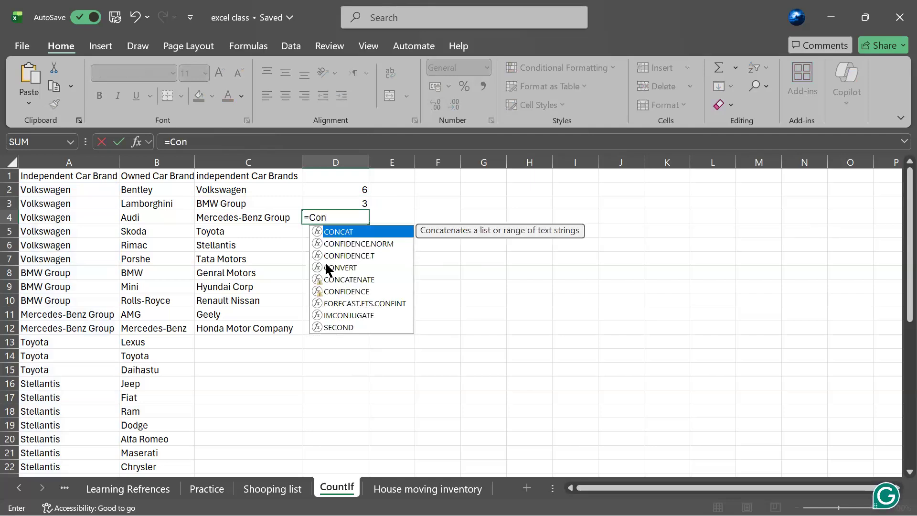
pyautogui.press('BackSpace')
pyautogui.write('unt')
pyautogui.doubleClick(354, 268)
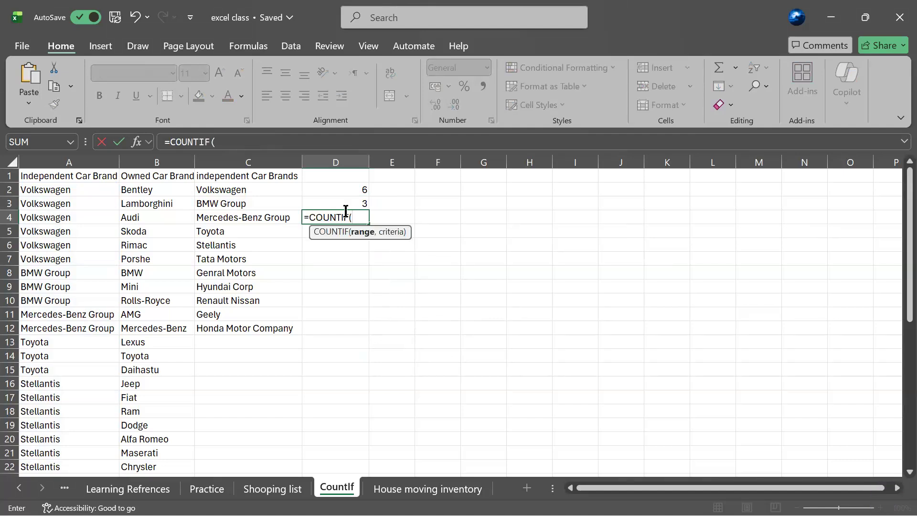
pyautogui.write('A2:A')
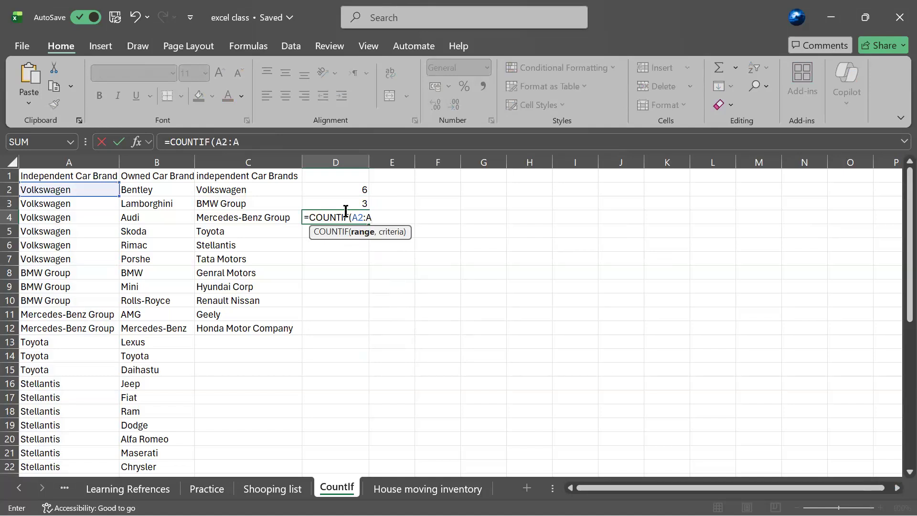
pyautogui.write('41')
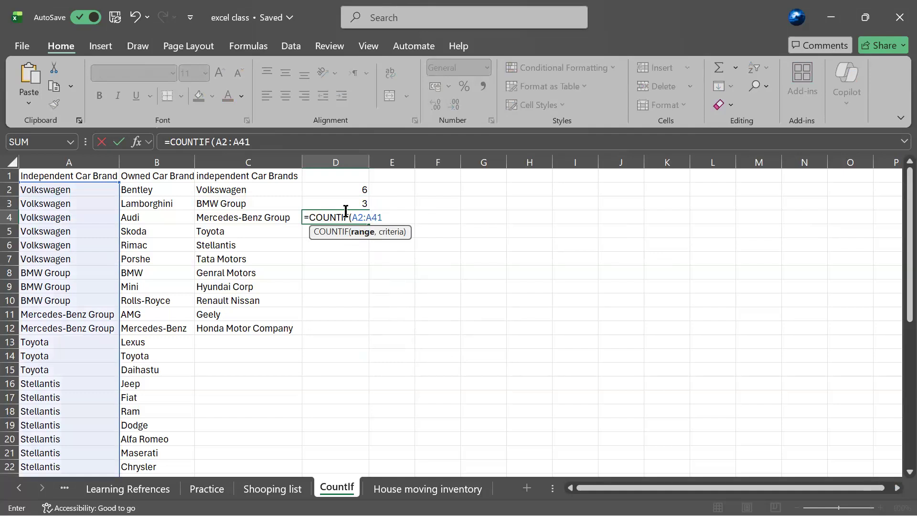
pyautogui.write(',C4)')
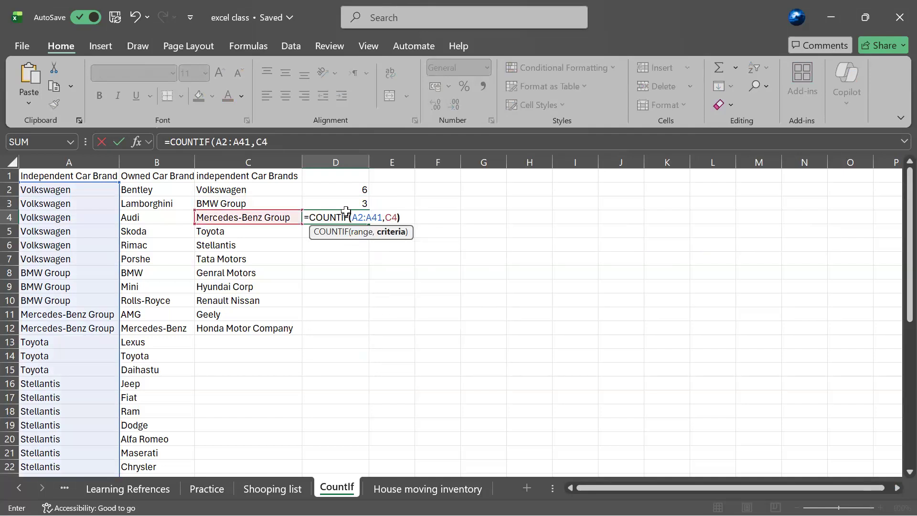
# Step: Complete the Mercedes-Benz Group count formula in D4, and count Toyota in D5 with =COUNTIF(A1:A41,C5)
pyautogui.press('Return')
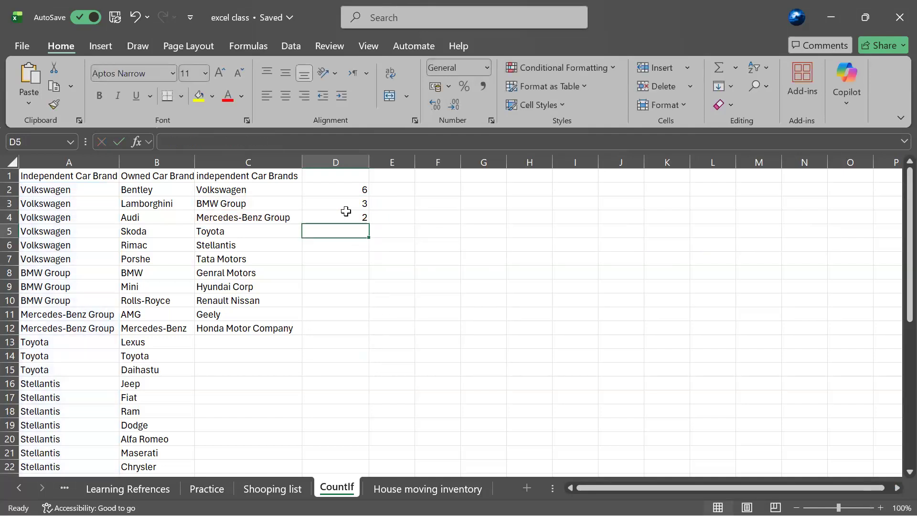
pyautogui.write('=count')
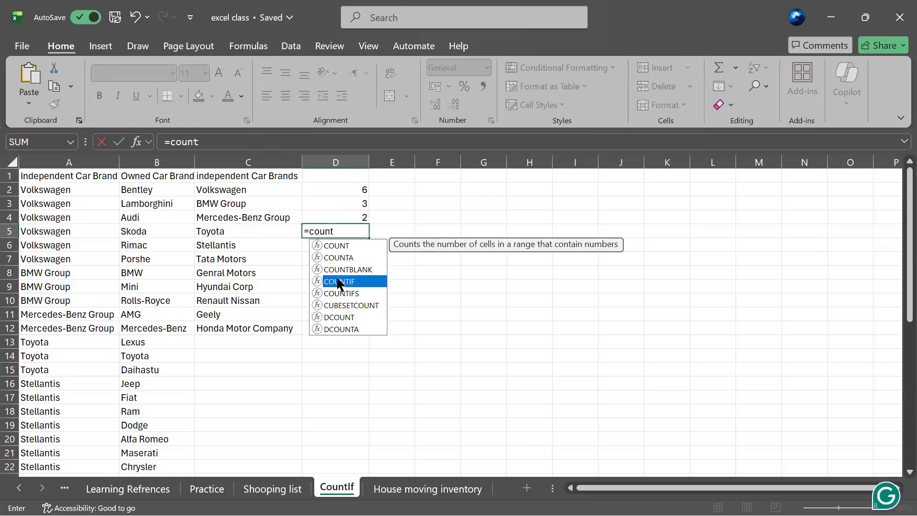
pyautogui.doubleClick(337, 279)
pyautogui.write('A')
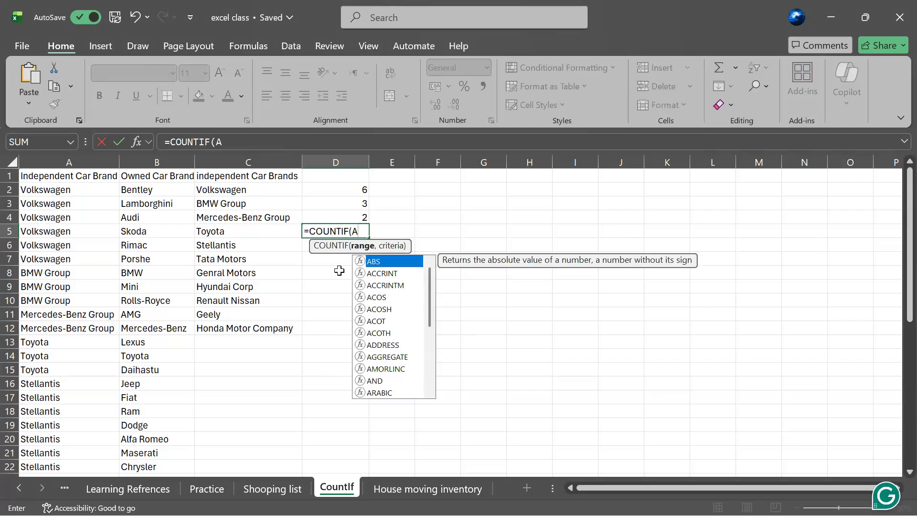
pyautogui.write('1:')
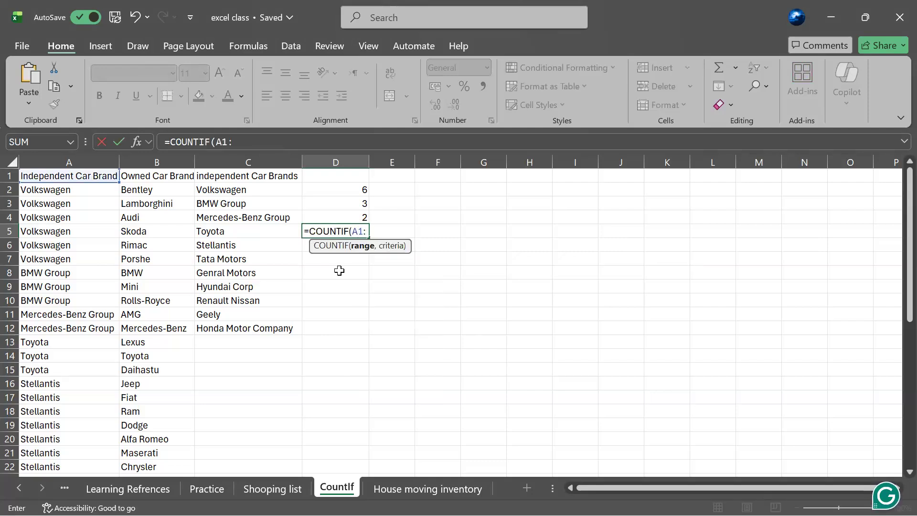
pyautogui.write('A41')
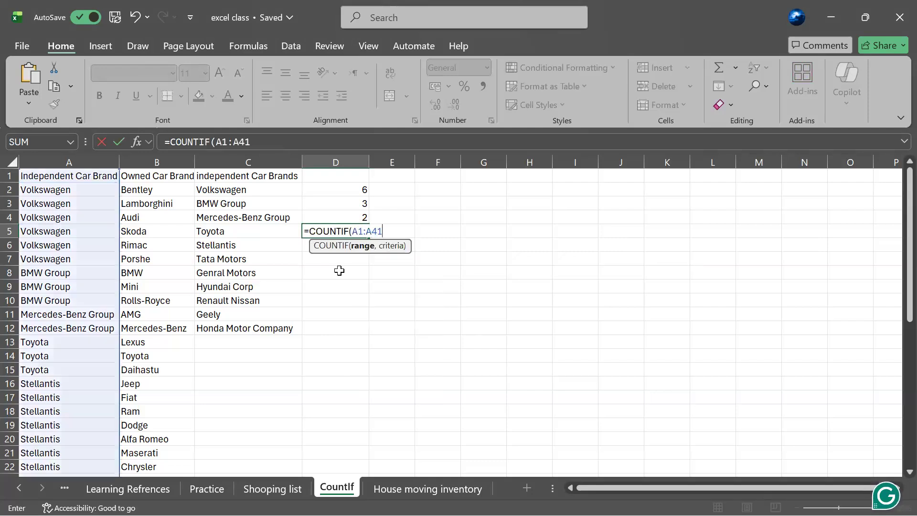
pyautogui.write(',')
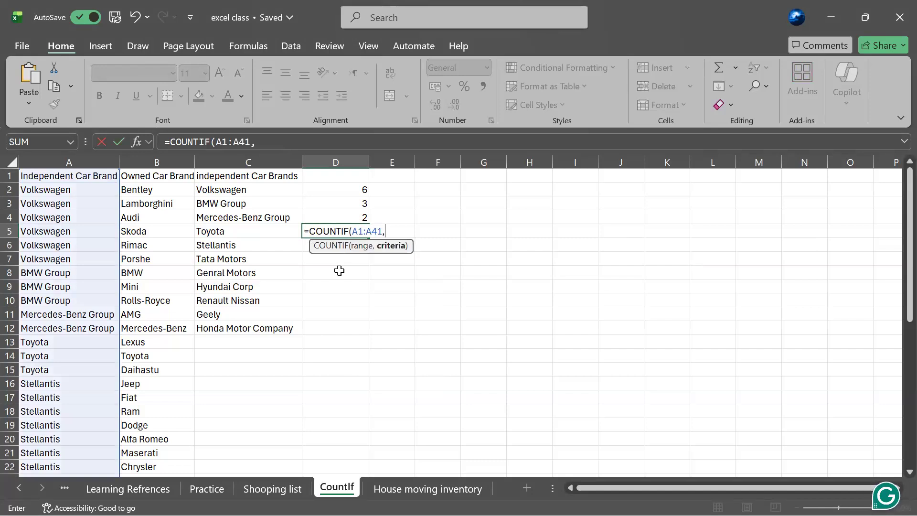
pyautogui.write('A')
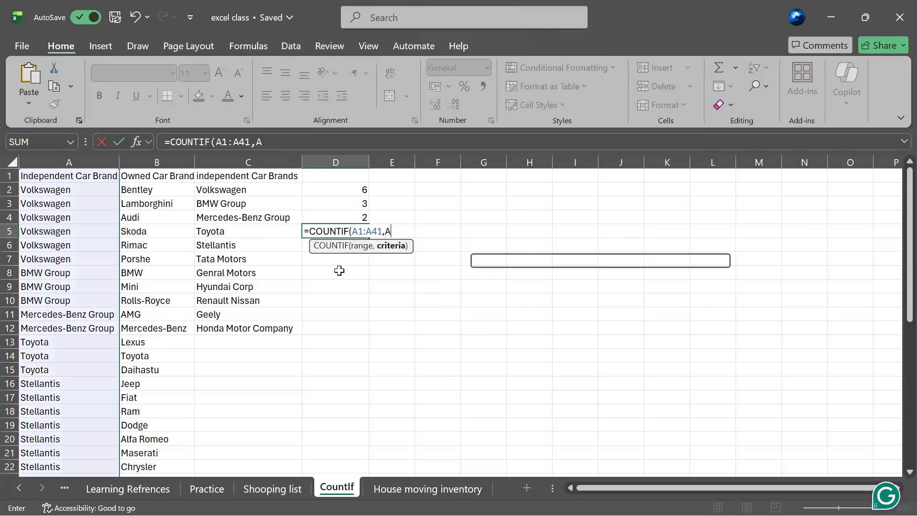
pyautogui.press('BackSpace')
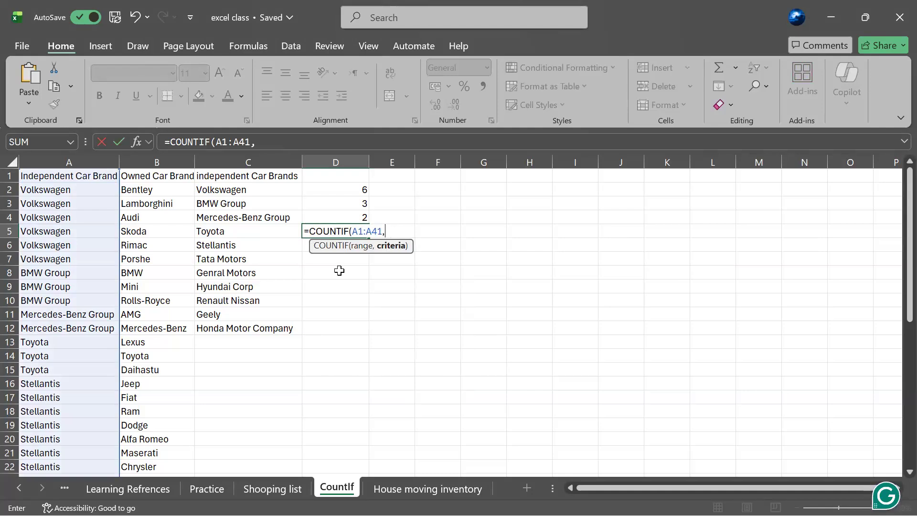
pyautogui.write('C5')
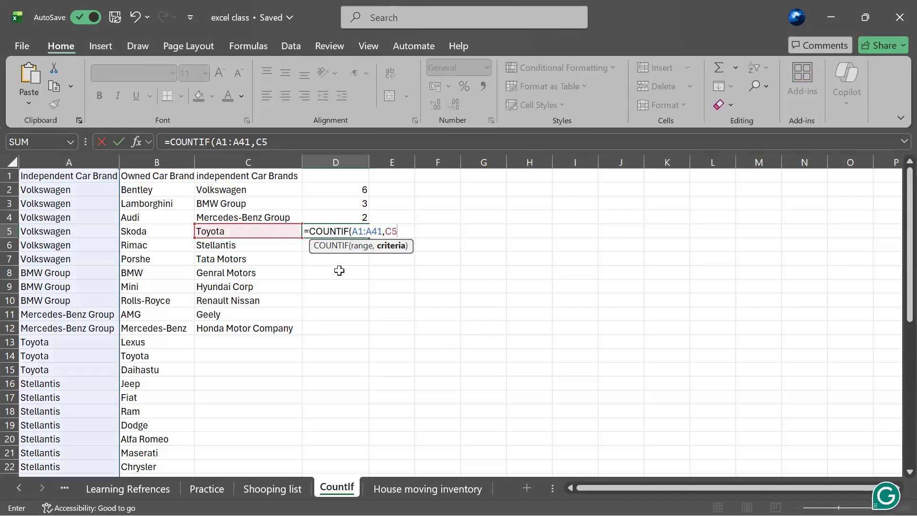
pyautogui.press('Return')
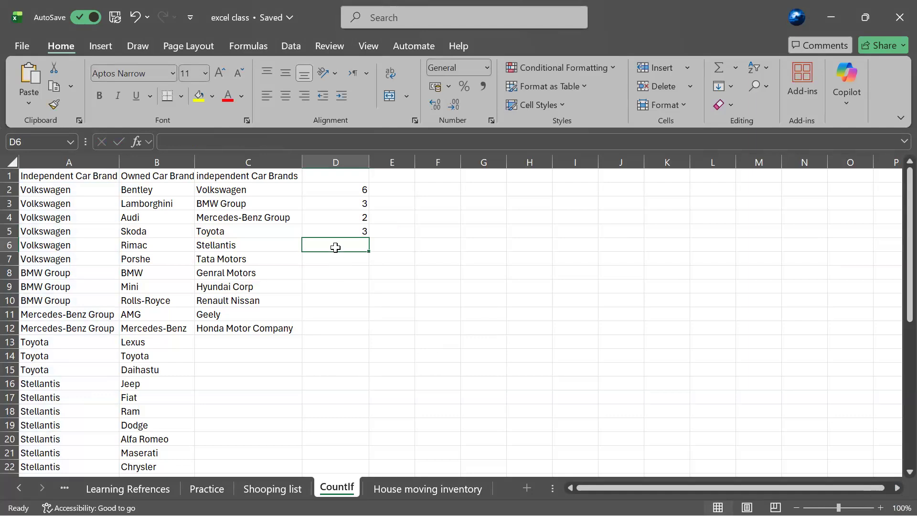
# Step: Count the Stellantis entries in cell D6 with the formula =COUNTIF(A1:A41,C6)
pyautogui.write('=c')
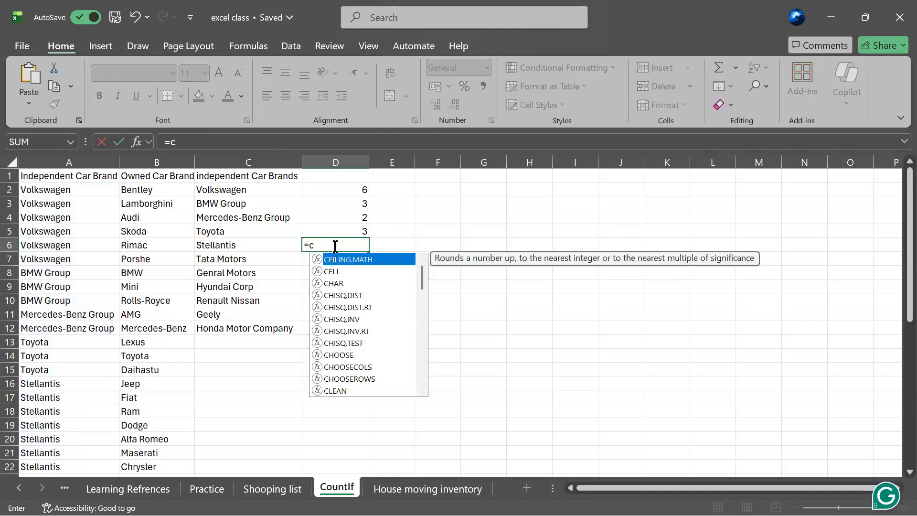
pyautogui.write('ount')
pyautogui.click(333, 290)
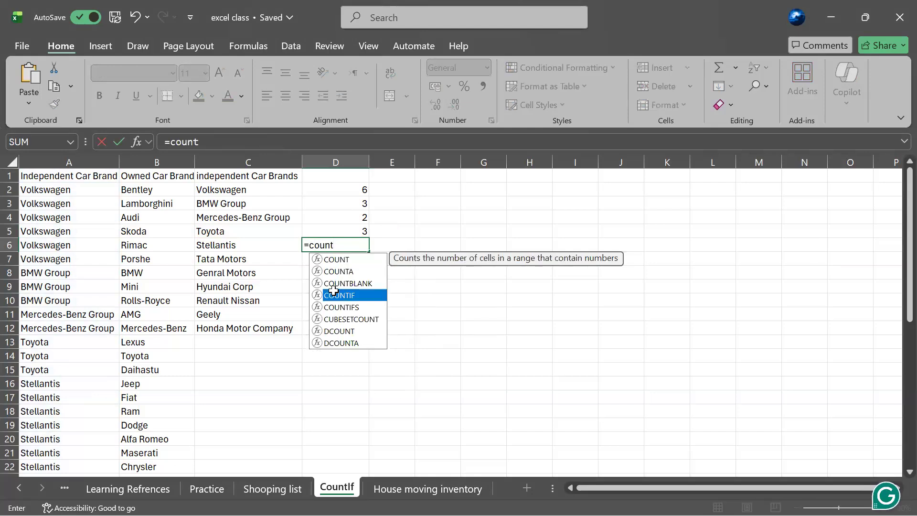
pyautogui.doubleClick(332, 290)
pyautogui.write('A')
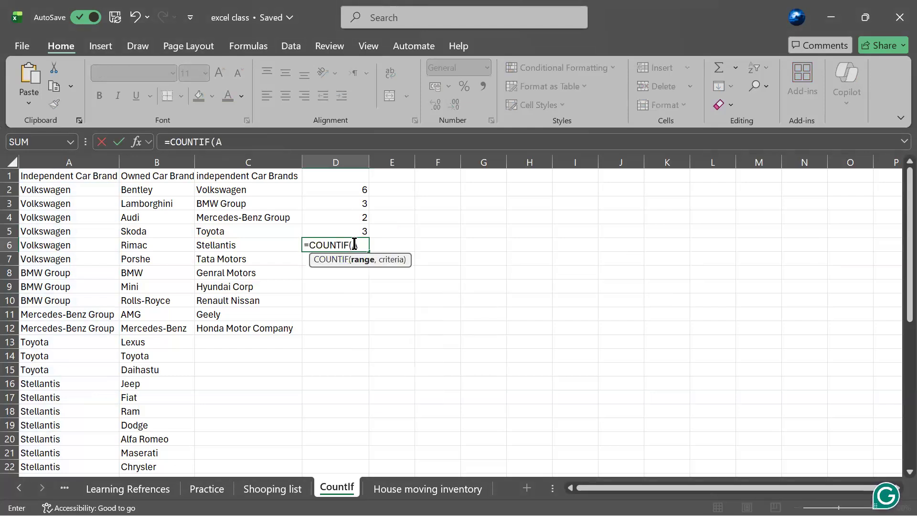
pyautogui.write('1:A41')
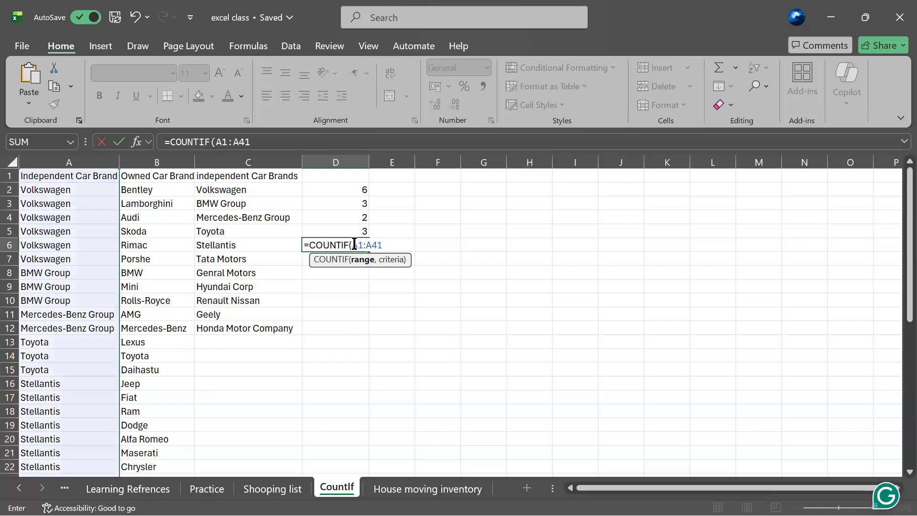
pyautogui.write(',')
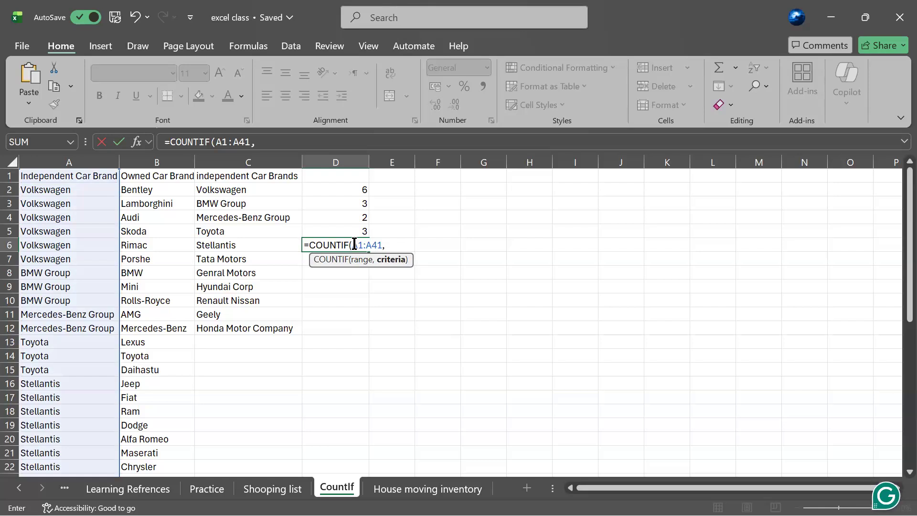
pyautogui.write('Ct')
pyautogui.press('BackSpace')
pyautogui.write('5')
pyautogui.press('BackSpace')
pyautogui.write('6')
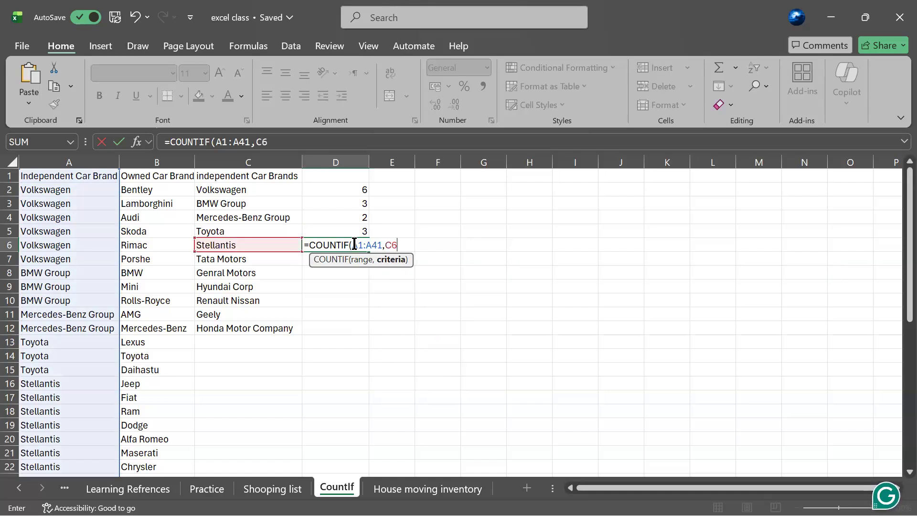
pyautogui.write(')')
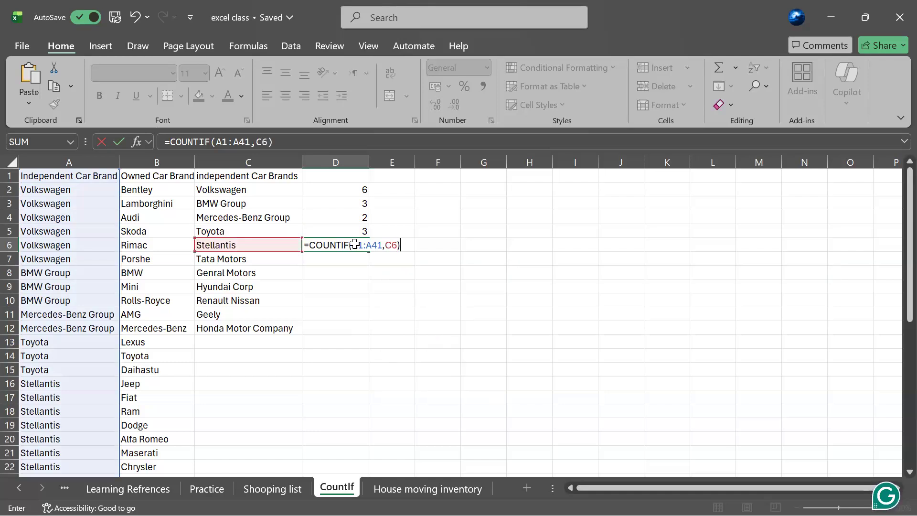
pyautogui.press('Return')
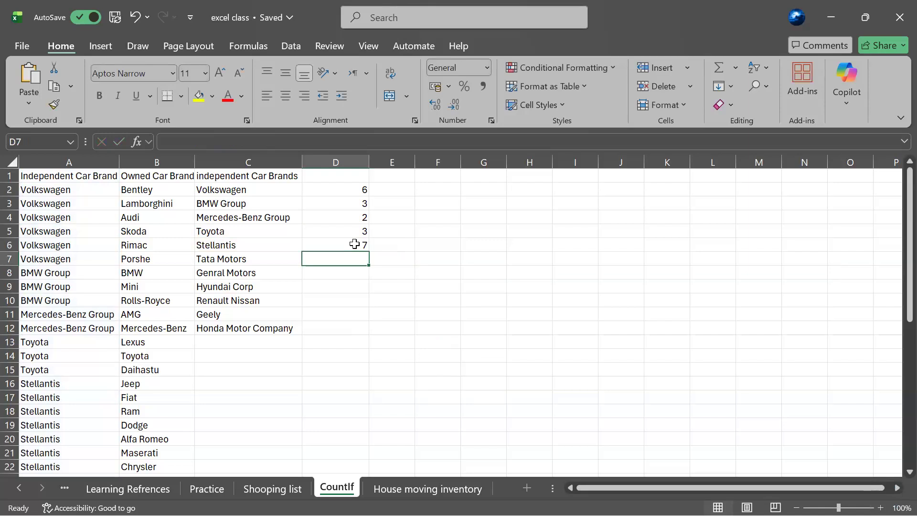
# Step: Enter the formula =COUNTIF(A1:A41,C6) in cell D7, beside Tata Motors
pyautogui.write('S')
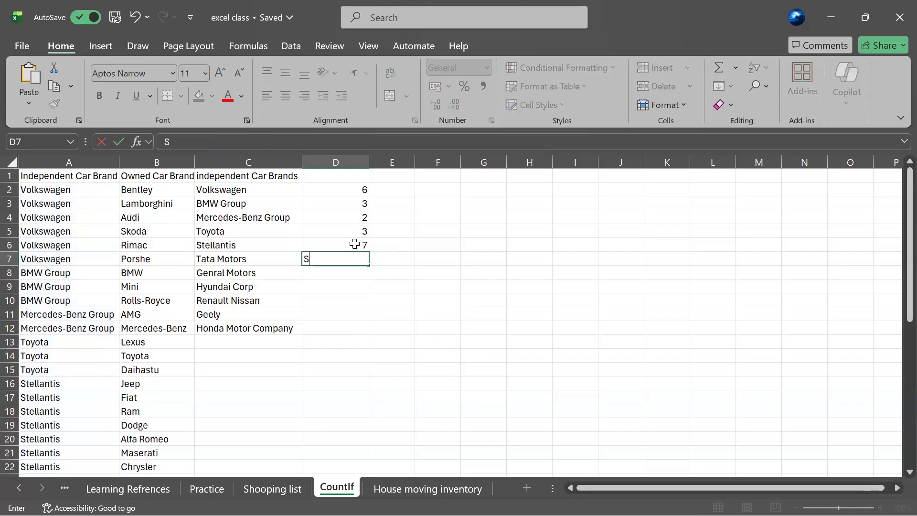
pyautogui.press('BackSpace')
pyautogui.write('=')
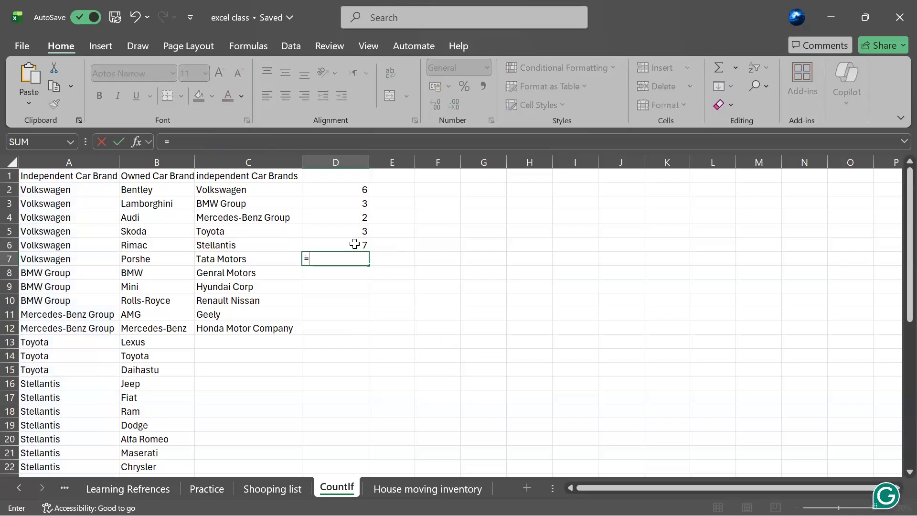
pyautogui.write('count')
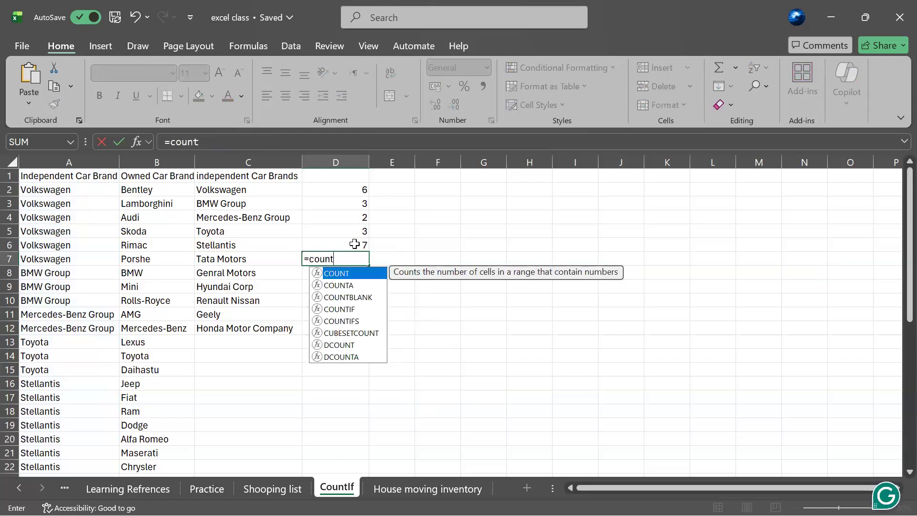
pyautogui.doubleClick(358, 310)
pyautogui.write('A1:A4 1')
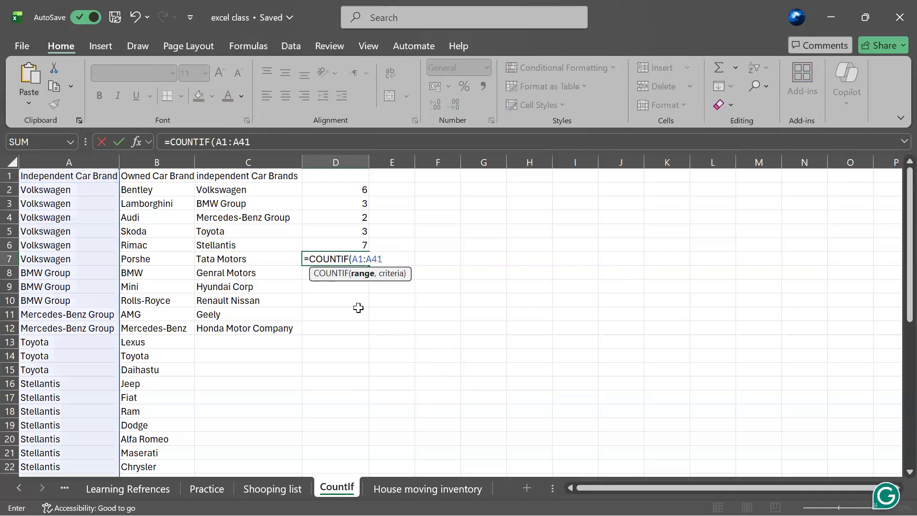
pyautogui.write(',')
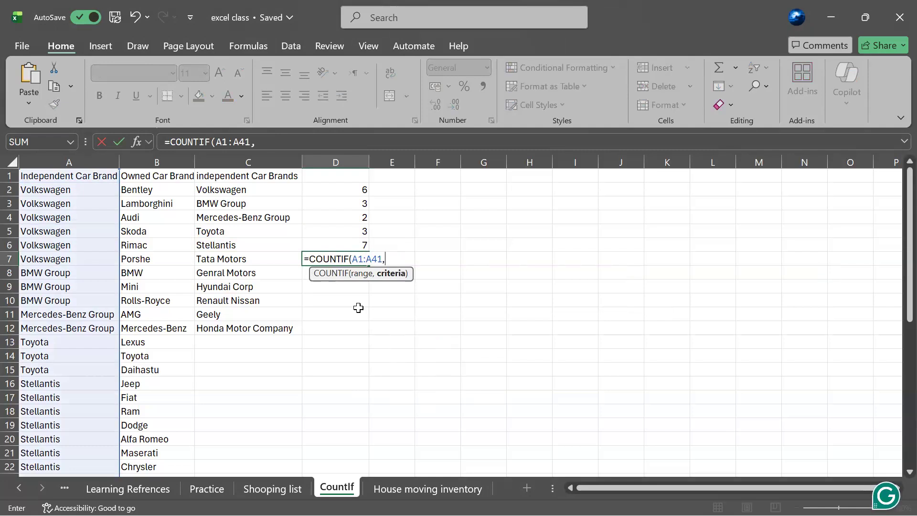
pyautogui.write('c')
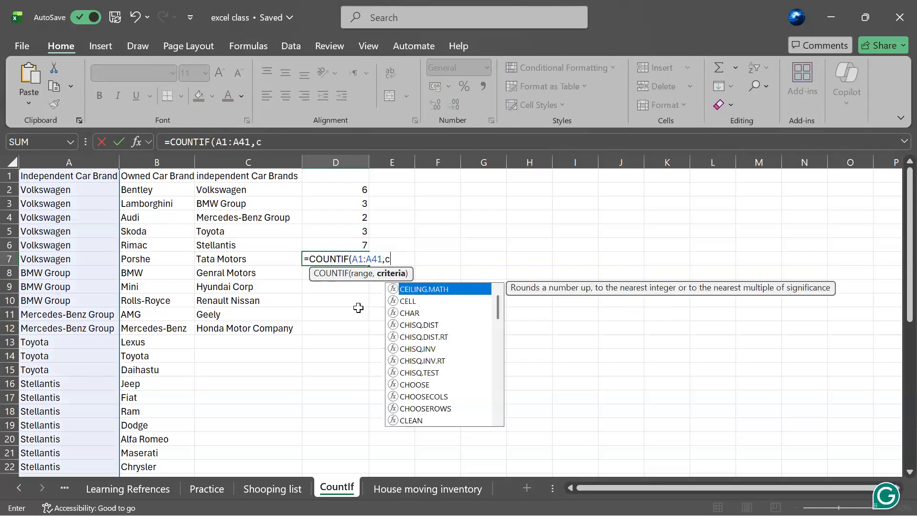
pyautogui.press('BackSpace')
pyautogui.write('c6')
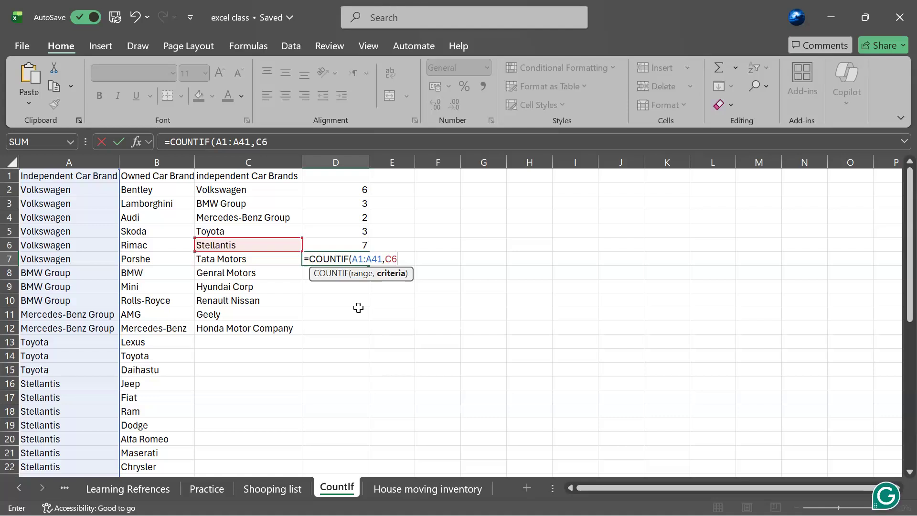
pyautogui.write(')')
pyautogui.press('Return')
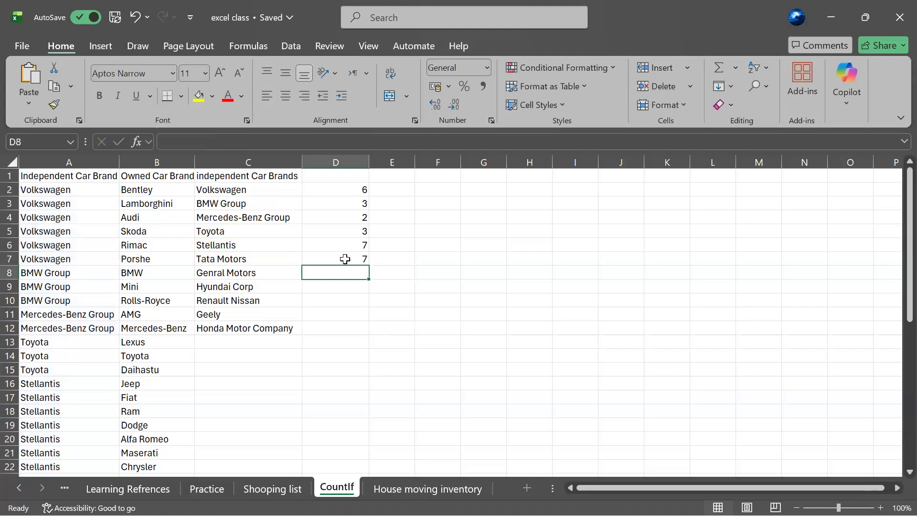
# Step: Change the criteria reference of the COUNTIF formula in D7 to C7, so it counts Tata Motors
pyautogui.click(350, 258)
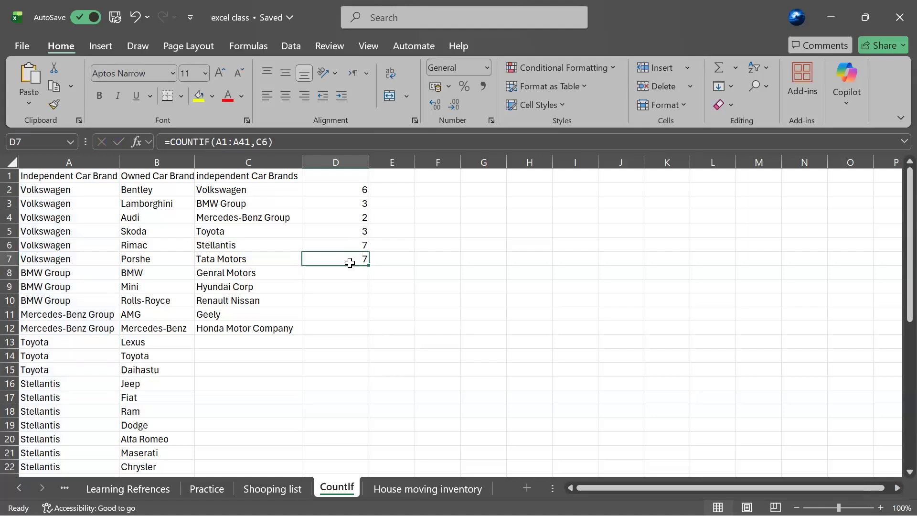
pyautogui.doubleClick(350, 259)
pyautogui.click(390, 258)
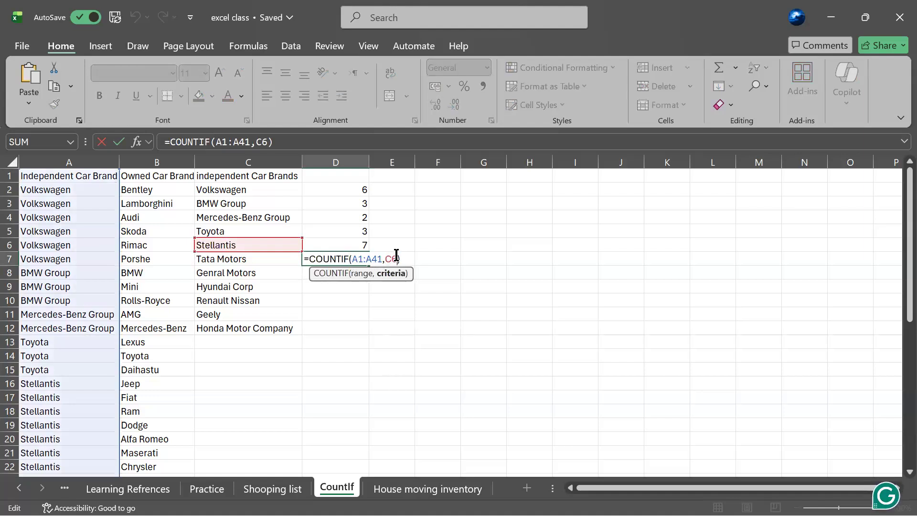
pyautogui.press('BackSpace')
pyautogui.write('7')
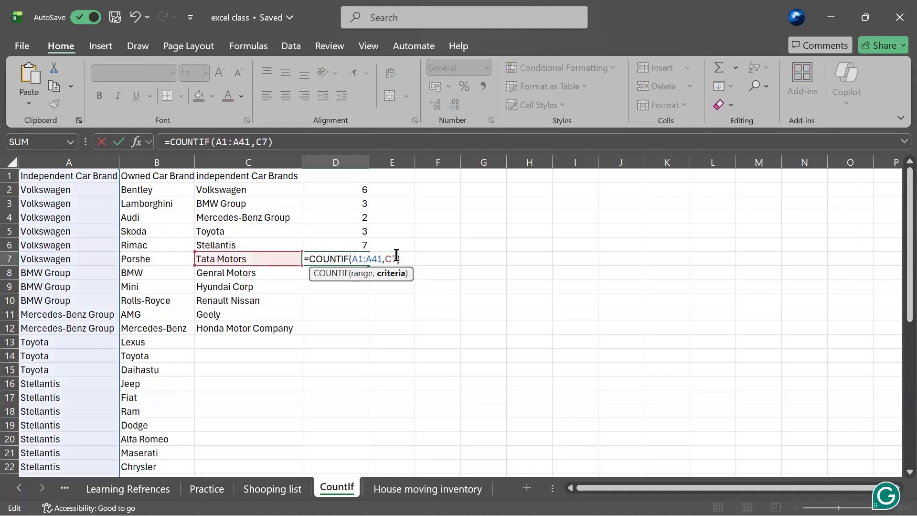
pyautogui.press('Return')
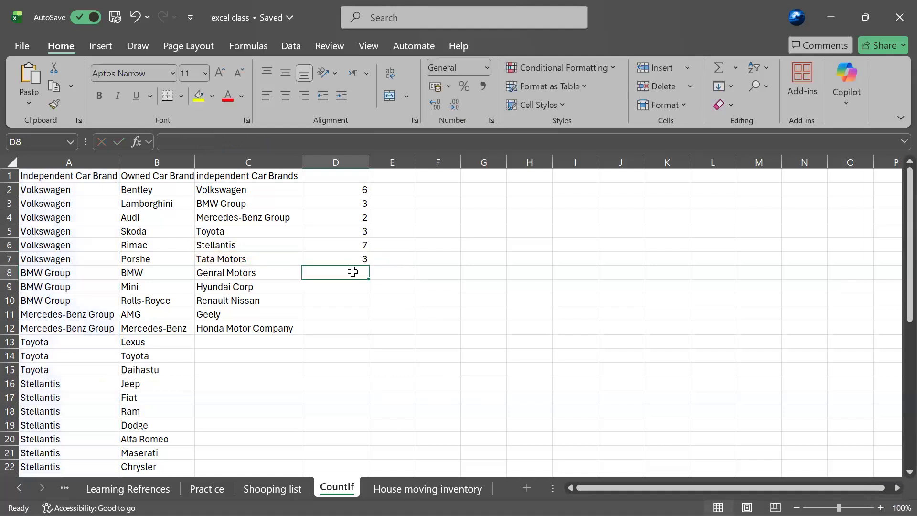
# Step: Count the Genral Motors entries in cell D8 with the formula =COUNTIF(A1:A41,C8)
pyautogui.write('=c')
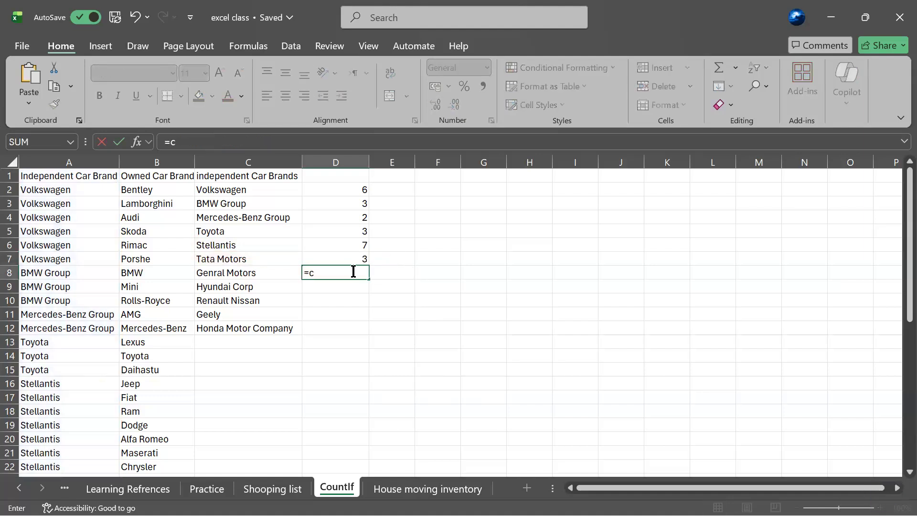
pyautogui.write('ount')
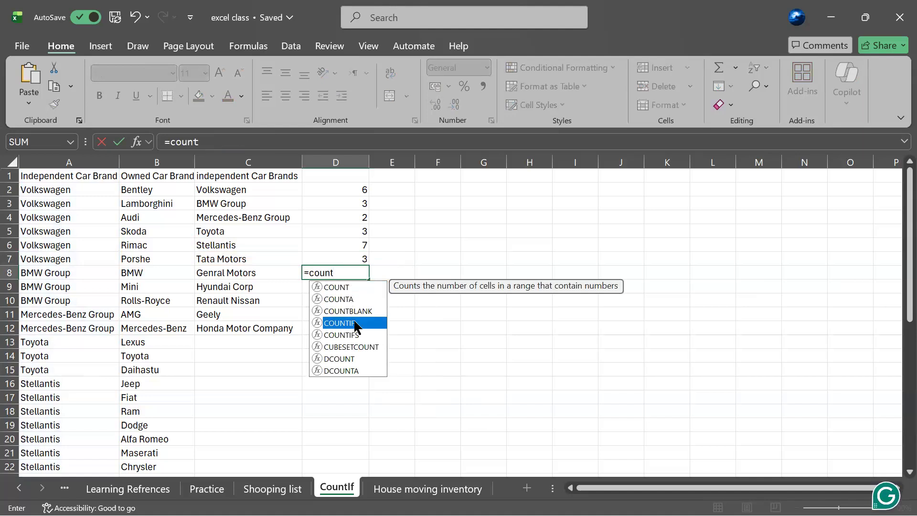
pyautogui.press('Tab')
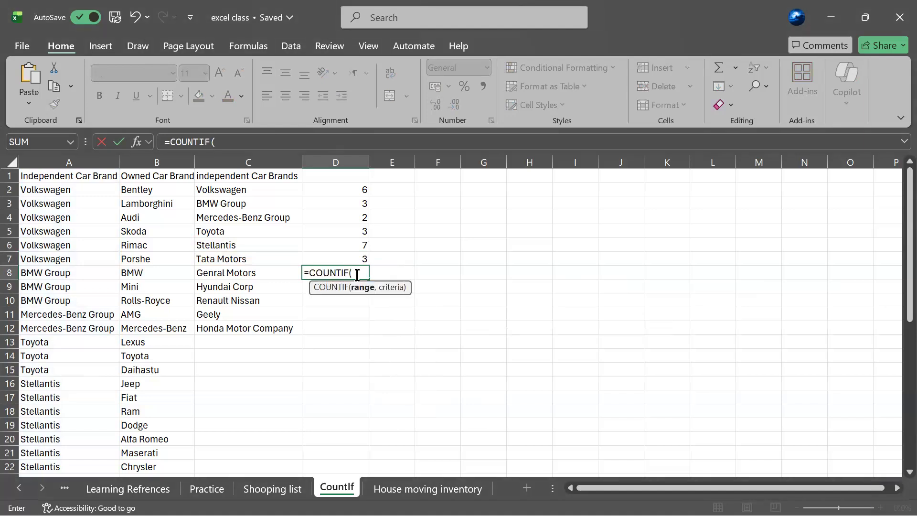
pyautogui.write('A')
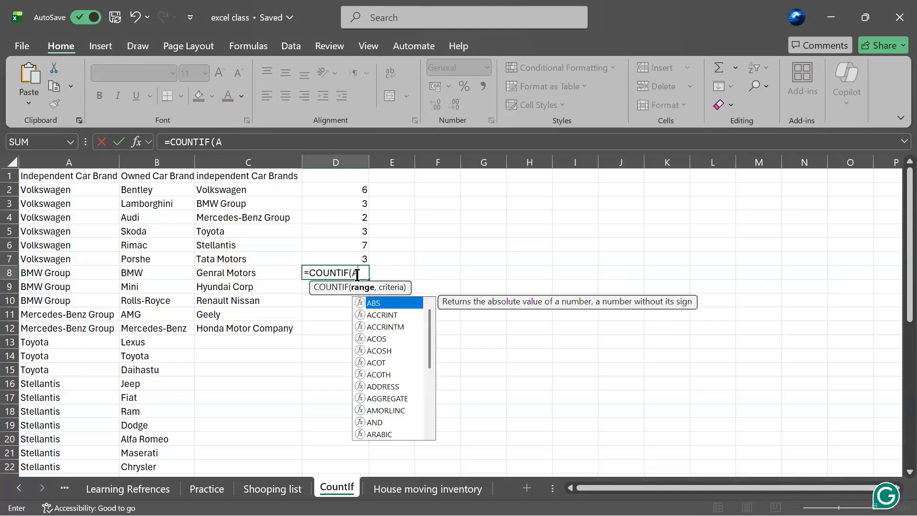
pyautogui.write('1:')
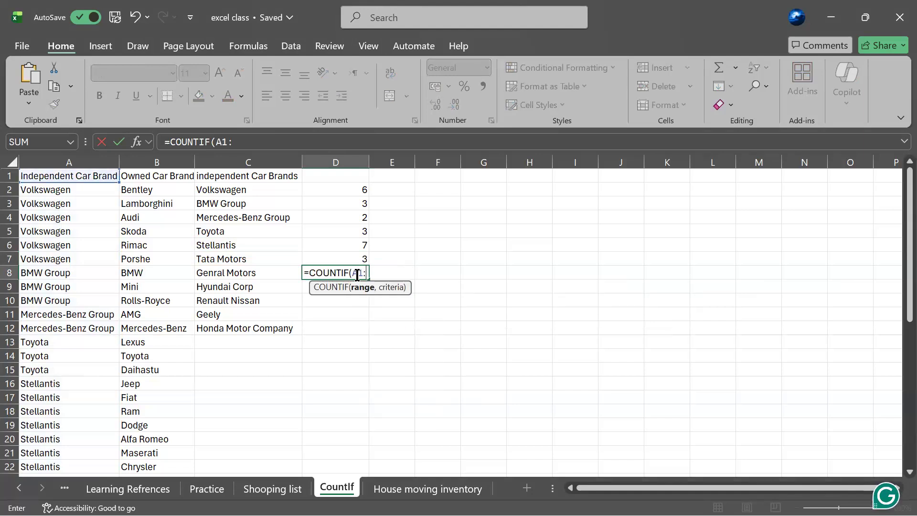
pyautogui.write('A41')
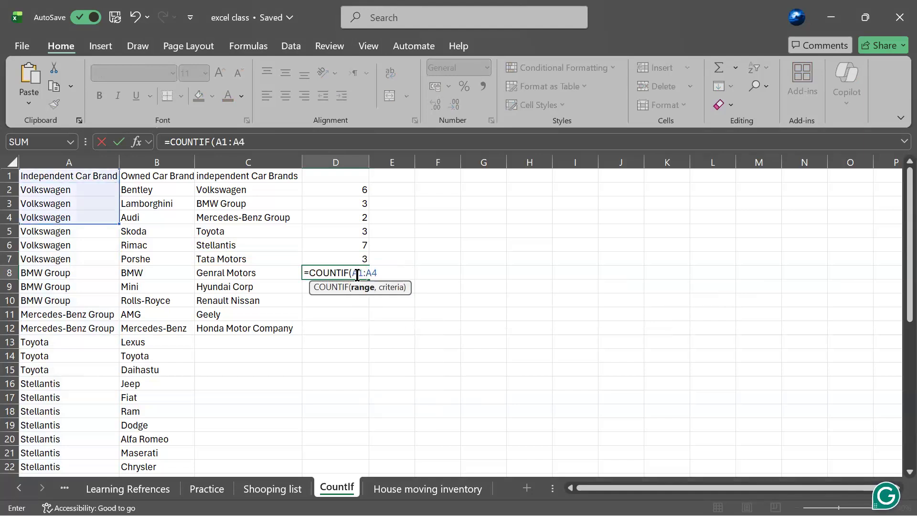
pyautogui.write('C8)')
pyautogui.press('Return')
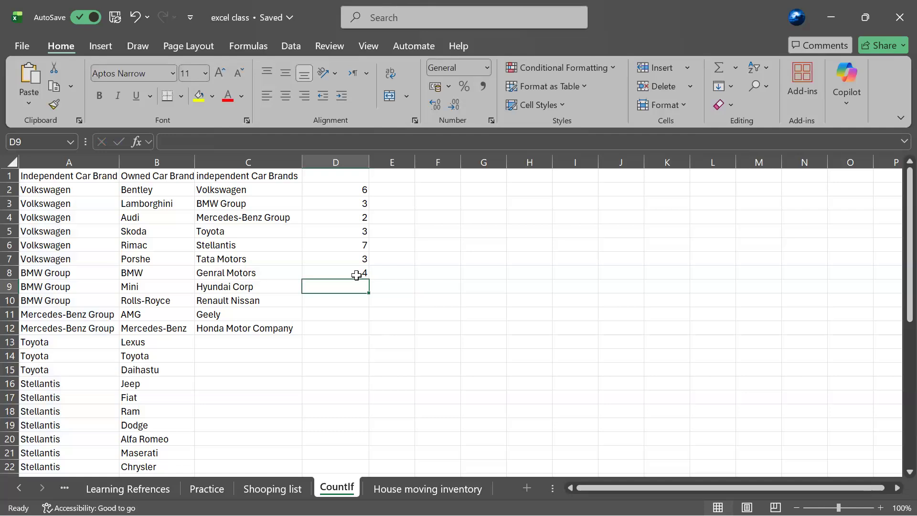
# Step: Count the Hyundai Corp entries in cell D9 with the formula =COUNTIF(A1:A41,C9)
pyautogui.write('=co')
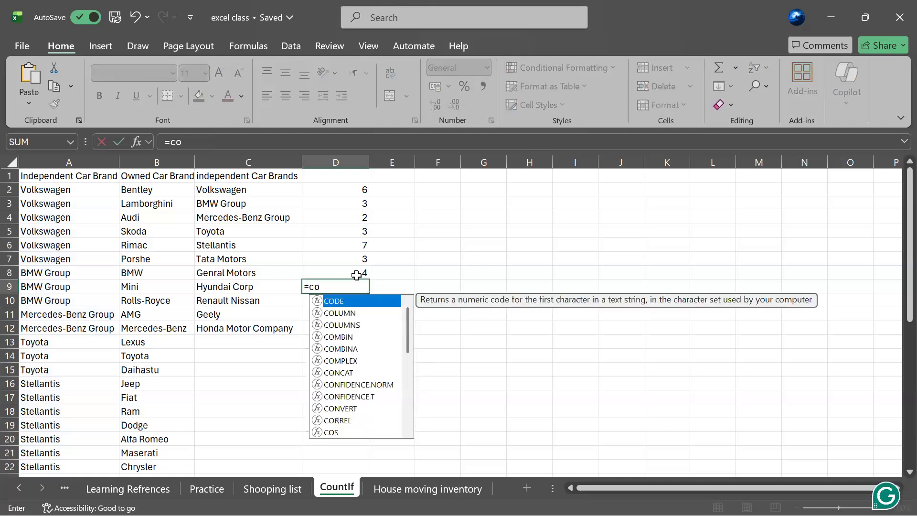
pyautogui.write('un')
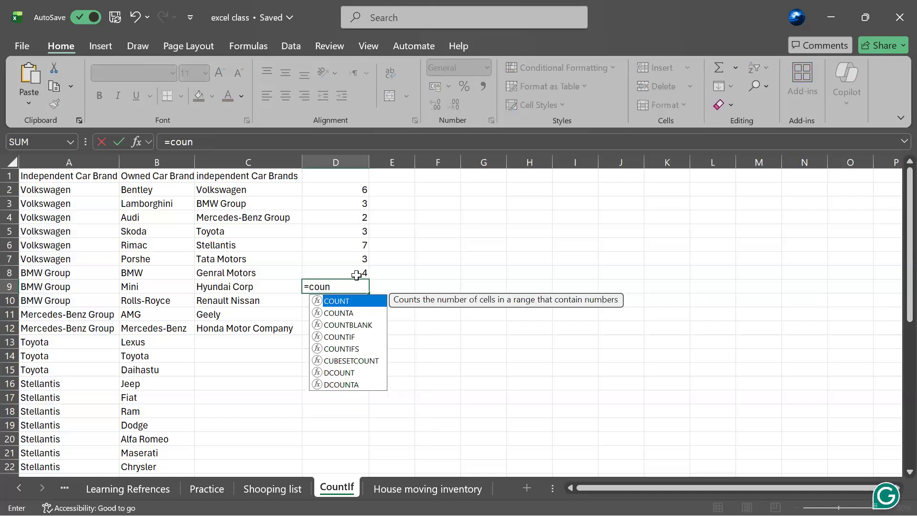
pyautogui.doubleClick(354, 337)
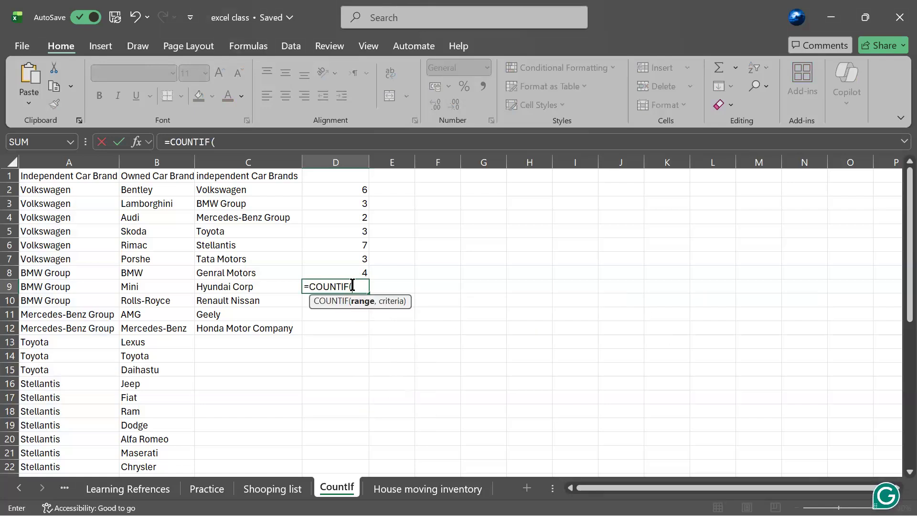
pyautogui.write('A1:A41')
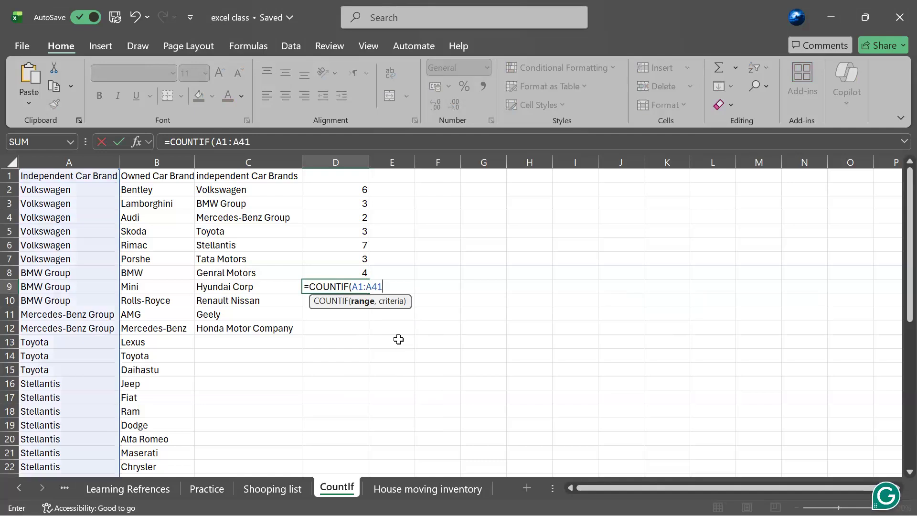
pyautogui.write(',C9')
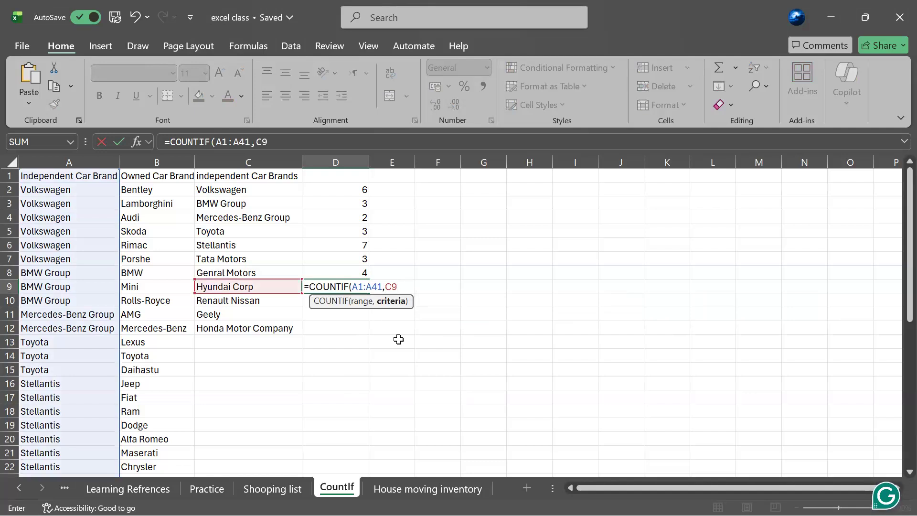
pyautogui.write(')')
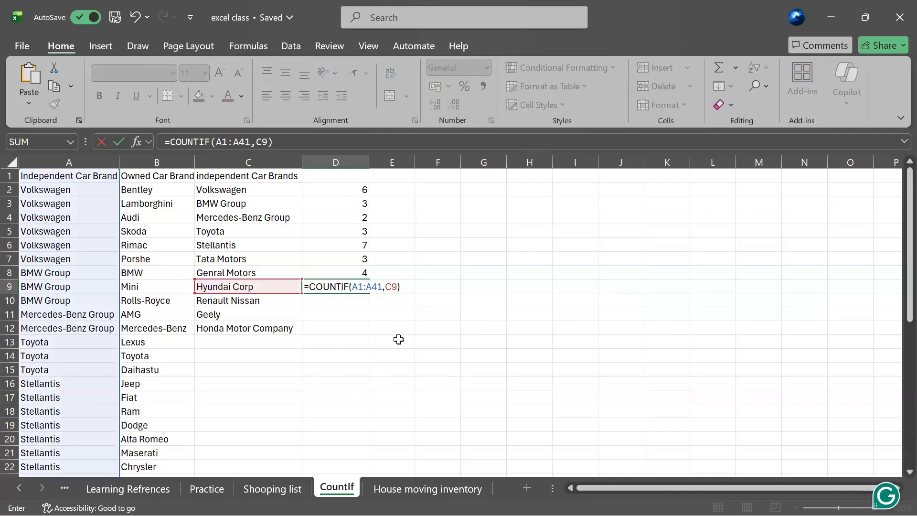
pyautogui.press('Return')
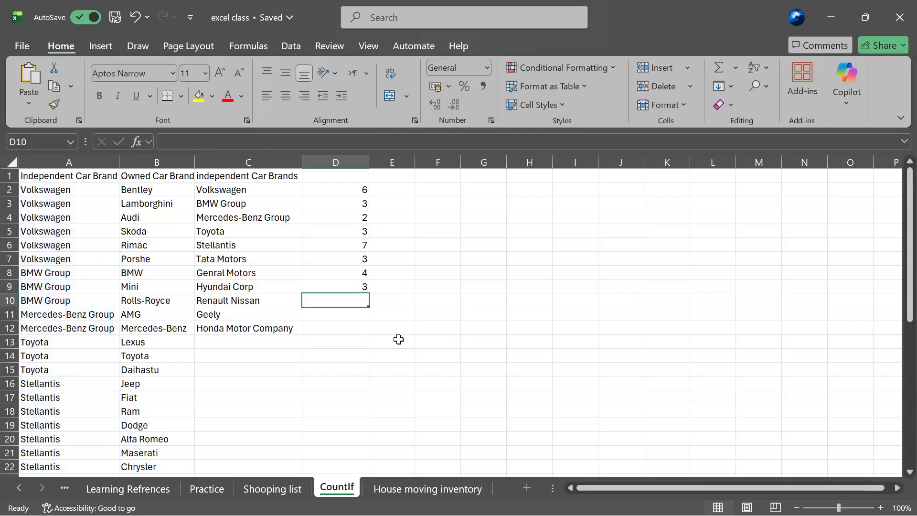
# Step: Count the Renault Nissan entries in cell D10 with the formula =COUNTIF(A1:A41,C10)
pyautogui.write('=c')
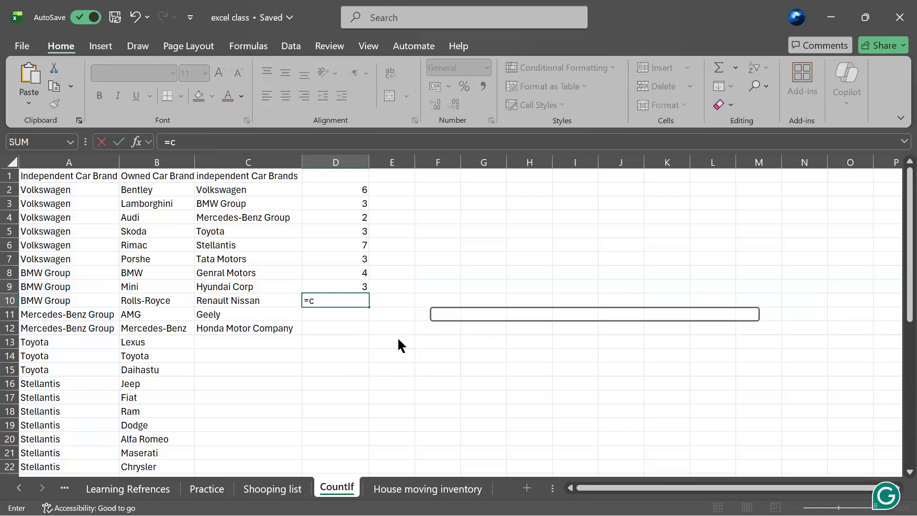
pyautogui.write('oun')
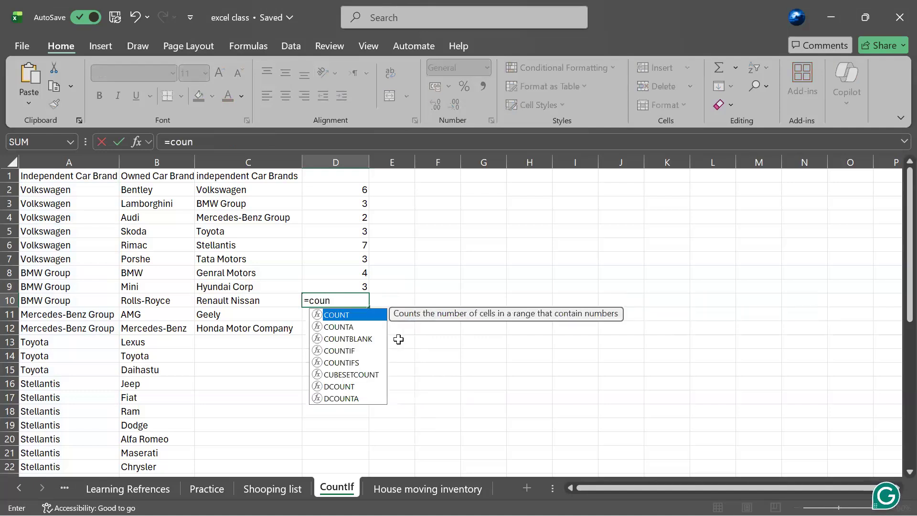
pyautogui.doubleClick(344, 355)
pyautogui.write('A1')
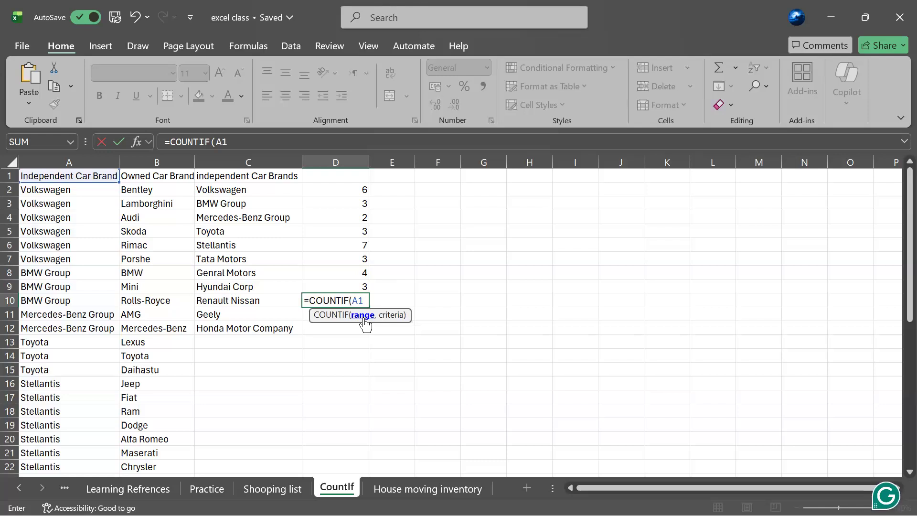
pyautogui.write(':A41')
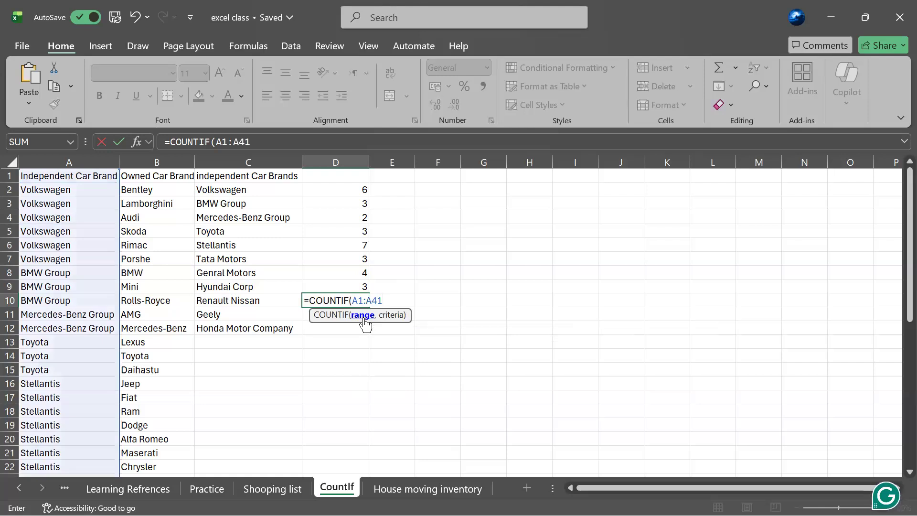
pyautogui.moveTo(387, 300); pyautogui.dragTo(350, 301)
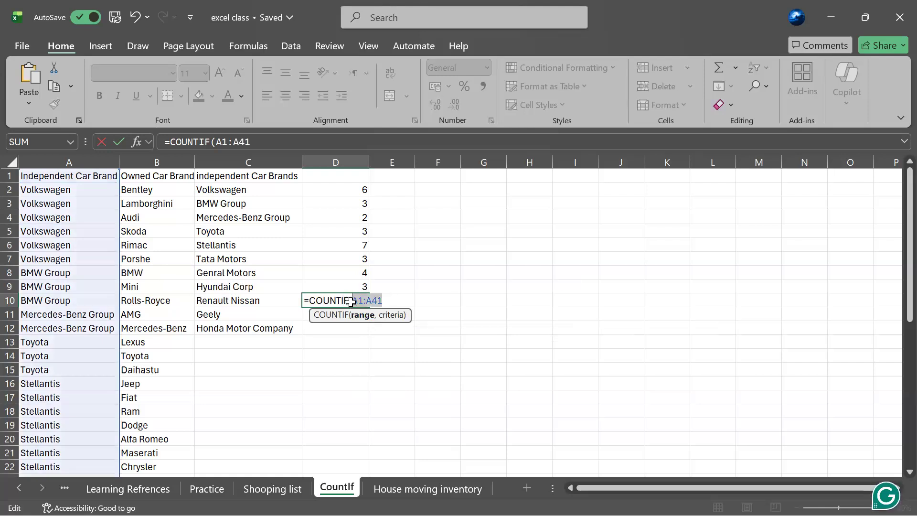
pyautogui.click(387, 301)
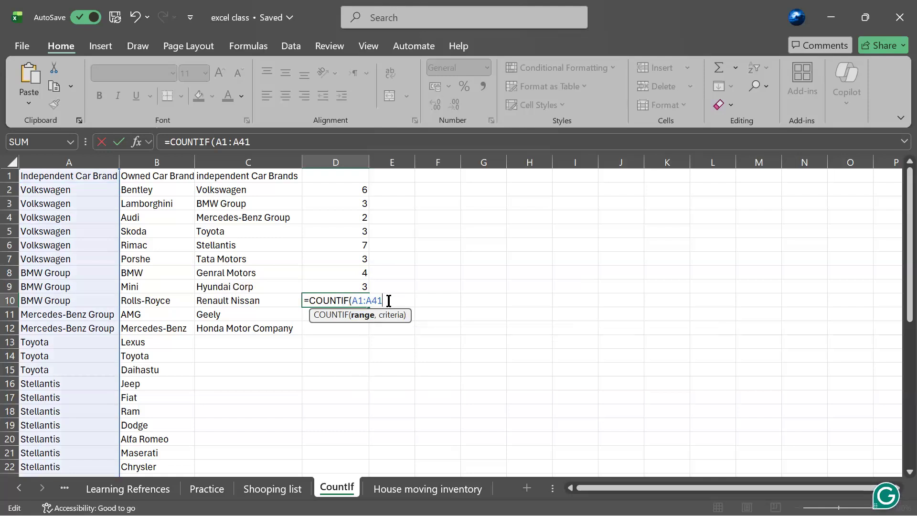
pyautogui.write(',C10')
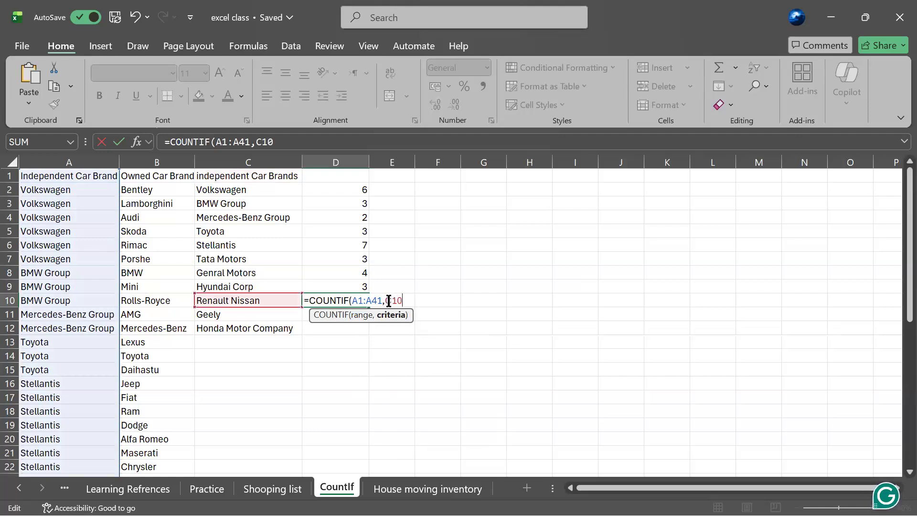
pyautogui.press('Return')
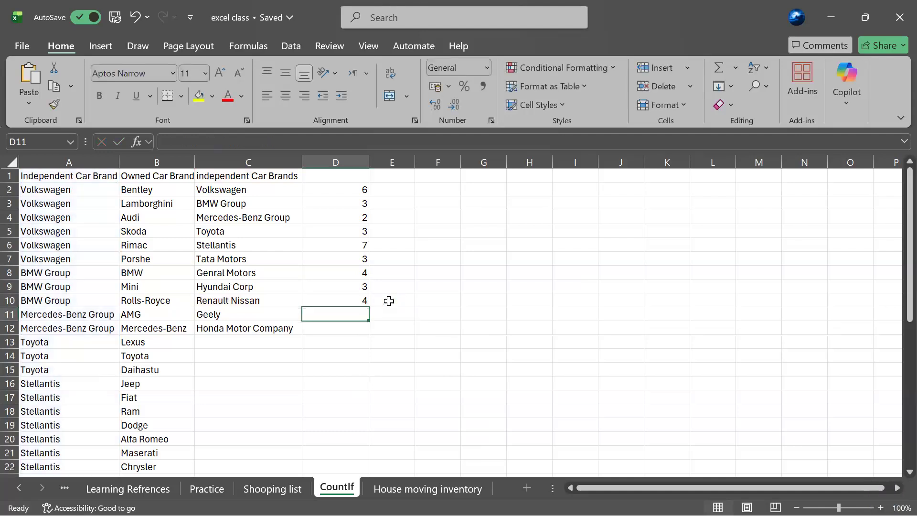
# Step: Count the Geely entries in cell D11 with the formula =COUNTIF(A1:A41,C11)
pyautogui.write('=co')
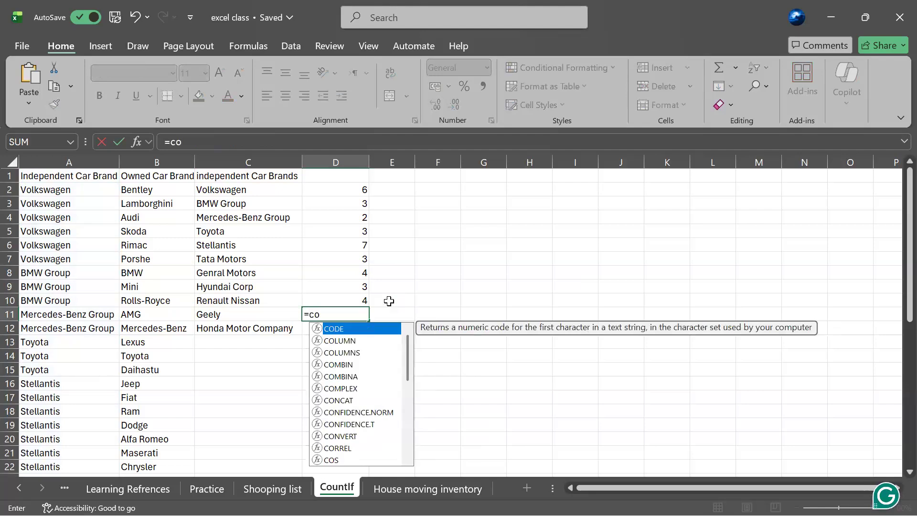
pyautogui.write('unt')
pyautogui.click(362, 363)
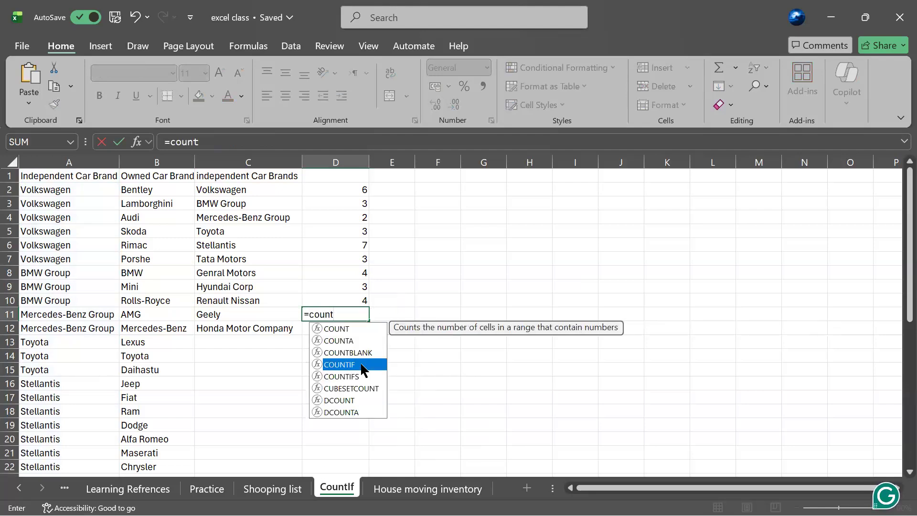
pyautogui.doubleClick(359, 364)
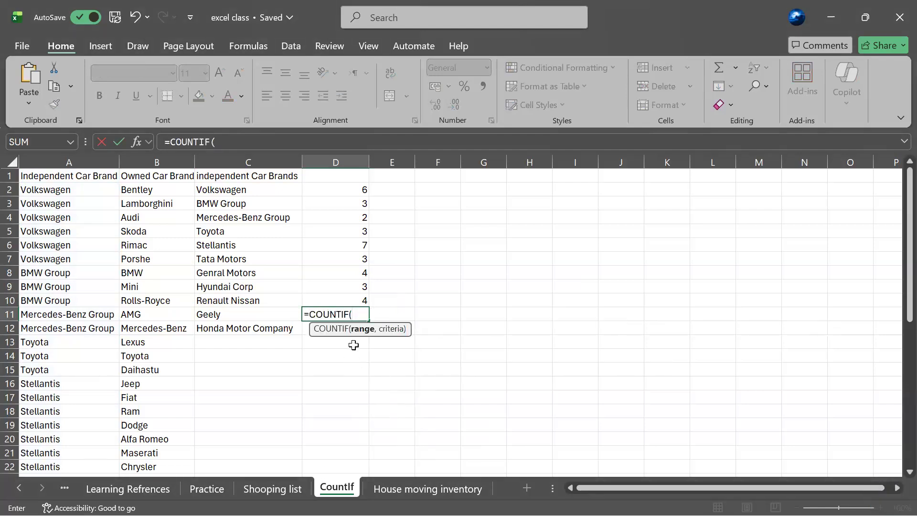
pyautogui.write('A1:A41,')
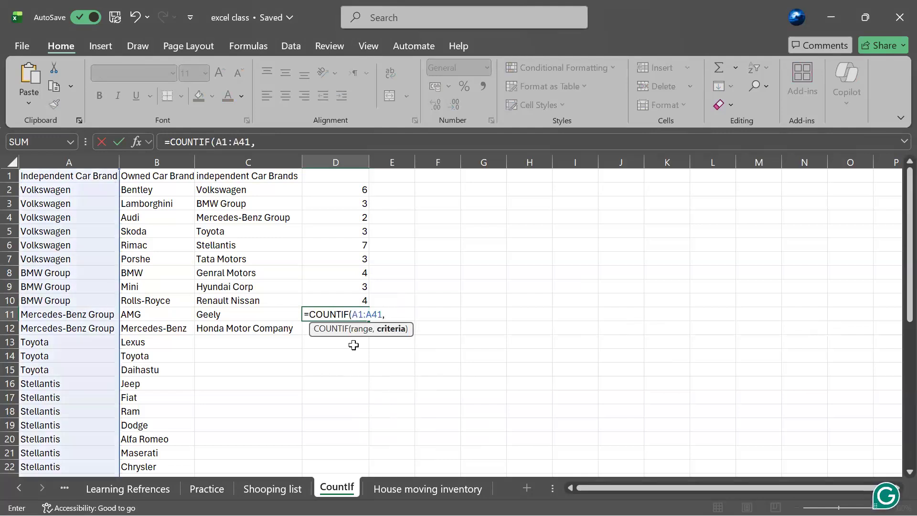
pyautogui.write('C11)')
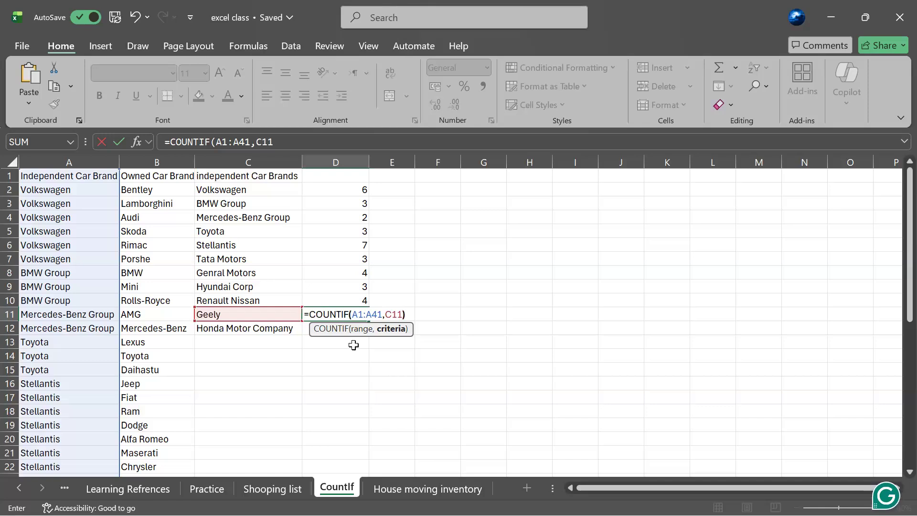
pyautogui.press('Return')
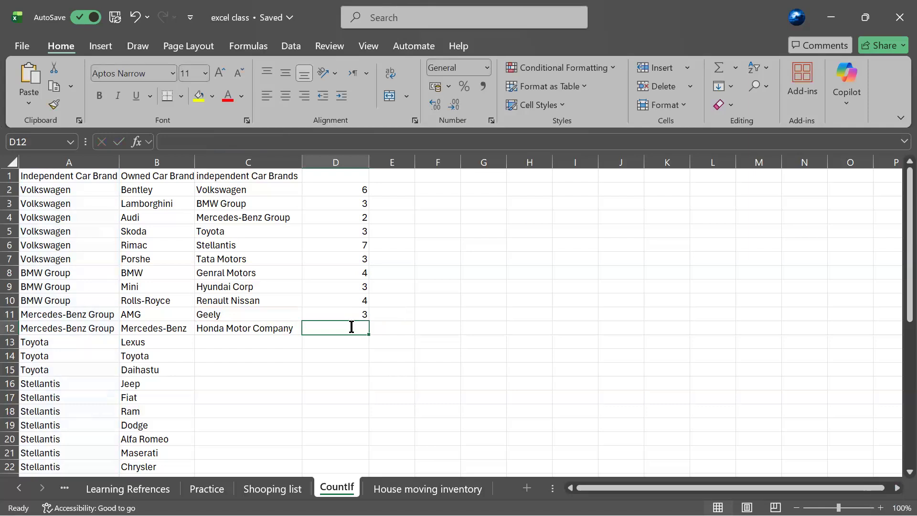
# Step: Count the Honda Motor Company entries in cell D12 with the formula =COUNTIF(A1:A41,C12)
pyautogui.write('=count')
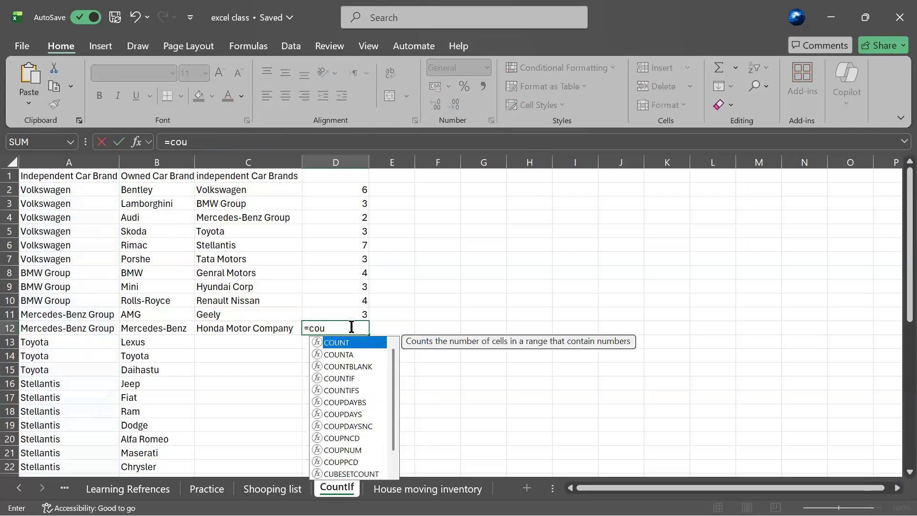
pyautogui.click(349, 378)
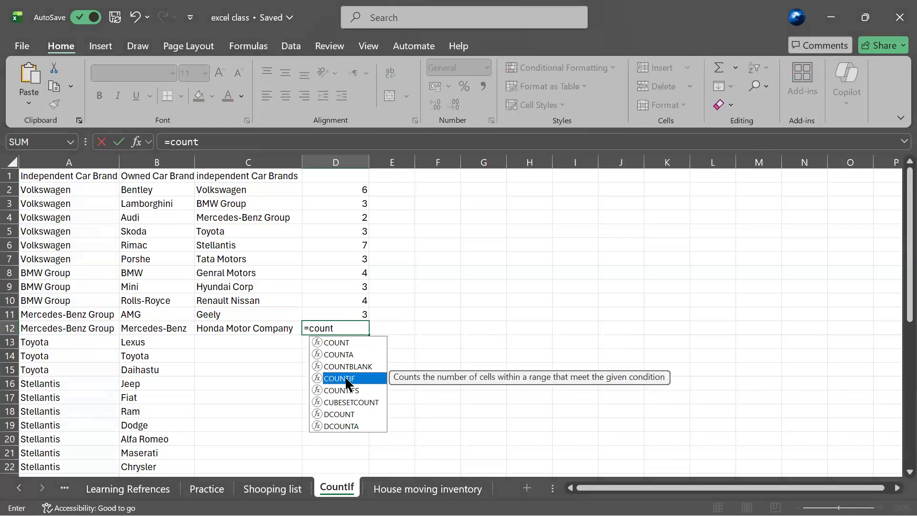
pyautogui.doubleClick(347, 382)
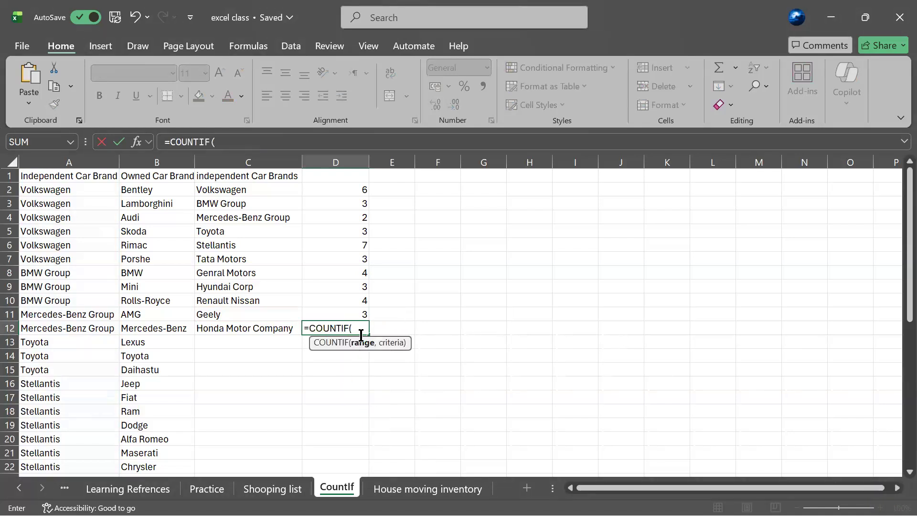
pyautogui.write('A1:A41')
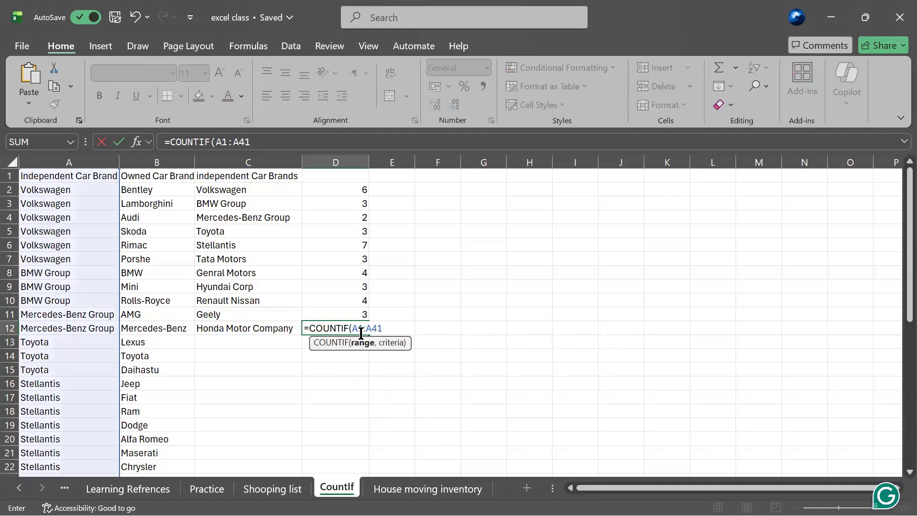
pyautogui.write(',')
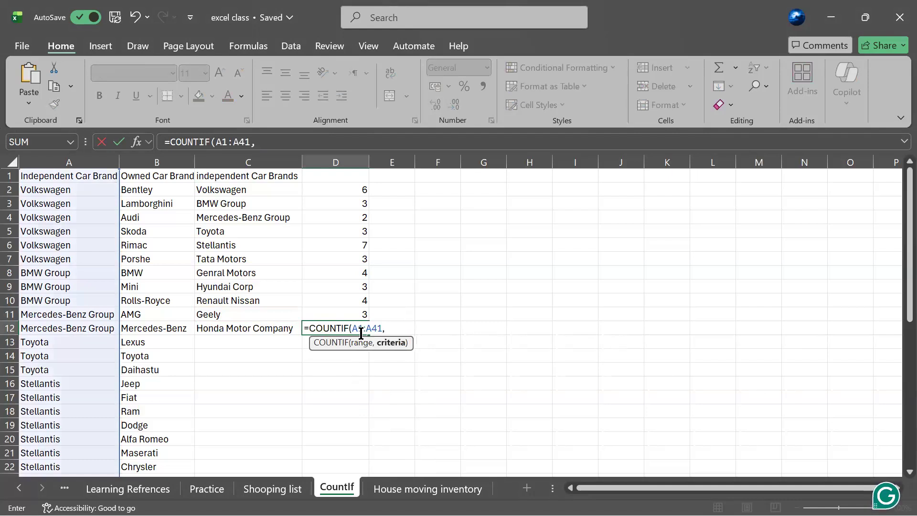
pyautogui.write('C12')
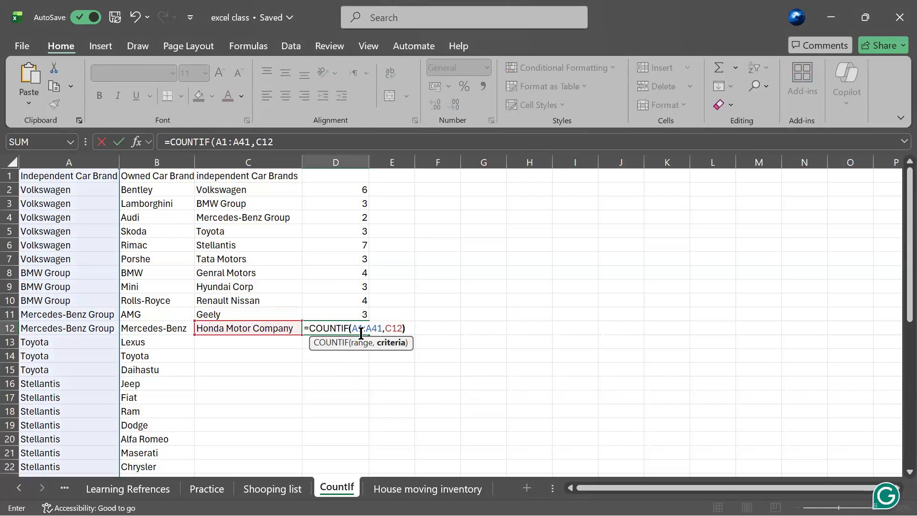
pyautogui.press('Return')
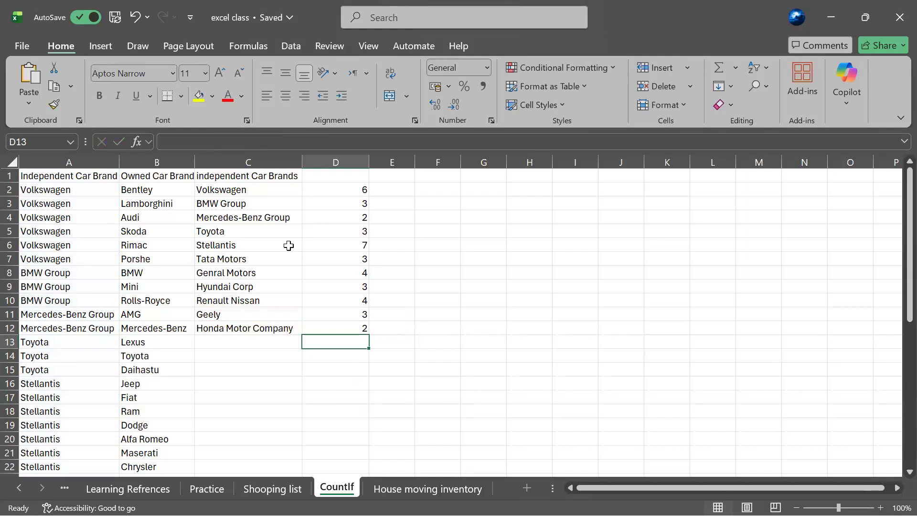
pyautogui.hscroll(2, 289, 246)
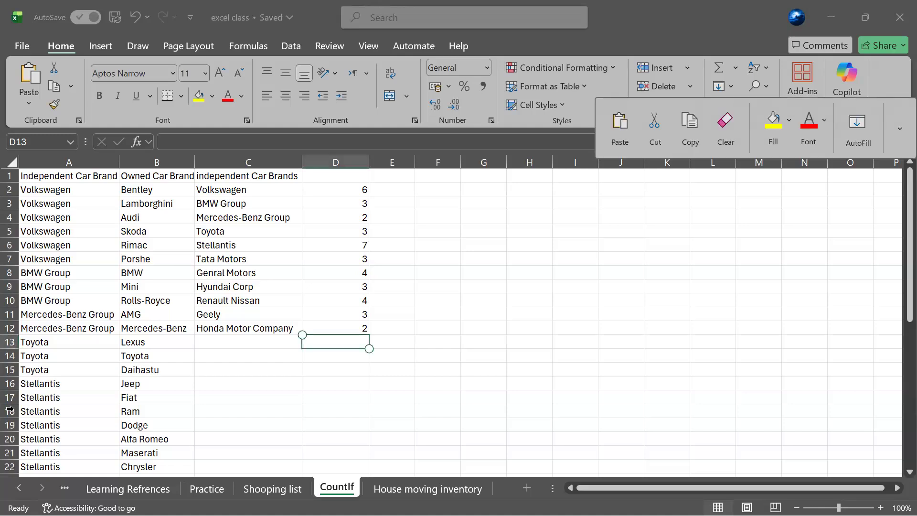
pyautogui.click(228, 422)
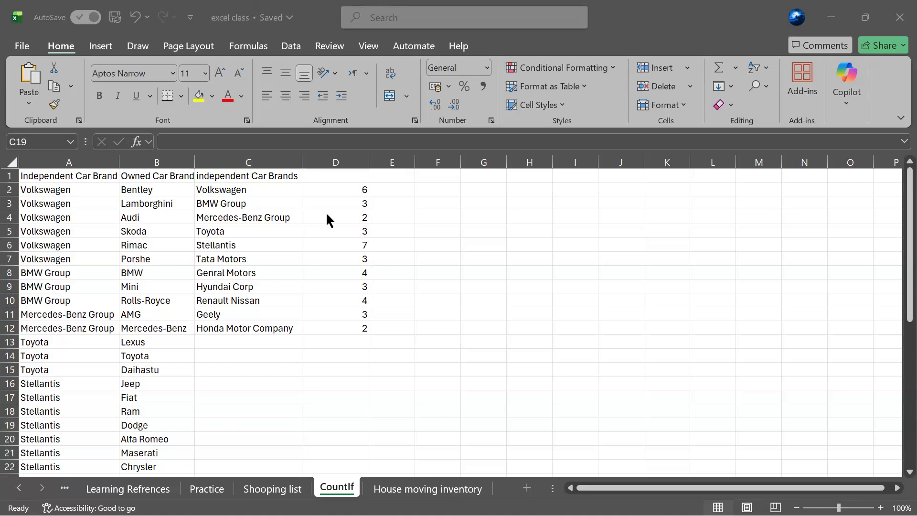
pyautogui.click(396, 191)
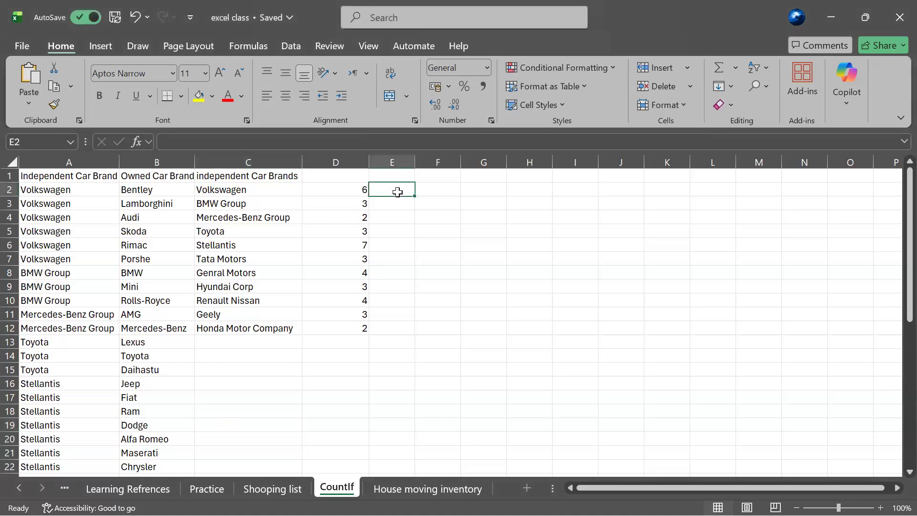
pyautogui.write('=L')
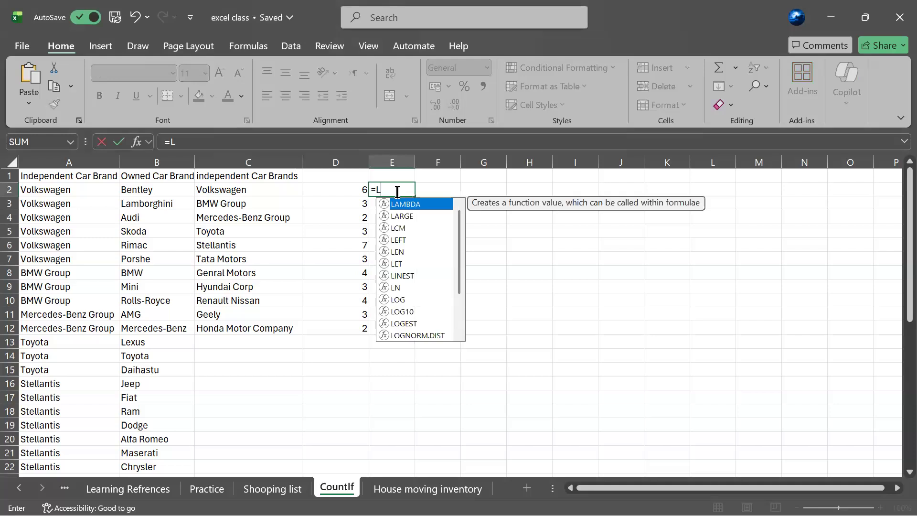
pyautogui.write('e')
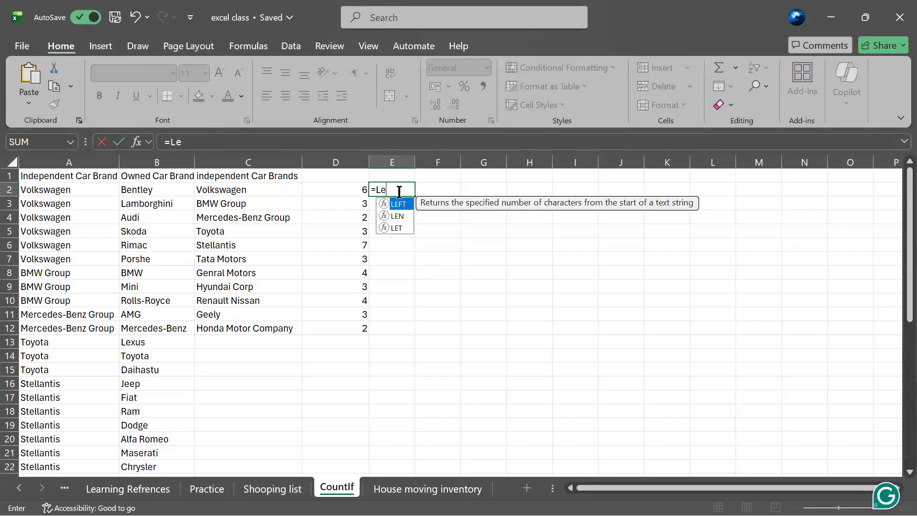
pyautogui.click(399, 191)
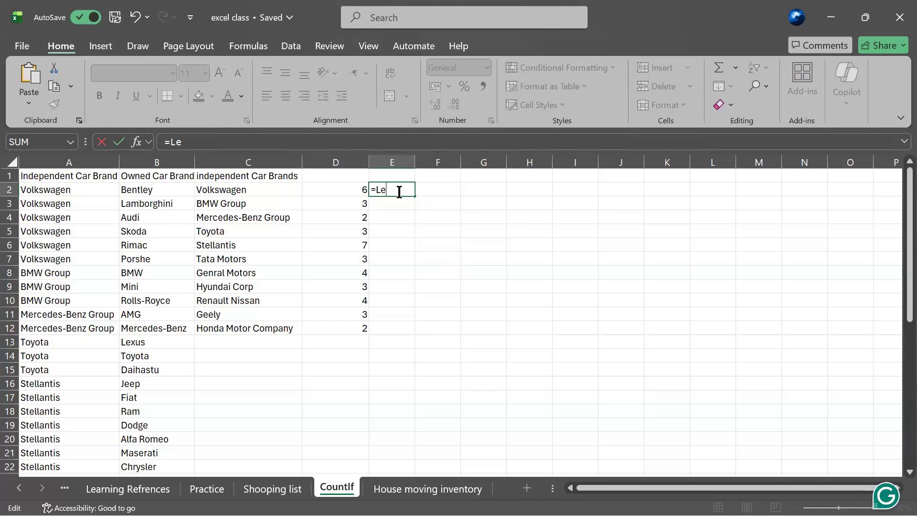
pyautogui.write('f')
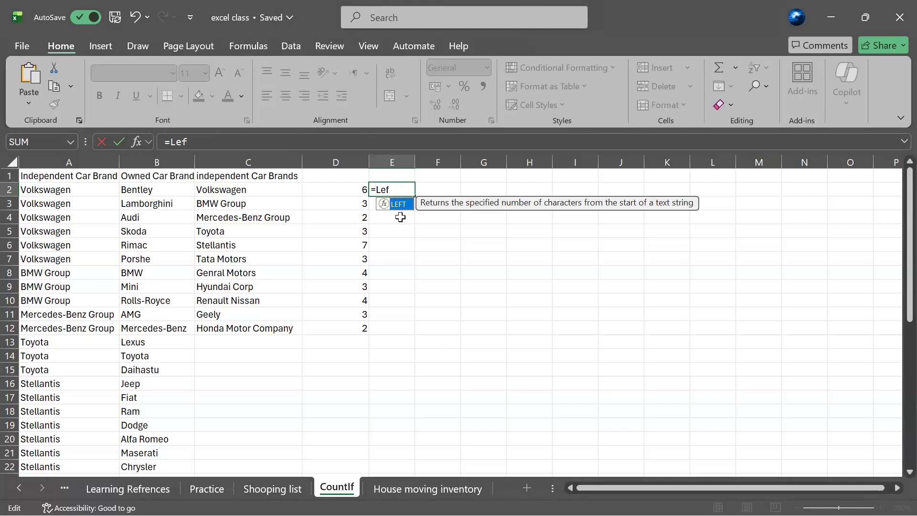
pyautogui.click(397, 194)
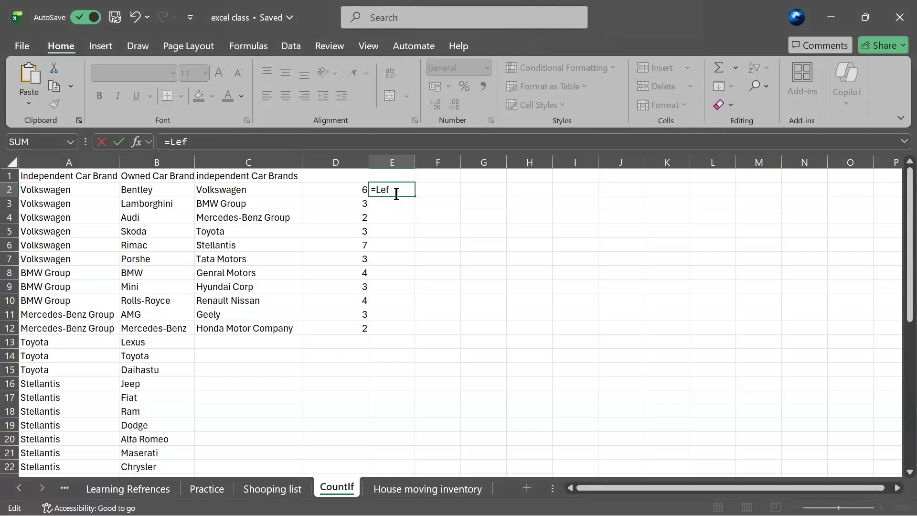
pyautogui.write('t')
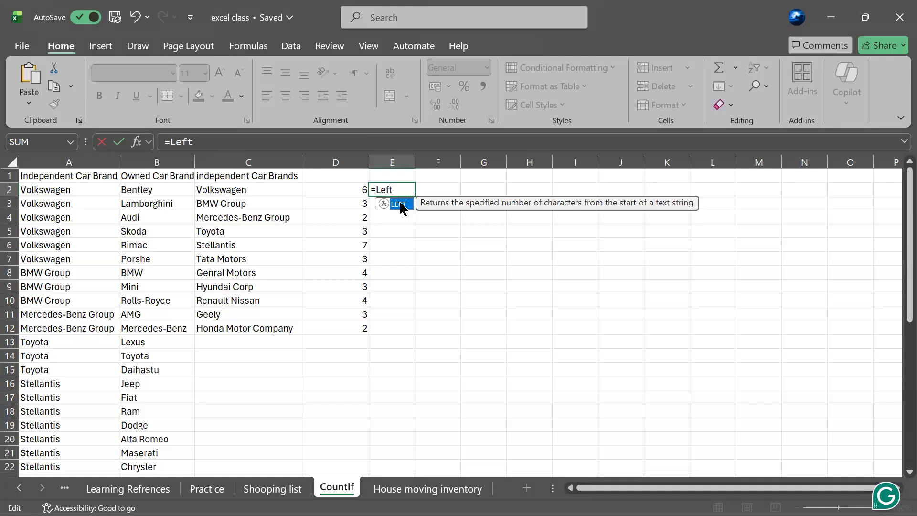
pyautogui.click(398, 191)
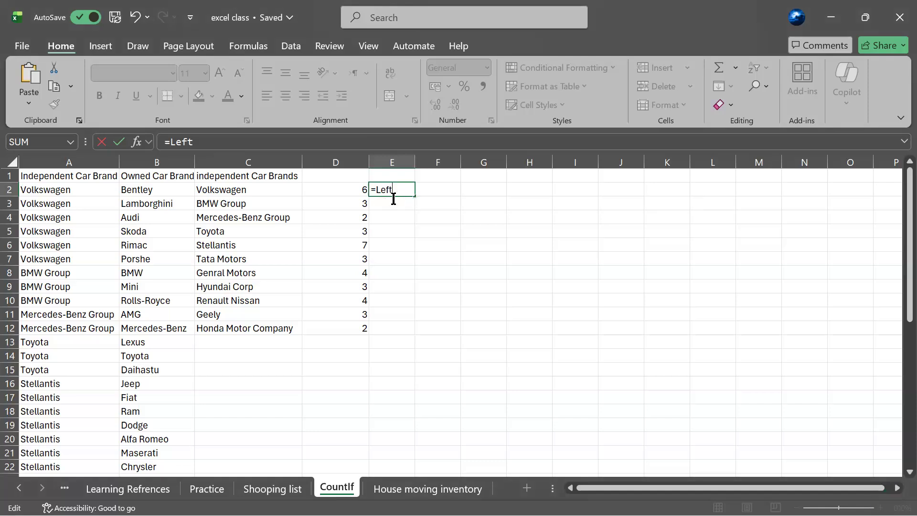
pyautogui.press('BackSpace')
pyautogui.press('BackSpace')
pyautogui.press('BackSpace')
pyautogui.press('BackSpace')
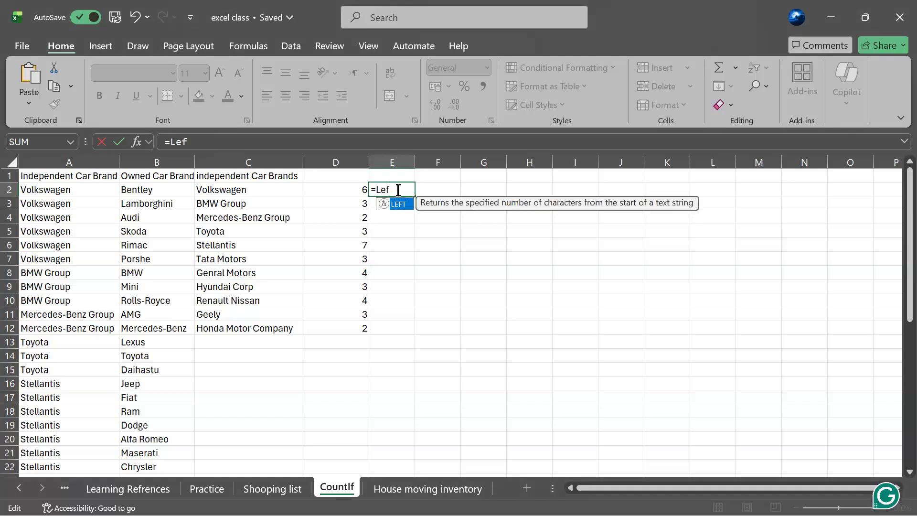
pyautogui.press('BackSpace')
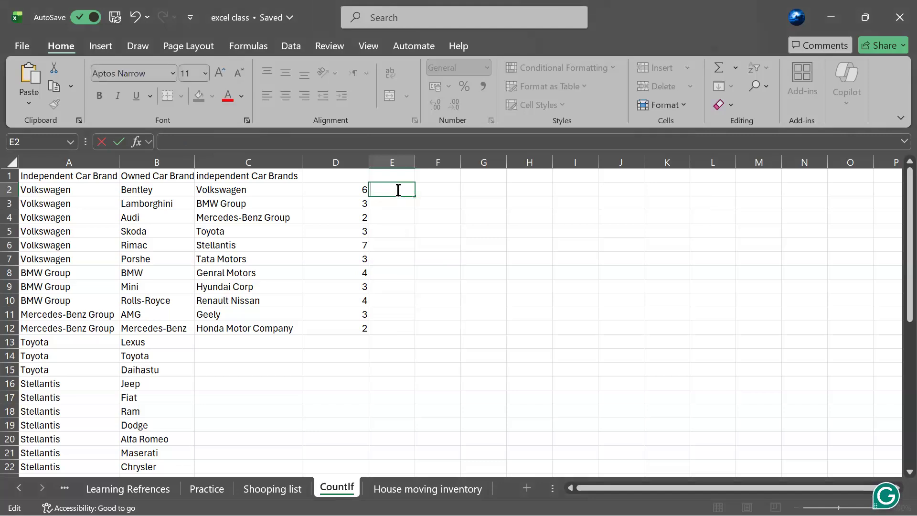
# Step: Extract the first character of the Volkswagen entry in A2 into cell E2 with the formula =LEFT(A2)
pyautogui.write('=')
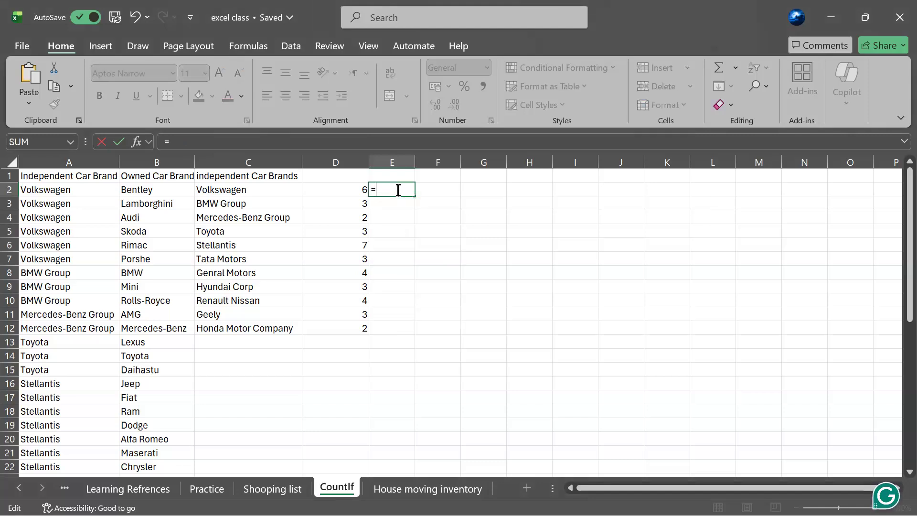
pyautogui.write('Lefr')
pyautogui.press('BackSpace')
pyautogui.write('t')
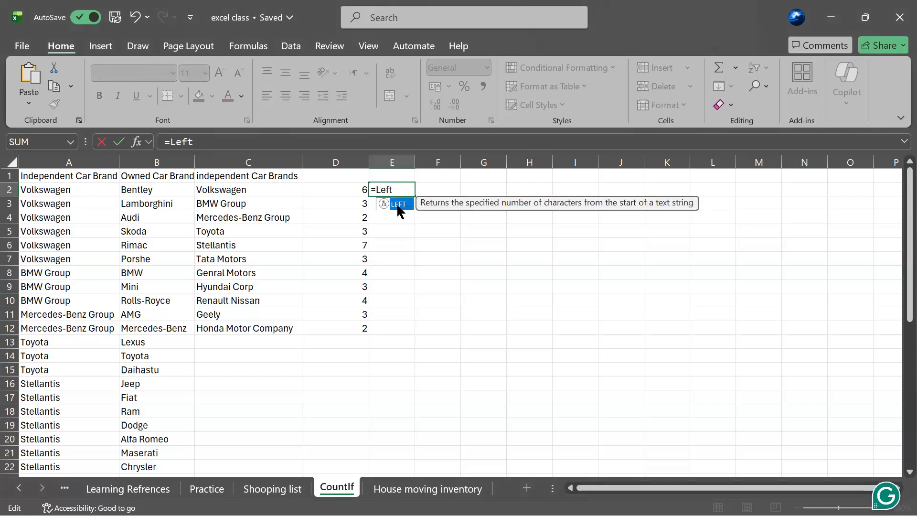
pyautogui.click(402, 216)
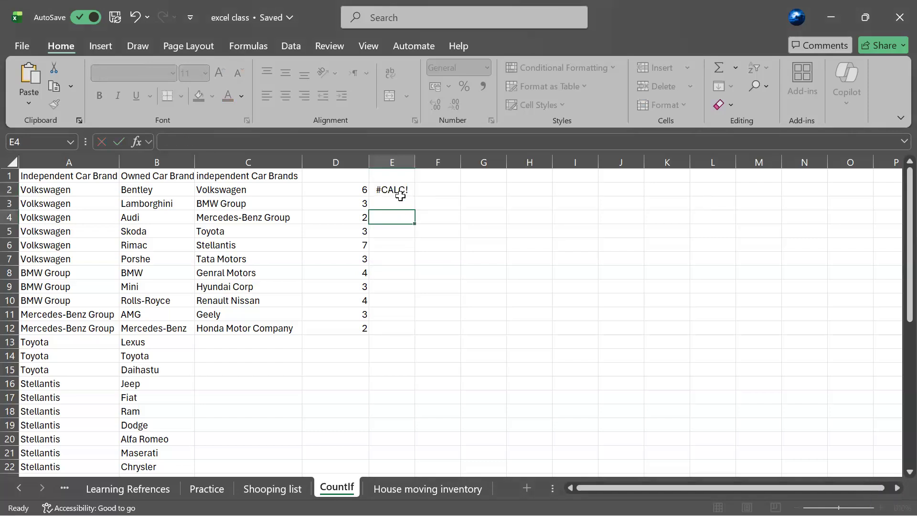
pyautogui.click(398, 190)
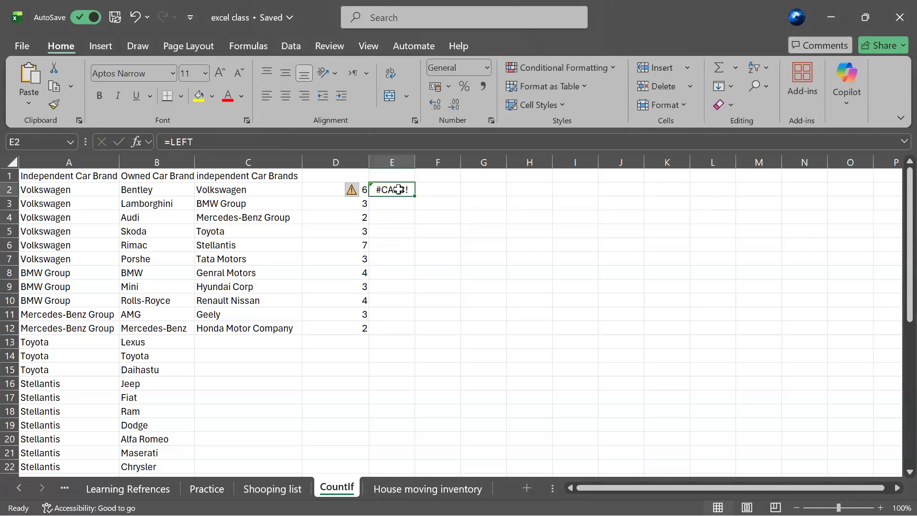
pyautogui.doubleClick(406, 190)
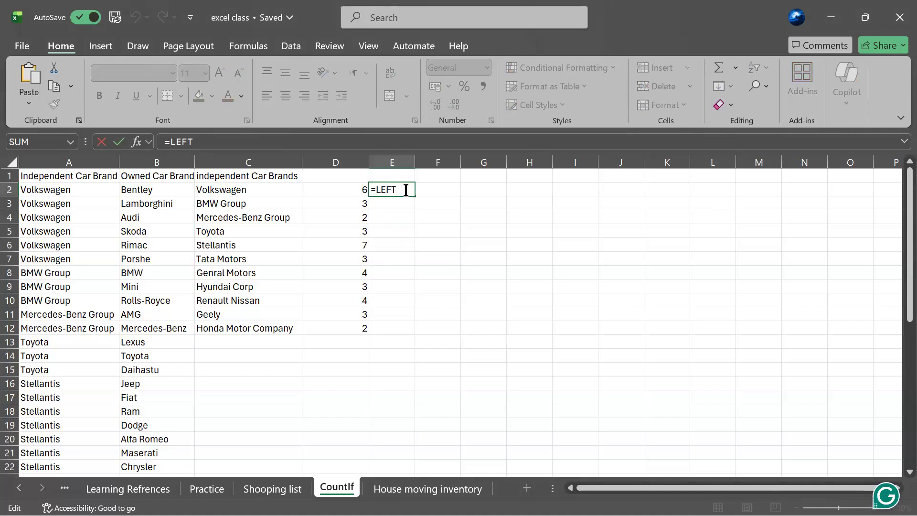
pyautogui.write('(')
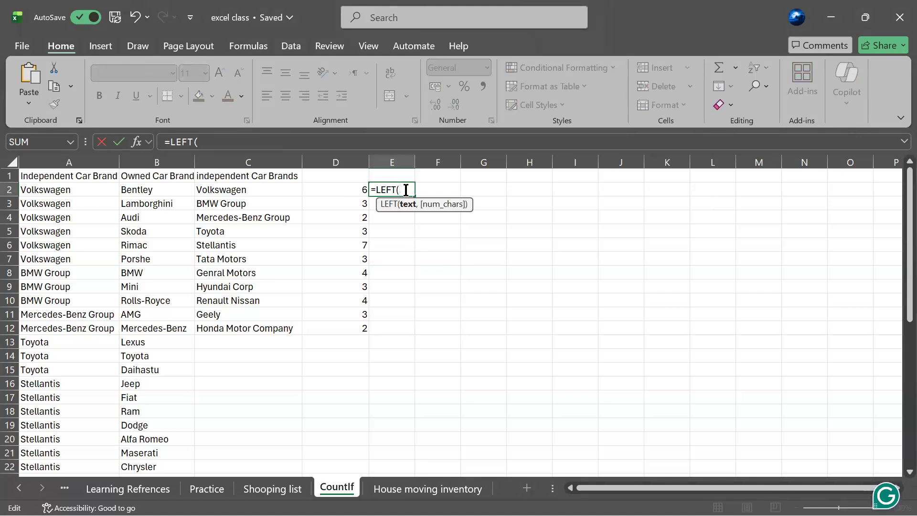
pyautogui.write('A')
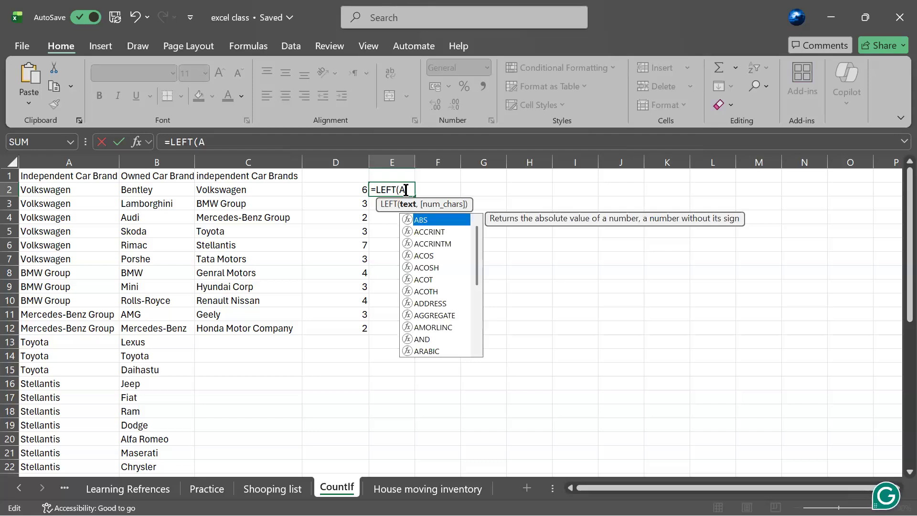
pyautogui.write('2')
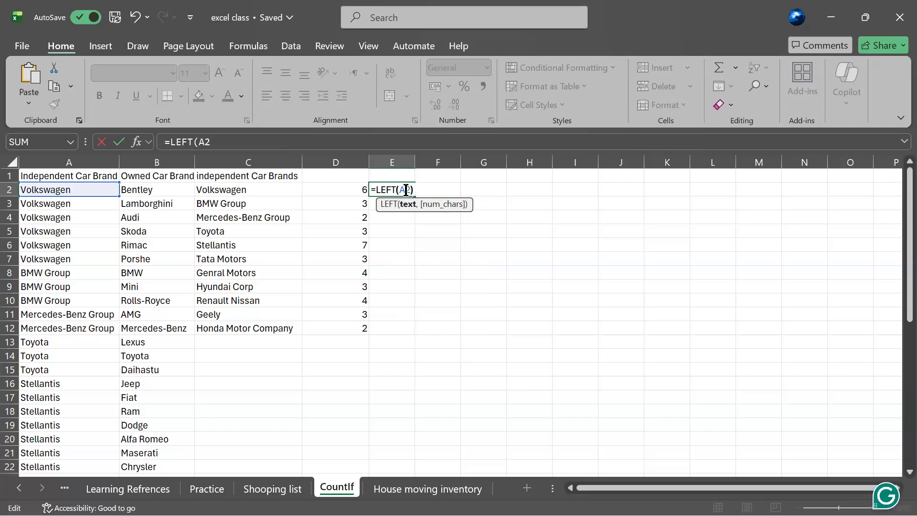
pyautogui.write(')')
pyautogui.press('Return')
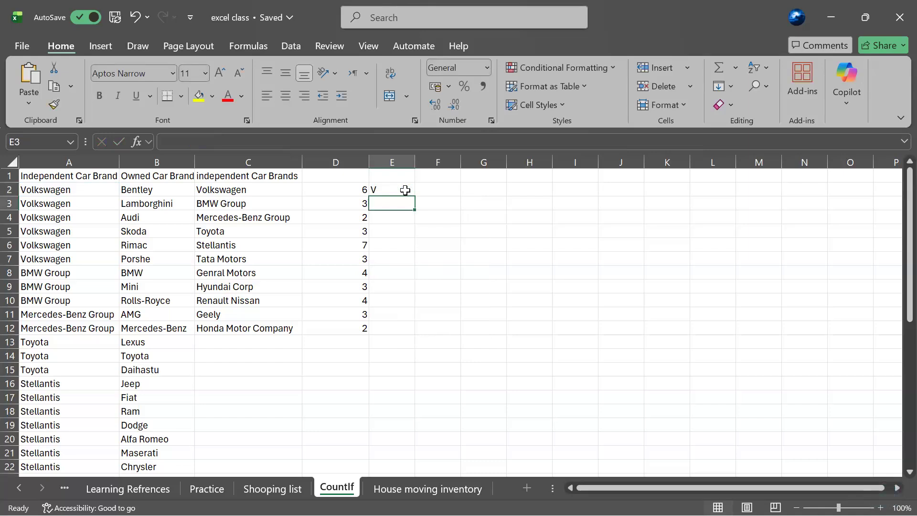
pyautogui.click(23, 191)
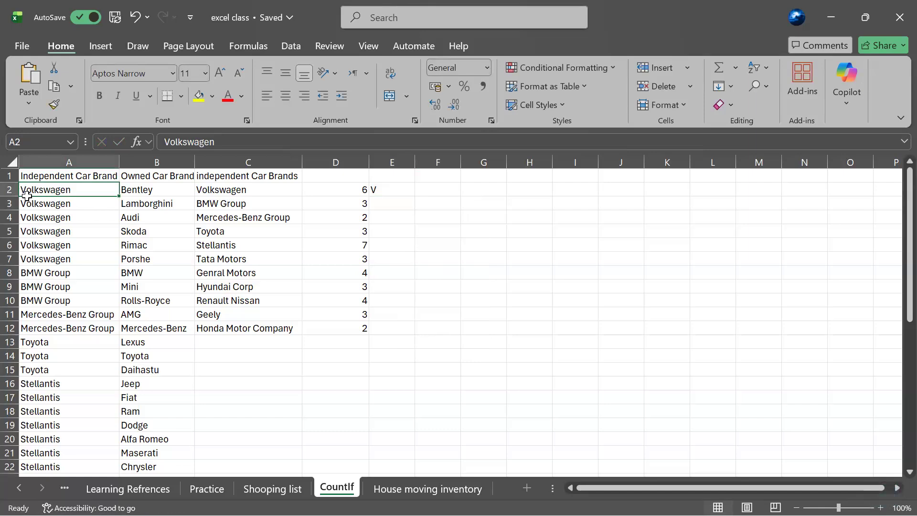
pyautogui.moveTo(25, 191); pyautogui.dragTo(41, 202)
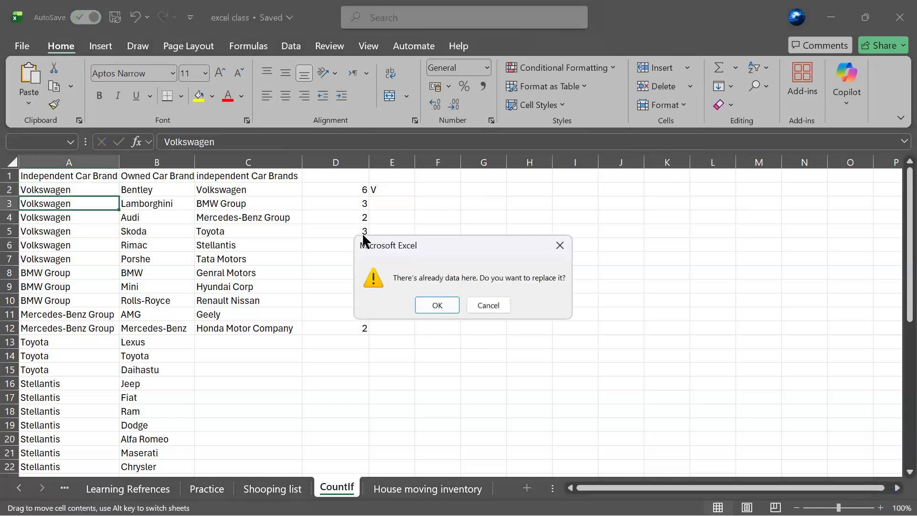
pyautogui.click(468, 305)
pyautogui.moveTo(468, 306); pyautogui.dragTo(402, 234)
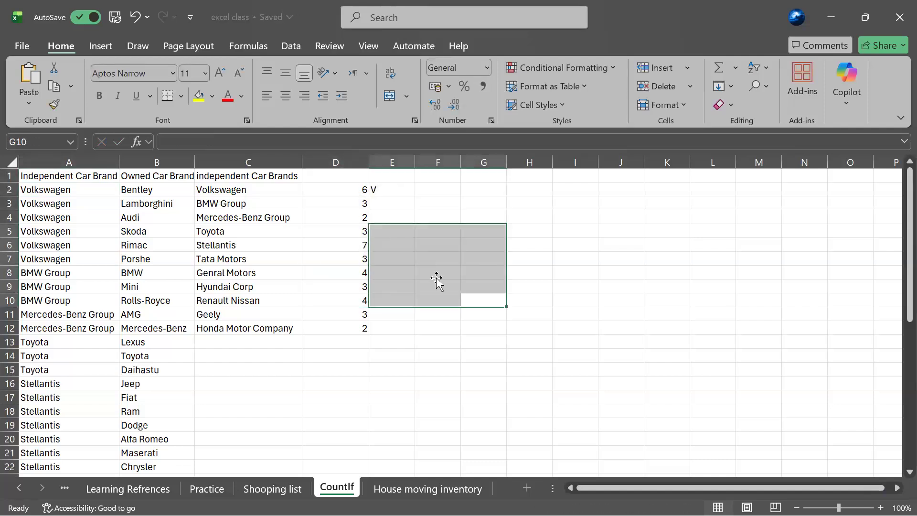
pyautogui.click(436, 279)
# Step: Extract the first character of the BMW Group entry in A8 into cell E3 with the formula =LEFT(A8)
pyautogui.click(383, 204)
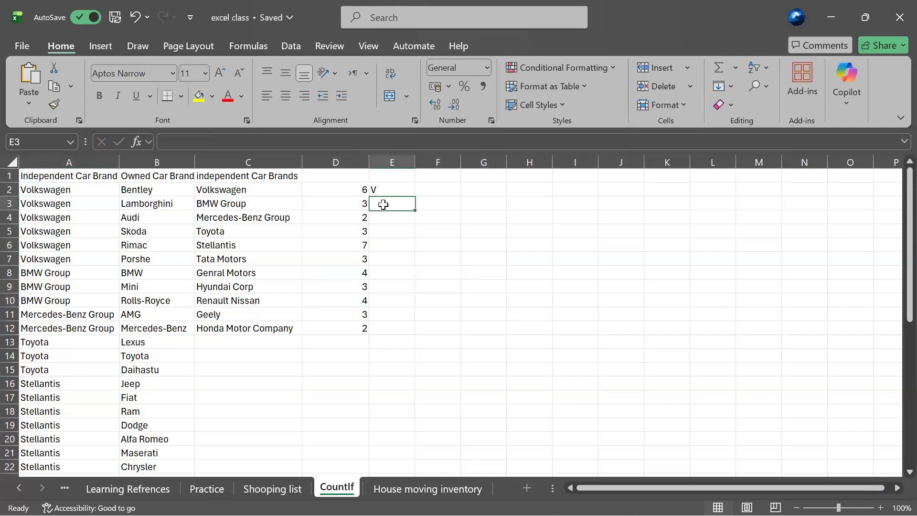
pyautogui.write('=L')
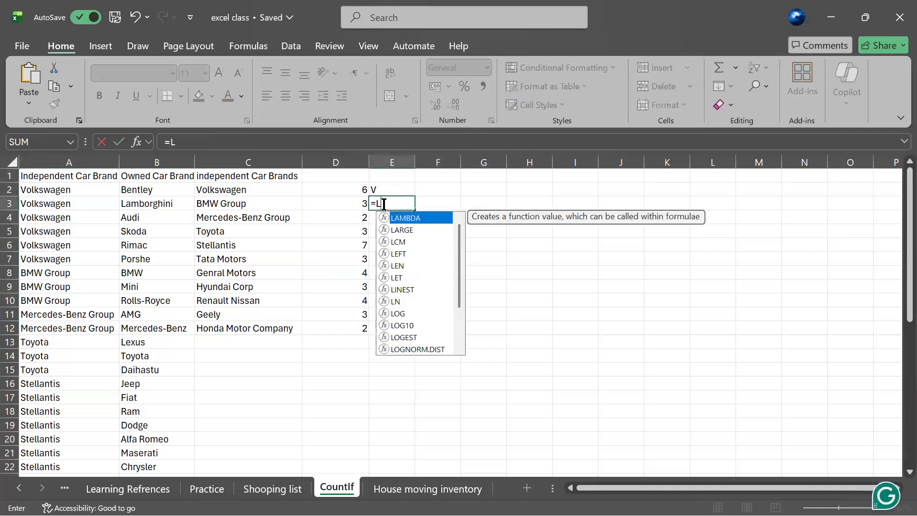
pyautogui.write('ef')
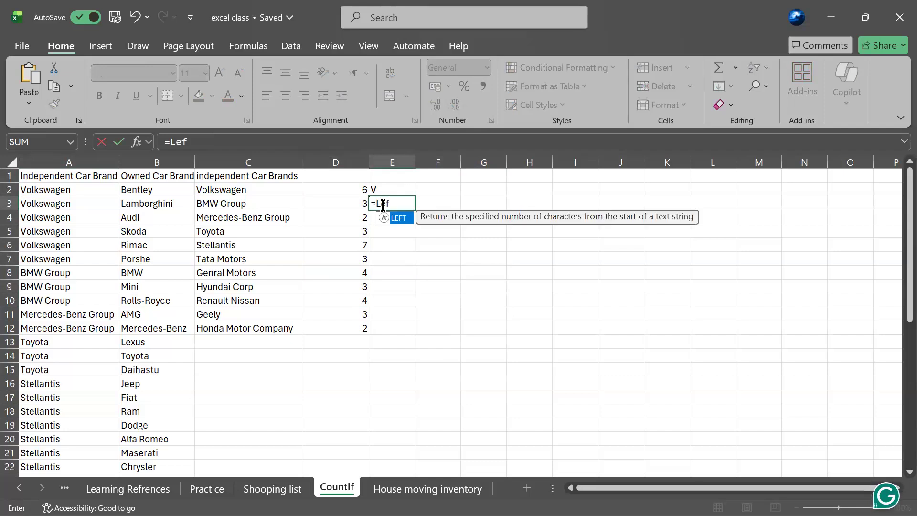
pyautogui.doubleClick(399, 219)
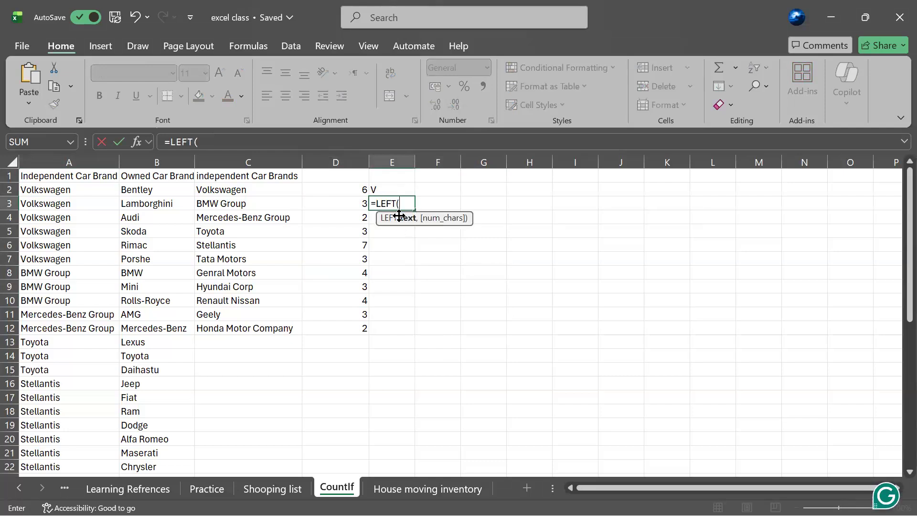
pyautogui.write('A')
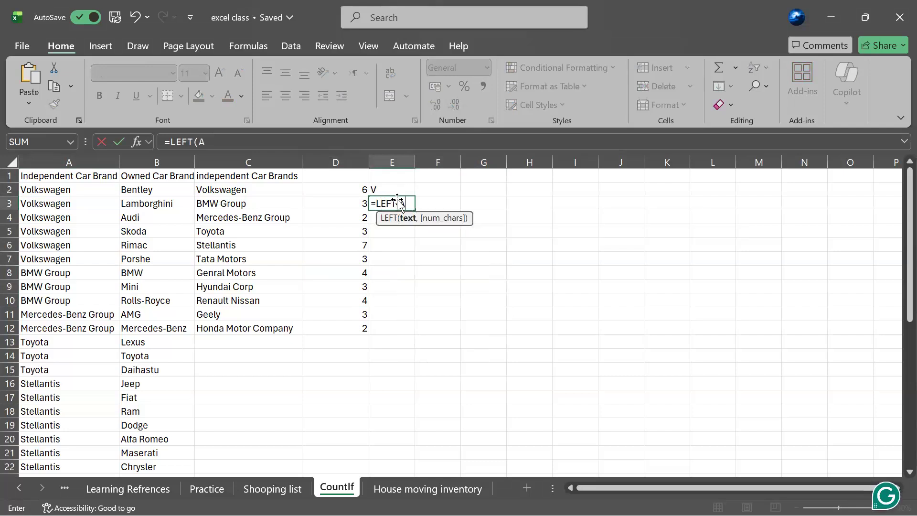
pyautogui.write('8)')
pyautogui.press('Return')
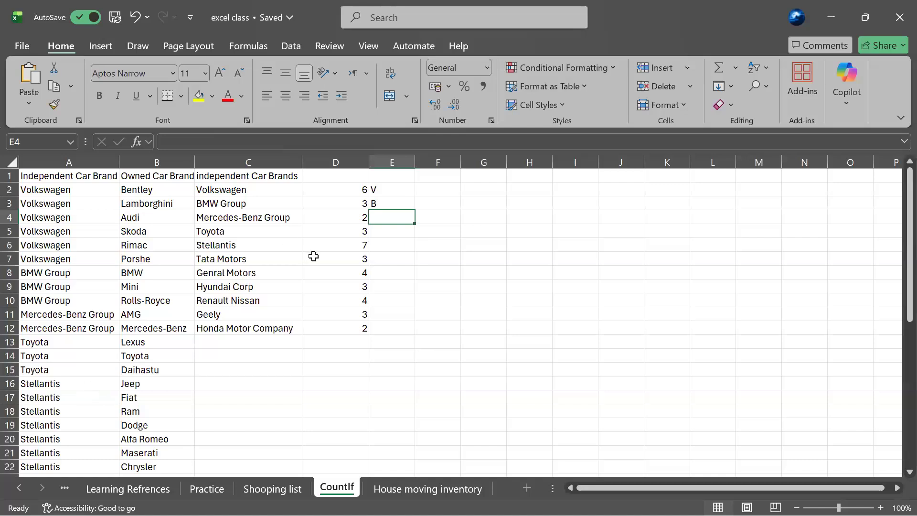
# Step: Extract the first character of the Stellantis entry in A16 into cell E4 with the formula =LEFT(A16)
pyautogui.write('=')
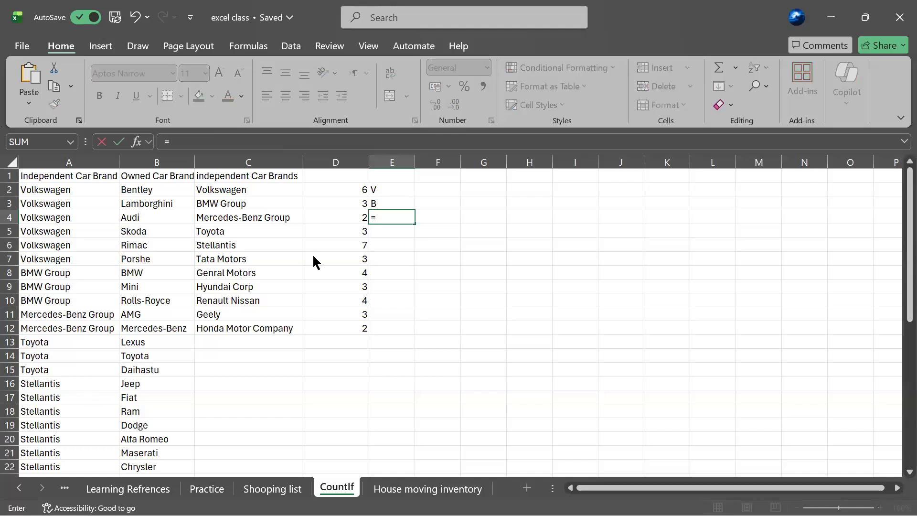
pyautogui.write('Lef')
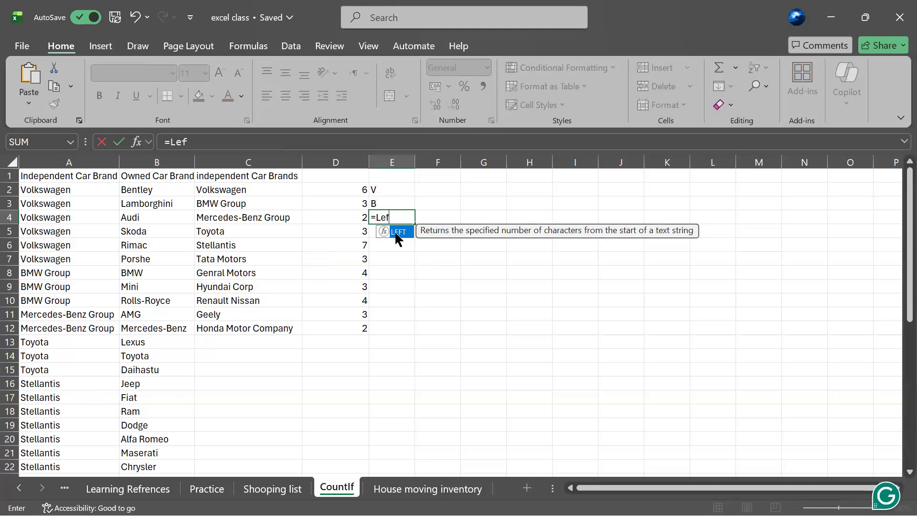
pyautogui.doubleClick(399, 231)
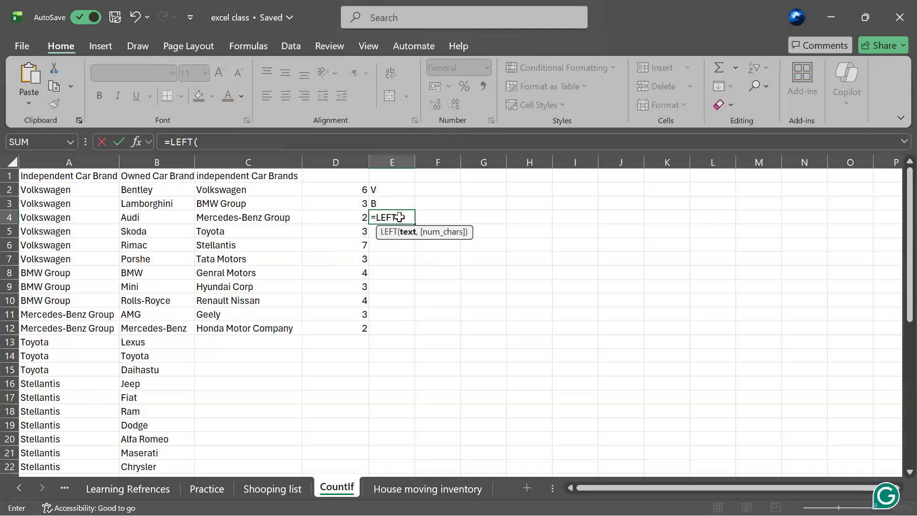
pyautogui.write('A1')
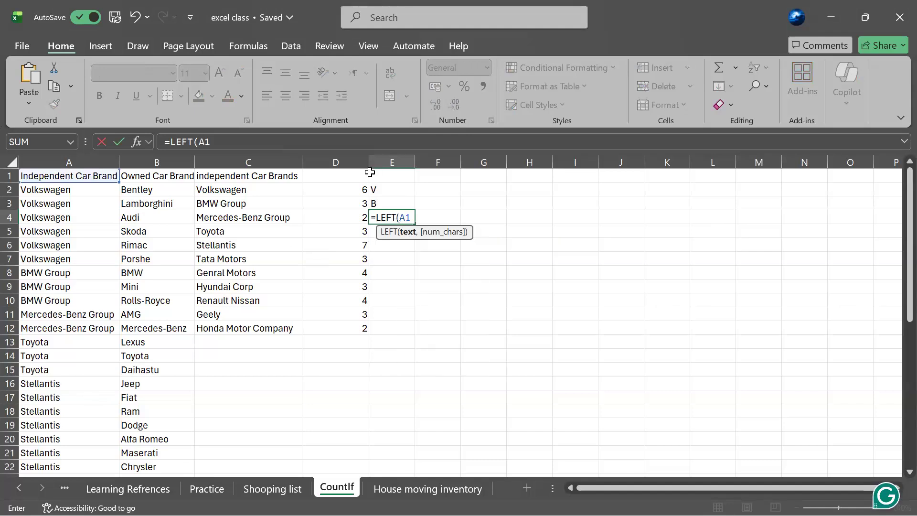
pyautogui.write('6)')
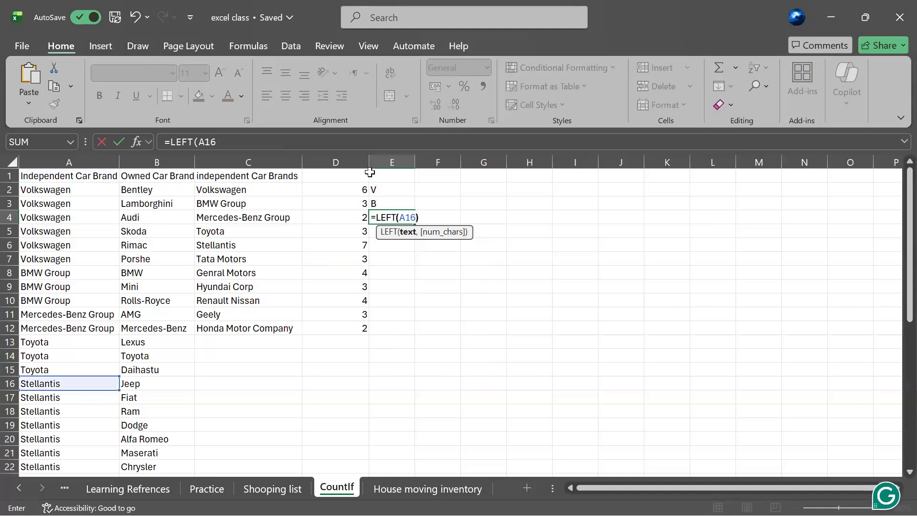
pyautogui.press('Return')
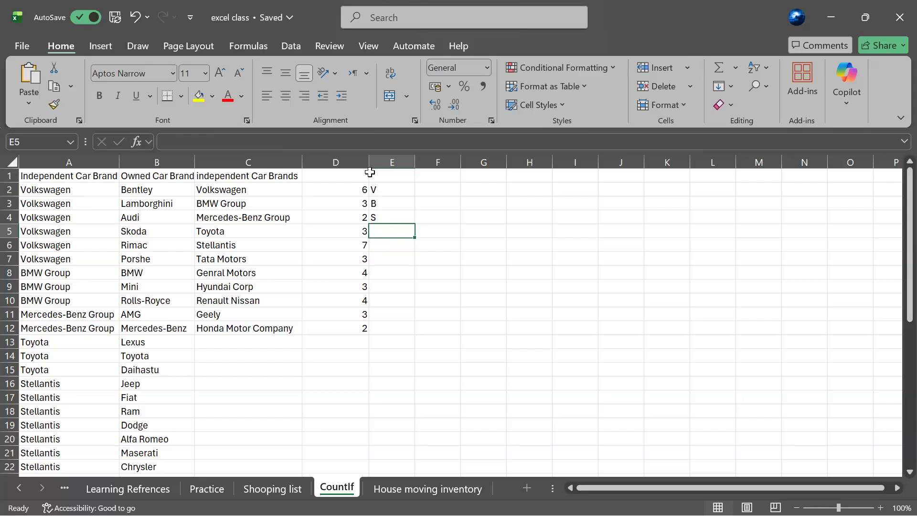
pyautogui.write('=l')
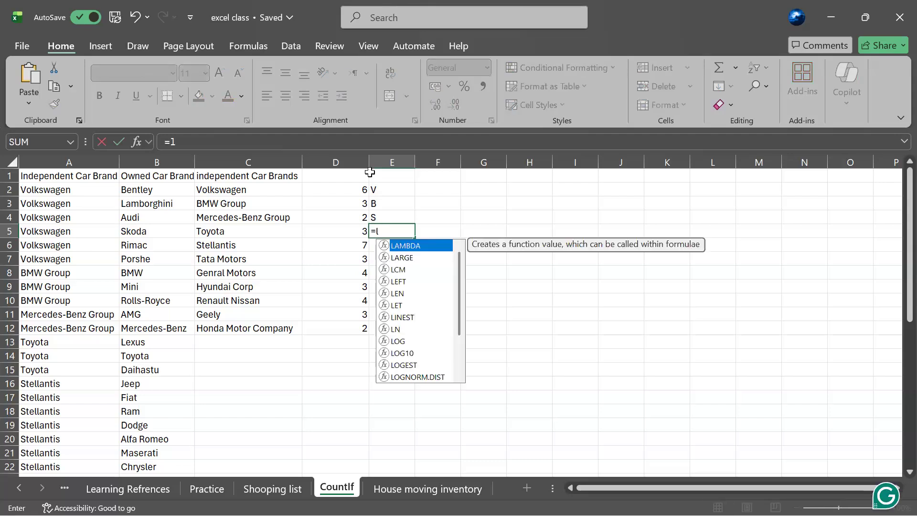
pyautogui.write('e')
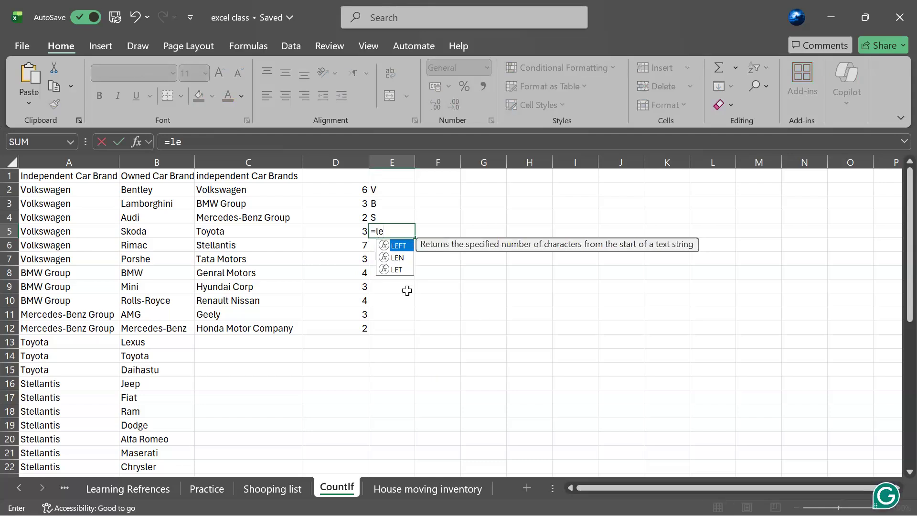
pyautogui.doubleClick(399, 245)
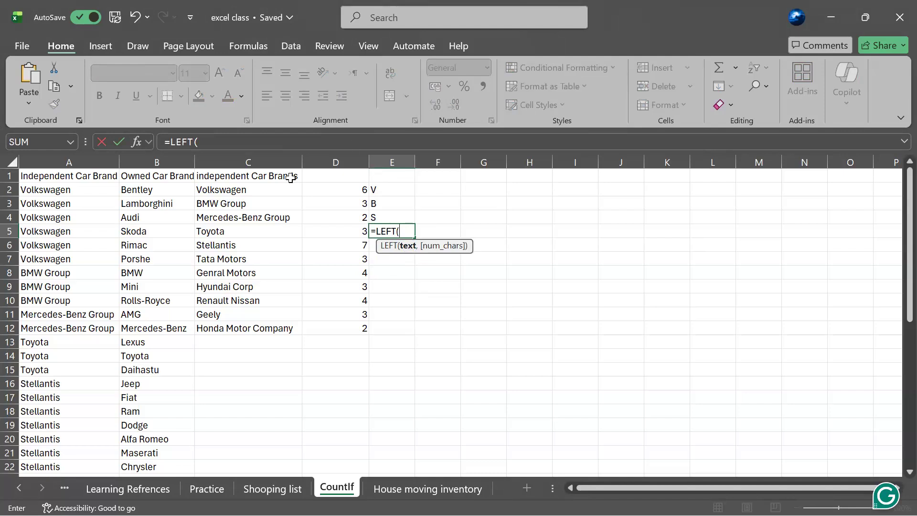
pyautogui.click(335, 178)
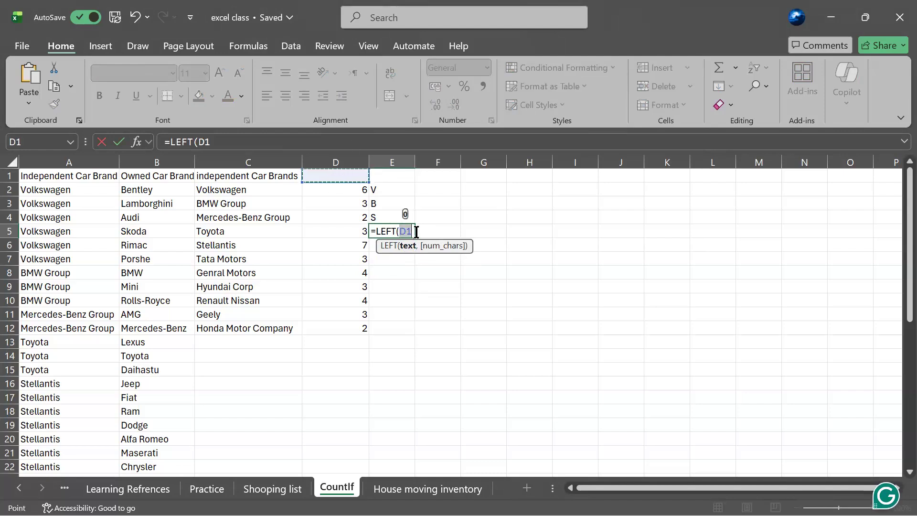
pyautogui.press('BackSpace')
pyautogui.press('BackSpace')
pyautogui.press('BackSpace')
pyautogui.press('BackSpace')
pyautogui.press('BackSpace')
# Step: Enter the column header "Count if" in cell D1
pyautogui.click(344, 177)
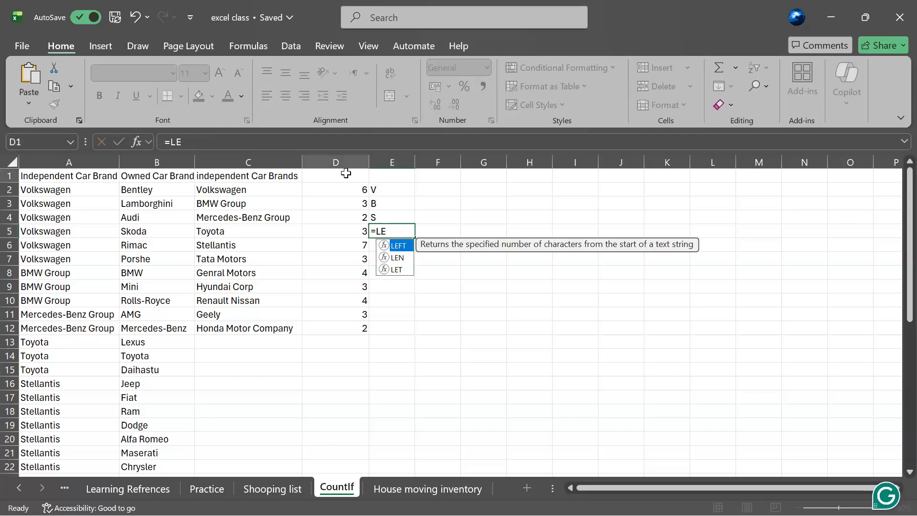
pyautogui.write('D')
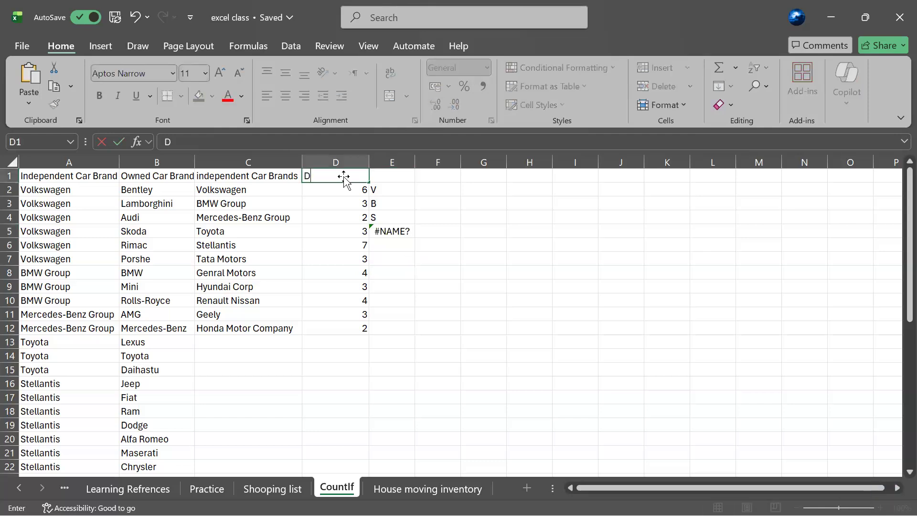
pyautogui.write('em')
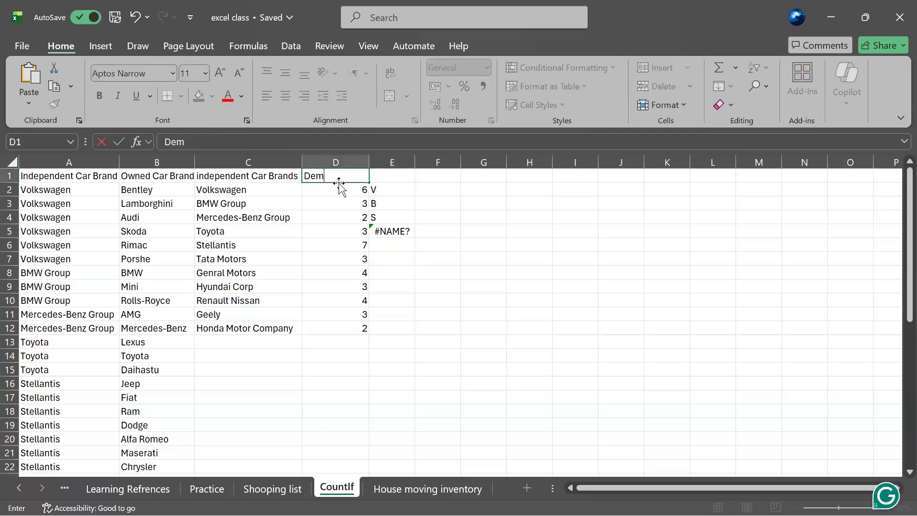
pyautogui.write('onsta')
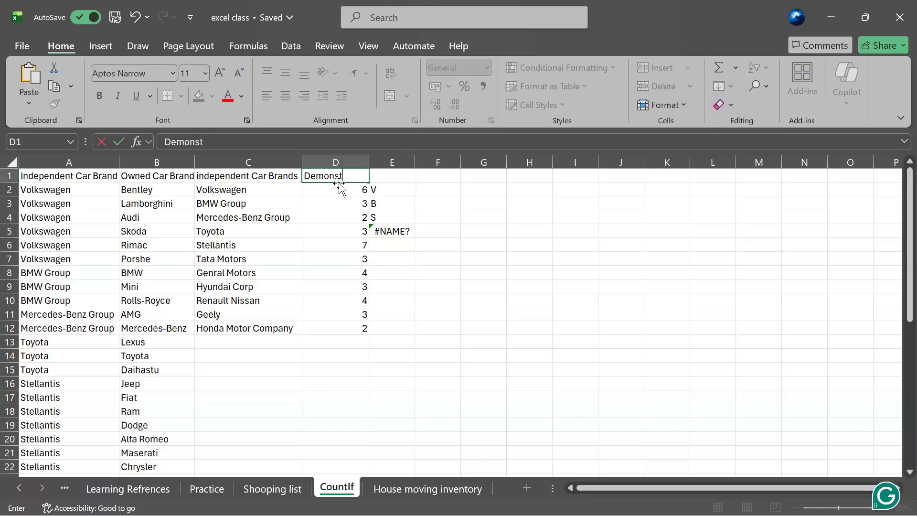
pyautogui.press('BackSpace')
pyautogui.press('BackSpace')
pyautogui.press('BackSpace')
pyautogui.press('BackSpace')
pyautogui.press('BackSpace')
pyautogui.press('BackSpace')
pyautogui.press('BackSpace')
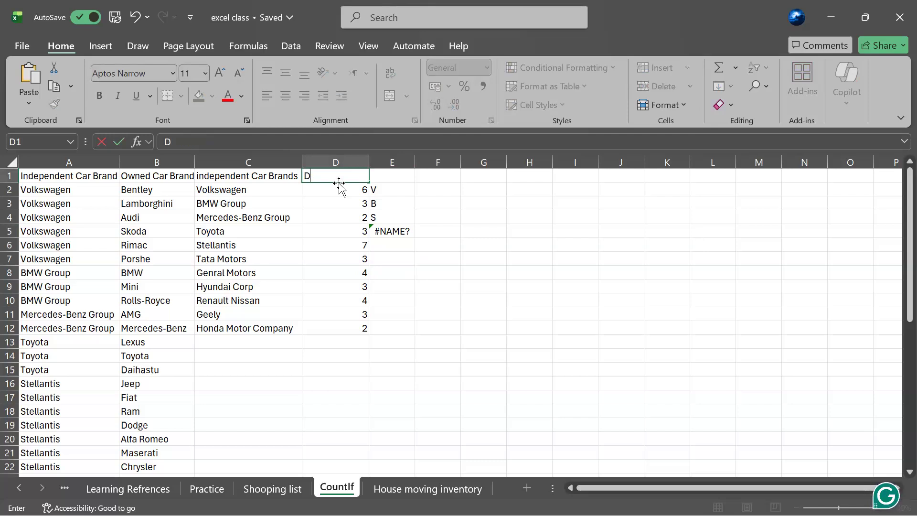
pyautogui.write('Count')
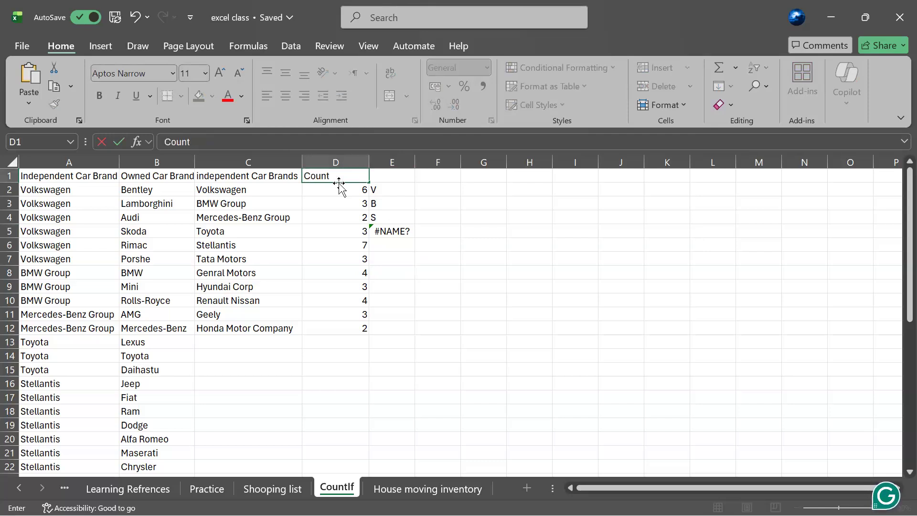
pyautogui.write(' if')
# Step: Enter the column header "Left" in cell E1
pyautogui.click(390, 179)
pyautogui.write('LL')
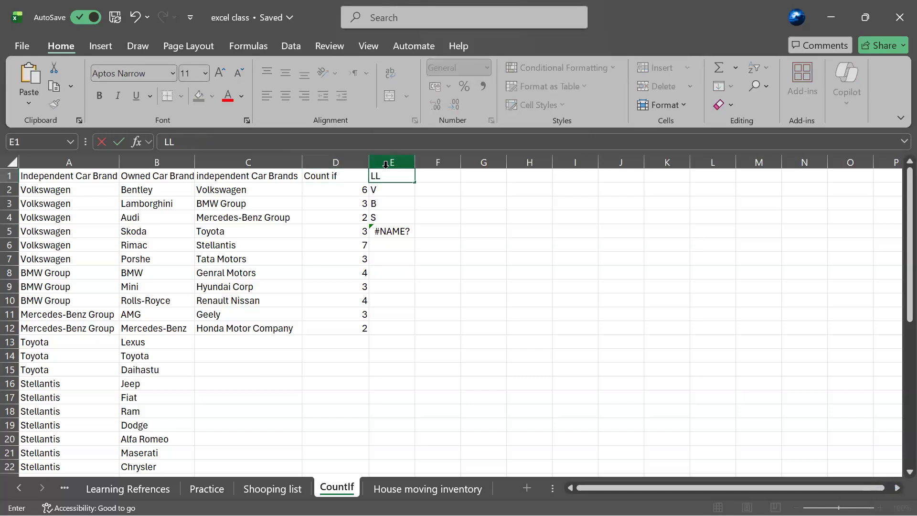
pyautogui.write('ef')
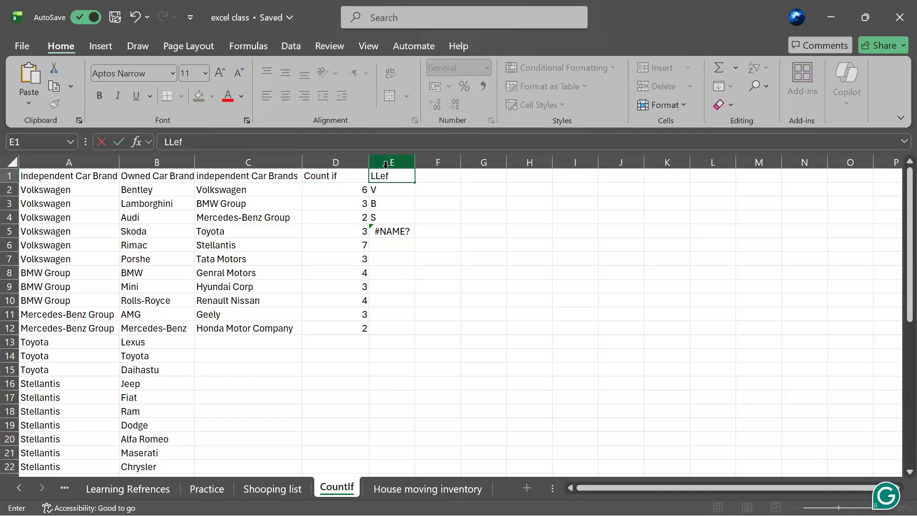
pyautogui.press('BackSpace')
pyautogui.press('BackSpace')
pyautogui.press('BackSpace')
pyautogui.press('BackSpace')
pyautogui.write('eft')
# Step: Extract the first four characters of the Volkswagen entry in A2 into cell E5 with the formula =LEFT(A2,4)
pyautogui.click(394, 231)
pyautogui.doubleClick(402, 231)
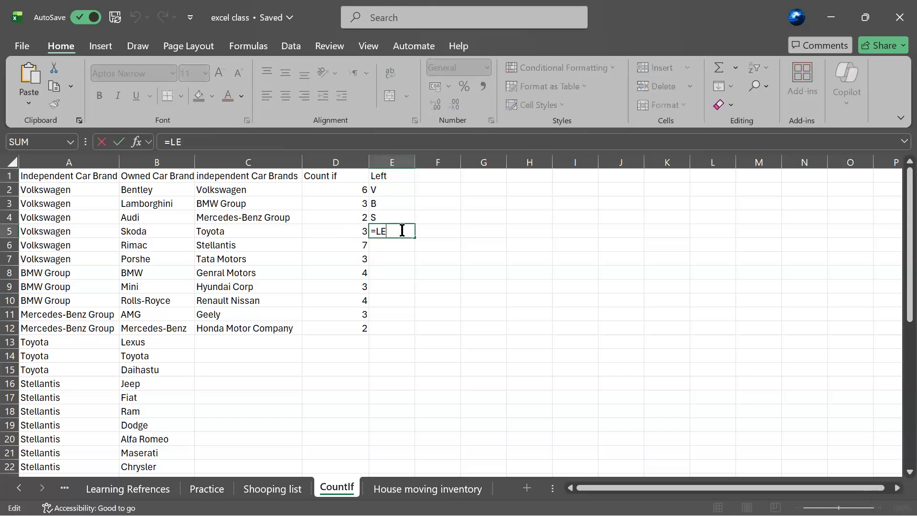
pyautogui.write('ft')
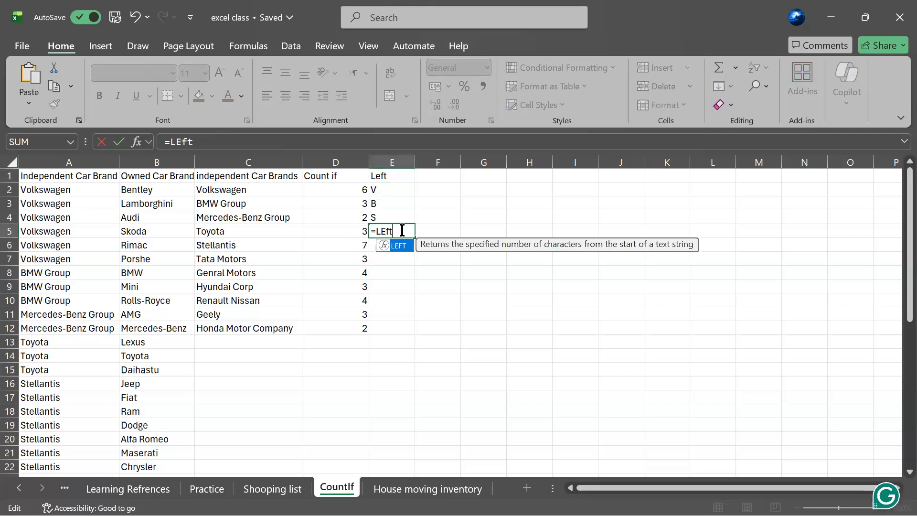
pyautogui.doubleClick(399, 245)
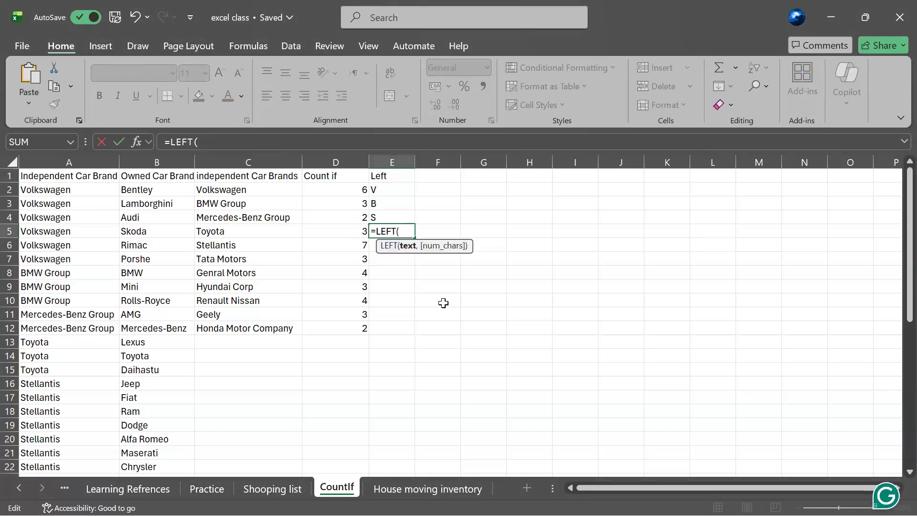
pyautogui.write('A2,')
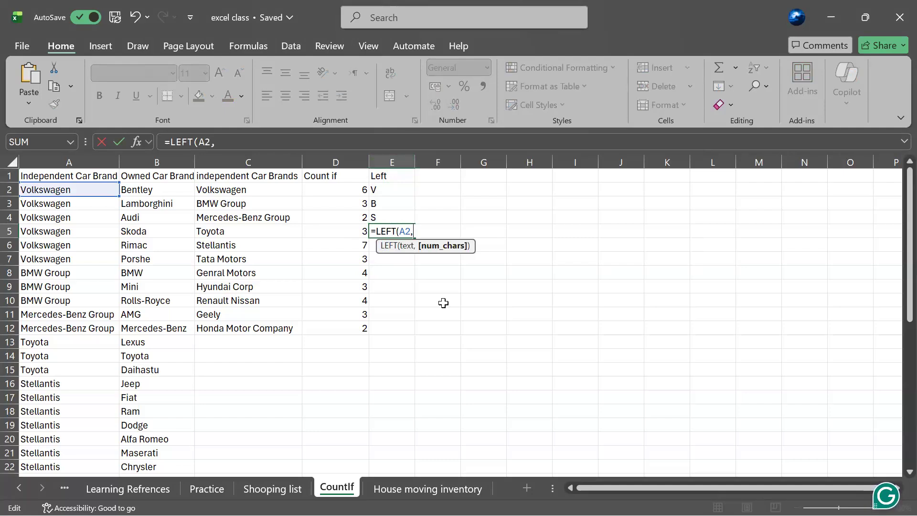
pyautogui.write('3')
pyautogui.press('BackSpace')
pyautogui.write('4)')
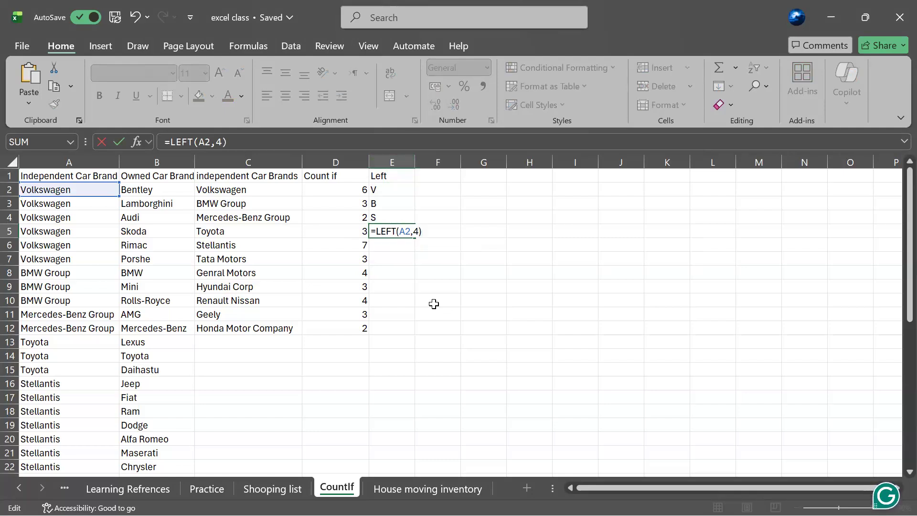
pyautogui.press('Return')
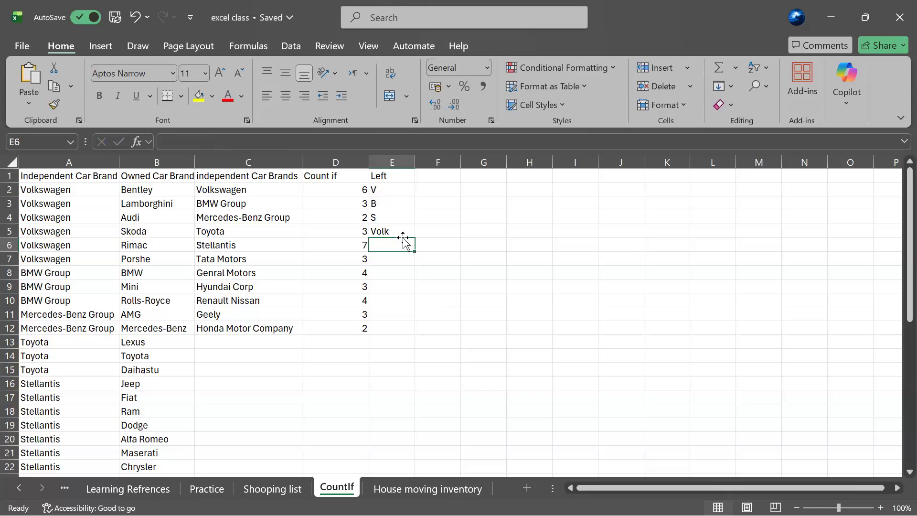
# Step: Extract the first three characters of the BMW Group entry in A8 into cell E6 with the formula =LEFT(A8,3)
pyautogui.write('=Left')
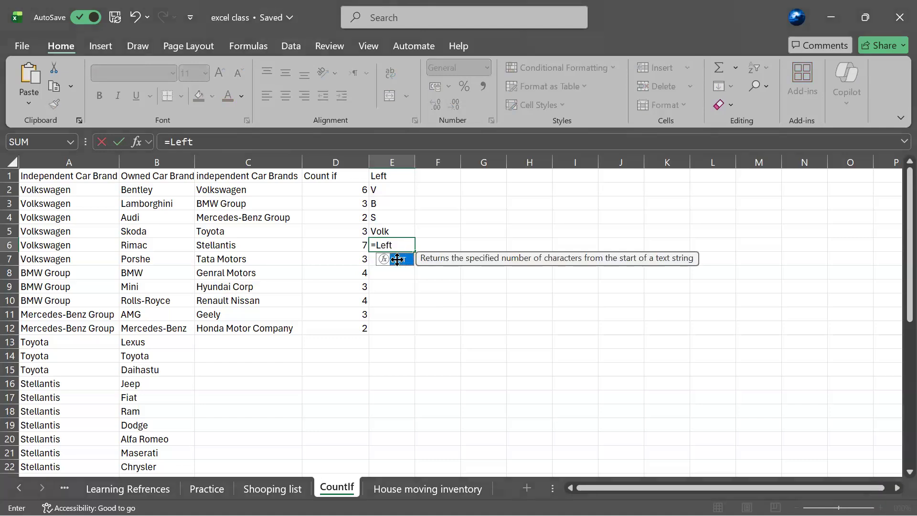
pyautogui.doubleClick(400, 261)
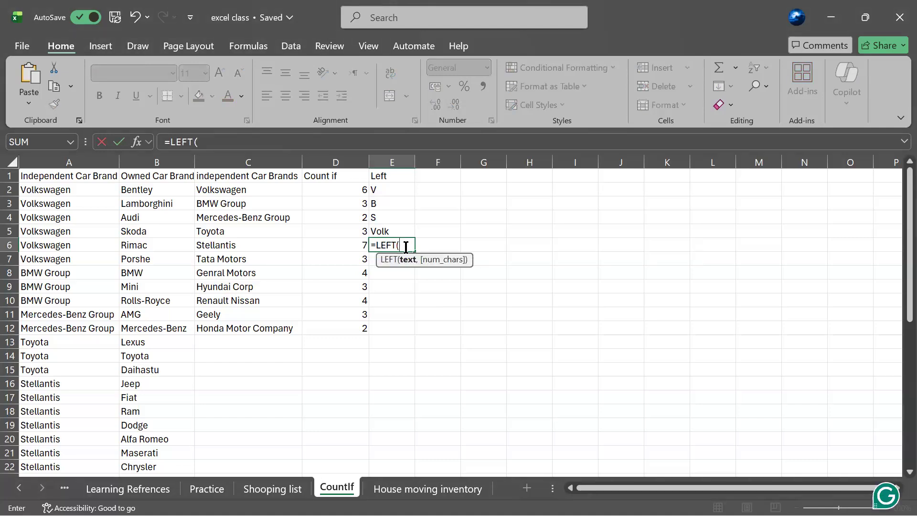
pyautogui.write('A8')
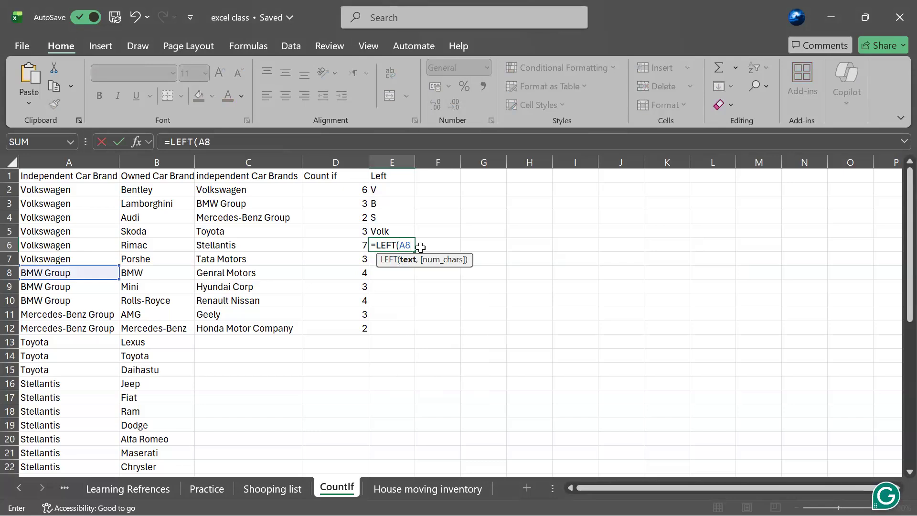
pyautogui.write(',3')
pyautogui.press('Return')
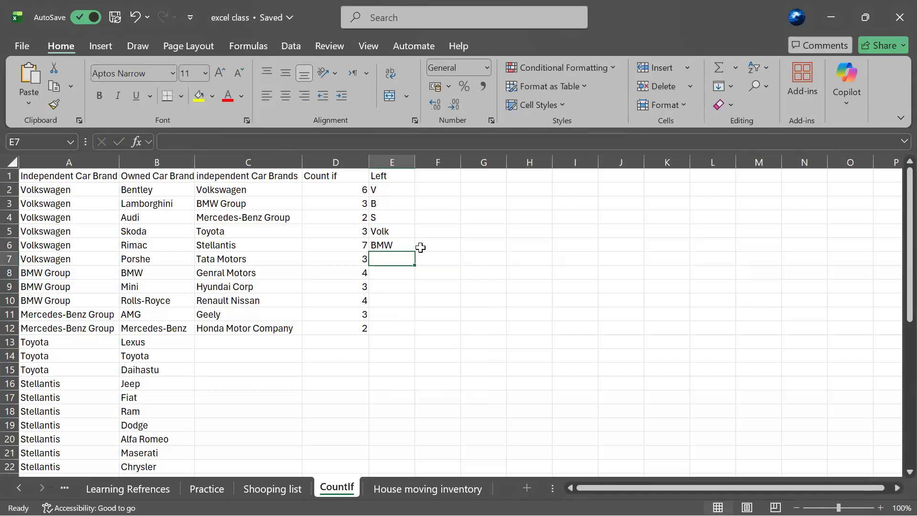
# Step: Extract the first five characters of the Stellantis entry in A16 into cell E7 with the formula =LEFT(A16,5)
pyautogui.scroll(-3, 141, 316)
pyautogui.scroll(3, 139, 314)
pyautogui.write('=')
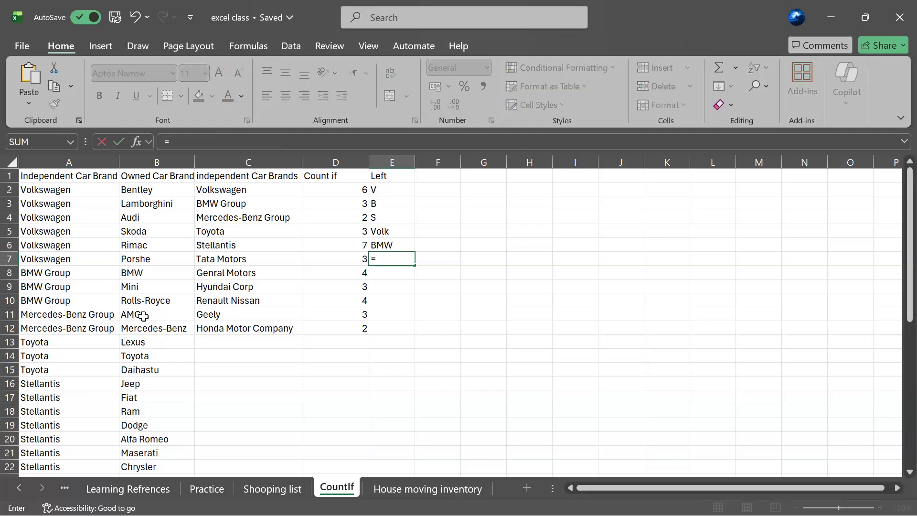
pyautogui.write('Lef')
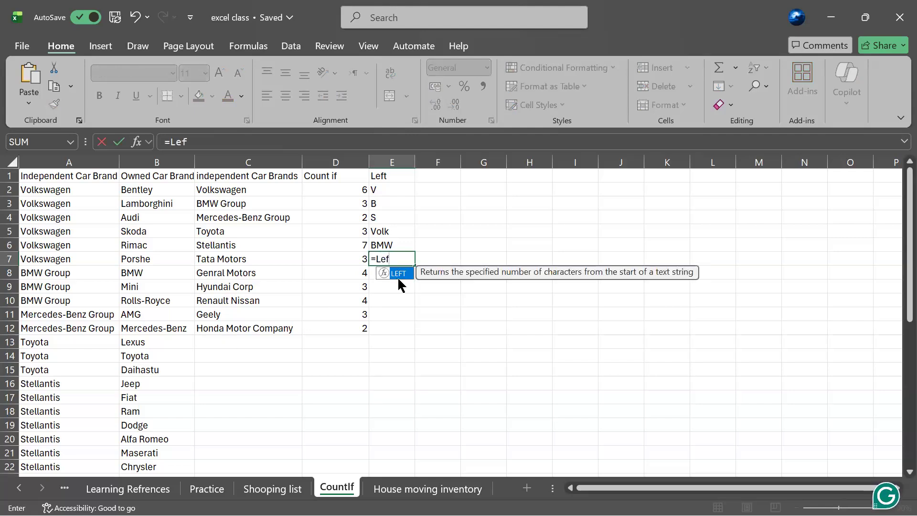
pyautogui.doubleClick(399, 272)
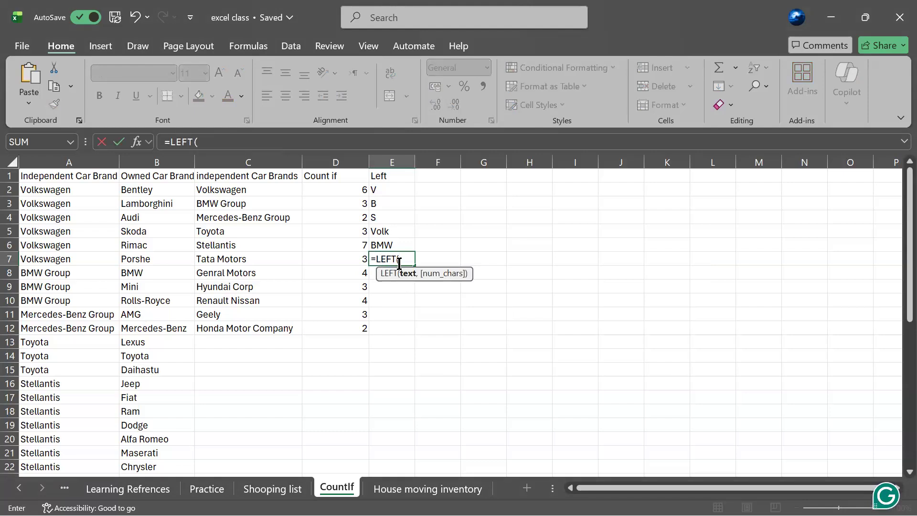
pyautogui.click(399, 262)
pyautogui.write('A16')
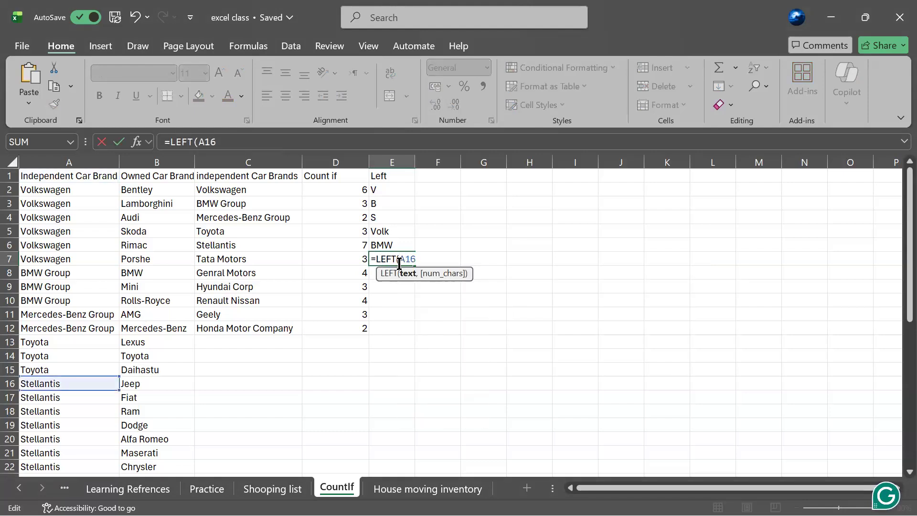
pyautogui.write(',')
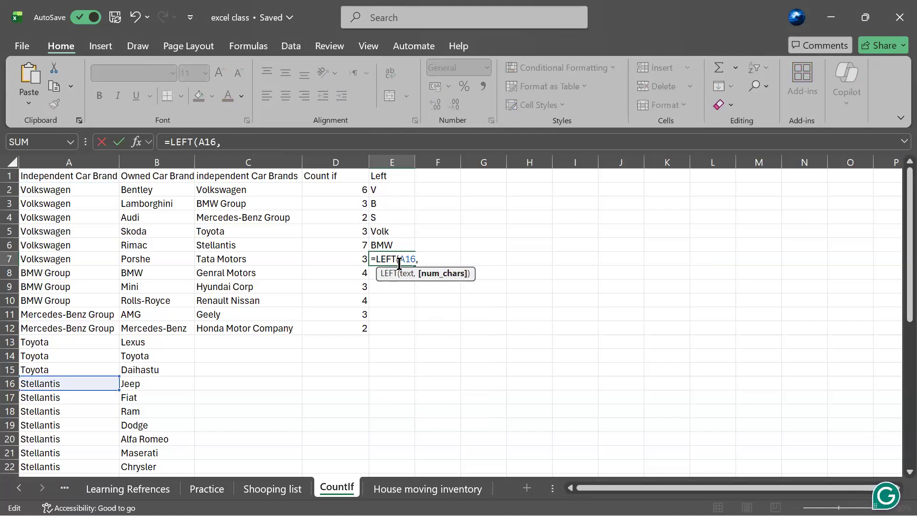
pyautogui.write('5)')
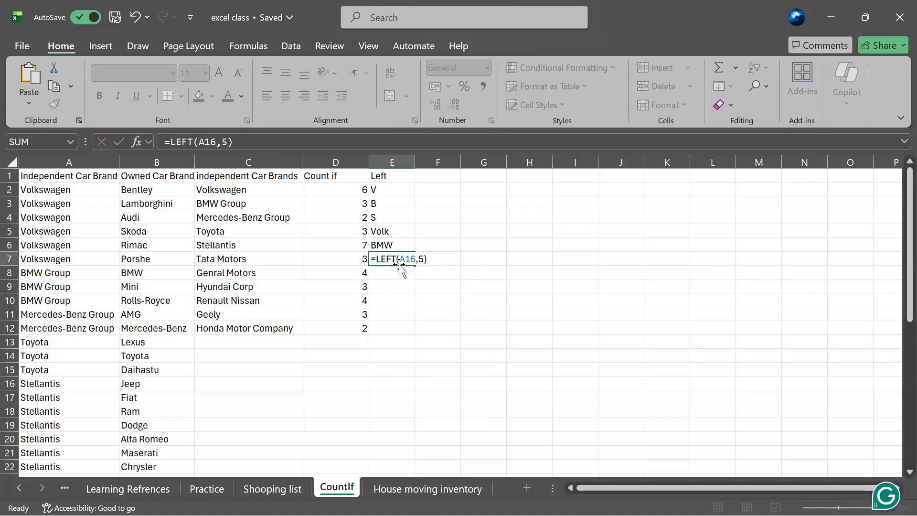
pyautogui.press('Return')
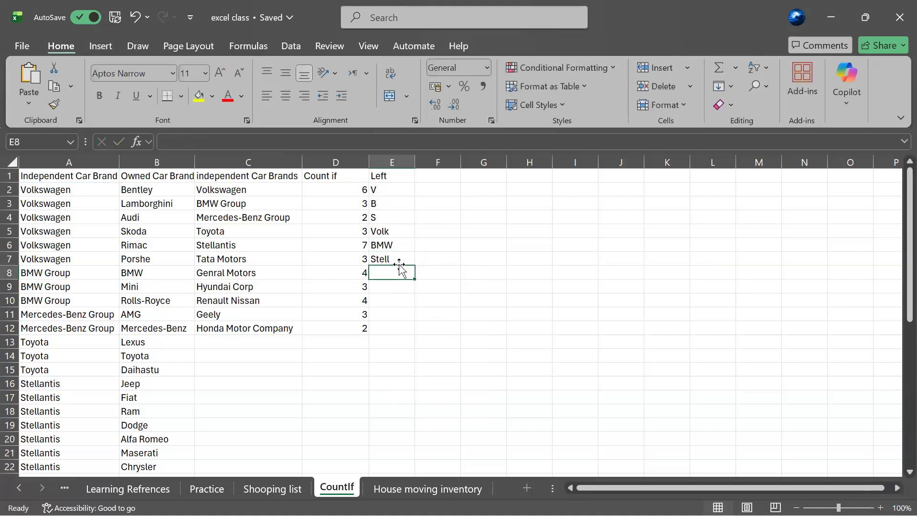
# Step: Extract the first 12 characters of the Renault Nissan entry in A33 into cell E8 with =LEFT(A33,12) and widen column E to fit
pyautogui.scroll(-5, 400, 268)
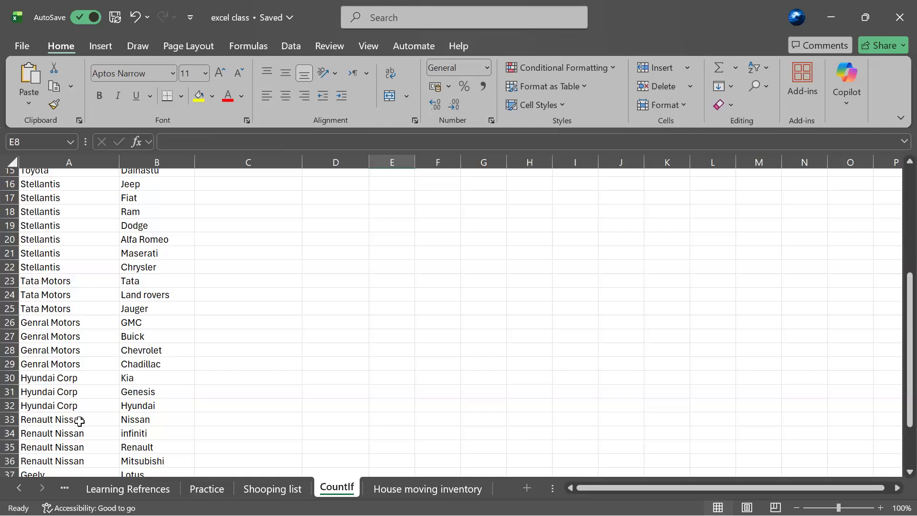
pyautogui.scroll(5, 138, 373)
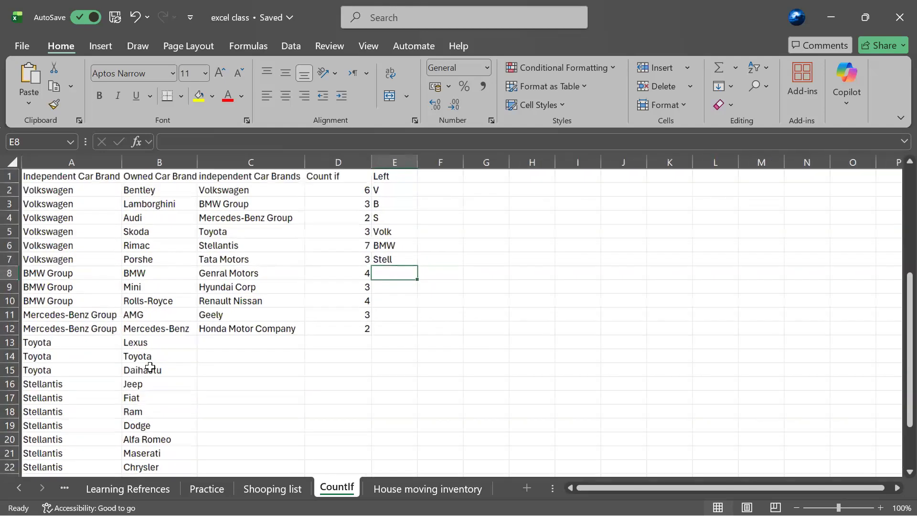
pyautogui.scroll(-4, 150, 367)
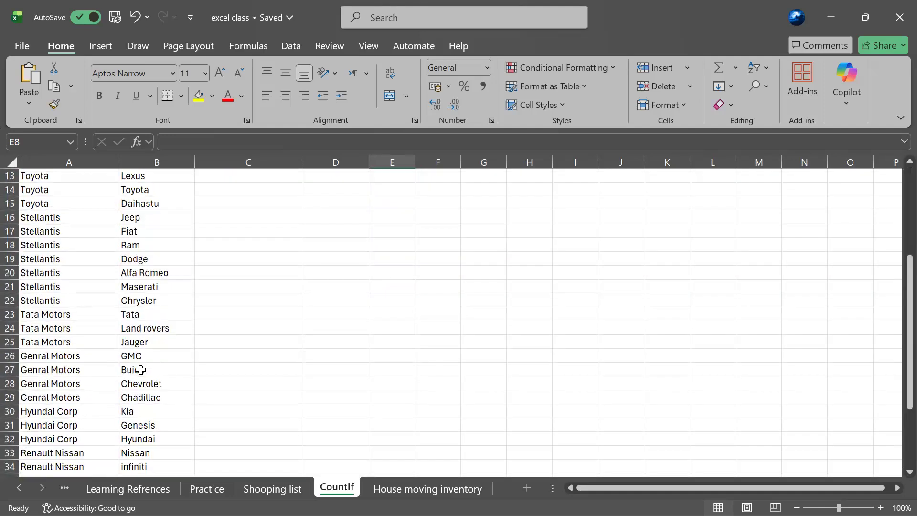
pyautogui.scroll(4, 140, 370)
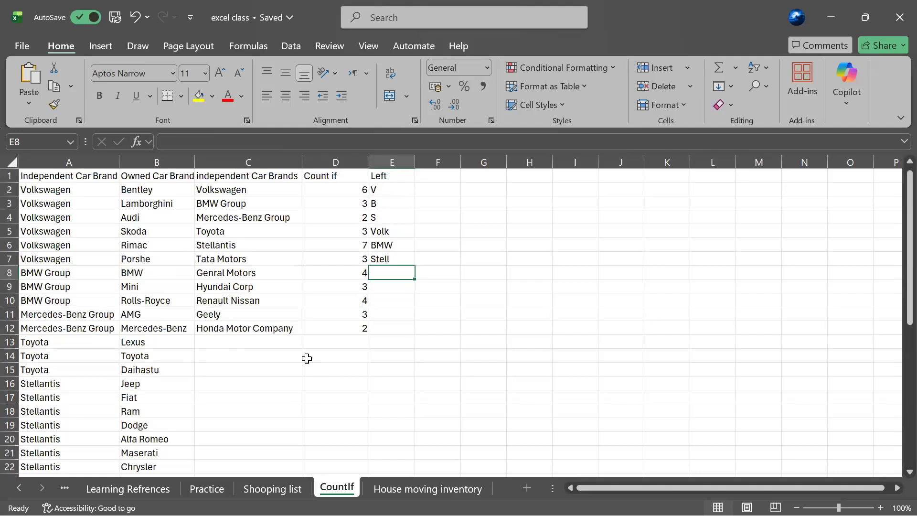
pyautogui.write('(=')
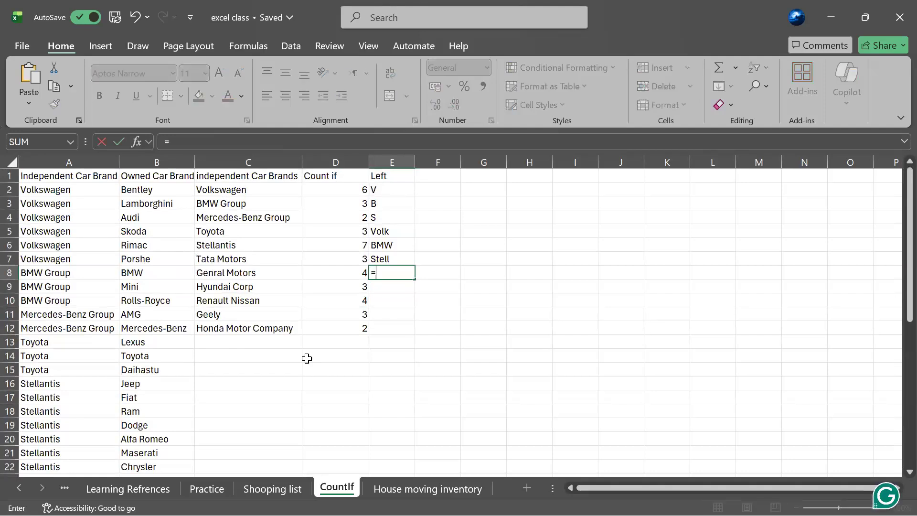
pyautogui.write('Left')
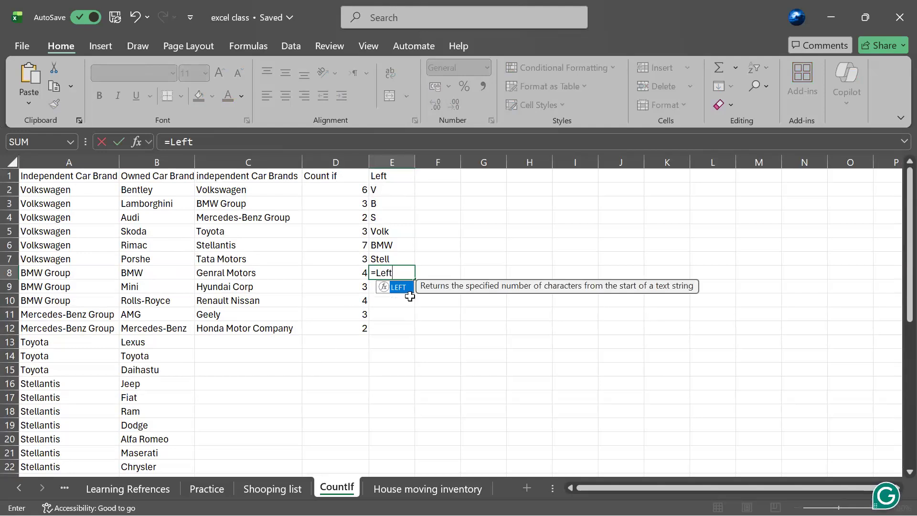
pyautogui.doubleClick(395, 287)
pyautogui.write('A33')
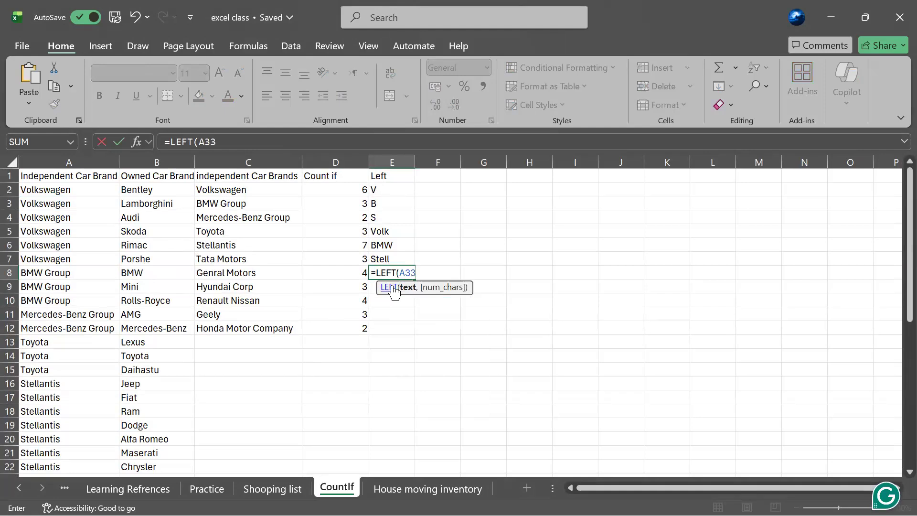
pyautogui.write(',')
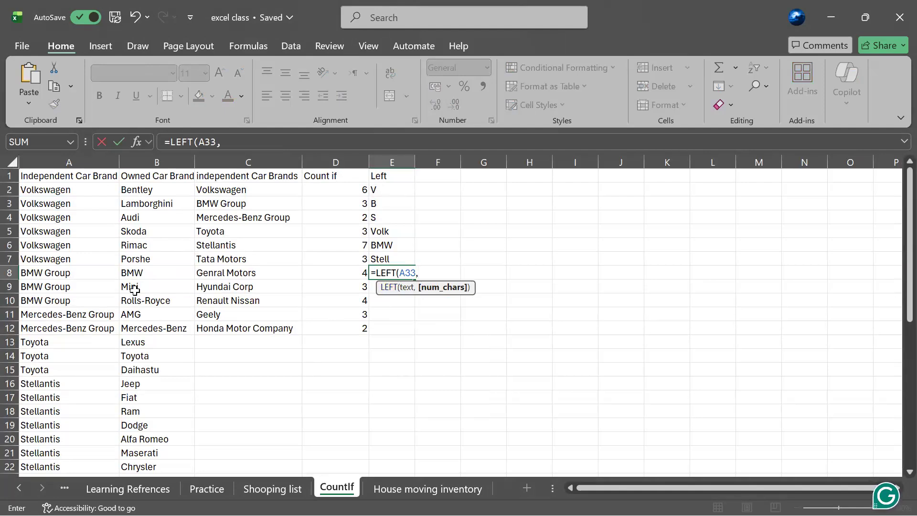
pyautogui.write('12')
pyautogui.press('Return')
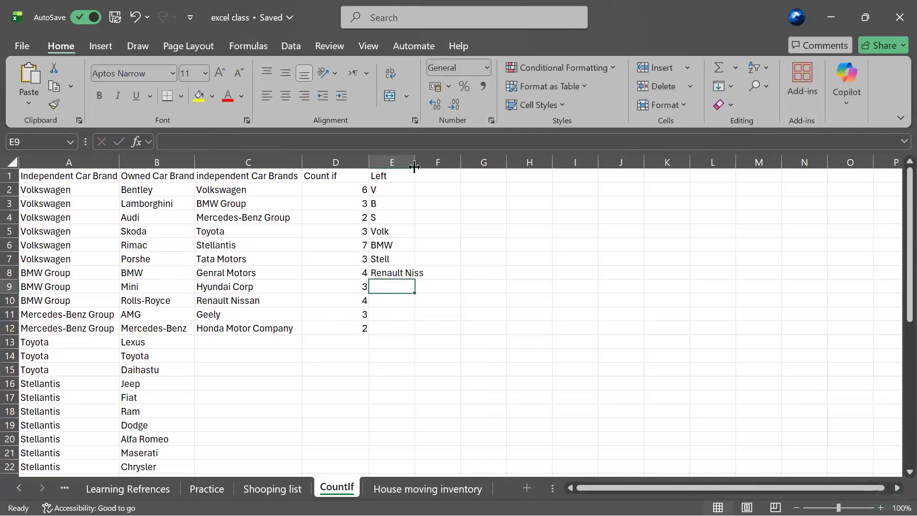
pyautogui.moveTo(415, 164); pyautogui.dragTo(427, 169)
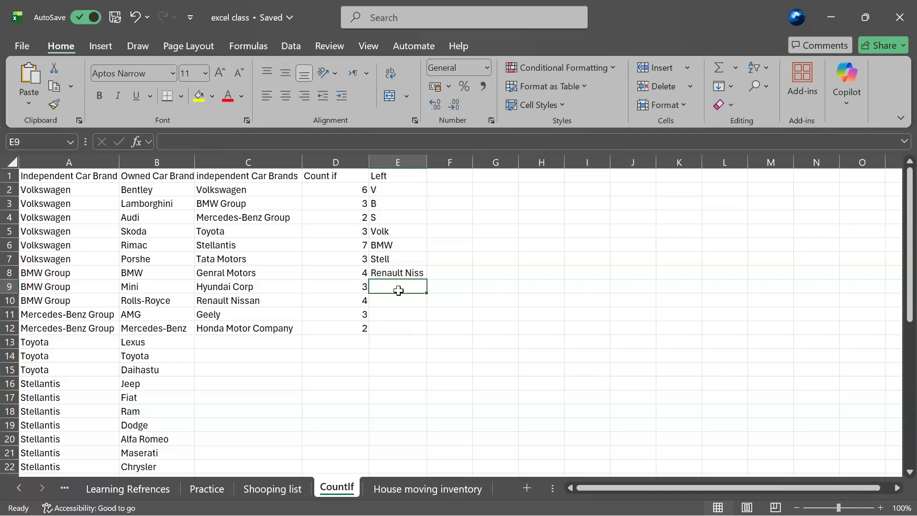
# Step: Extract the first four characters of the Geely entry in A37 into cell E9 with the formula =LEFT(A37,4)
pyautogui.write('=')
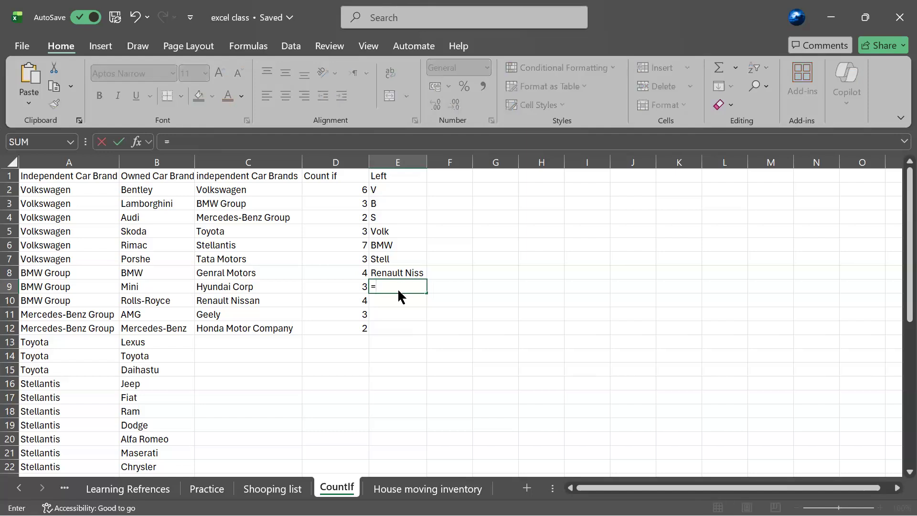
pyautogui.write('Left')
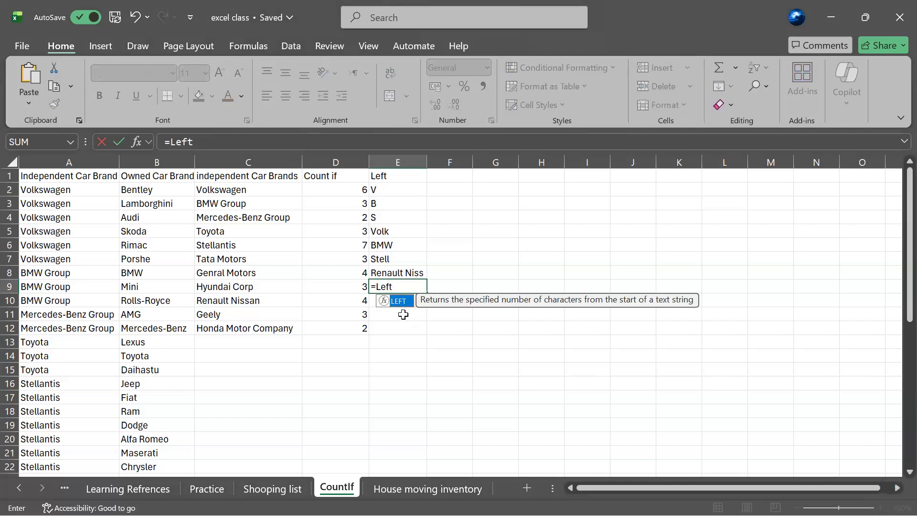
pyautogui.press('Tab')
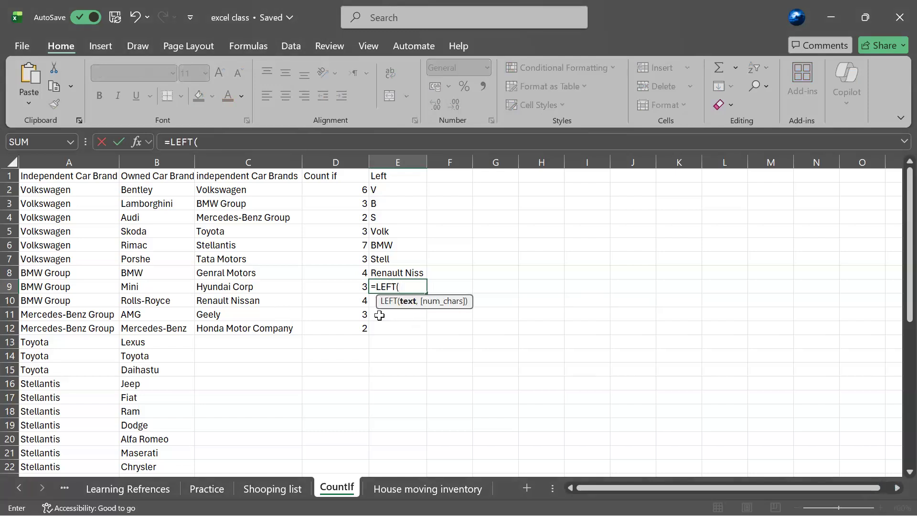
pyautogui.click(260, 315)
pyautogui.press('BackSpace')
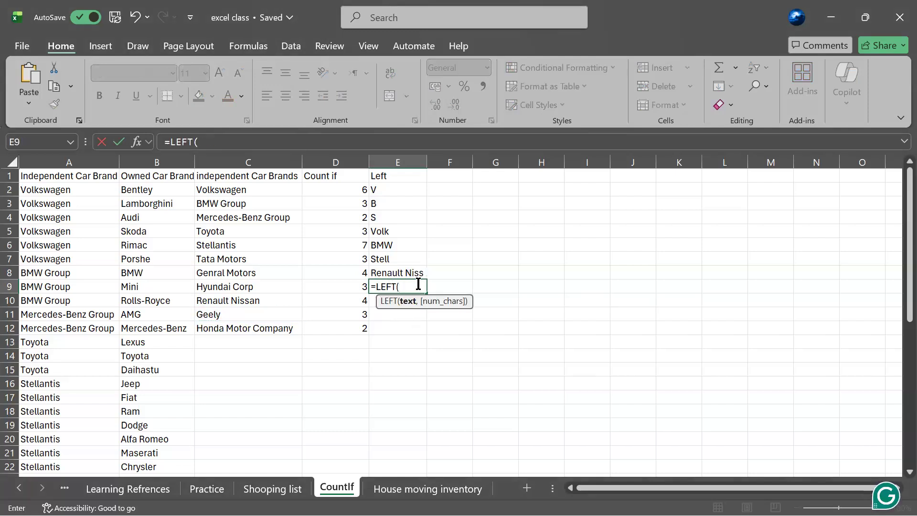
pyautogui.scroll(-7, 418, 284)
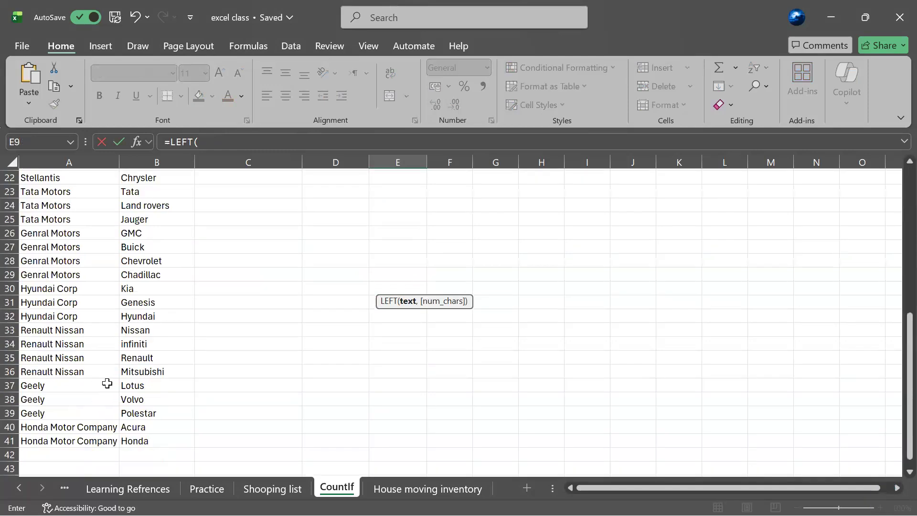
pyautogui.click(107, 383)
pyautogui.scroll(6, 236, 350)
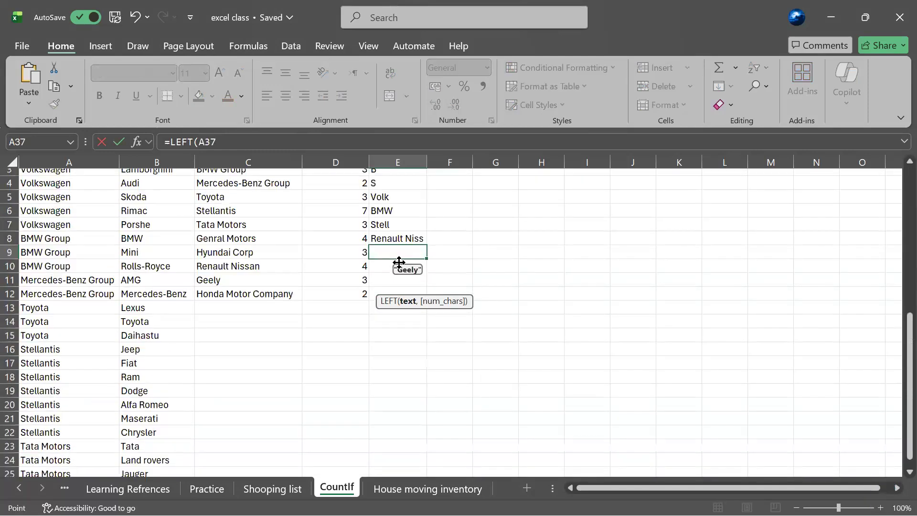
pyautogui.click(422, 250)
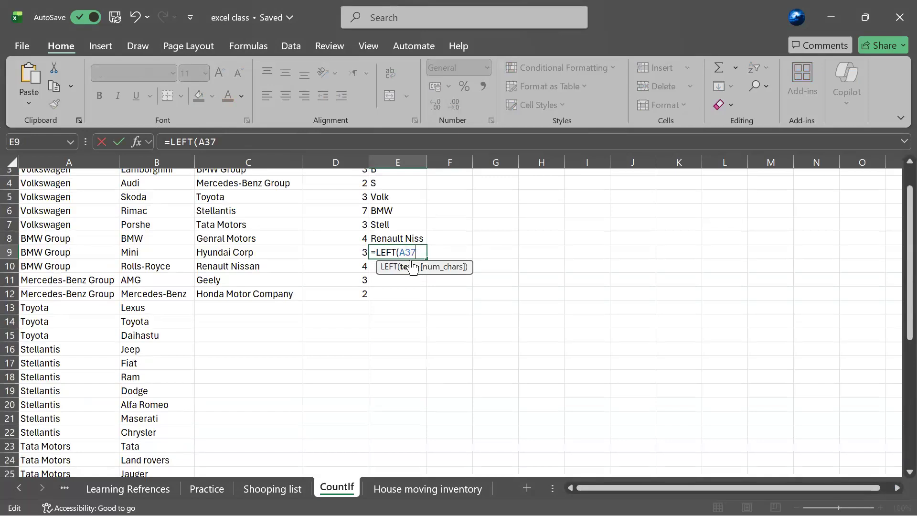
pyautogui.write(',')
pyautogui.write('4)')
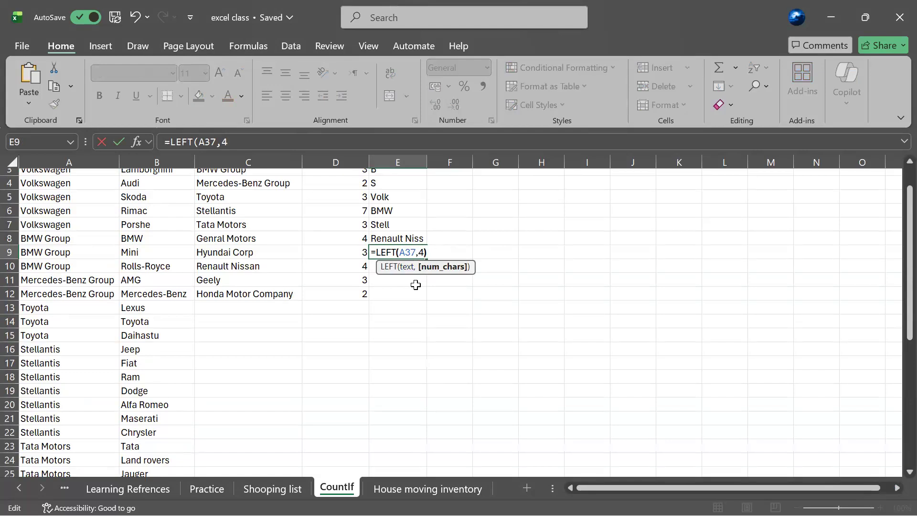
pyautogui.press('Return')
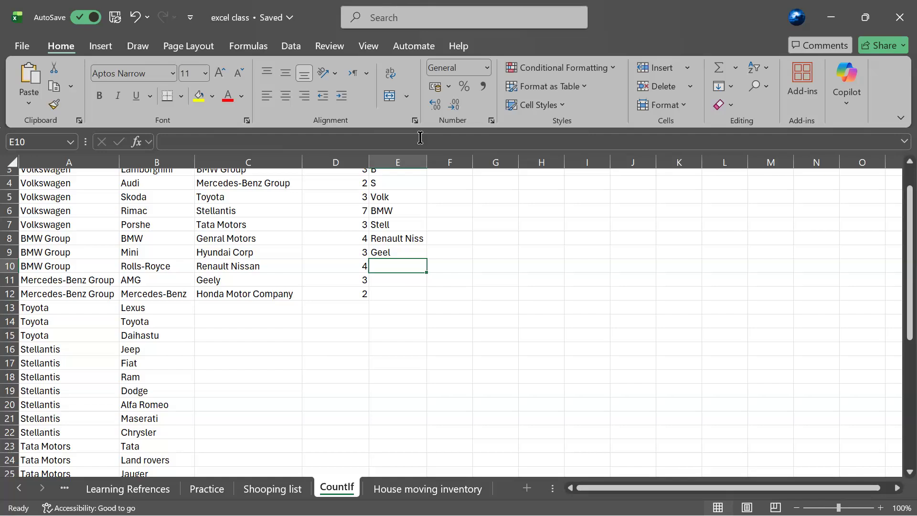
pyautogui.hotkey('alt', 'Tab')
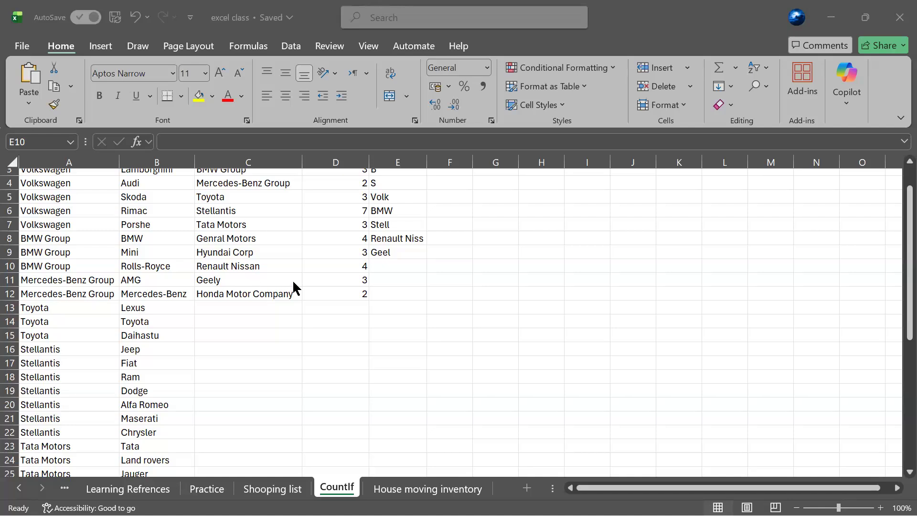
pyautogui.scroll(5, 293, 288)
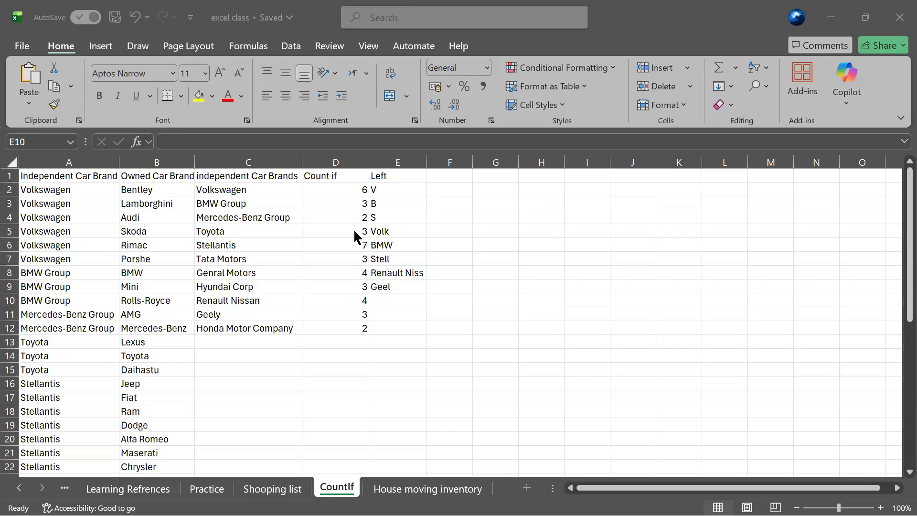
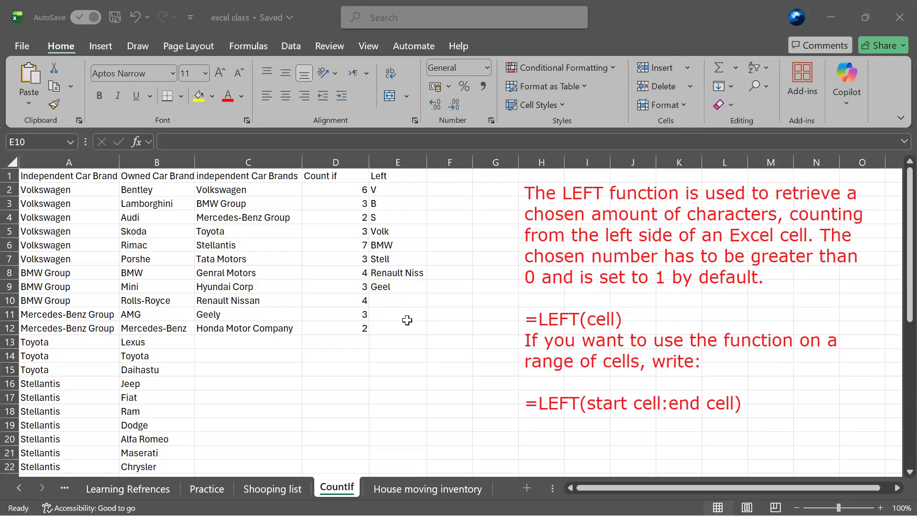
pyautogui.click(407, 320)
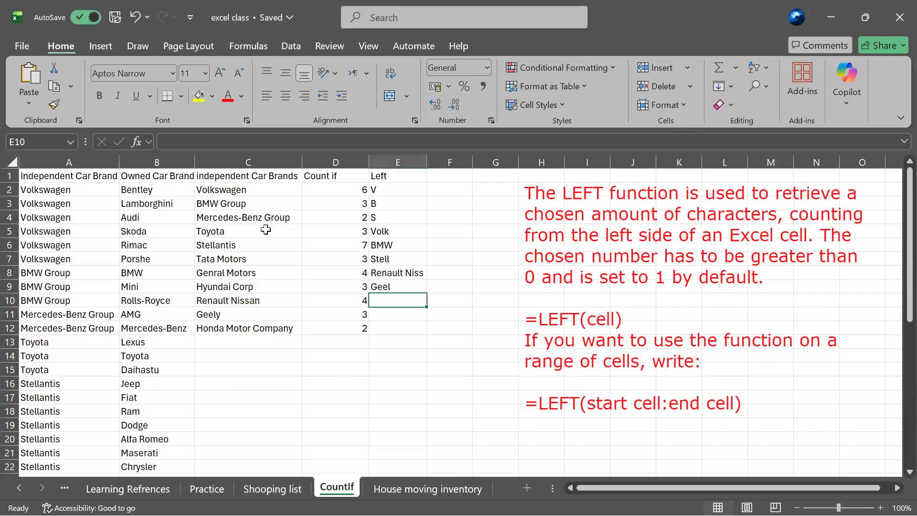
pyautogui.click(358, 361)
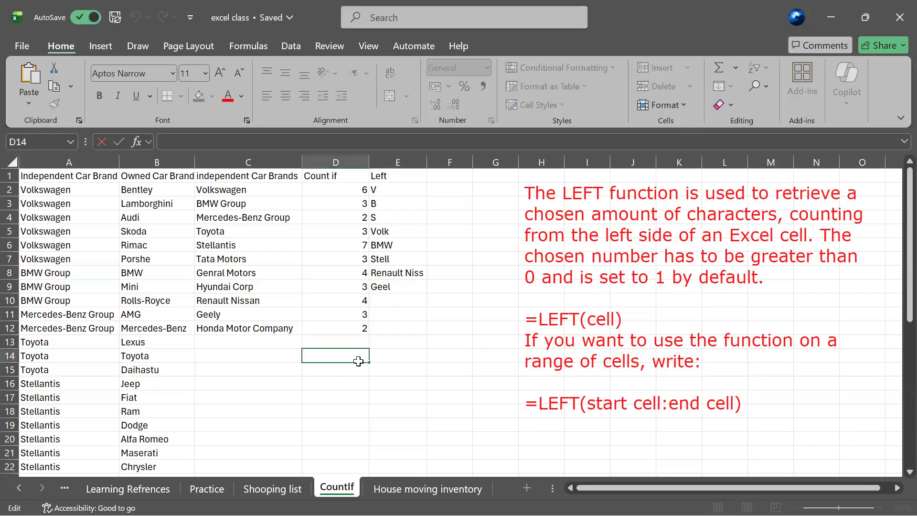
pyautogui.moveTo(367, 366); pyautogui.dragTo(767, 429)
pyautogui.click(451, 453)
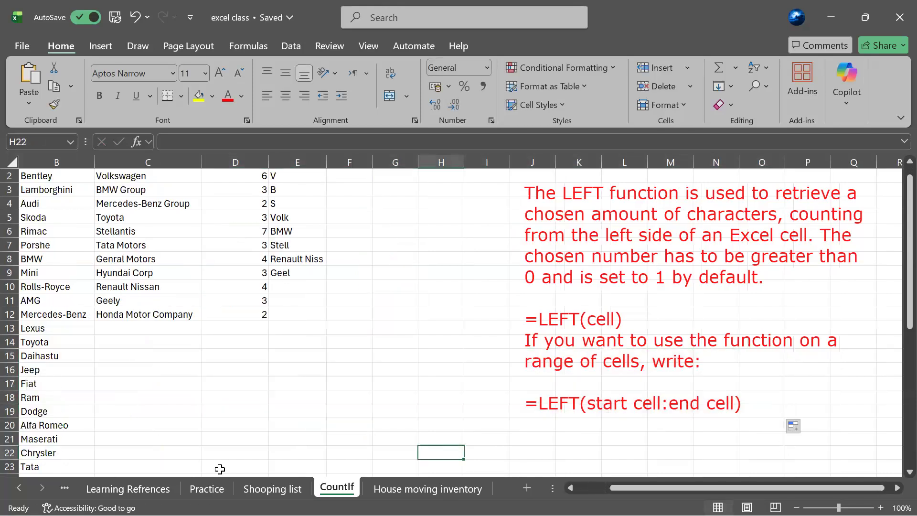
pyautogui.hscroll(-1, 835, 427)
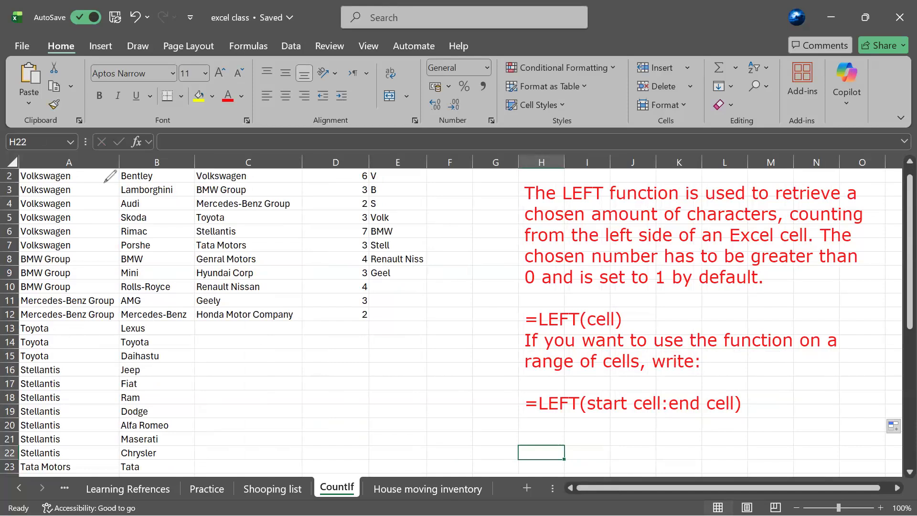
pyautogui.hotkey('ctrl', 'shift', '5')
pyautogui.click(563, 390)
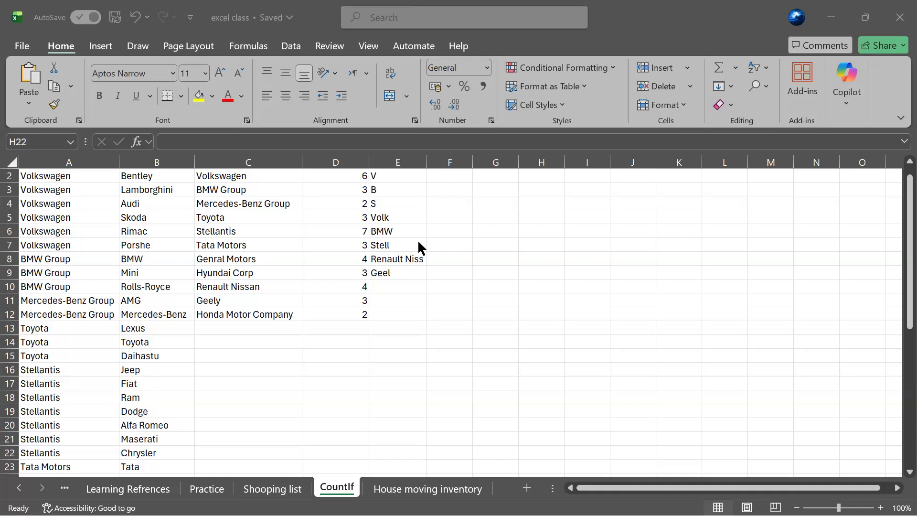
pyautogui.press('super')
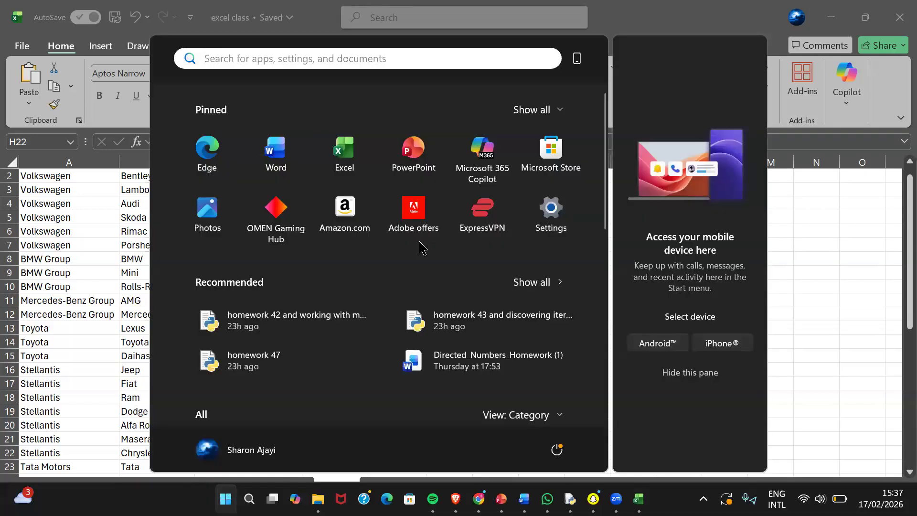
pyautogui.press('super')
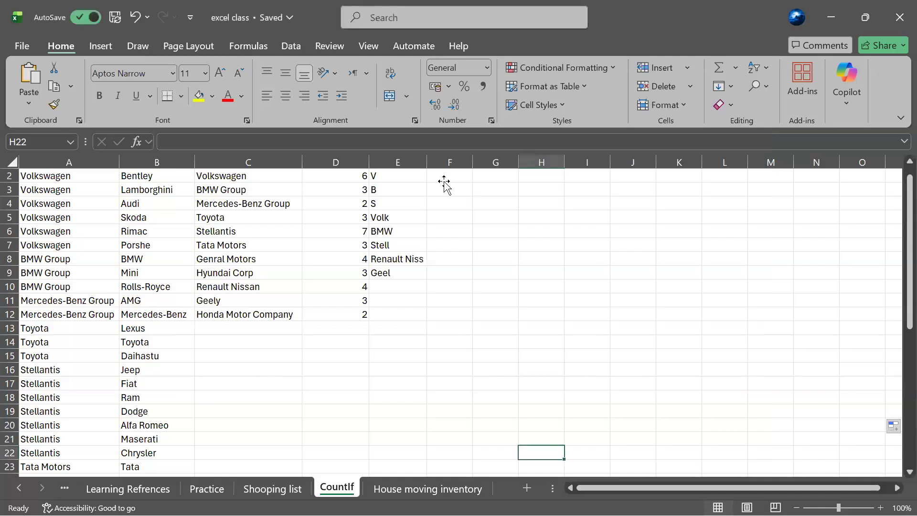
# Step: Extract the first five characters of every entry in C1:C12 with the spilling formula =LEFT(C1:C12,5) in cell E10
pyautogui.click(446, 175)
pyautogui.click(400, 286)
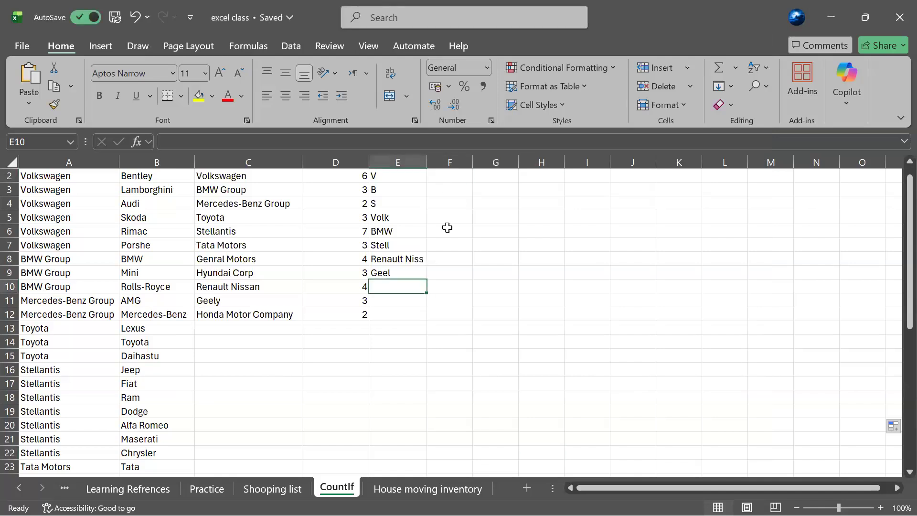
pyautogui.write('=')
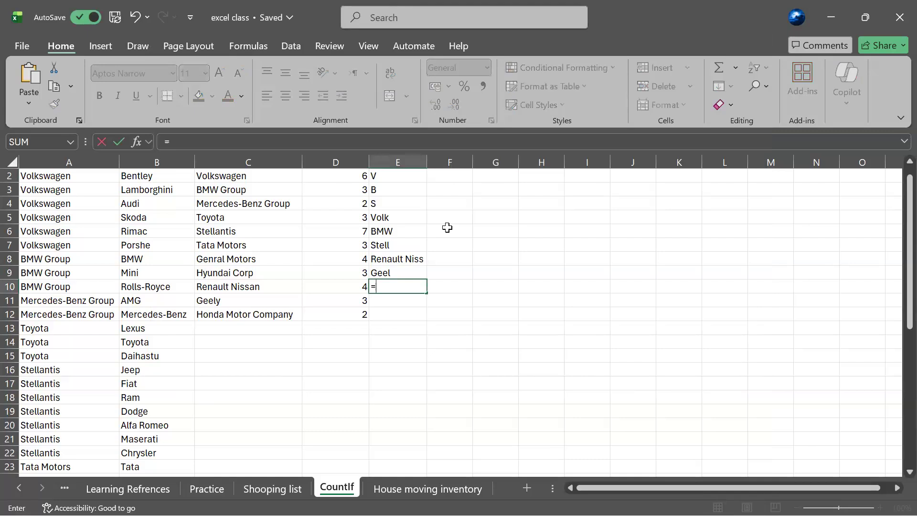
pyautogui.write('Le')
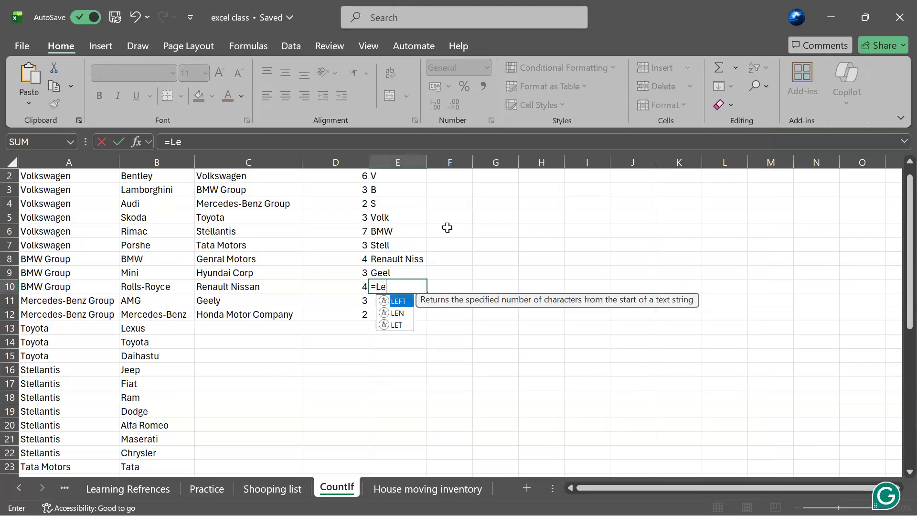
pyautogui.doubleClick(398, 301)
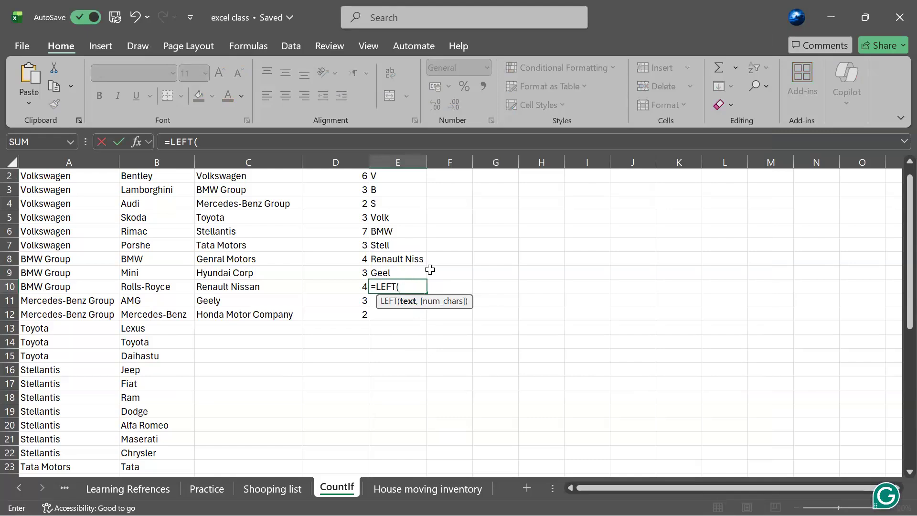
pyautogui.press('BackSpace')
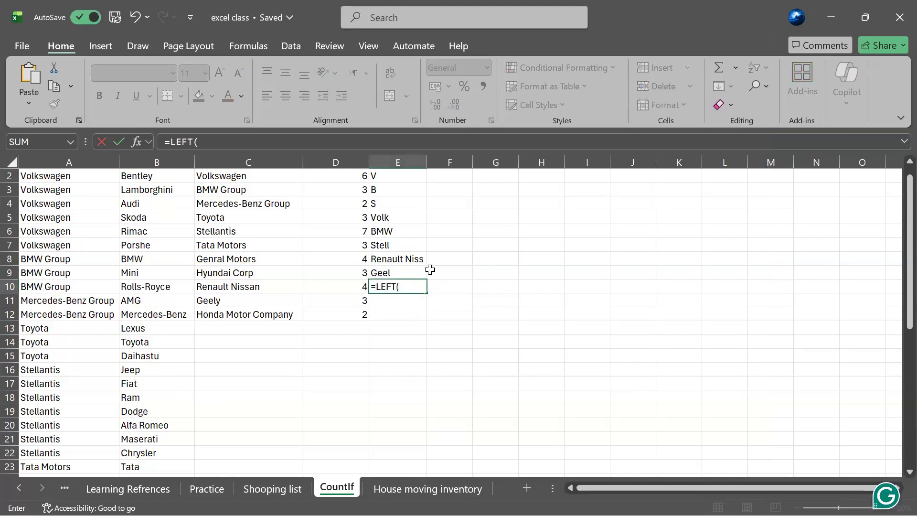
pyautogui.write('(')
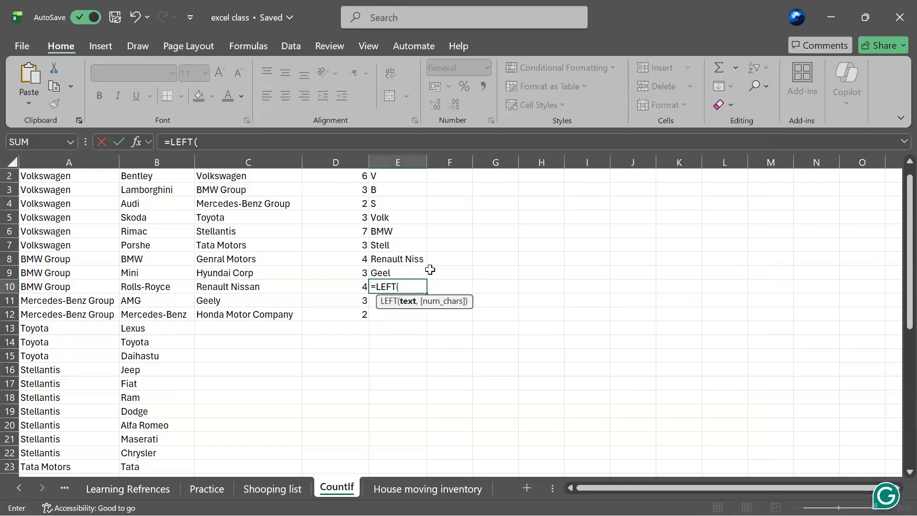
pyautogui.write('C1:')
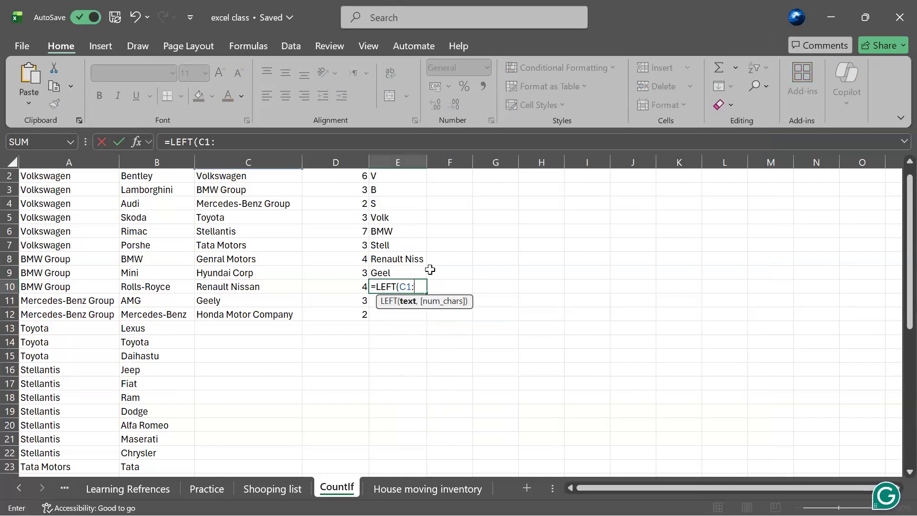
pyautogui.write('C12,')
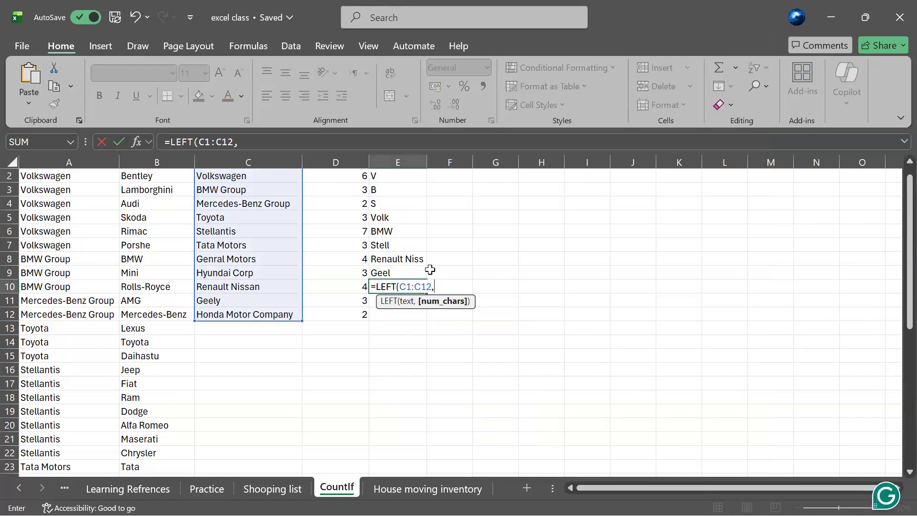
pyautogui.write('5)')
pyautogui.press('Return')
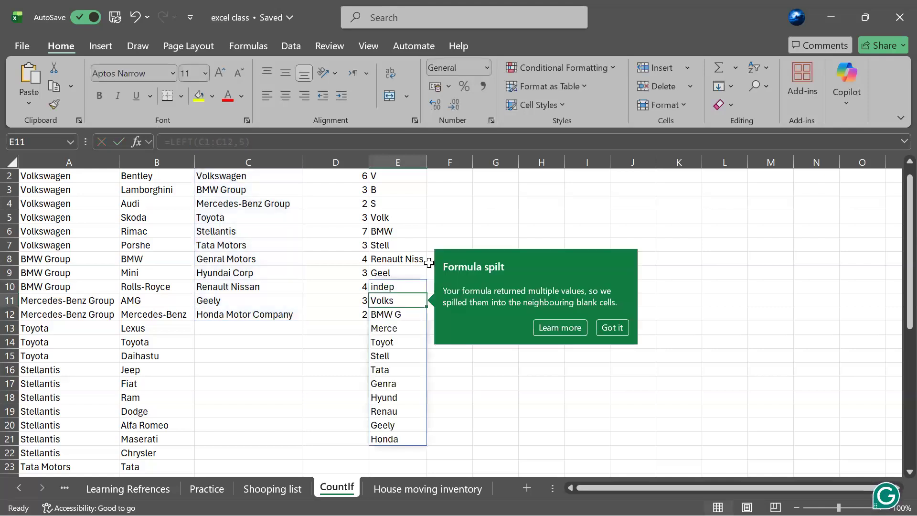
pyautogui.click(615, 329)
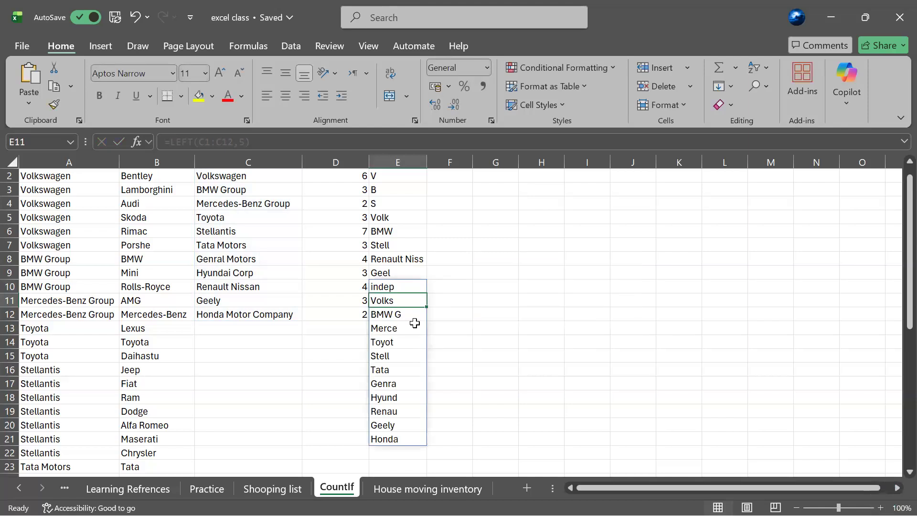
pyautogui.click(541, 342)
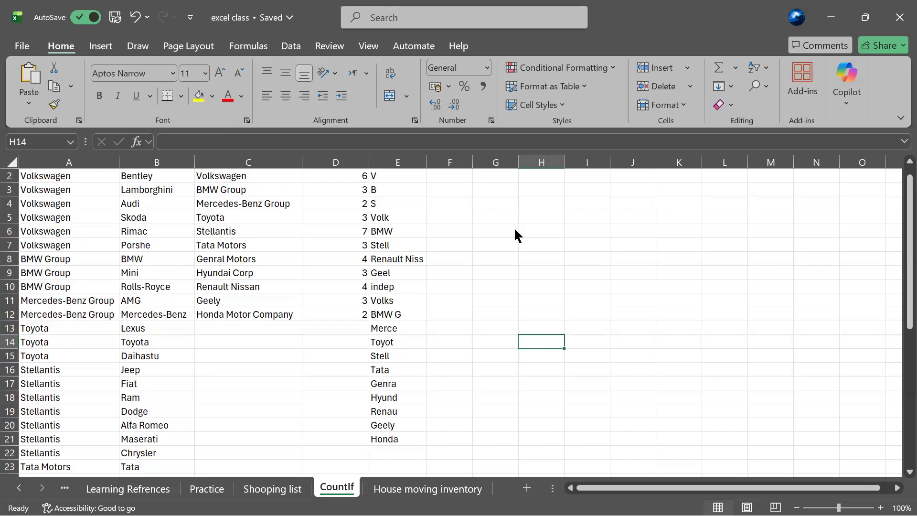
# Step: Extract the first five characters of each entry across row 2, columns A to C, with the formula =LEFT(A2:C2,5) in cell F2
pyautogui.scroll(1, 457, 183)
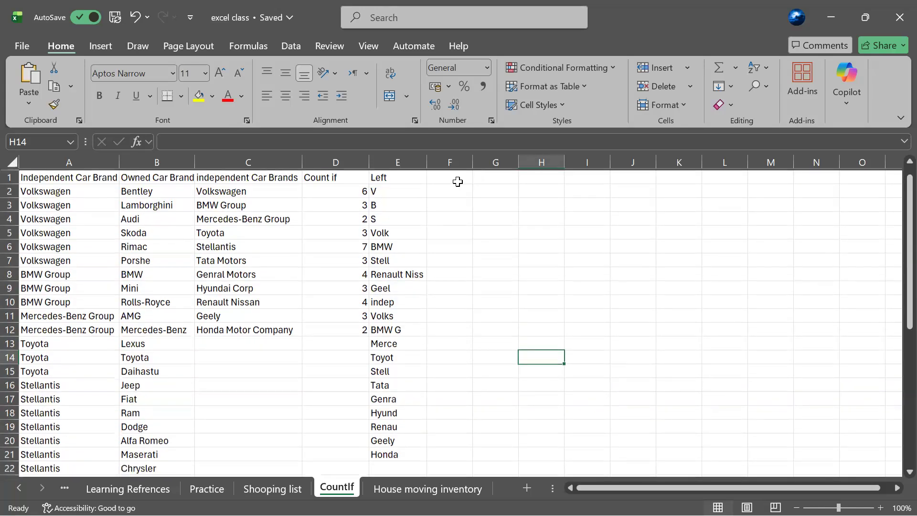
pyautogui.click(467, 180)
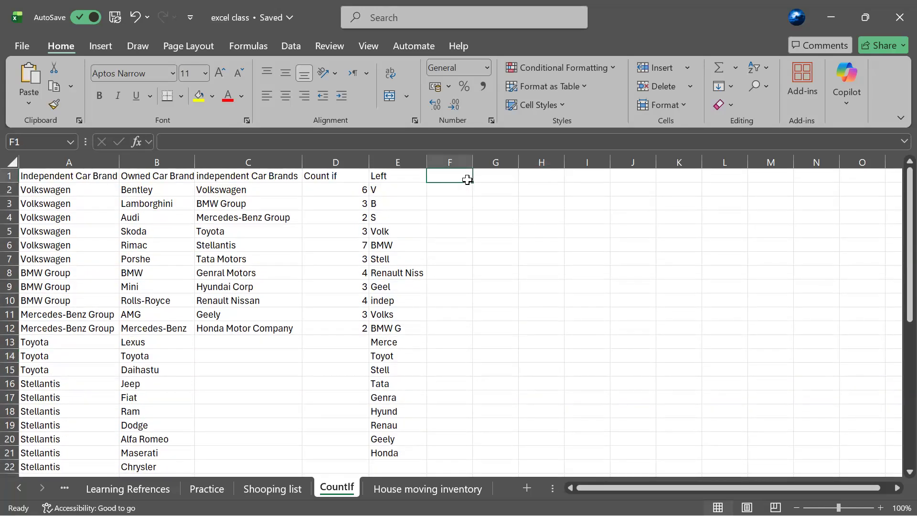
pyautogui.scroll(-1, 379, 451)
pyautogui.click(373, 445)
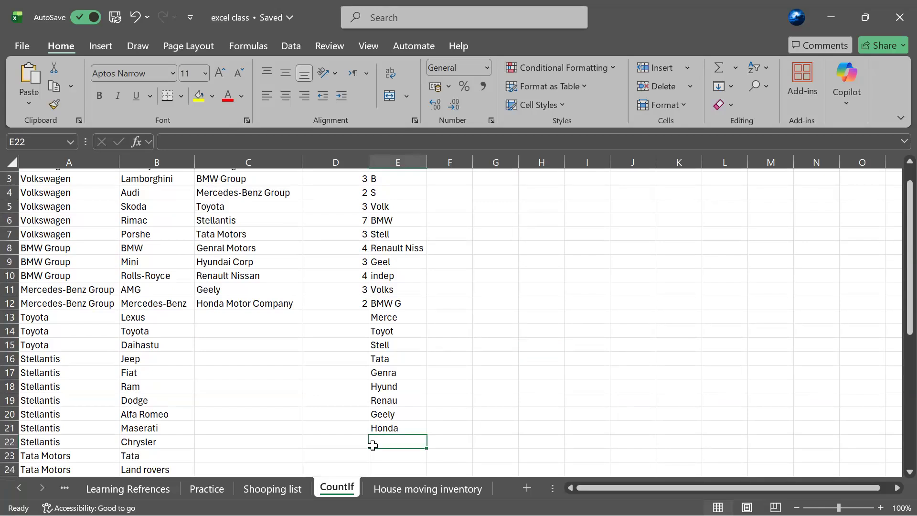
pyautogui.scroll(1, 373, 442)
pyautogui.click(437, 191)
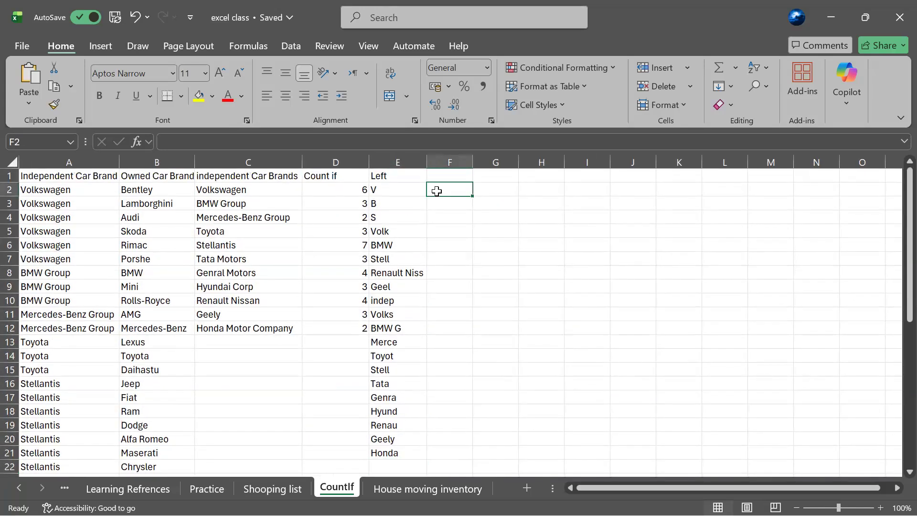
pyautogui.write('=')
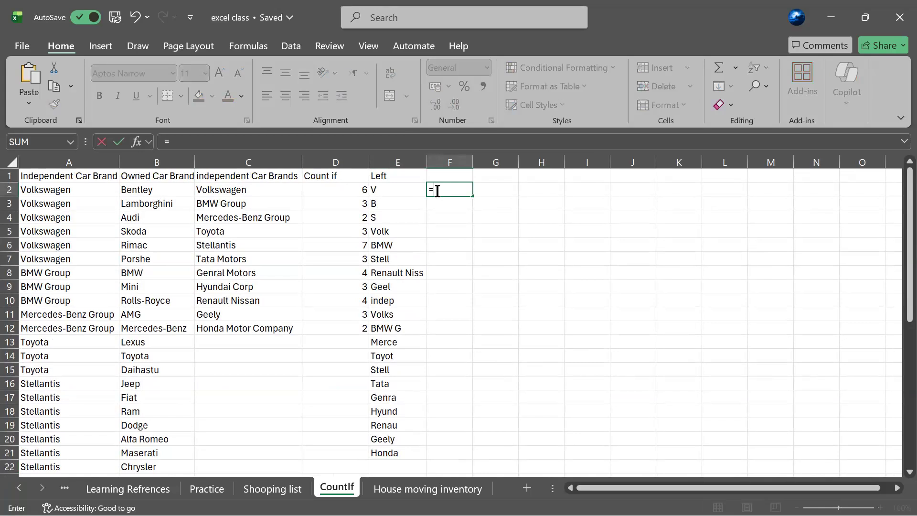
pyautogui.write('L')
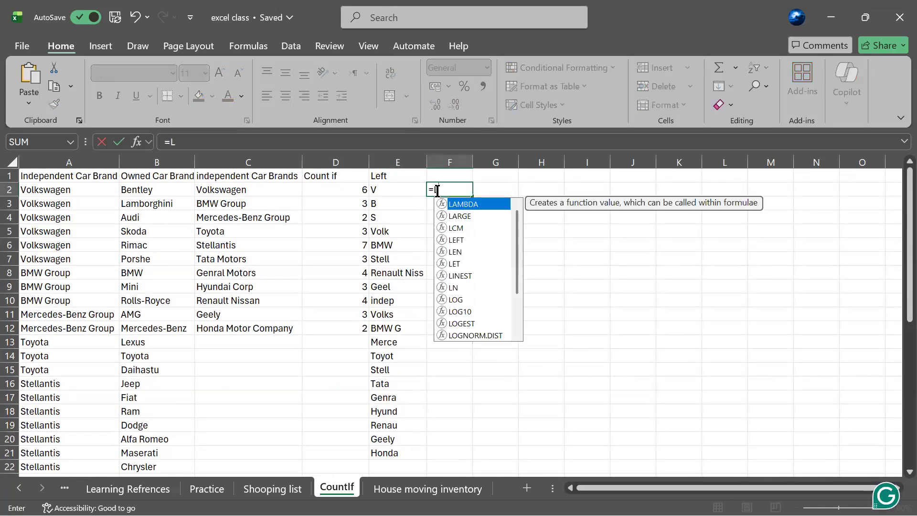
pyautogui.write('rf')
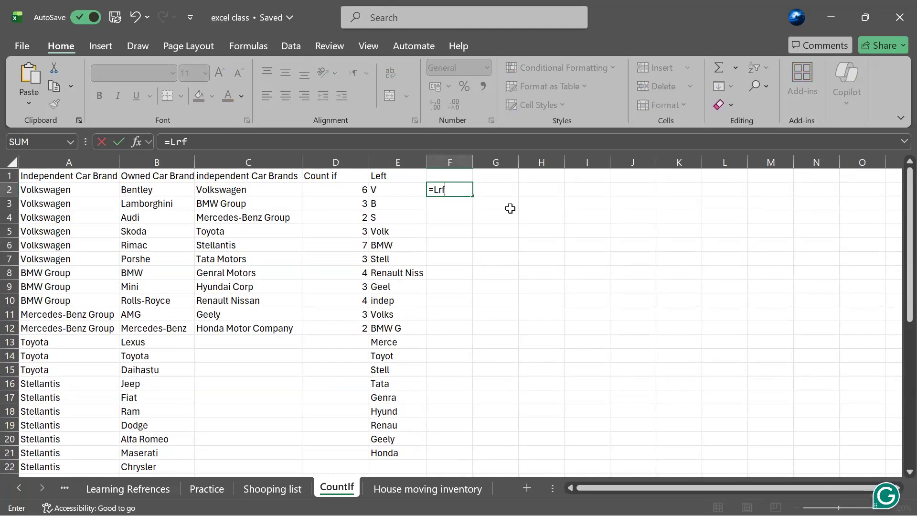
pyautogui.press('BackSpace')
pyautogui.press('BackSpace')
pyautogui.write('e')
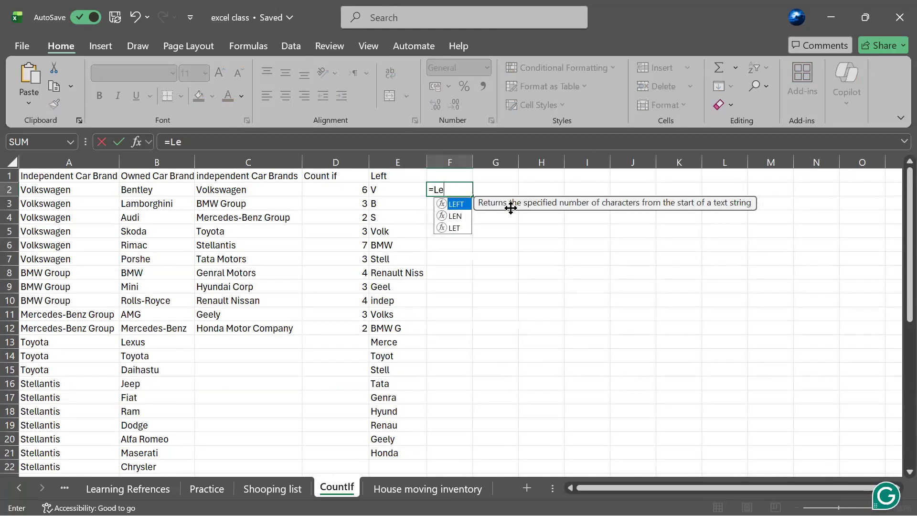
pyautogui.doubleClick(464, 205)
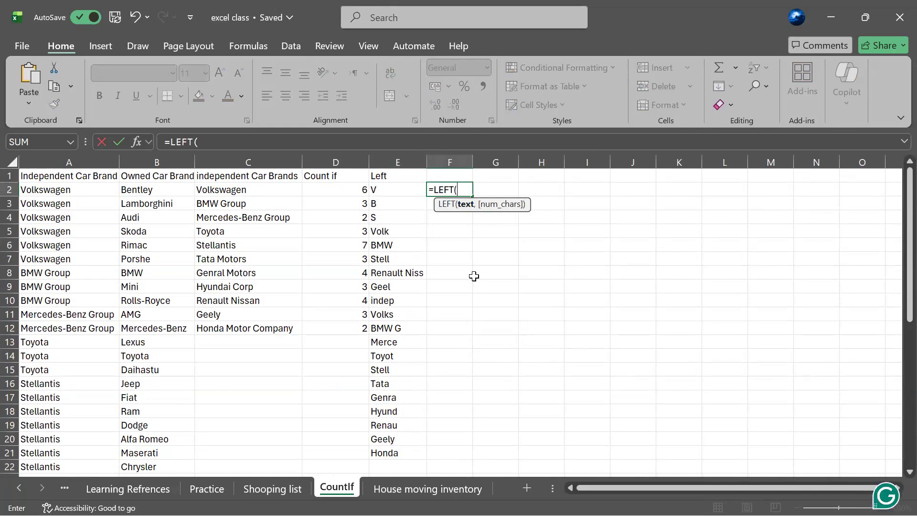
pyautogui.write('A')
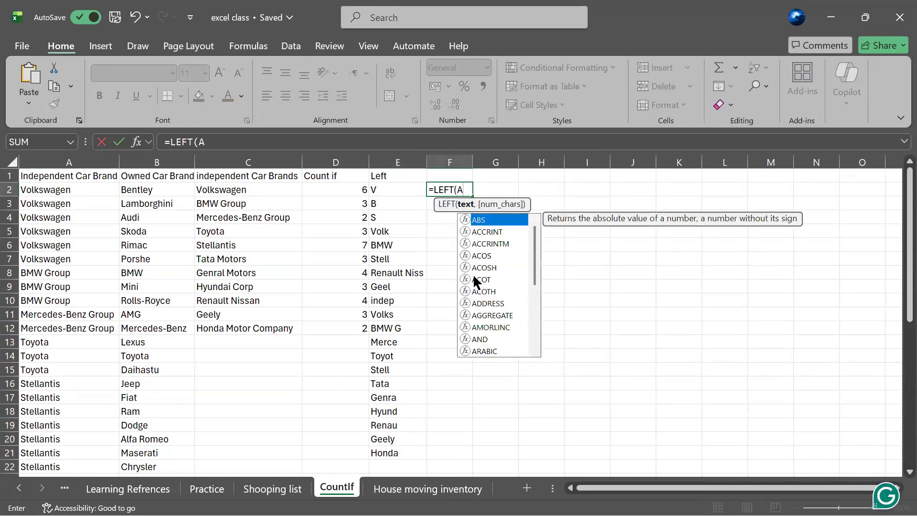
pyautogui.write('2:')
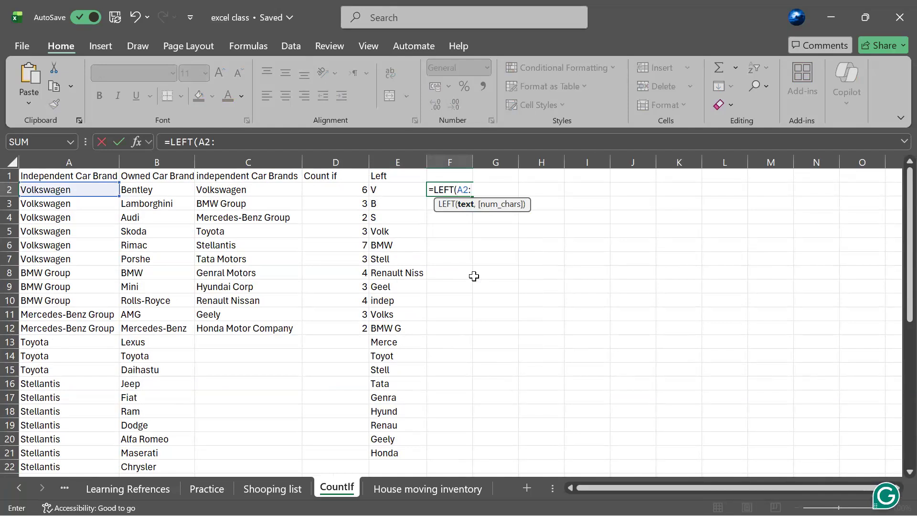
pyautogui.write('C2')
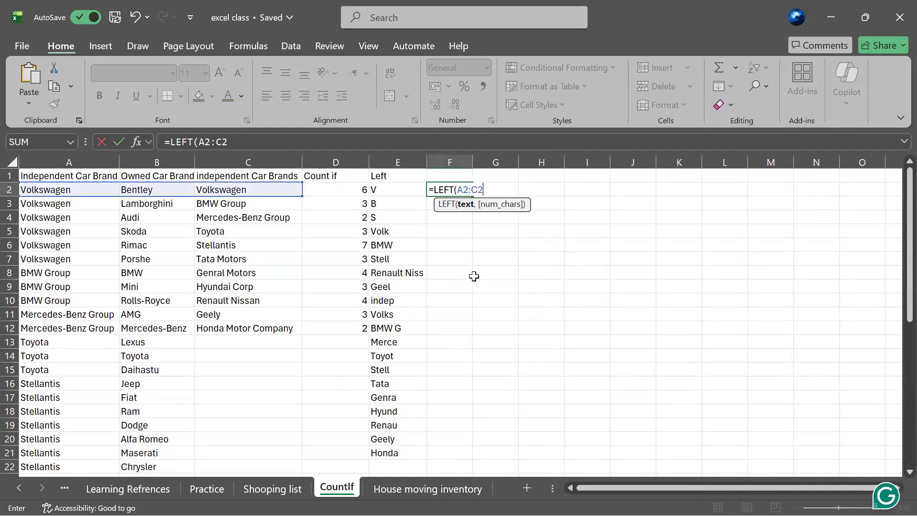
pyautogui.write(',')
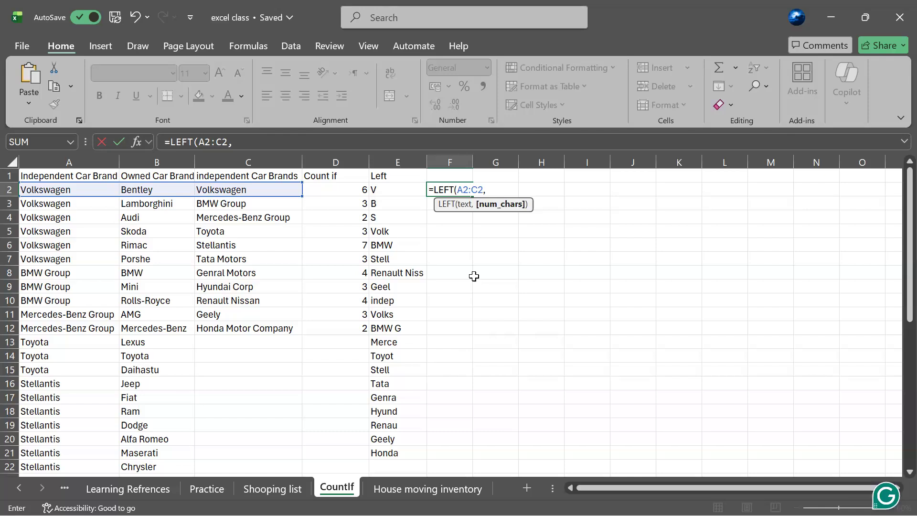
pyautogui.write('5)')
pyautogui.press('Return')
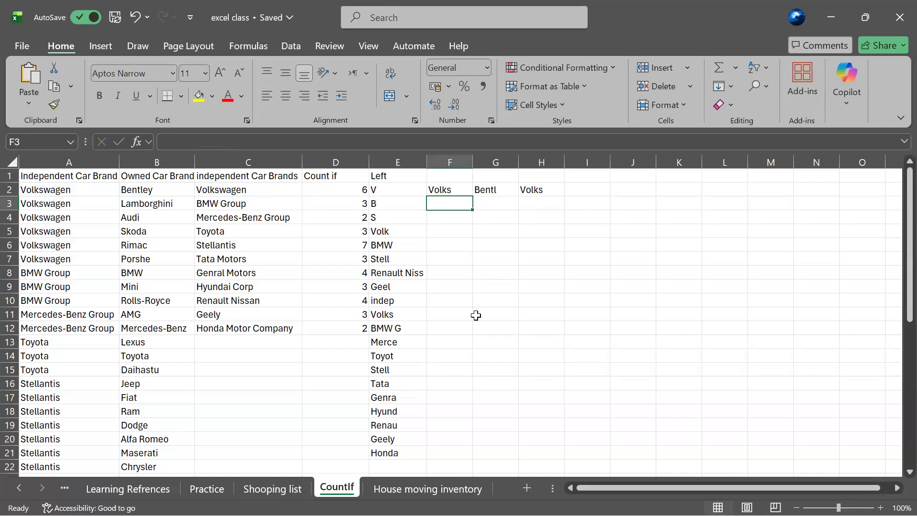
pyautogui.rightClick(474, 339)
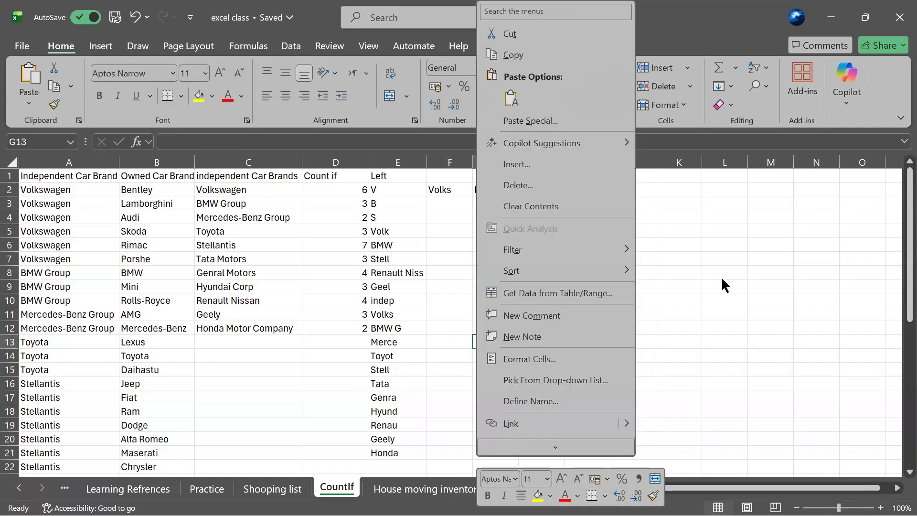
pyautogui.press('Escape')
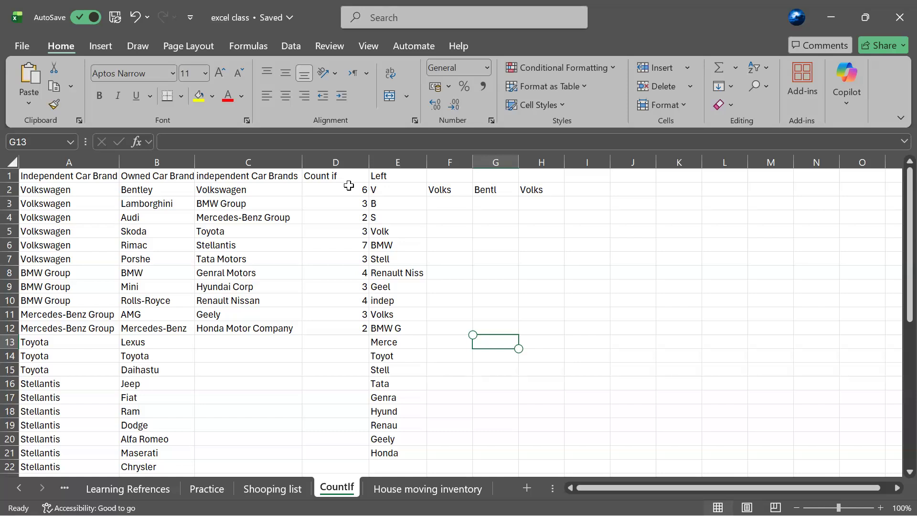
pyautogui.click(169, 1)
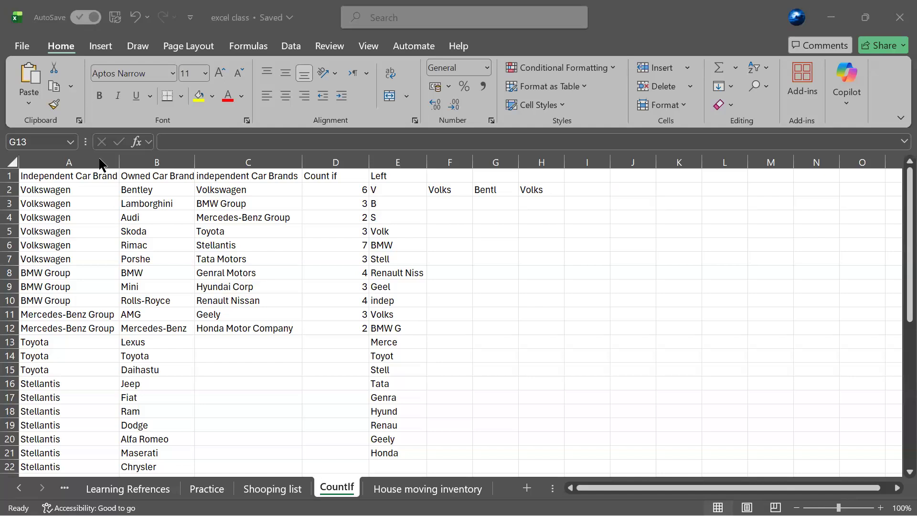
pyautogui.press('super')
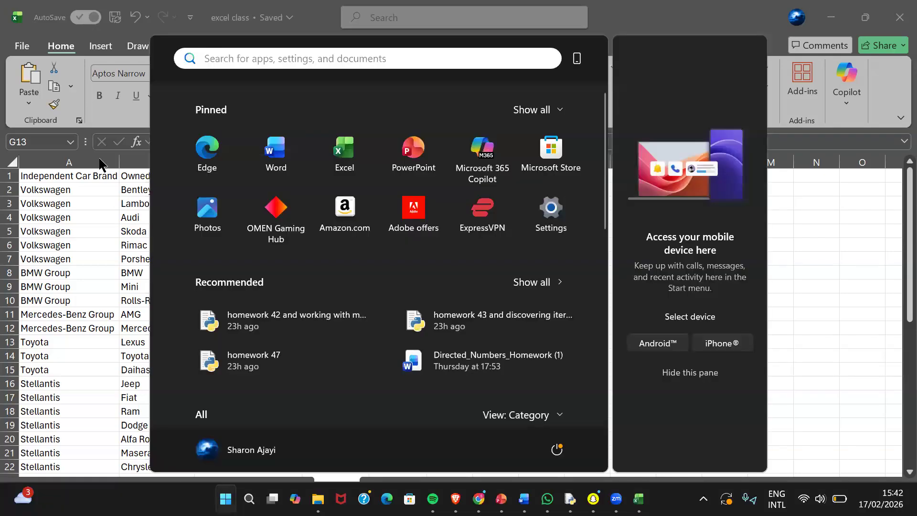
pyautogui.press('super')
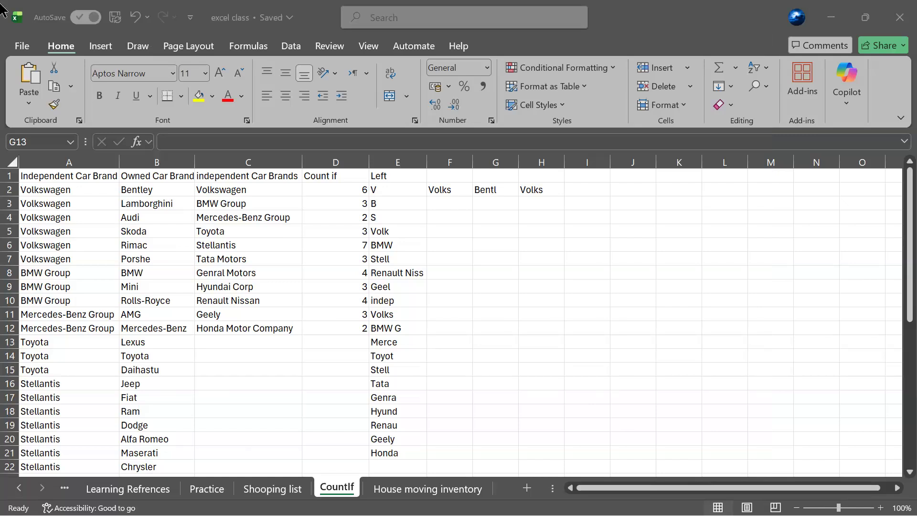
pyautogui.hscroll(-1, 598, 266)
pyautogui.click(518, 350)
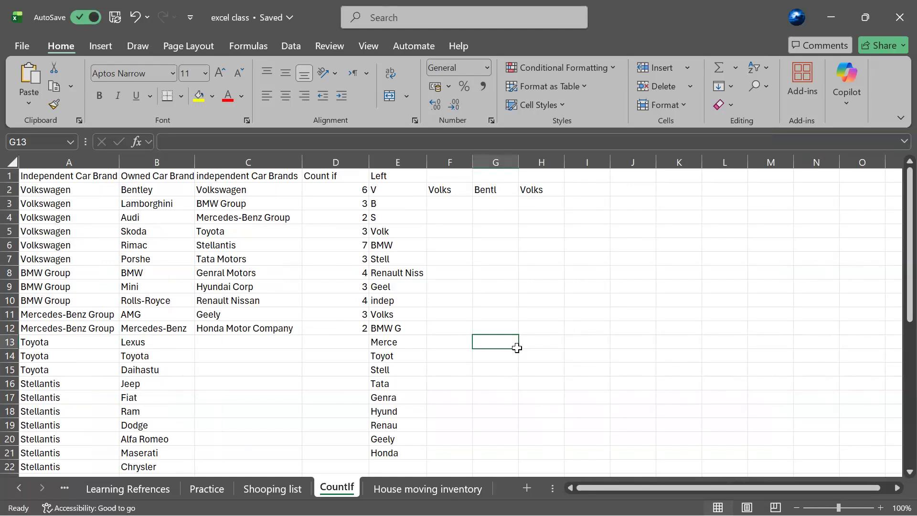
pyautogui.click(452, 297)
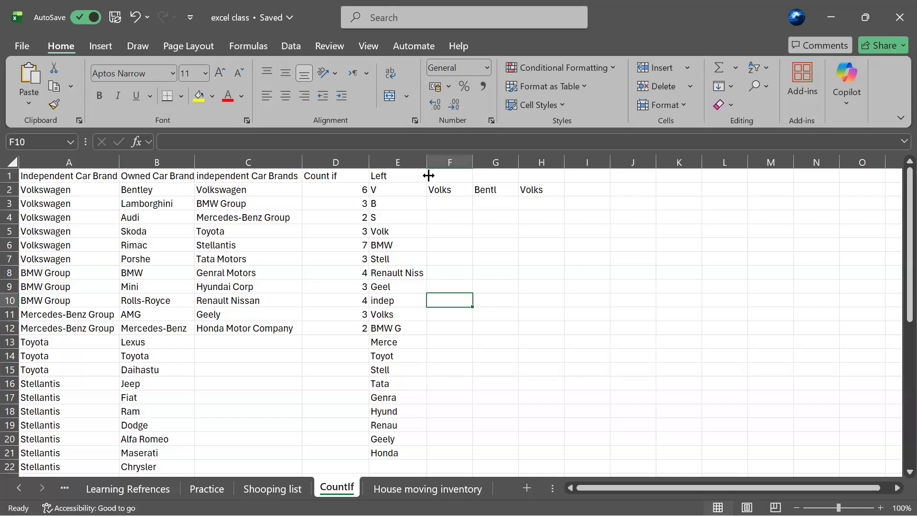
pyautogui.click(447, 215)
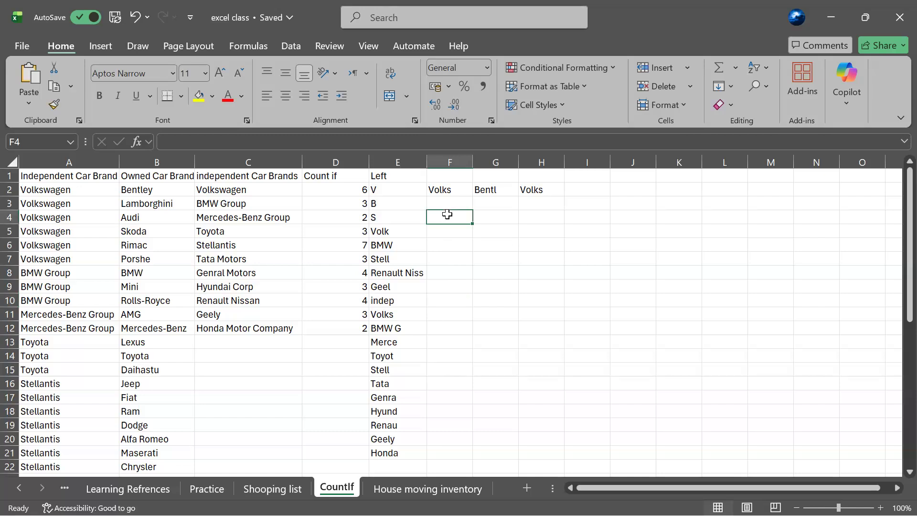
pyautogui.click(224, 7)
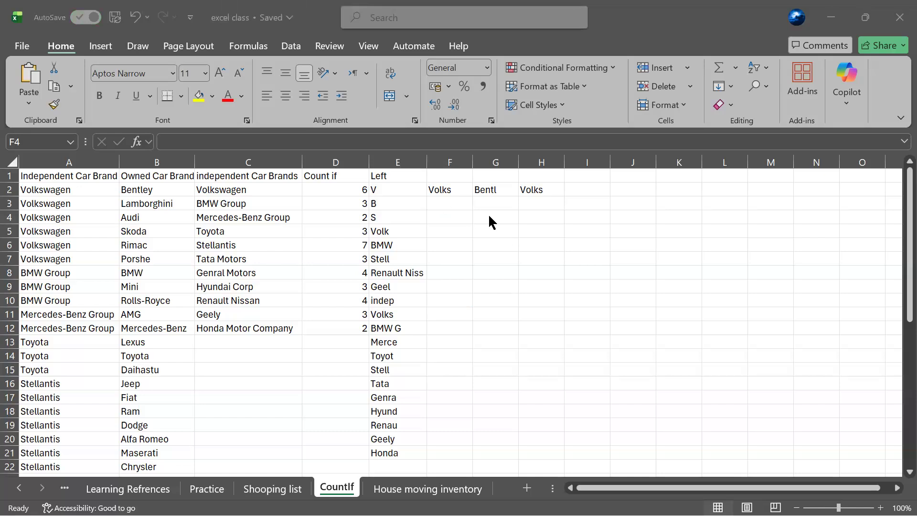
pyautogui.click(438, 204)
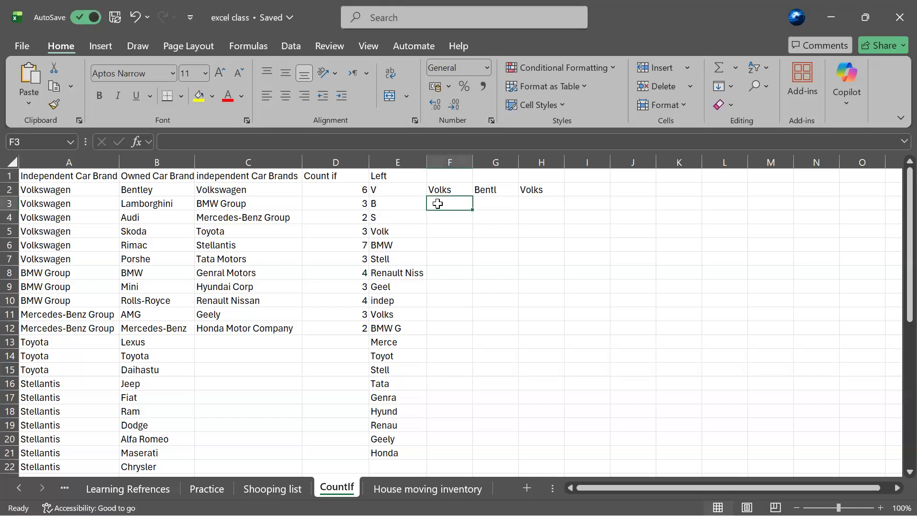
# Step: Convert the Volkswagen entry in A2 to lowercase in cell F3 with the formula =LOWER(A2)
pyautogui.write('=')
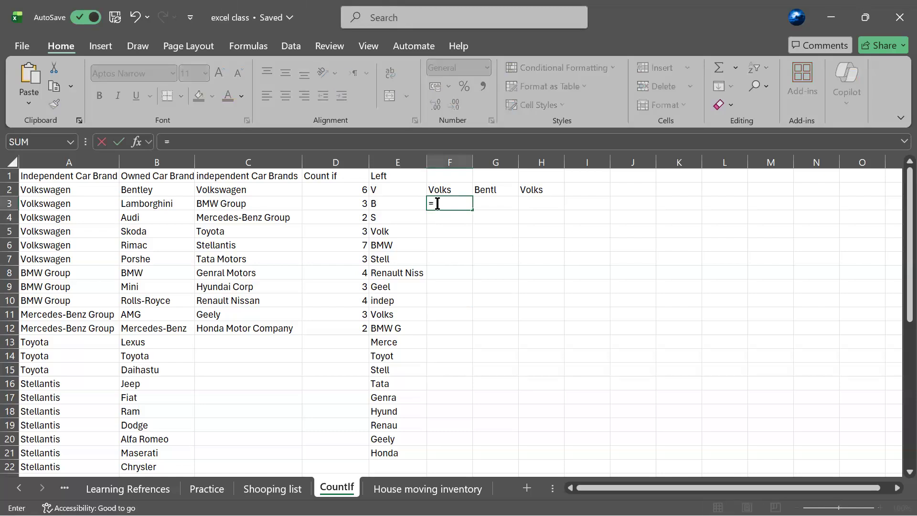
pyautogui.write('Lower')
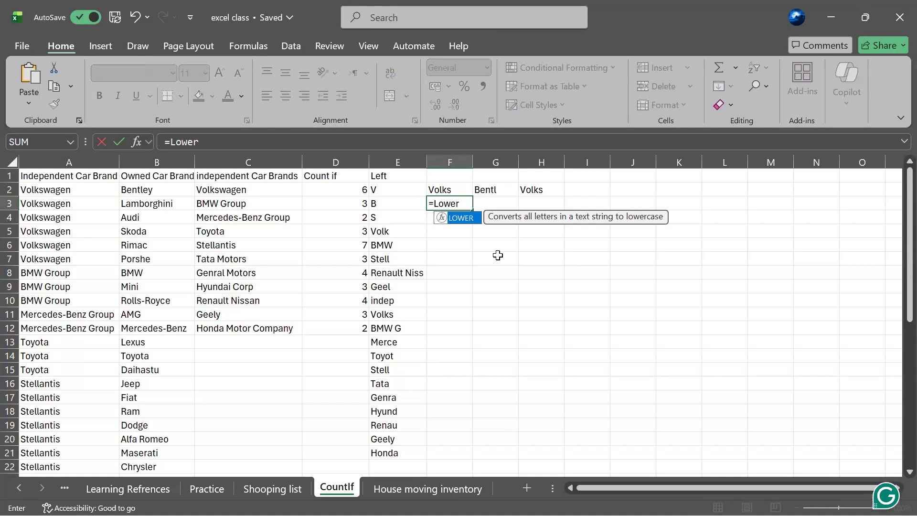
pyautogui.click(17, 19)
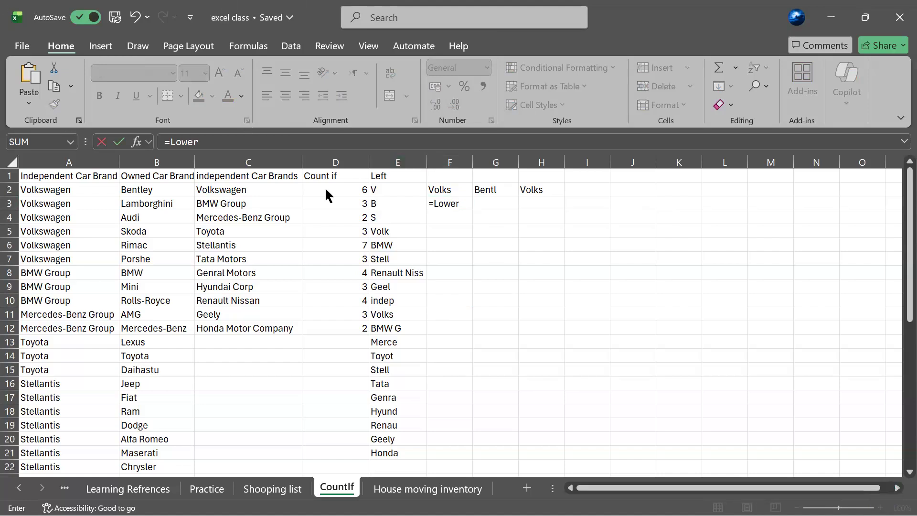
pyautogui.press('XF86AudioRaiseVolume')
pyautogui.press('XF86AudioRaiseVolume')
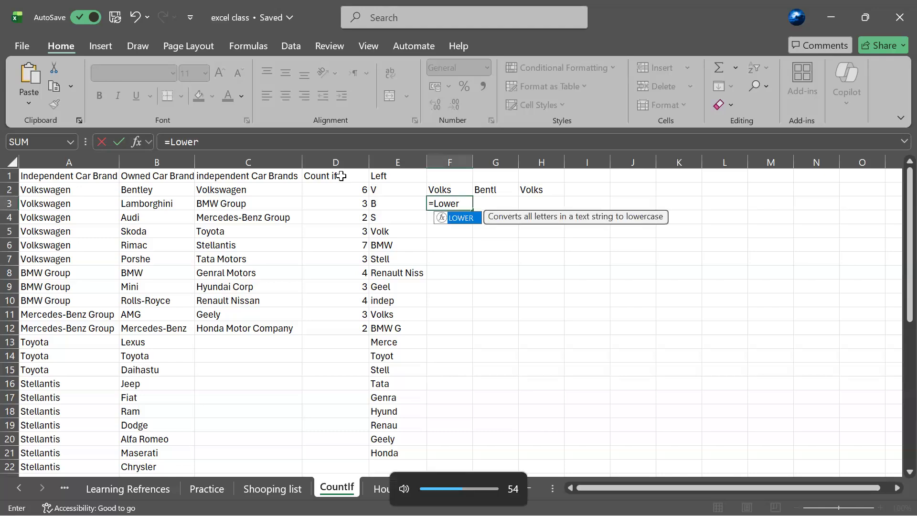
pyautogui.press('XF86AudioRaiseVolume')
pyautogui.press('XF86AudioRaiseVolume')
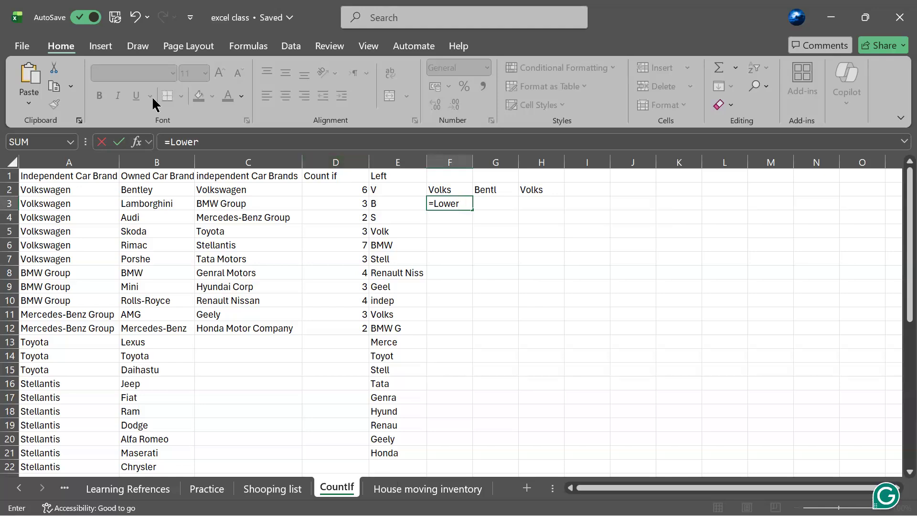
pyautogui.hotkey('alt', 'Tab')
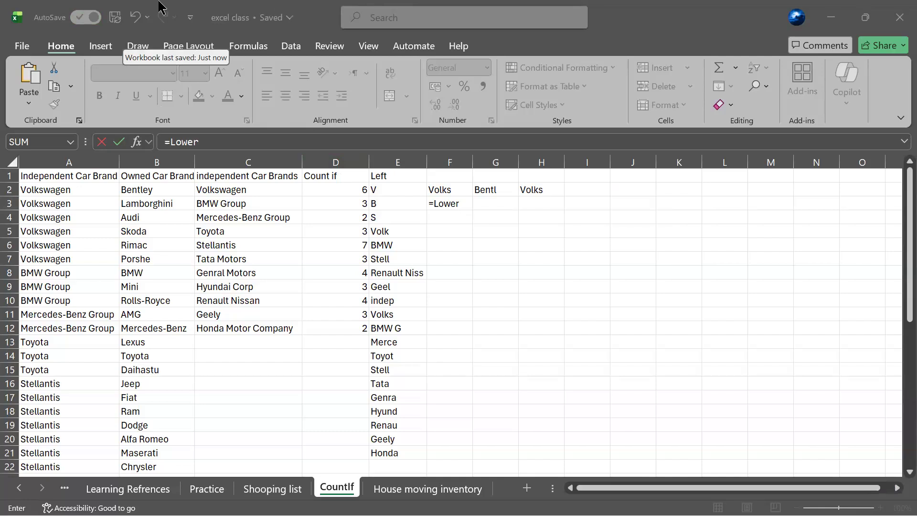
pyautogui.click(460, 203)
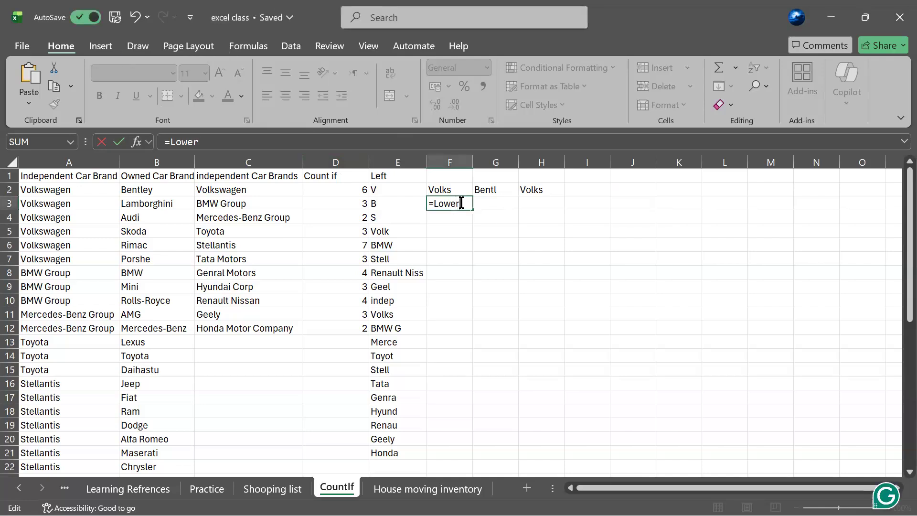
pyautogui.write('(')
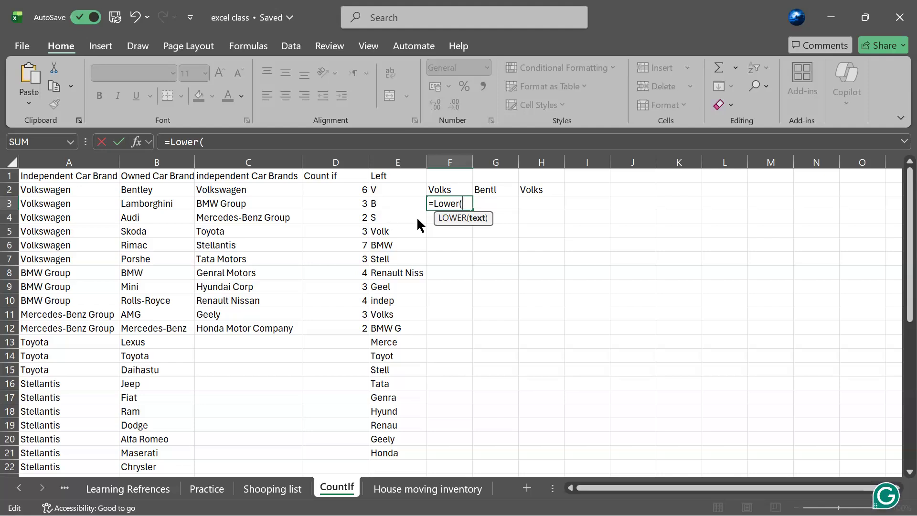
pyautogui.write('A2)')
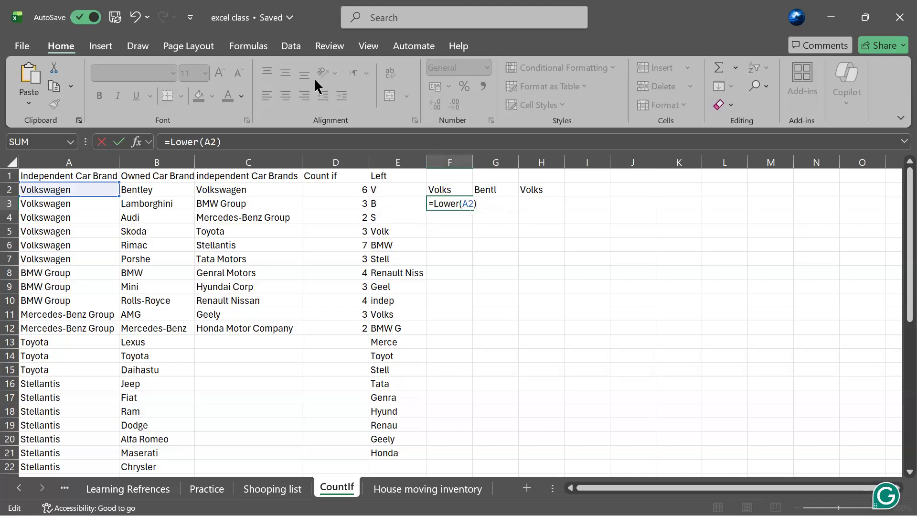
pyautogui.hotkey('alt', 'Tab')
pyautogui.click(452, 197)
pyautogui.press('Return')
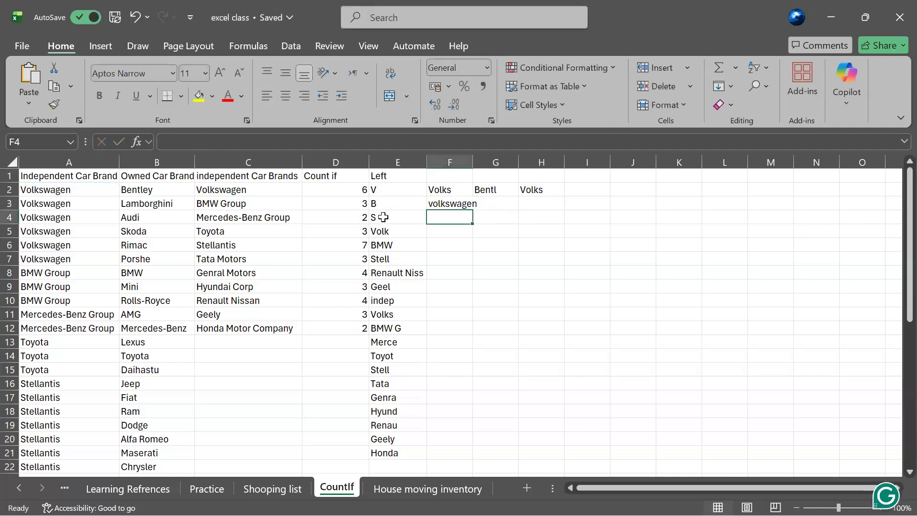
# Step: Convert all entries in C2:C12 to lowercase with the spilling formula =LOWER(C2:C12) in cell F4 and widen column F to fit
pyautogui.hotkey('alt', 'Tab')
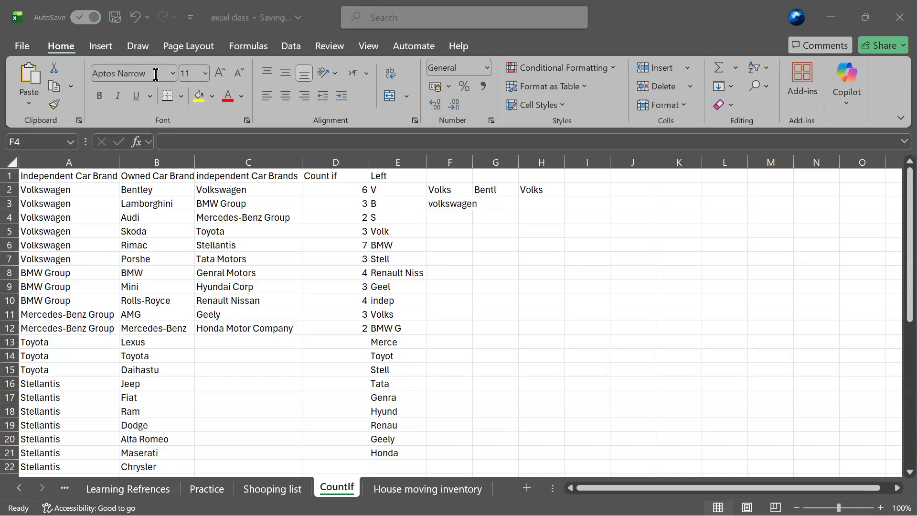
pyautogui.click(443, 217)
pyautogui.doubleClick(443, 216)
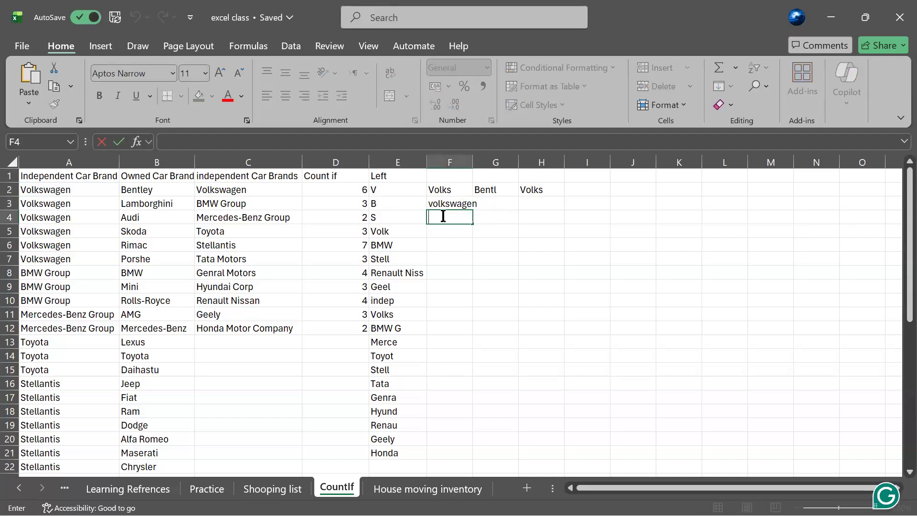
pyautogui.write('=l')
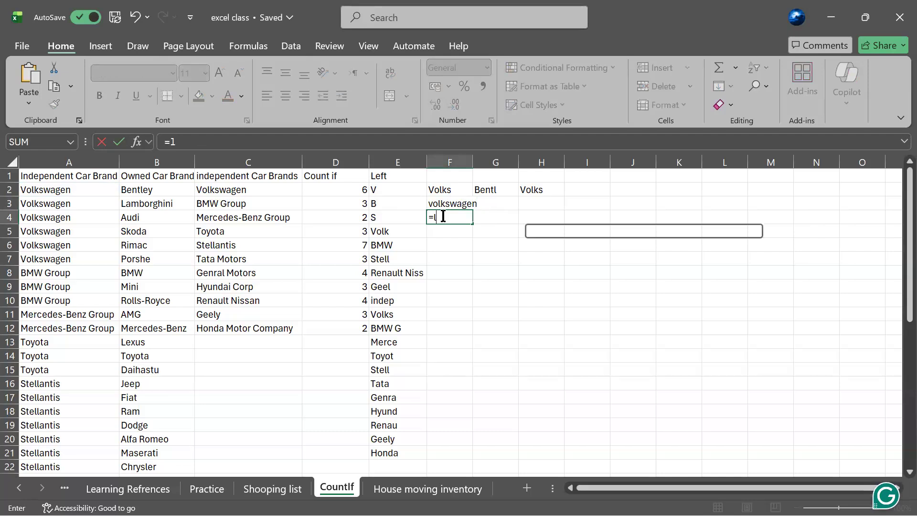
pyautogui.write('ower')
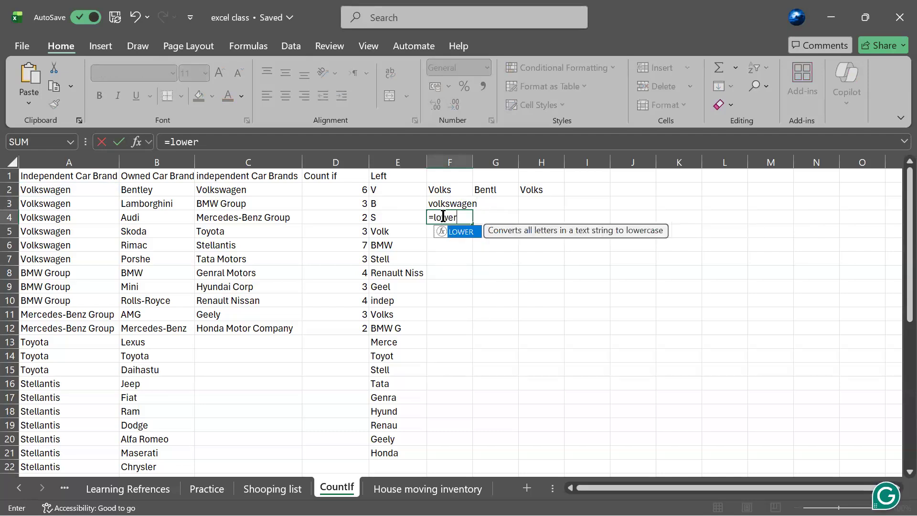
pyautogui.doubleClick(460, 233)
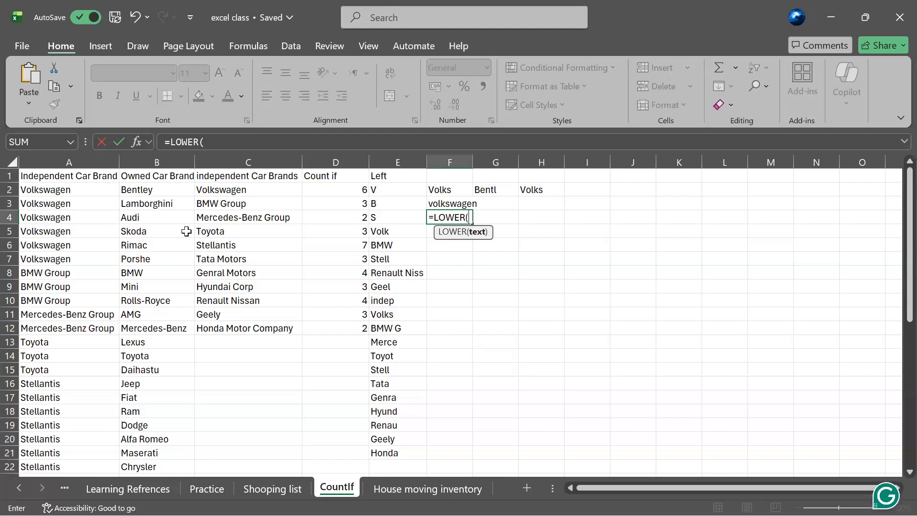
pyautogui.write('A2')
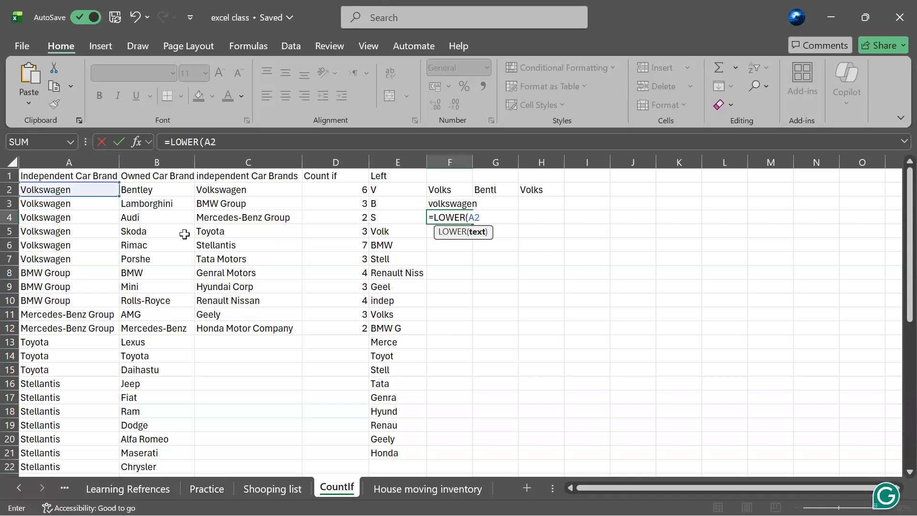
pyautogui.write(':')
pyautogui.click(479, 218)
pyautogui.press('BackSpace')
pyautogui.press('BackSpace')
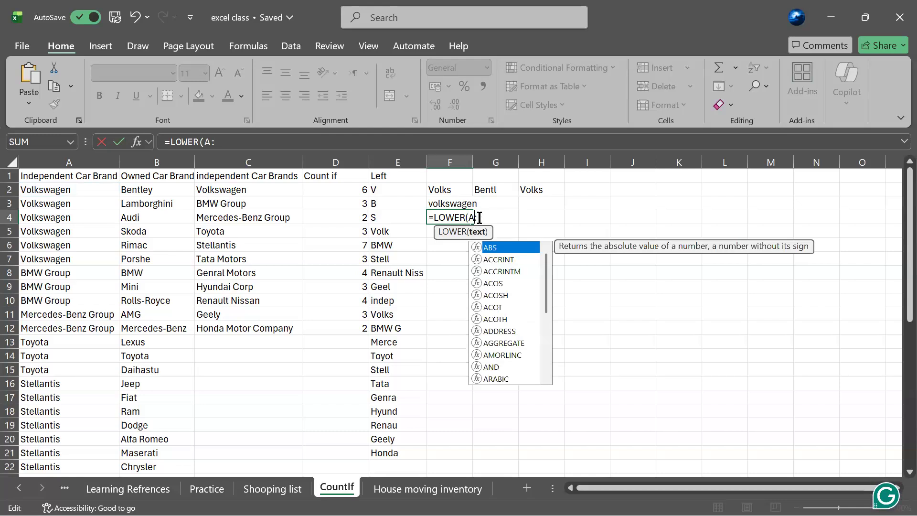
pyautogui.write('C')
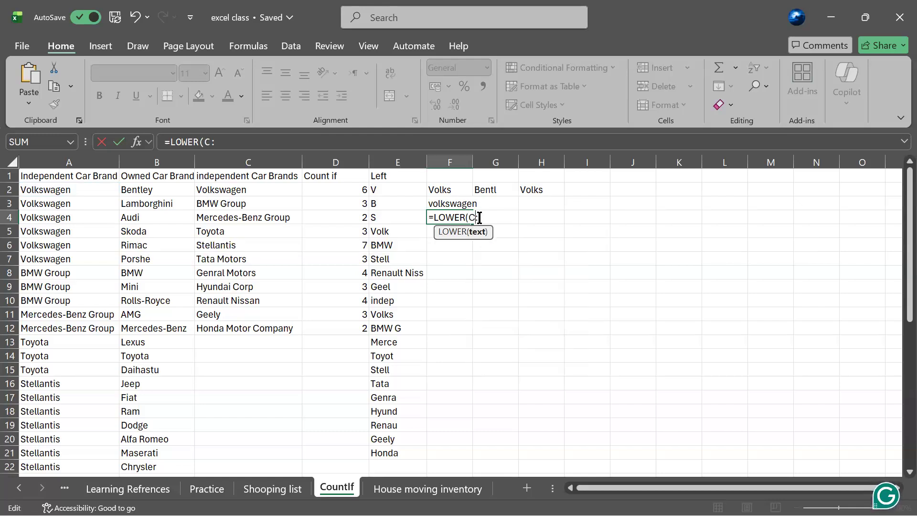
pyautogui.write('2')
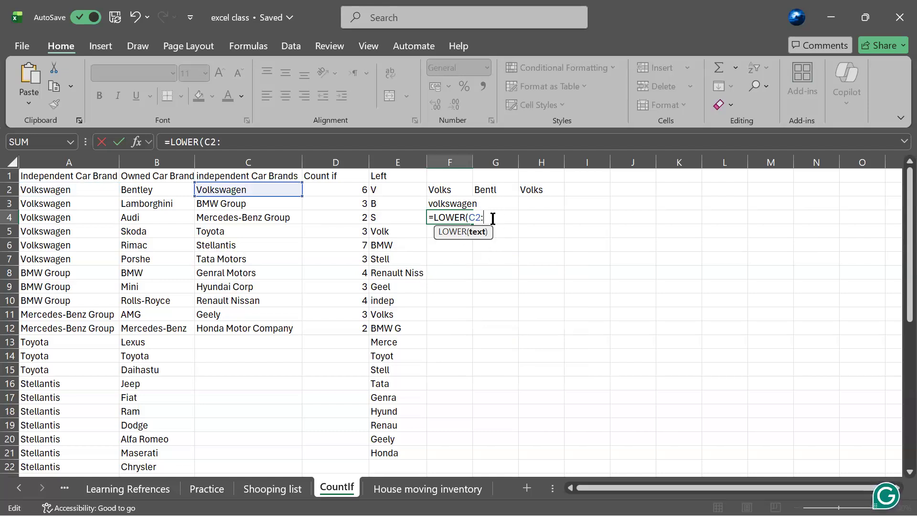
pyautogui.write(':C12')
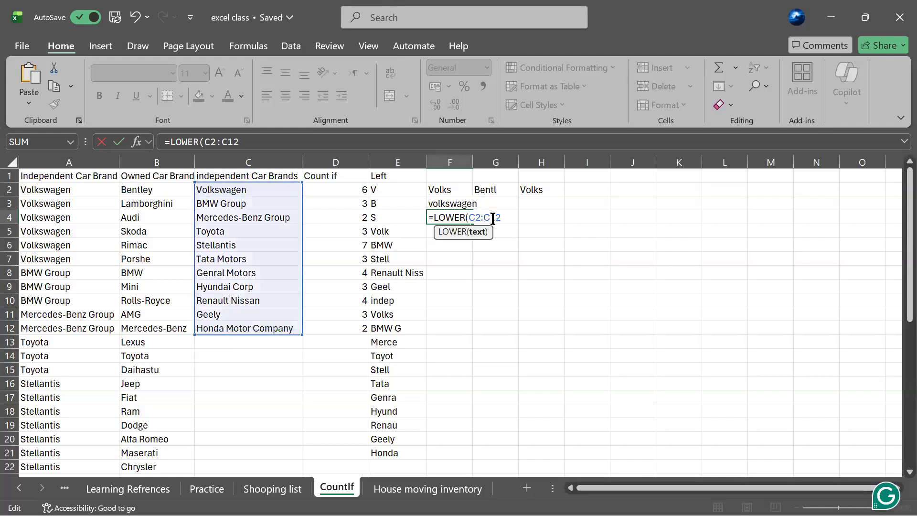
pyautogui.write(')')
pyautogui.press('Return')
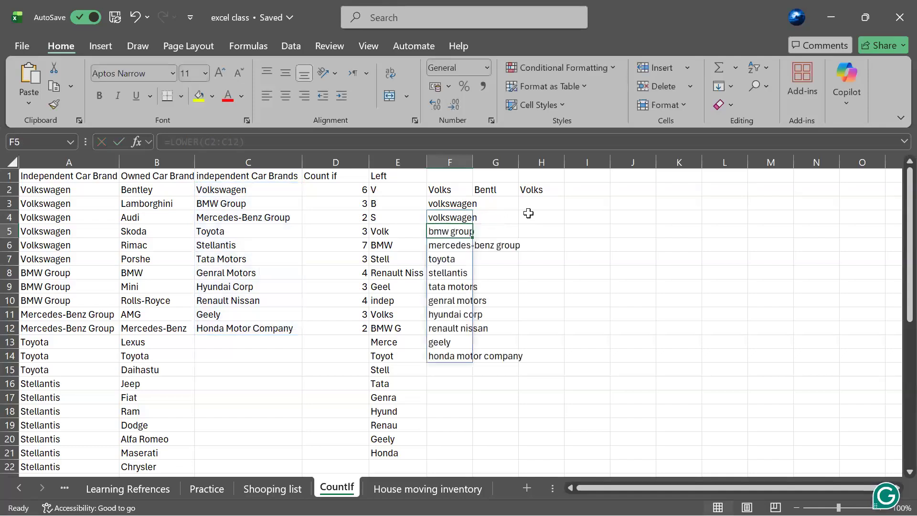
pyautogui.moveTo(473, 163); pyautogui.dragTo(524, 168)
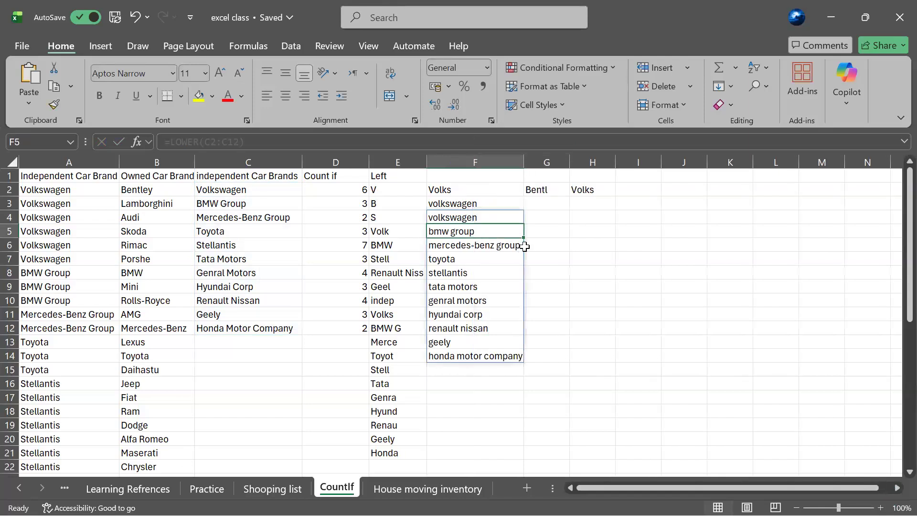
pyautogui.click(589, 329)
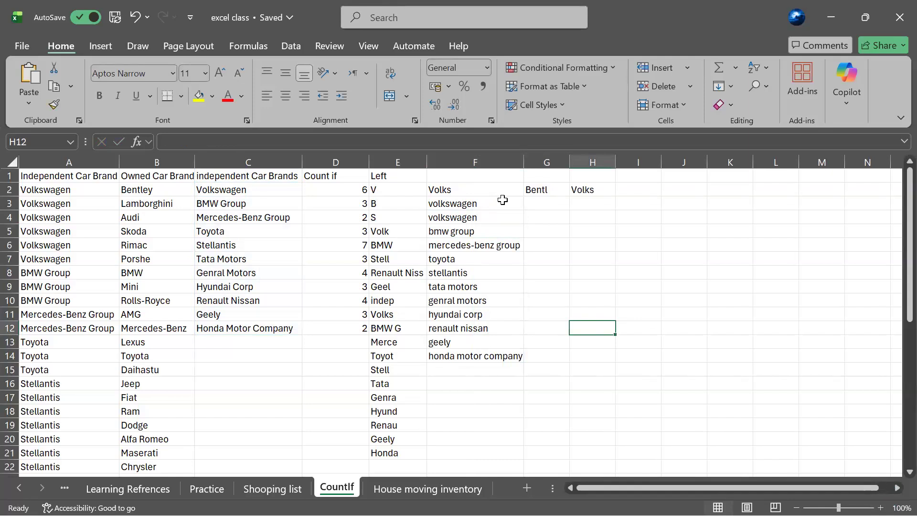
# Step: Enter the heading Lower in cell F1
pyautogui.click(484, 180)
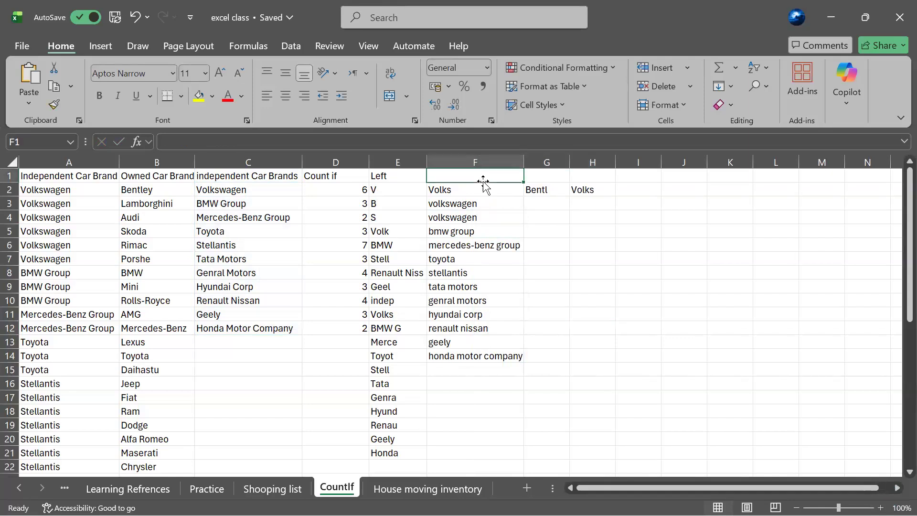
pyautogui.click(515, 164)
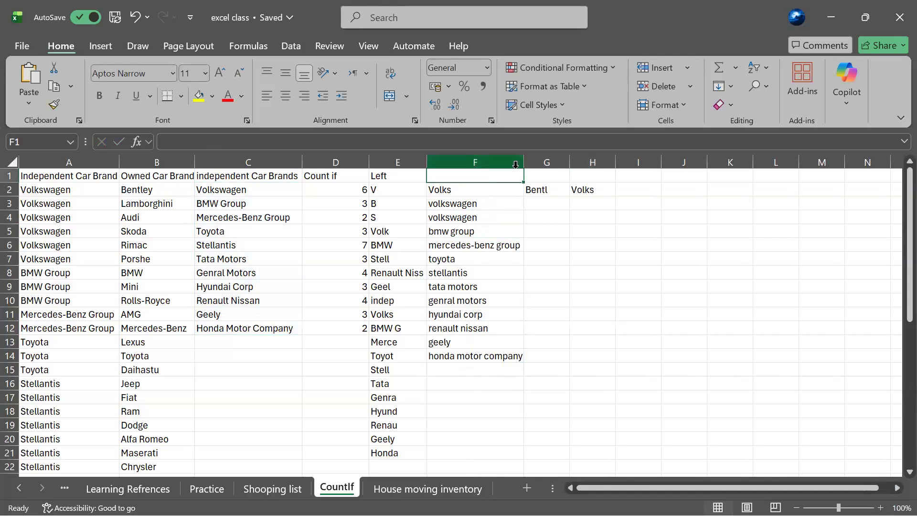
pyautogui.write('Lower')
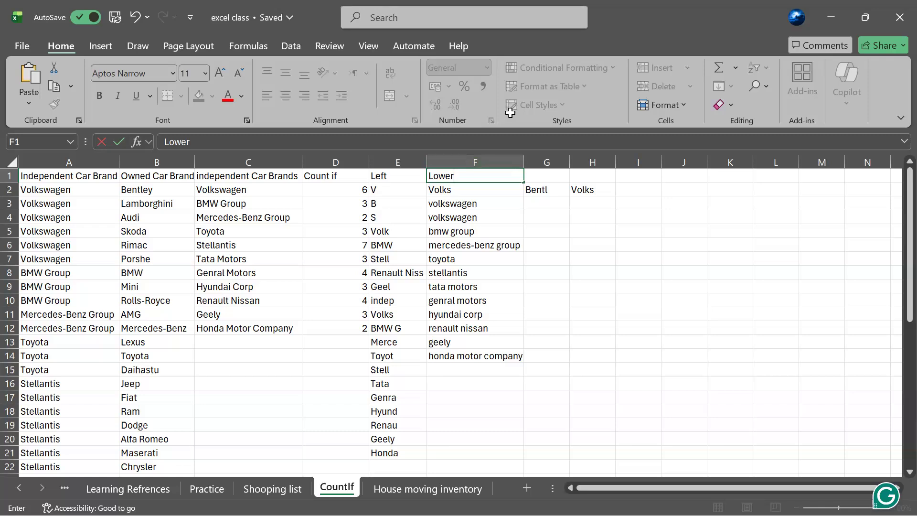
pyautogui.click(559, 203)
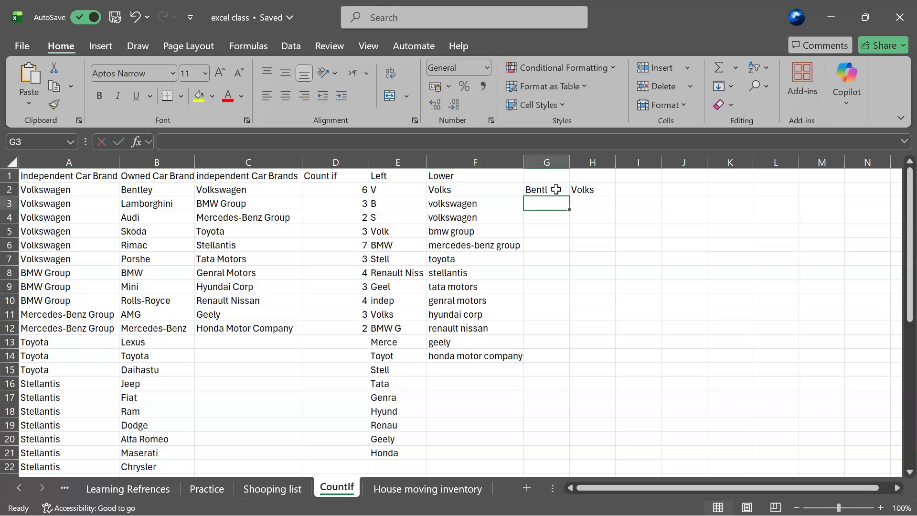
# Step: Try to delete the spilled LEFT results in cells G2 and H2, and dismiss the low-battery notice
pyautogui.click(556, 190)
pyautogui.press('BackSpace')
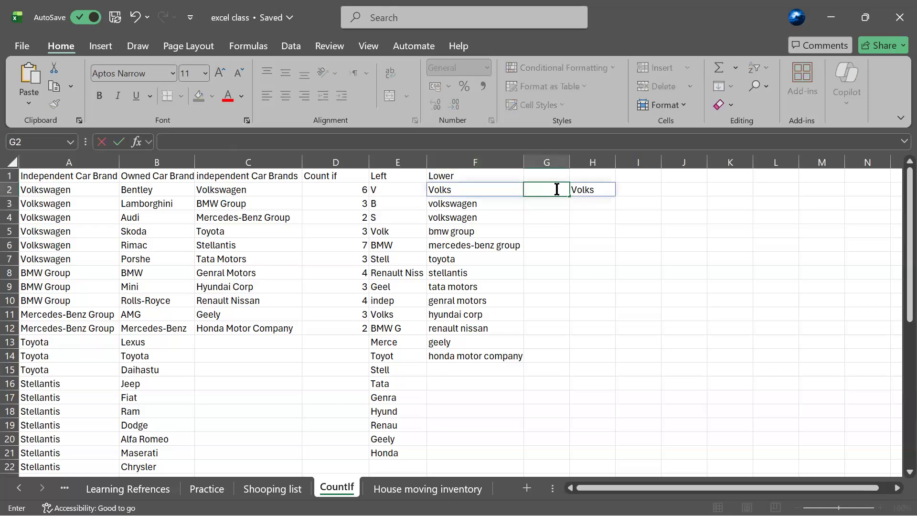
pyautogui.press('Tab')
pyautogui.press('Delete')
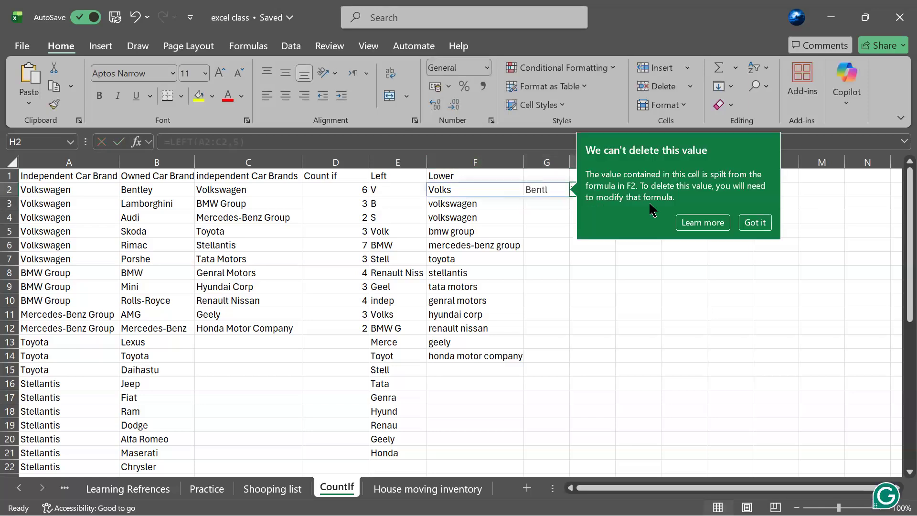
pyautogui.click(755, 222)
pyautogui.click(589, 190)
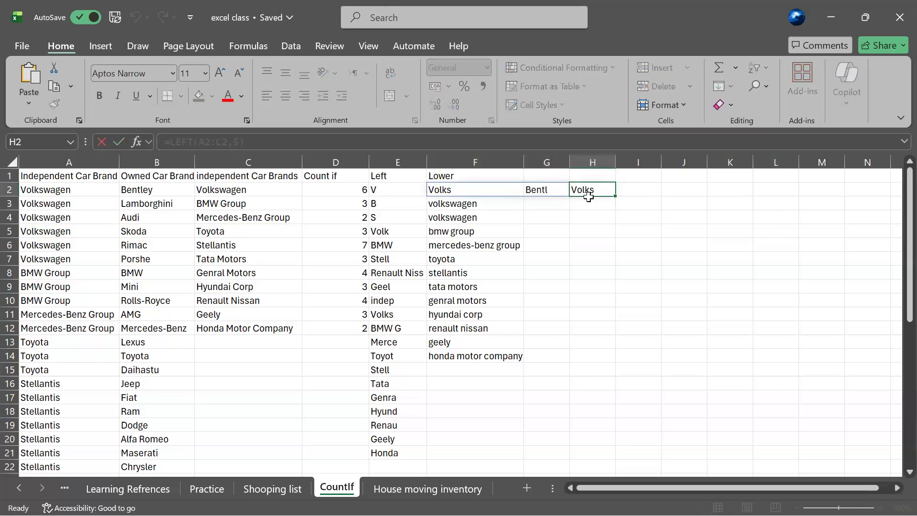
pyautogui.press('Delete')
pyautogui.click(553, 191)
pyautogui.press('BackSpace')
pyautogui.press('Escape')
pyautogui.click(600, 189)
pyautogui.press('BackSpace')
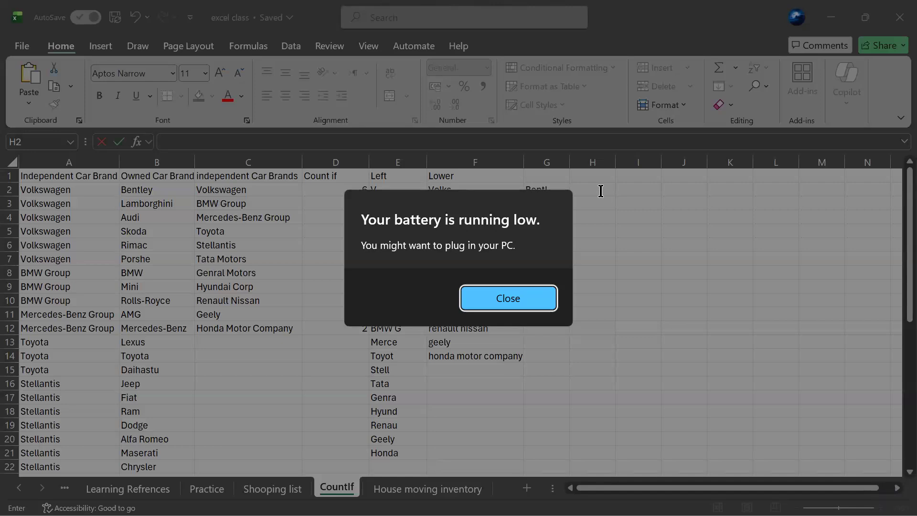
pyautogui.press('Return')
pyautogui.press('Return')
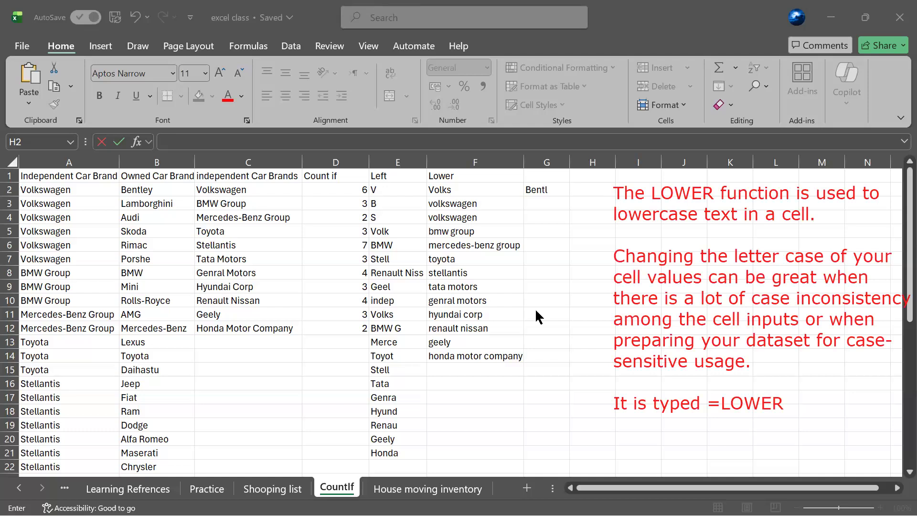
# Step: Raise the computer's sound volume
pyautogui.press('XF86AudioRaiseVolume')
pyautogui.press('XF86AudioRaiseVolume')
pyautogui.press('XF86AudioRaiseVolume')
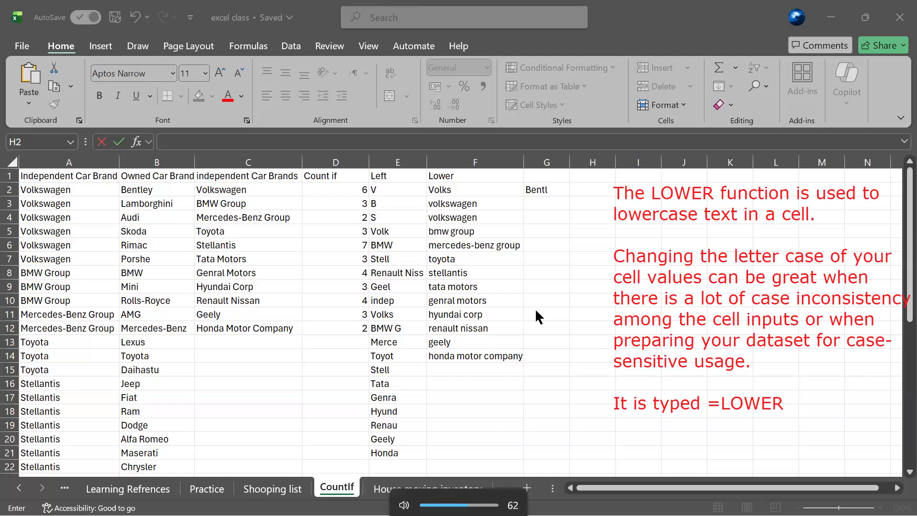
pyautogui.press('XF86AudioRaiseVolume')
pyautogui.press('XF86AudioRaiseVolume')
pyautogui.press('XF86AudioRaiseVolume')
pyautogui.press('XF86AudioRaiseVolume')
pyautogui.press('XF86AudioRaiseVolume')
pyautogui.press('XF86AudioRaiseVolume')
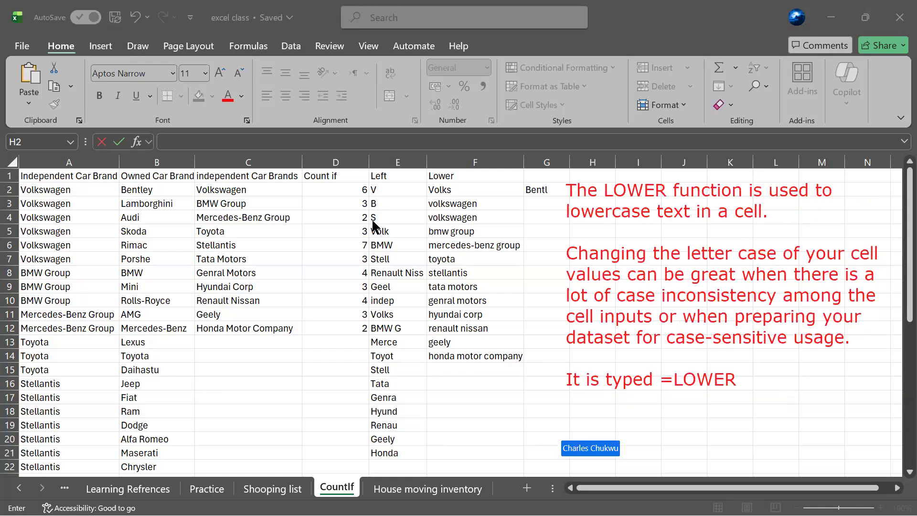
pyautogui.press('super')
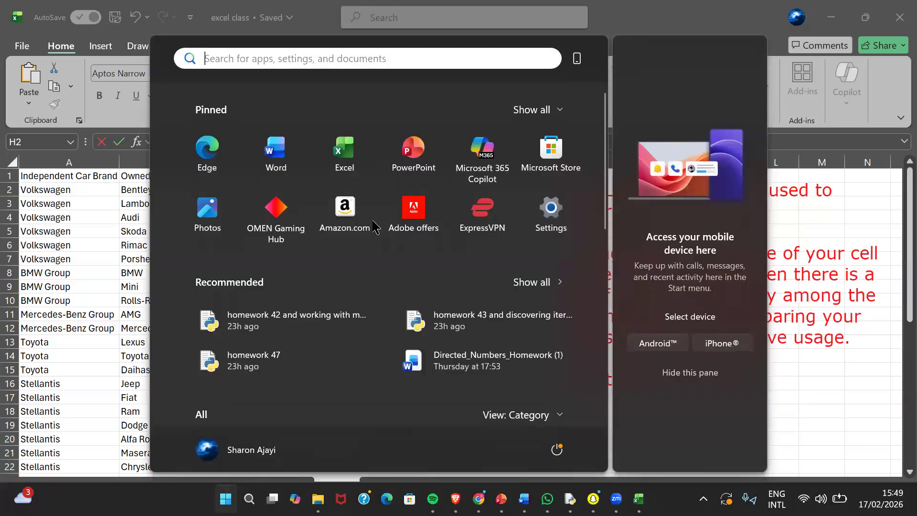
pyautogui.press('super')
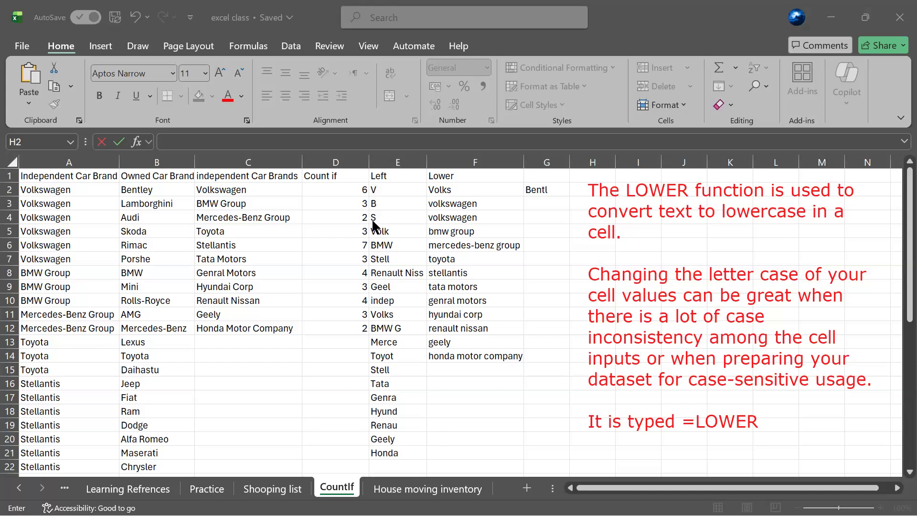
pyautogui.press('super')
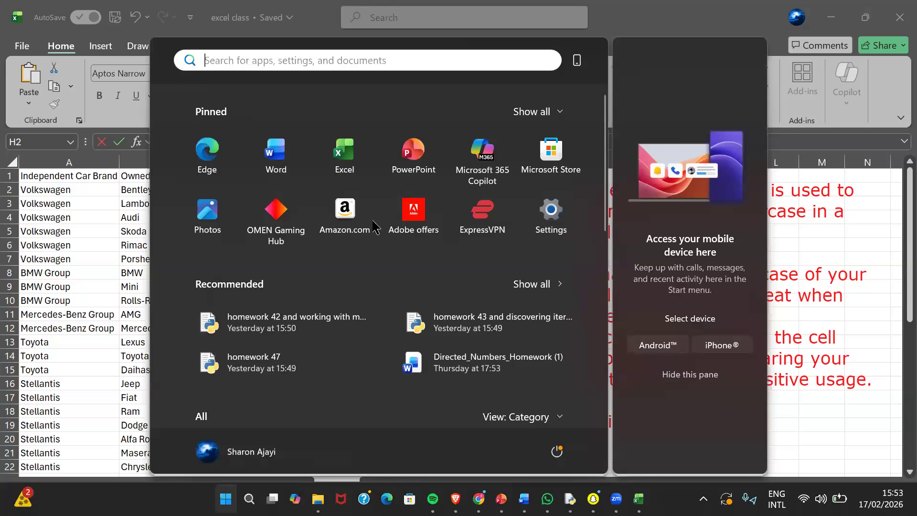
pyautogui.press('super')
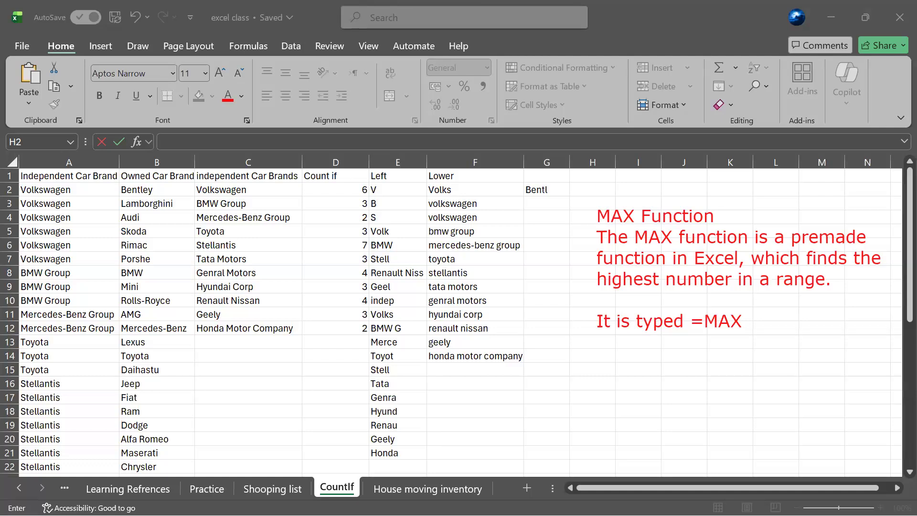
pyautogui.press('super')
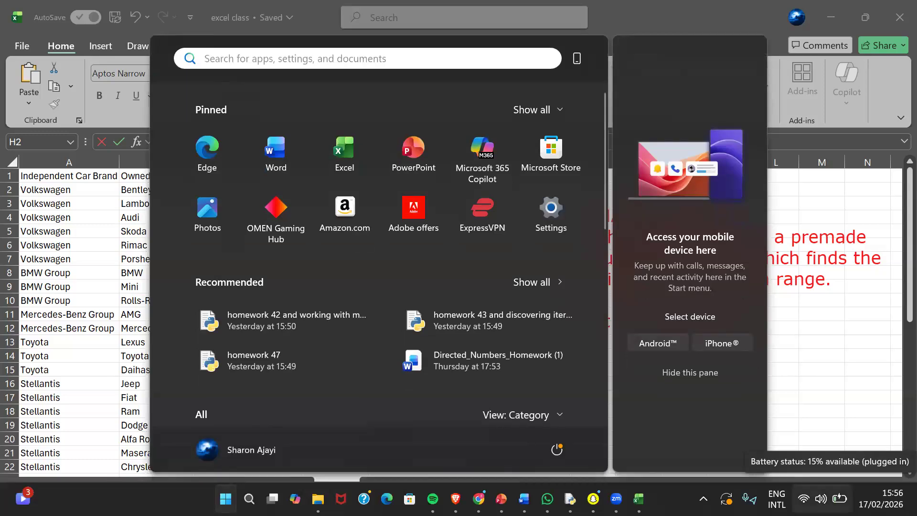
pyautogui.press('Escape')
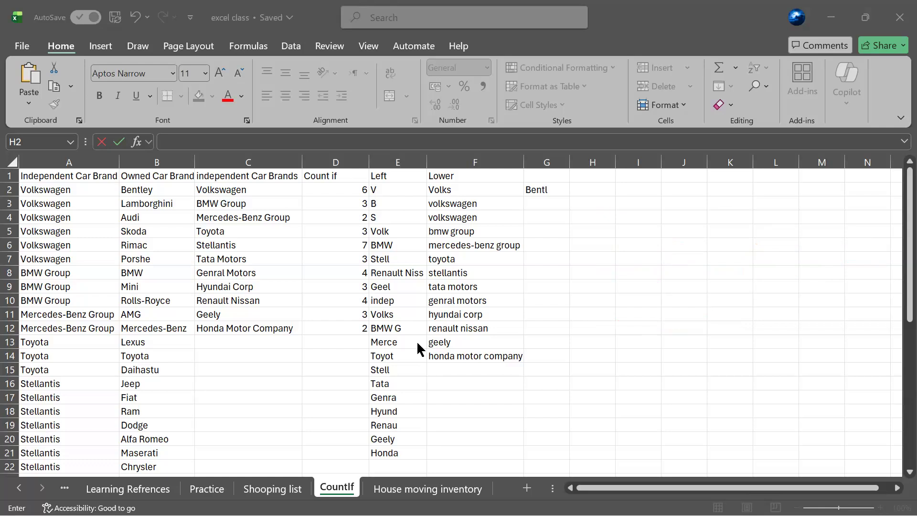
# Step: Try to clear the spilled LEFT results in cells G2 and H2, inspecting the source formula in F2
pyautogui.click(546, 188)
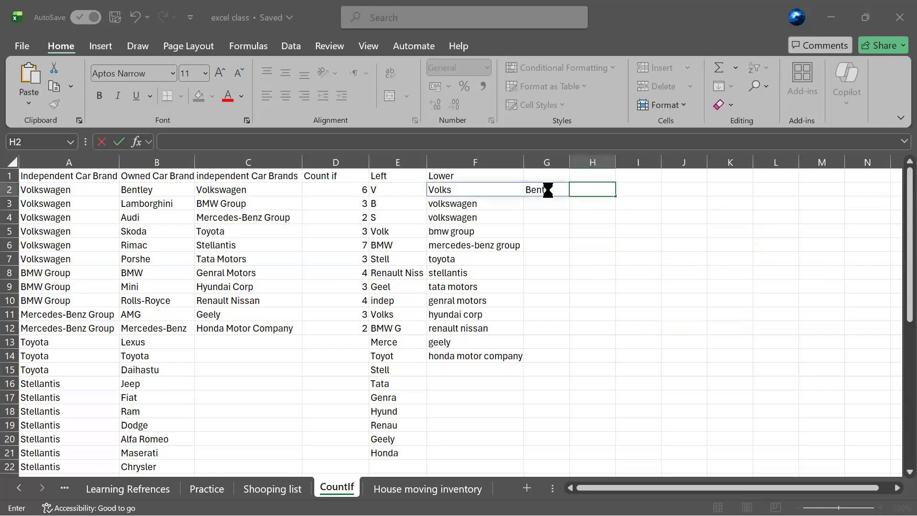
pyautogui.press('BackSpace')
pyautogui.click(505, 190)
pyautogui.doubleClick(506, 191)
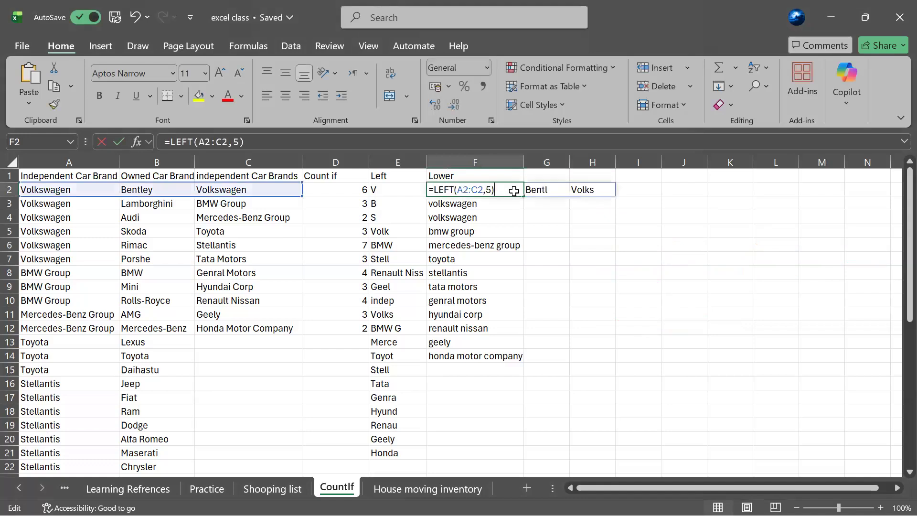
pyautogui.click(557, 189)
pyautogui.press('BackSpace')
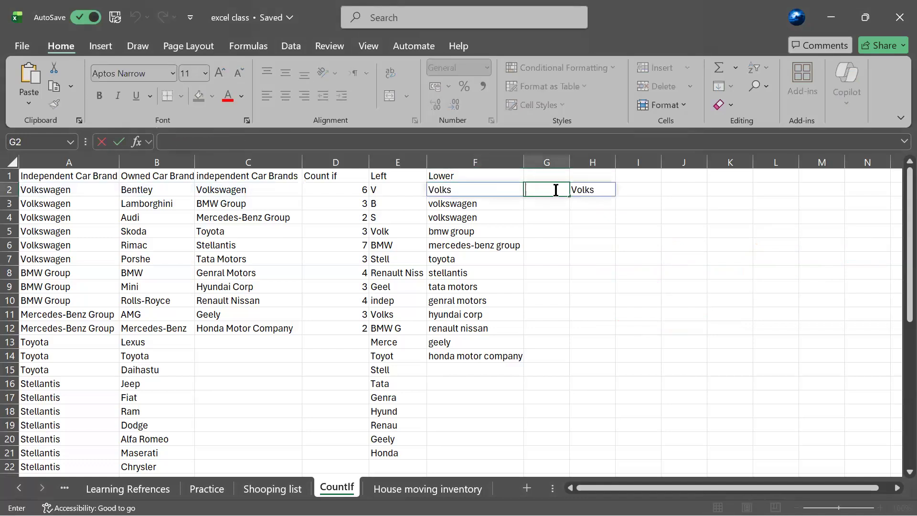
pyautogui.click(580, 190)
pyautogui.press('BackSpace')
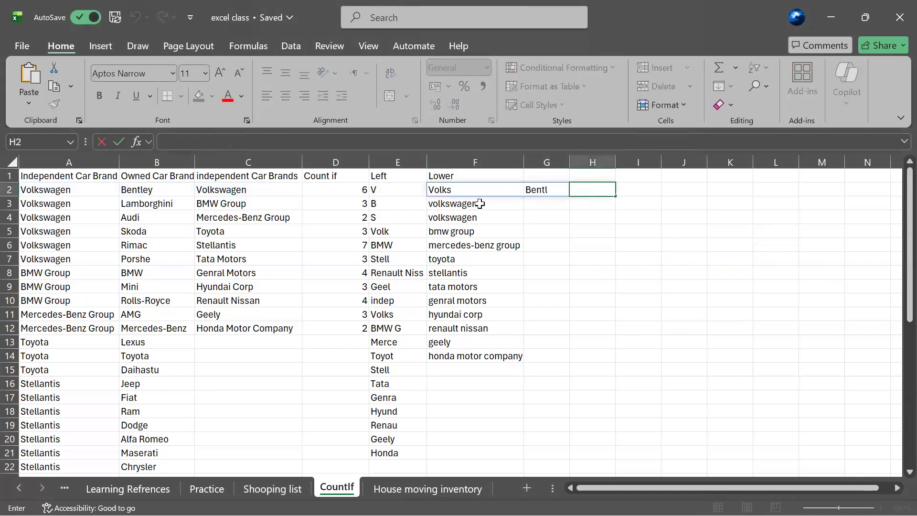
pyautogui.click(457, 311)
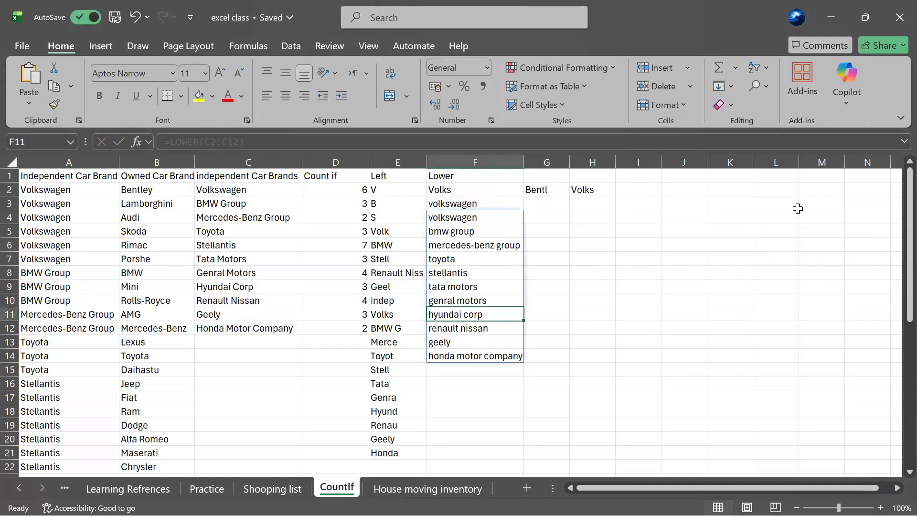
# Step: Find the highest count in D2:D12 with the formula =MAX(D2:D12) in cell I2
pyautogui.click(646, 188)
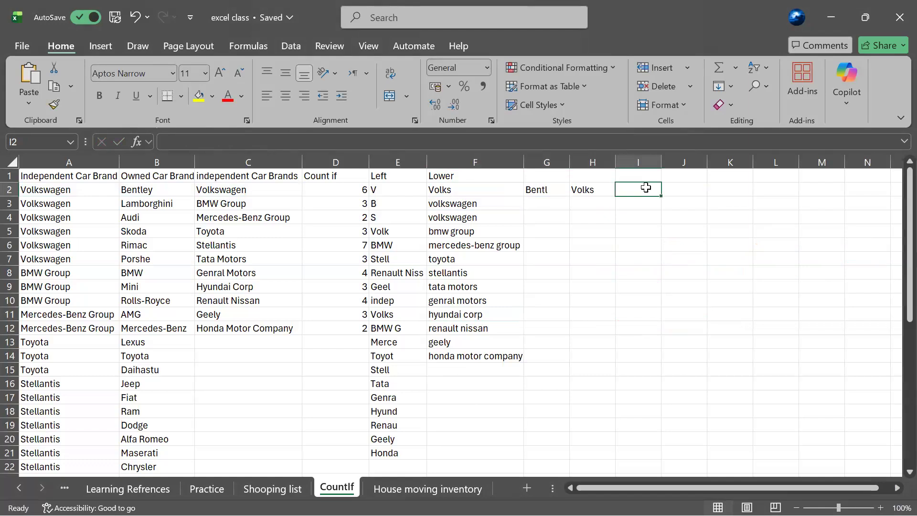
pyautogui.write('=')
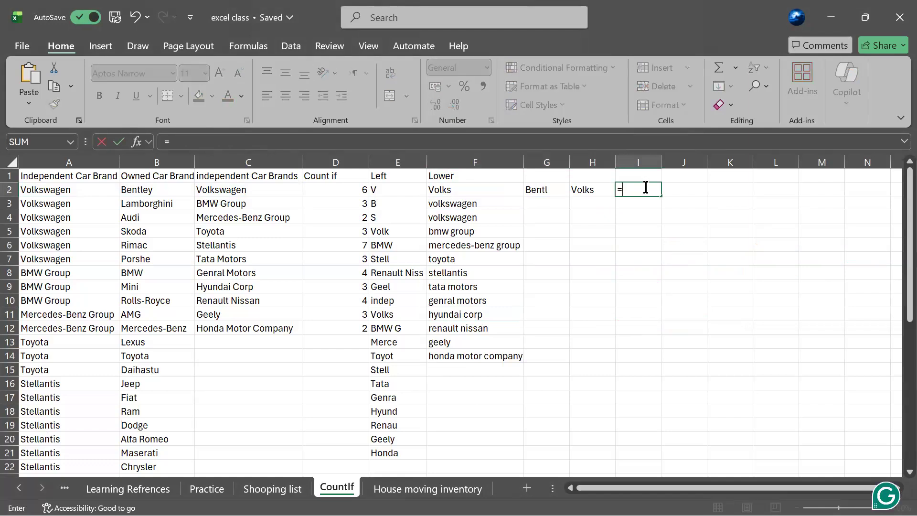
pyautogui.write('M')
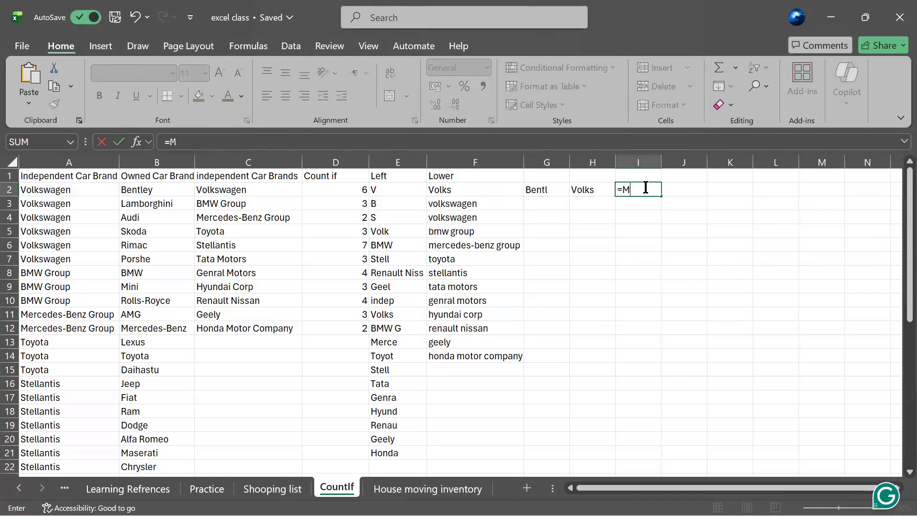
pyautogui.write('a')
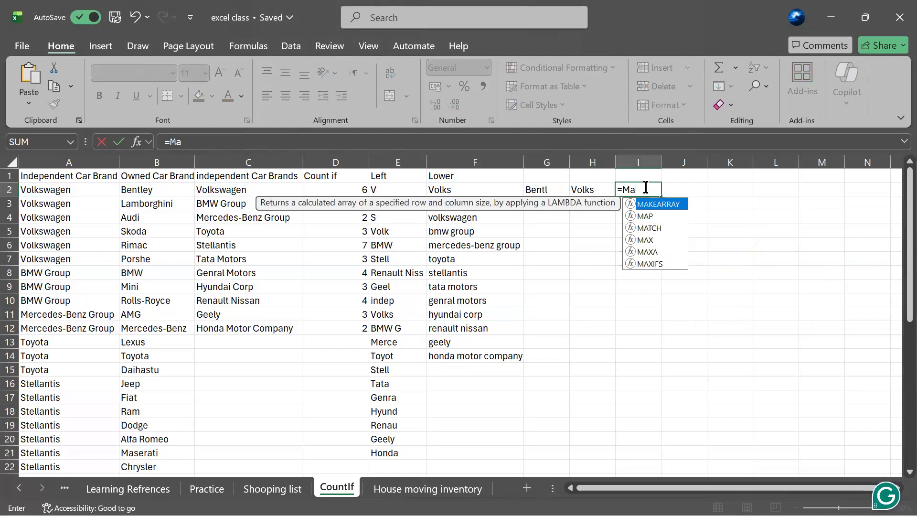
pyautogui.doubleClick(650, 240)
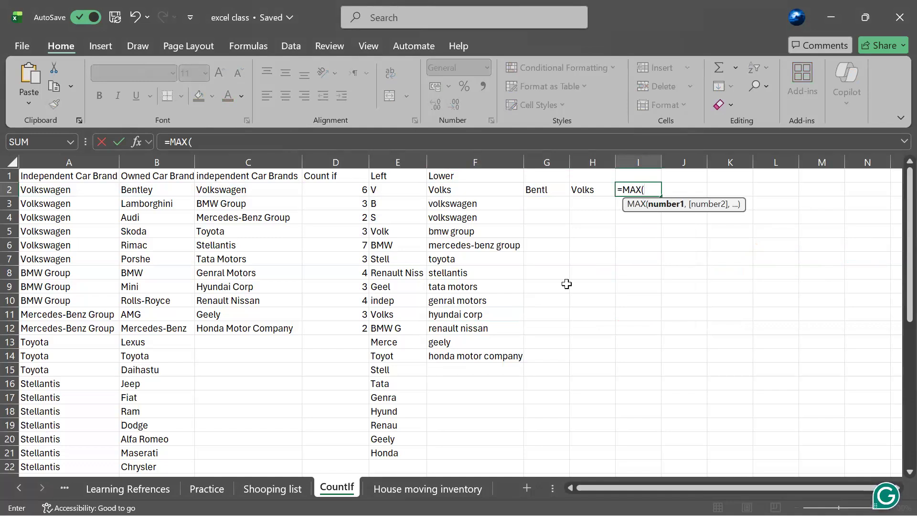
pyautogui.write('A2')
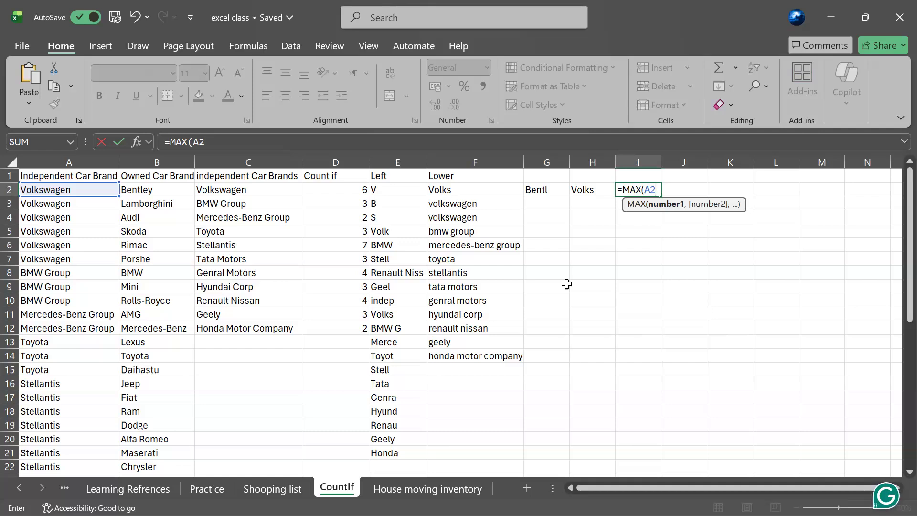
pyautogui.press('BackSpace')
pyautogui.press('BackSpace')
pyautogui.write('D')
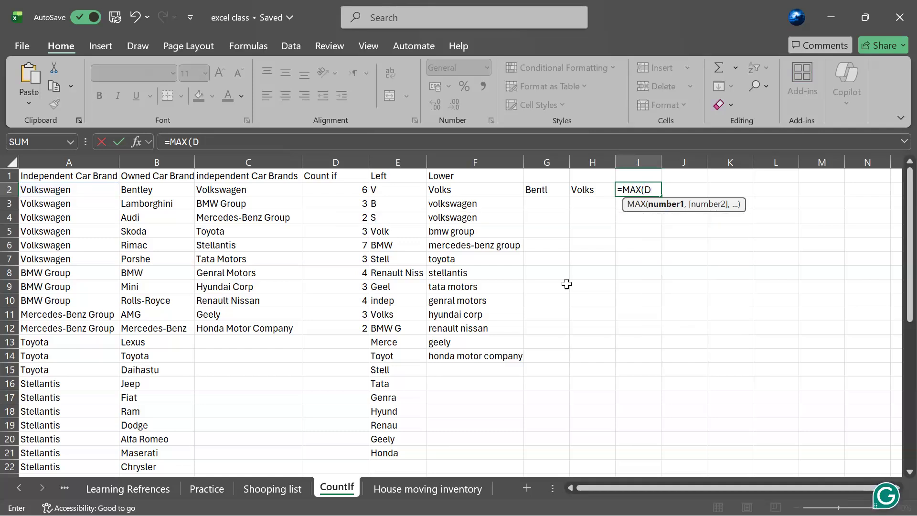
pyautogui.write('2:D')
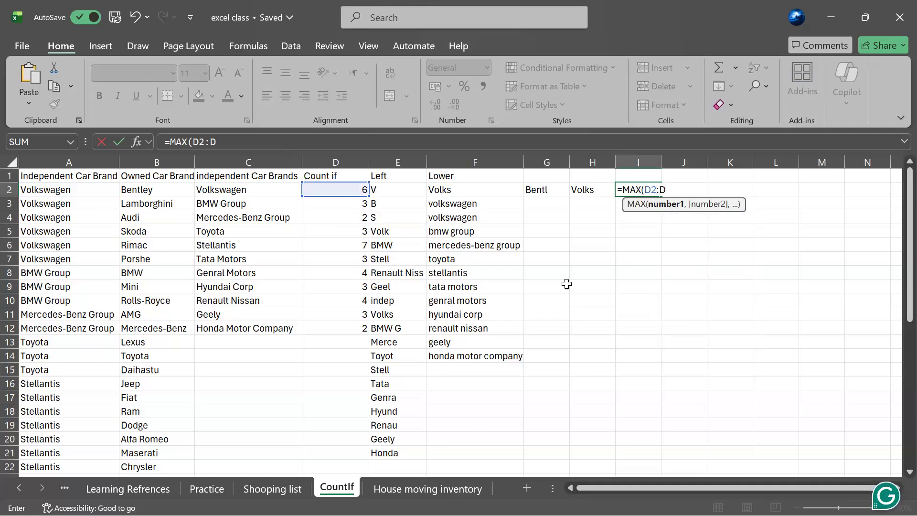
pyautogui.write('12')
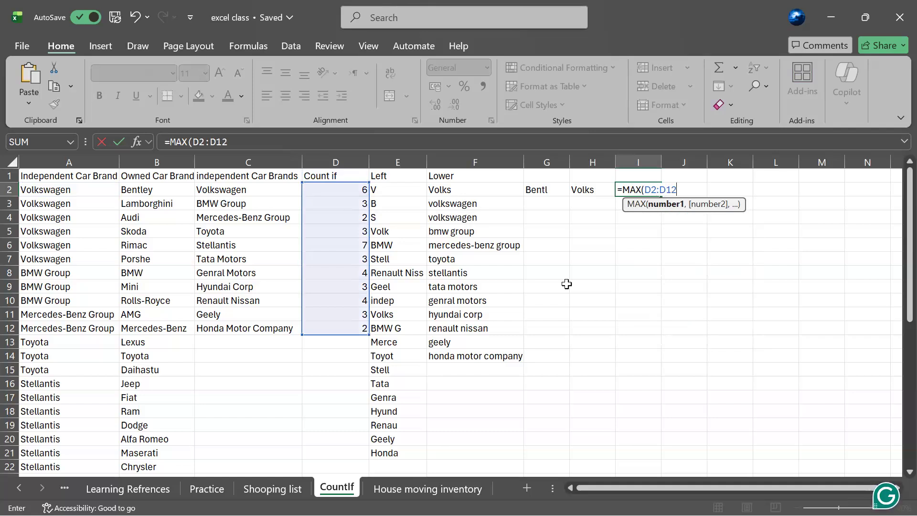
pyautogui.write(',')
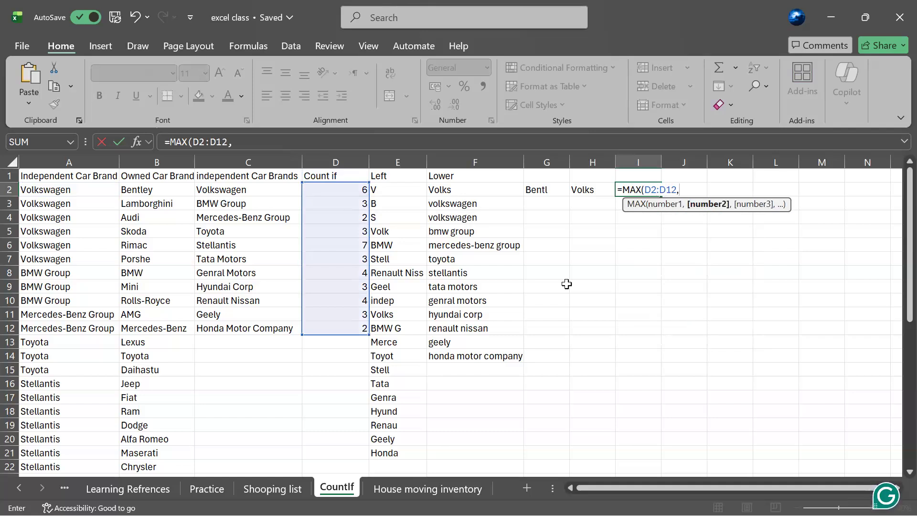
pyautogui.press('BackSpace')
pyautogui.write(')')
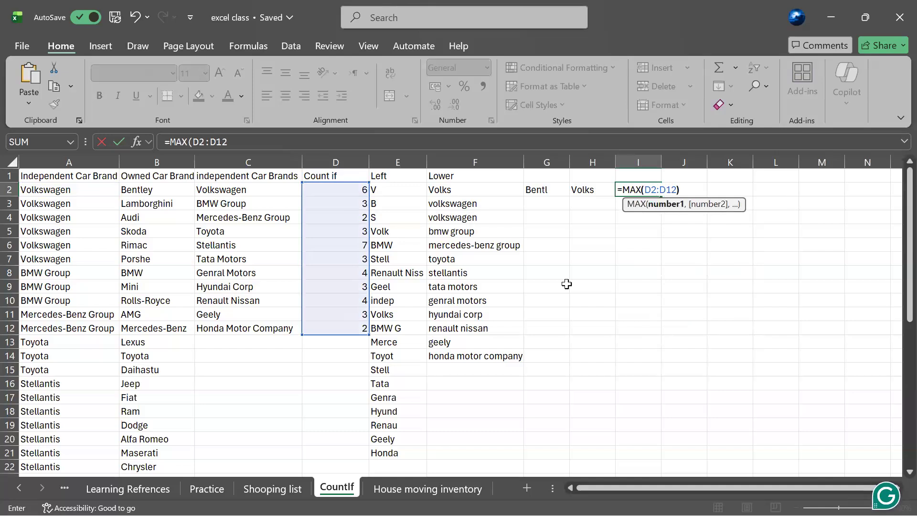
pyautogui.press('Return')
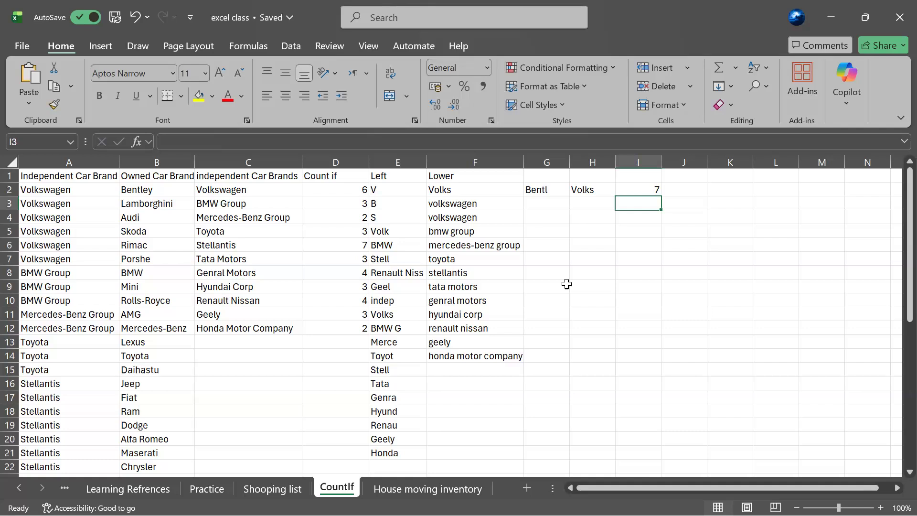
# Step: Enter the headings Max in cell I1 and Median in cell J1
pyautogui.hotkey('alt', 'Tab')
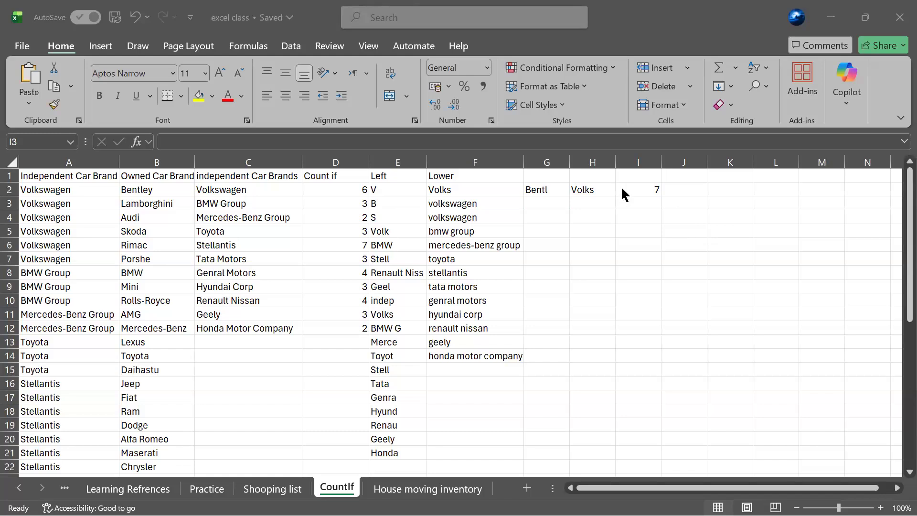
pyautogui.click(655, 191)
pyautogui.click(655, 191)
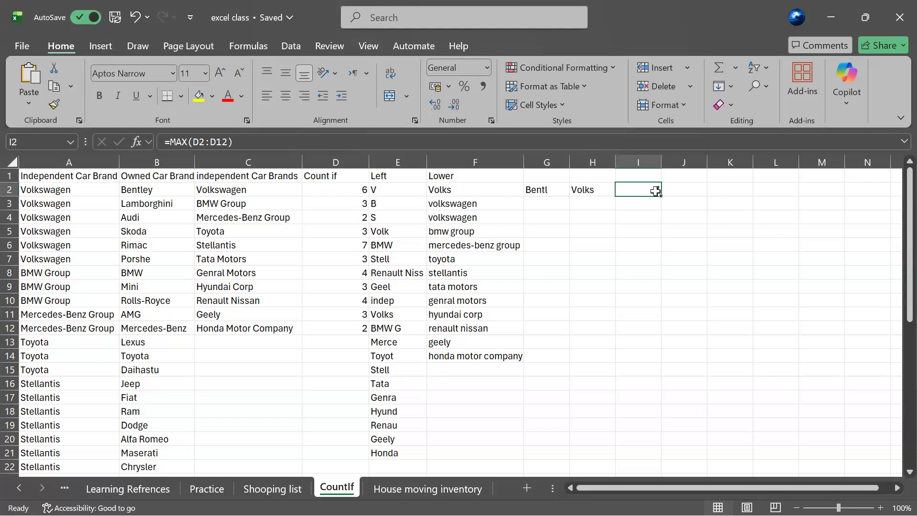
pyautogui.click(633, 175)
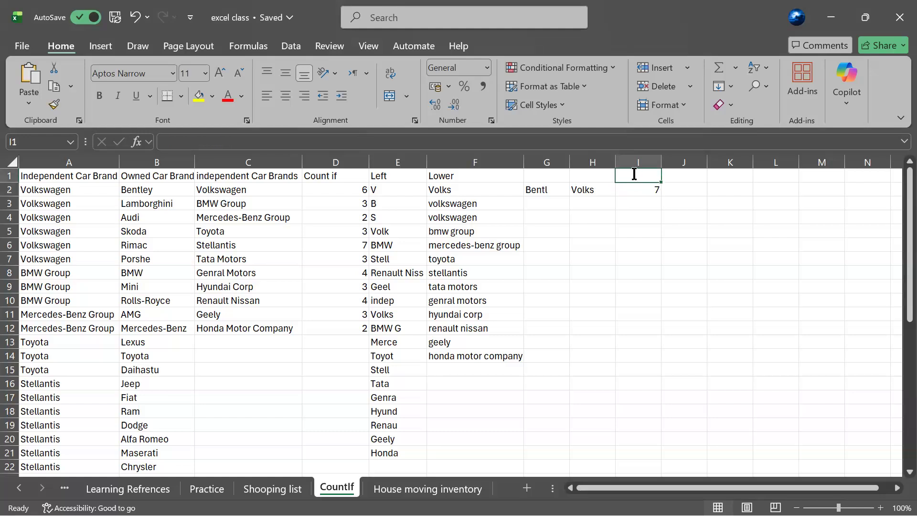
pyautogui.write('Max')
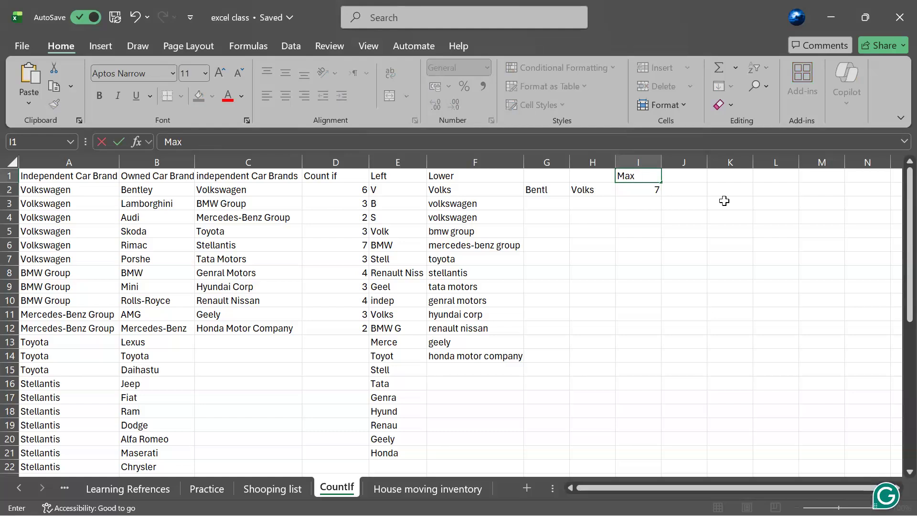
pyautogui.click(683, 180)
pyautogui.write('Median')
pyautogui.click(685, 191)
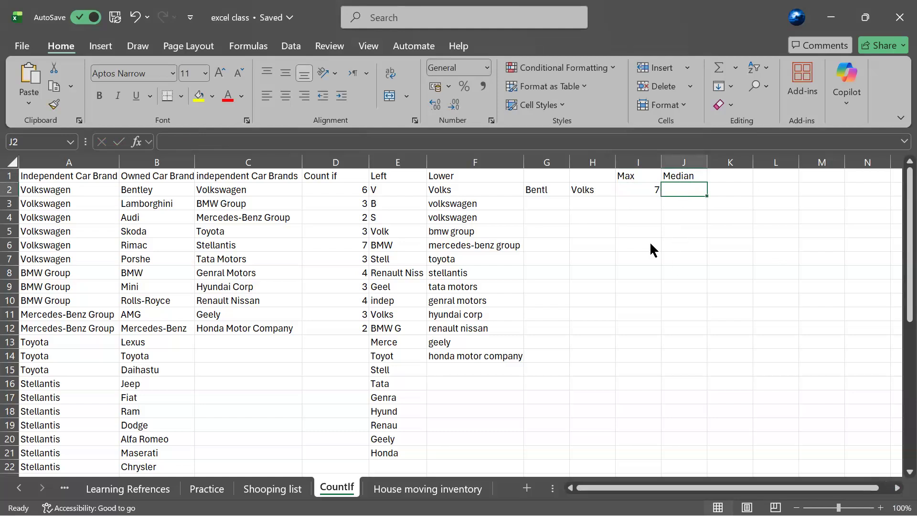
pyautogui.hotkey('alt', 'Tab')
pyautogui.press('super')
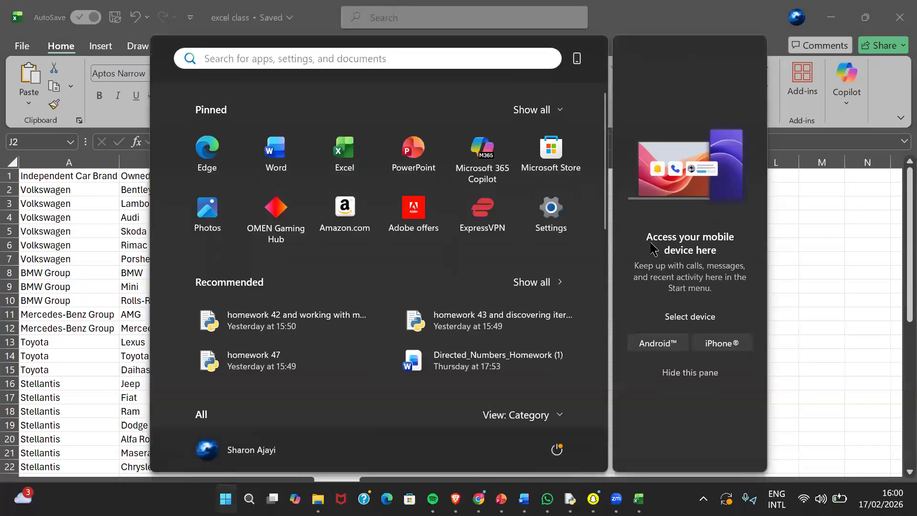
pyautogui.press('Escape')
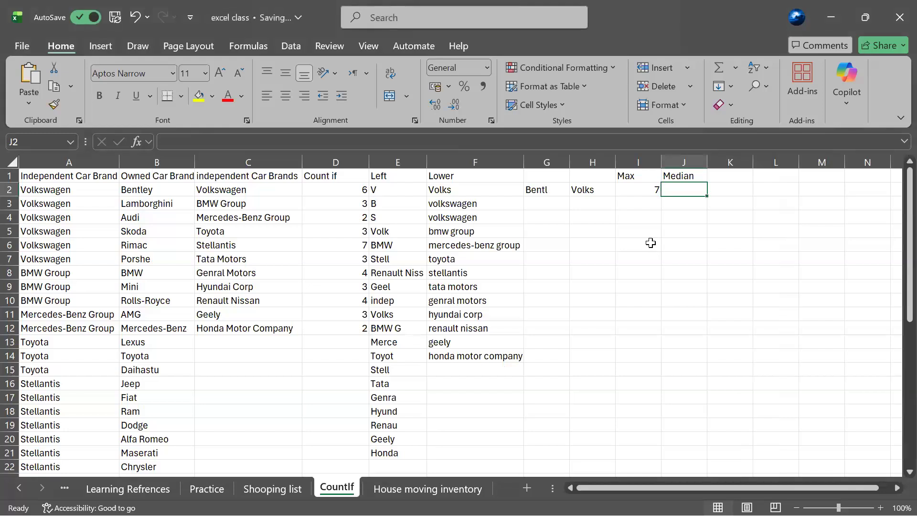
# Step: Find the median of the counts in D2:D12 with the formula =MEDIAN(D2:D12) in cell J2
pyautogui.write('=Md')
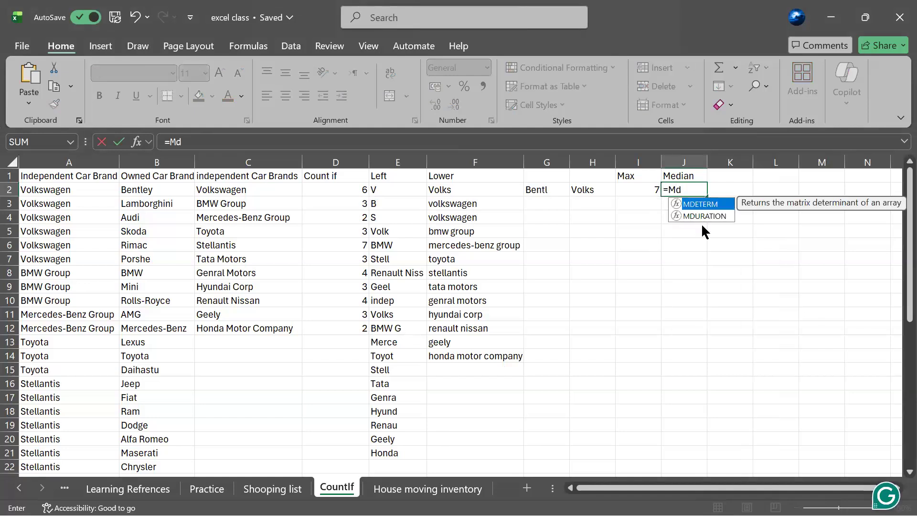
pyautogui.press('BackSpace')
pyautogui.write('ed')
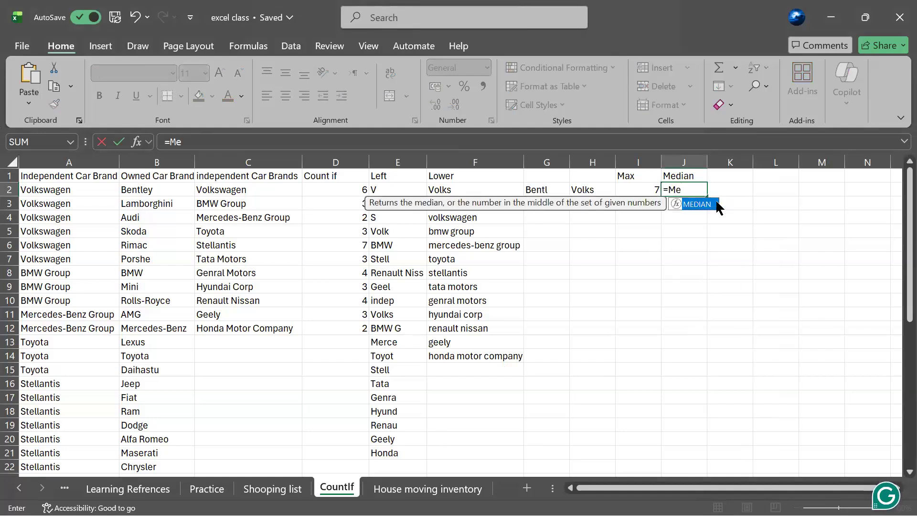
pyautogui.doubleClick(691, 205)
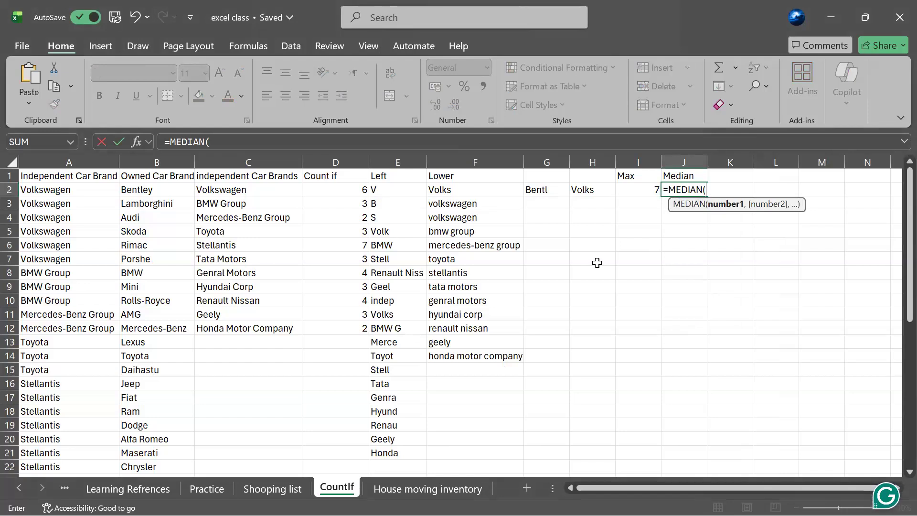
pyautogui.write('2;')
pyautogui.press('BackSpace')
pyautogui.write(':D')
pyautogui.click(708, 190)
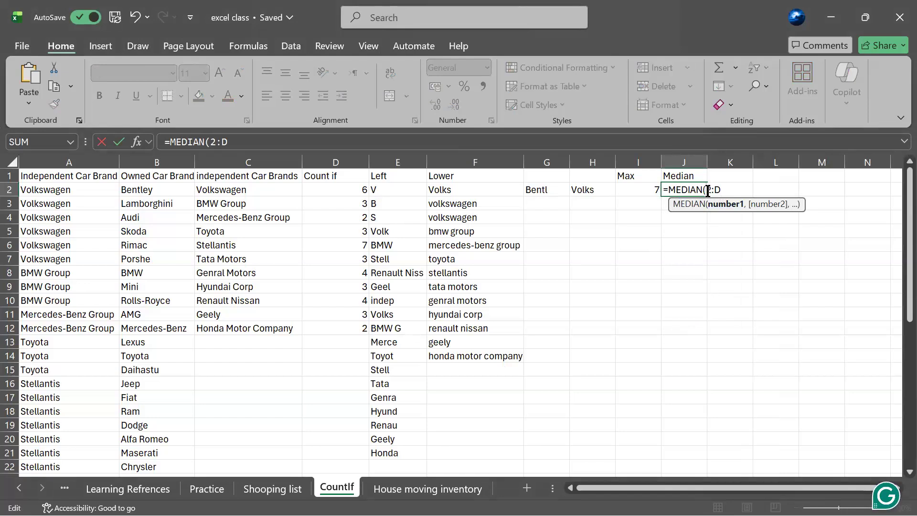
pyautogui.write('D')
pyautogui.click(733, 193)
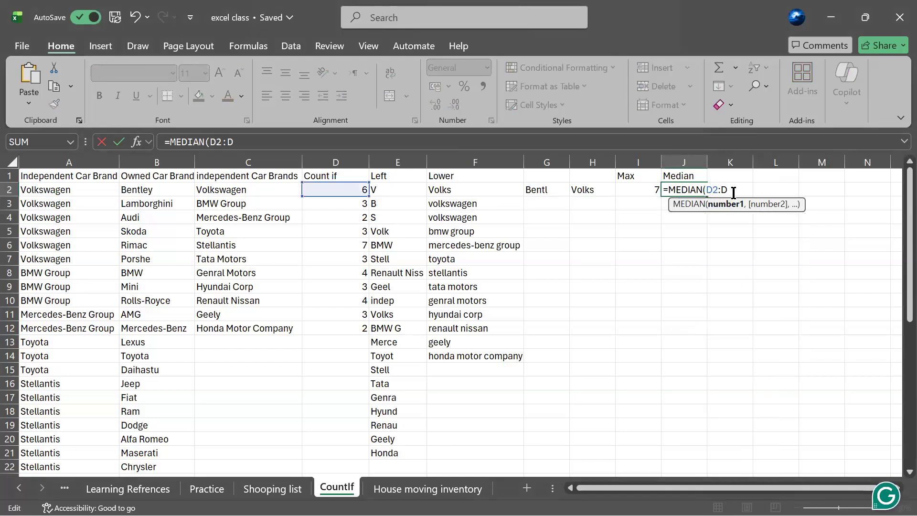
pyautogui.write('12')
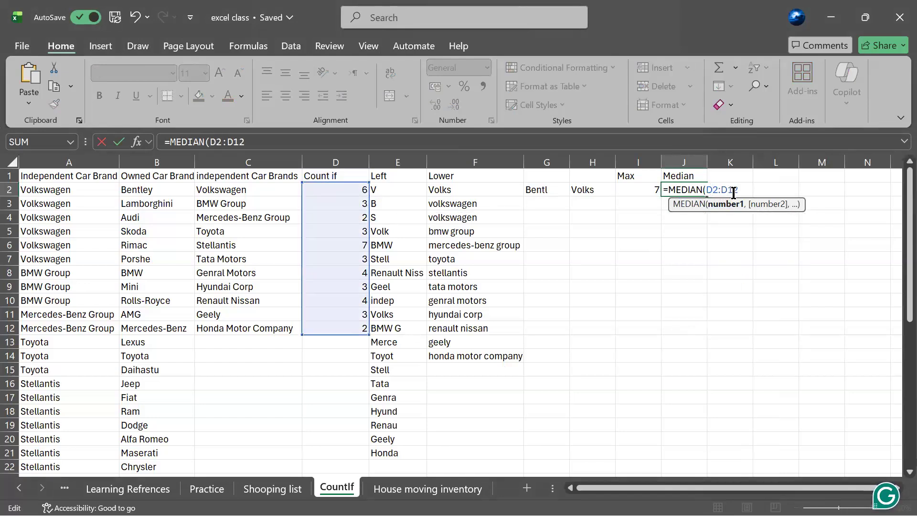
pyautogui.write(')')
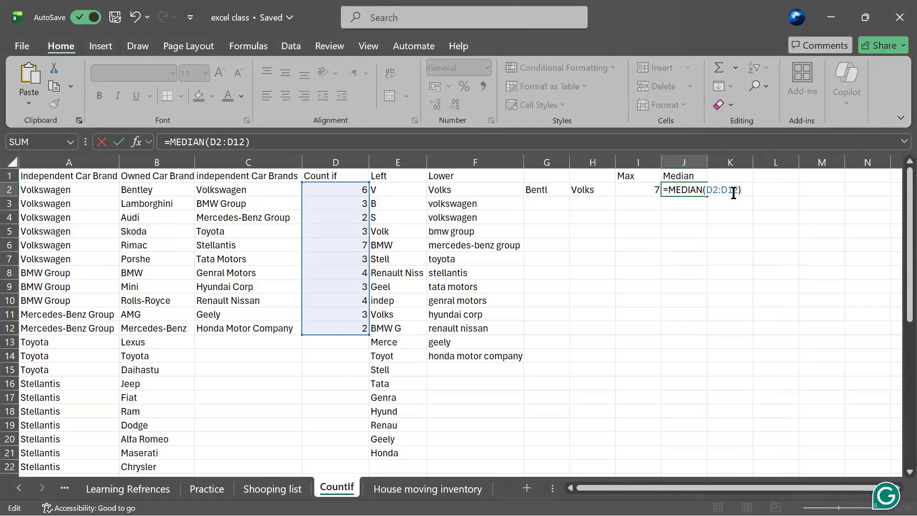
pyautogui.press('Return')
pyautogui.press('Down')
pyautogui.press('Up')
pyautogui.press('Up')
pyautogui.press('Up')
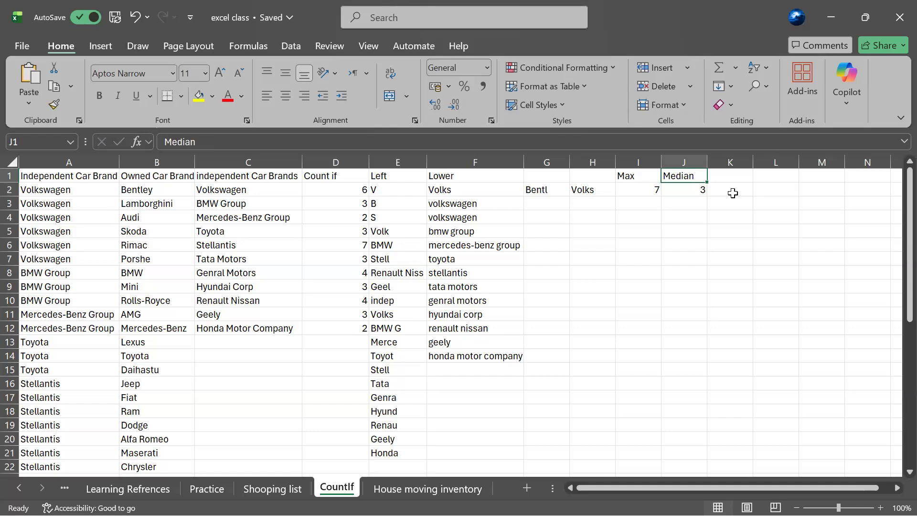
pyautogui.click(355, 262)
pyautogui.hotkey('ctrl', 'Down')
pyautogui.click(356, 263)
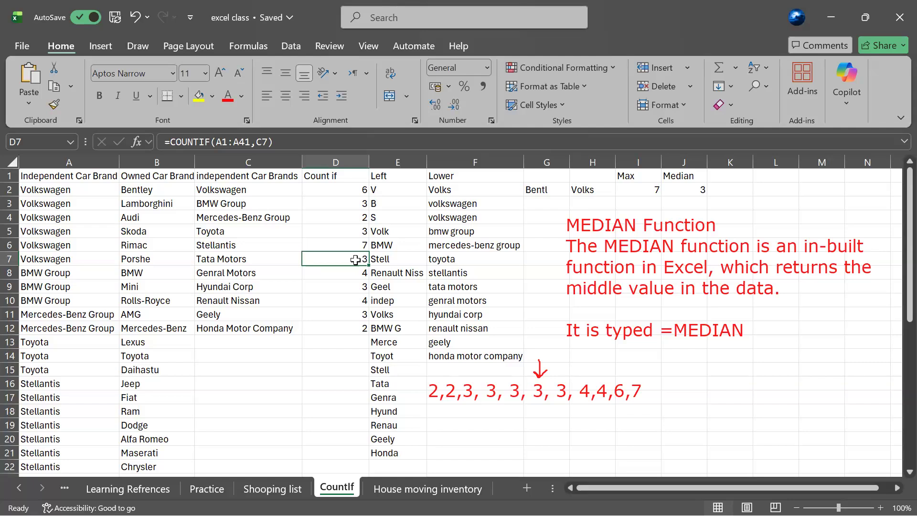
pyautogui.press('super')
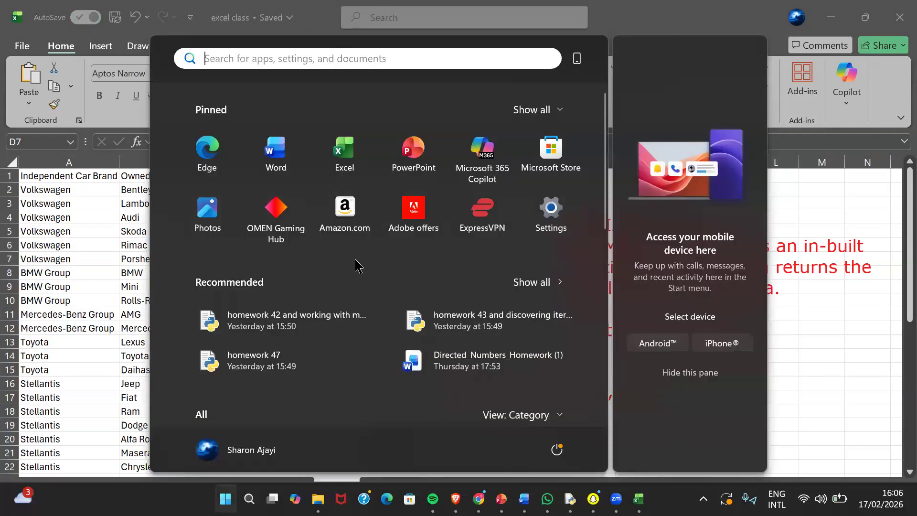
pyautogui.press('super')
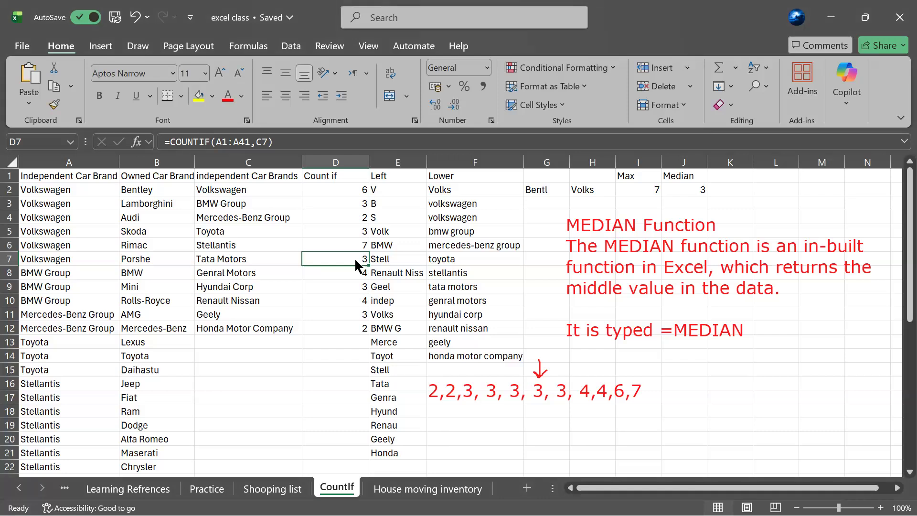